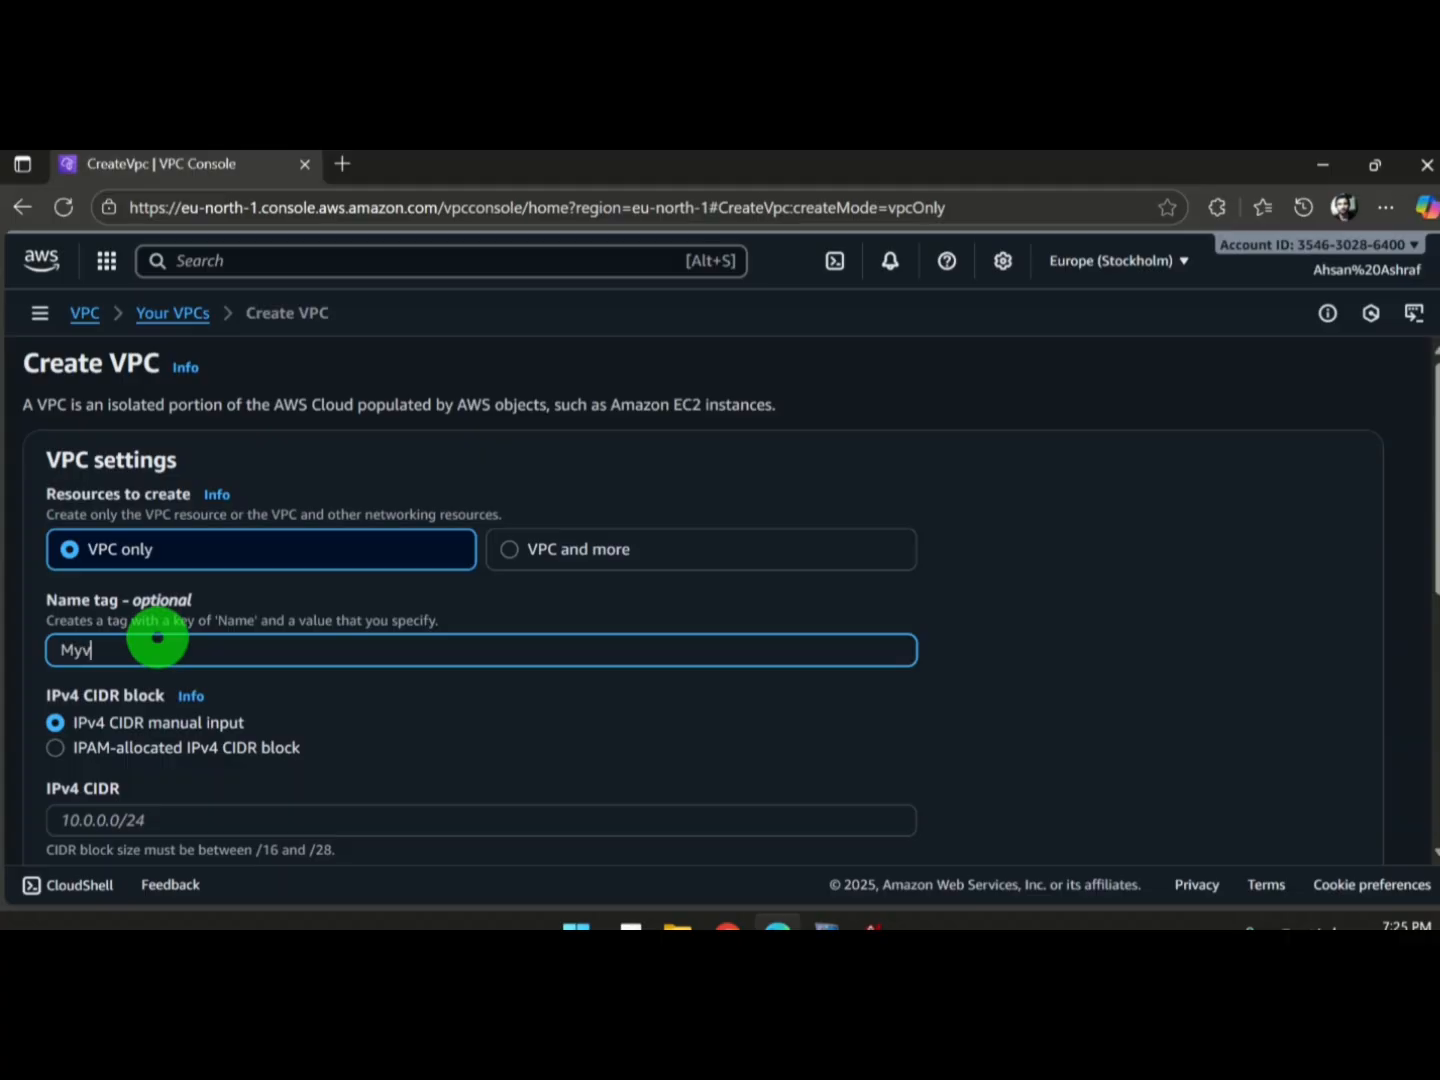
Step: Set the IPv4 CIDR of the new VPC Myvpc to 12.0.0.0/16 and create the VPC
scroll(871, 607, "down", 5)
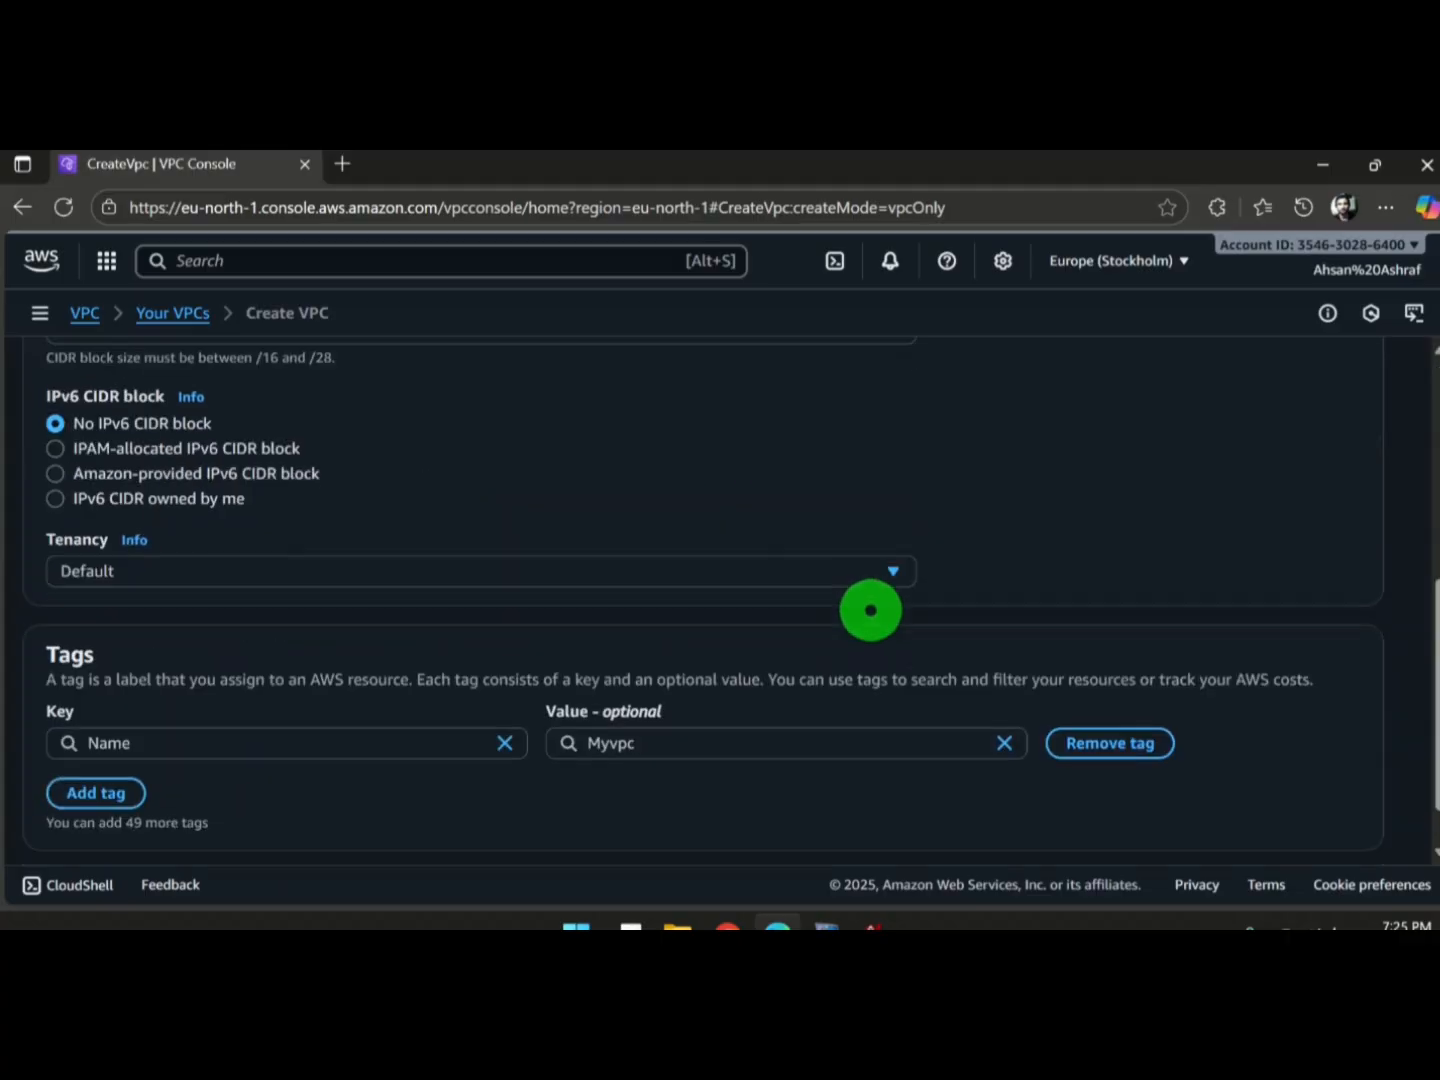
scroll(603, 555, "up", 2)
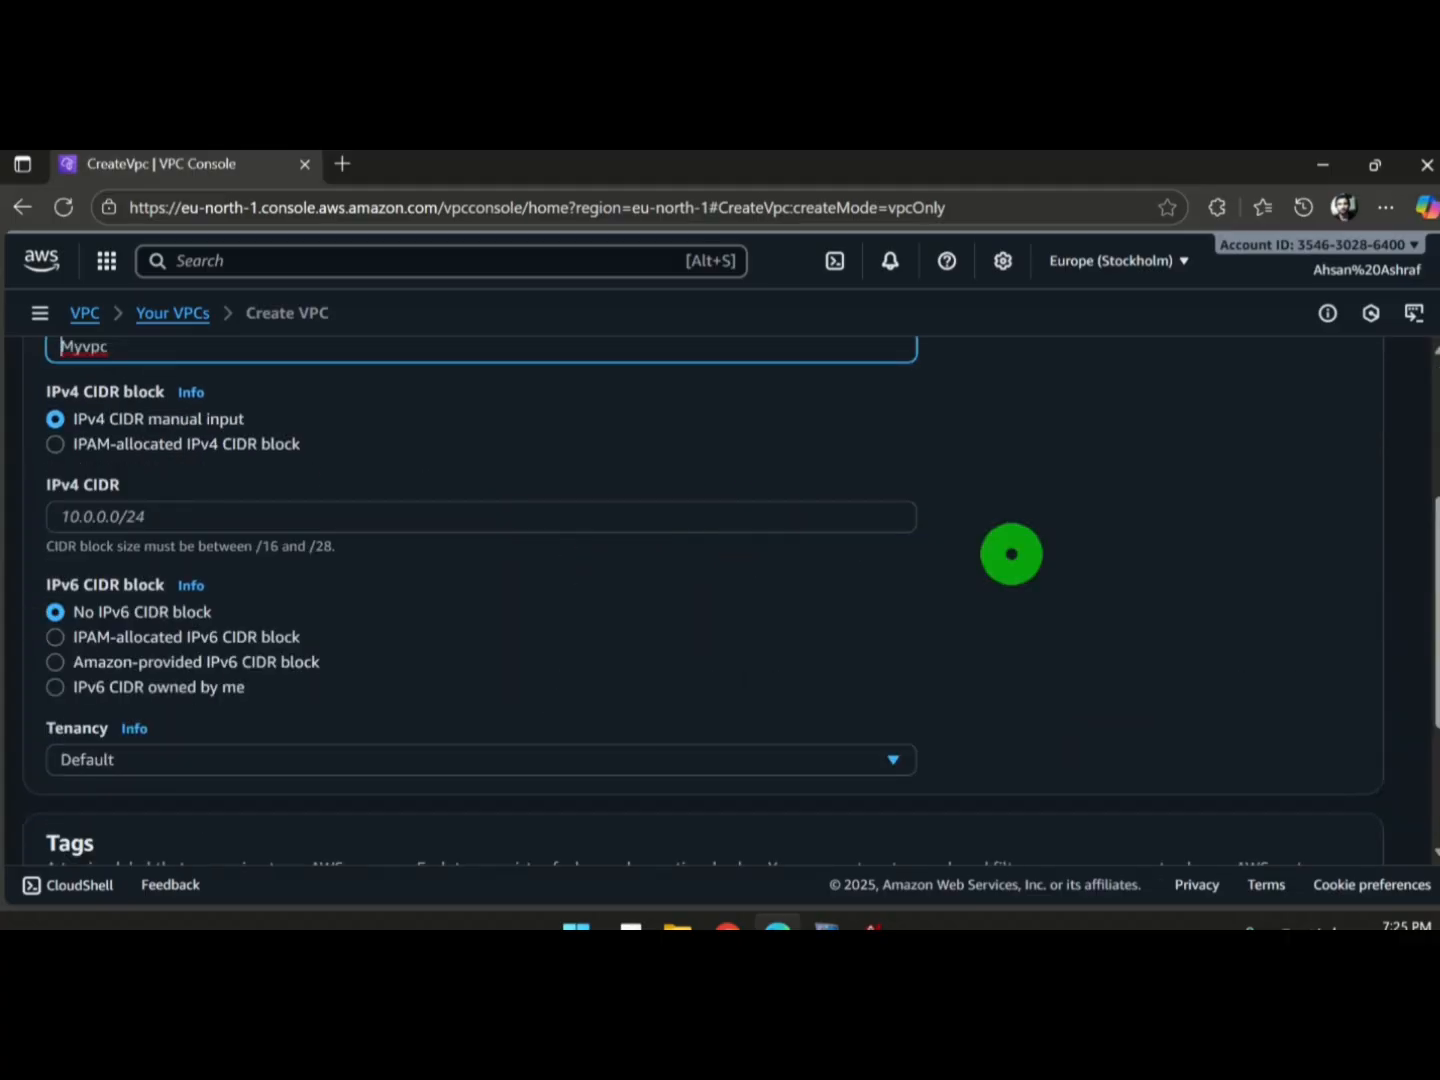
left_click(189, 518)
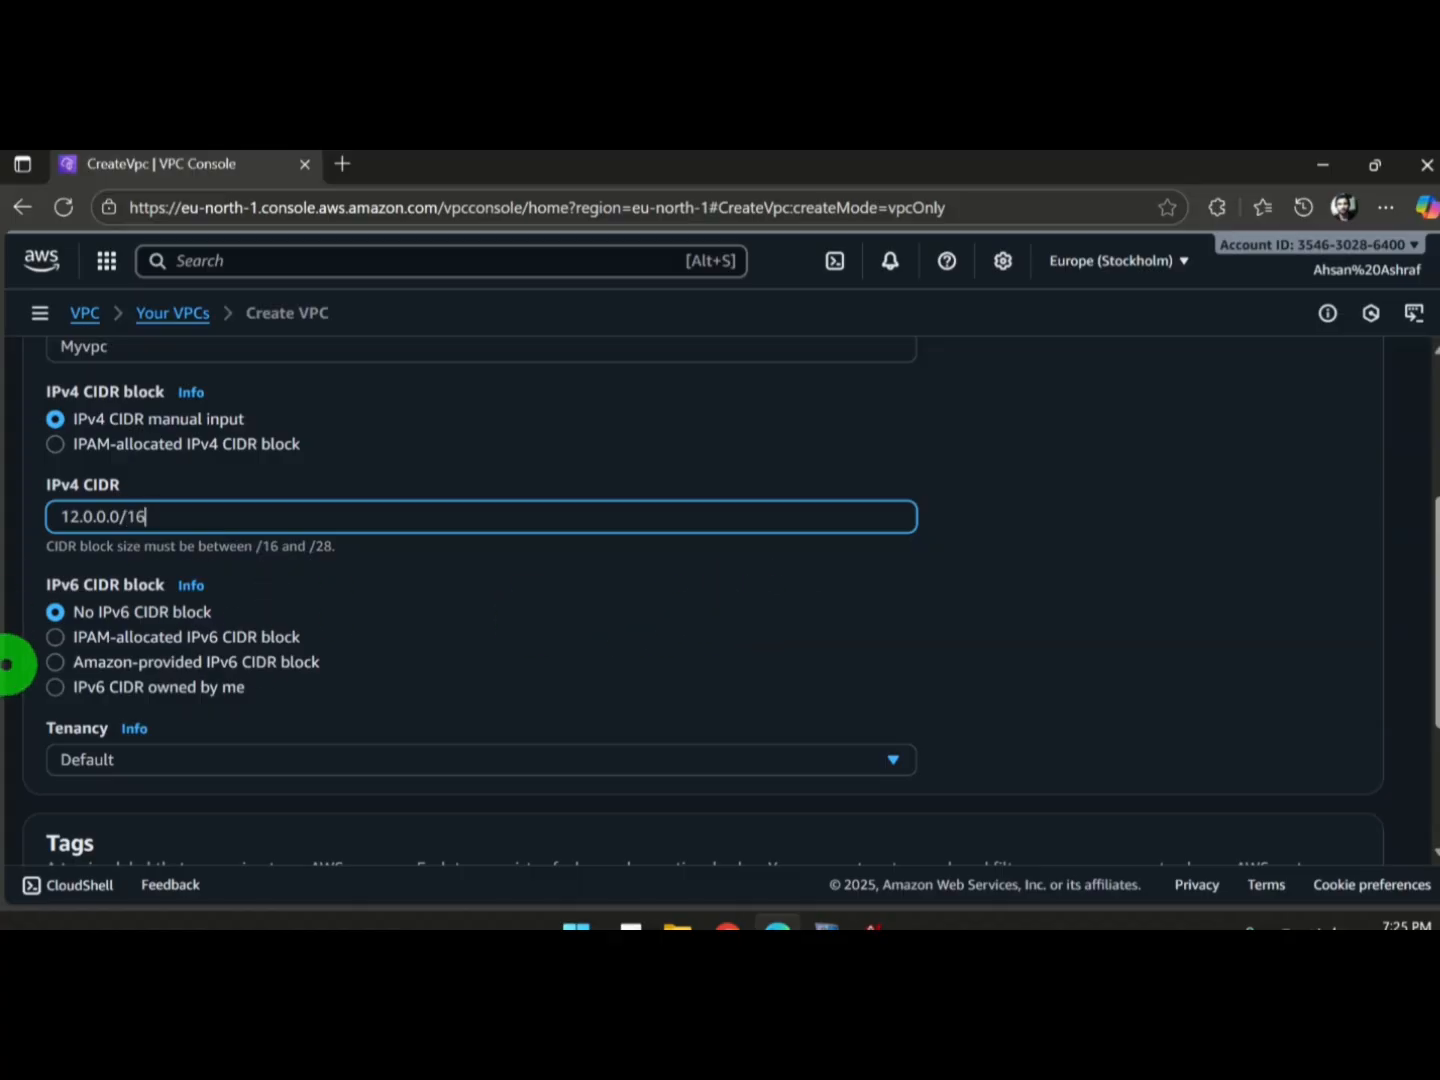
left_click_drag(1425, 563, 1430, 713)
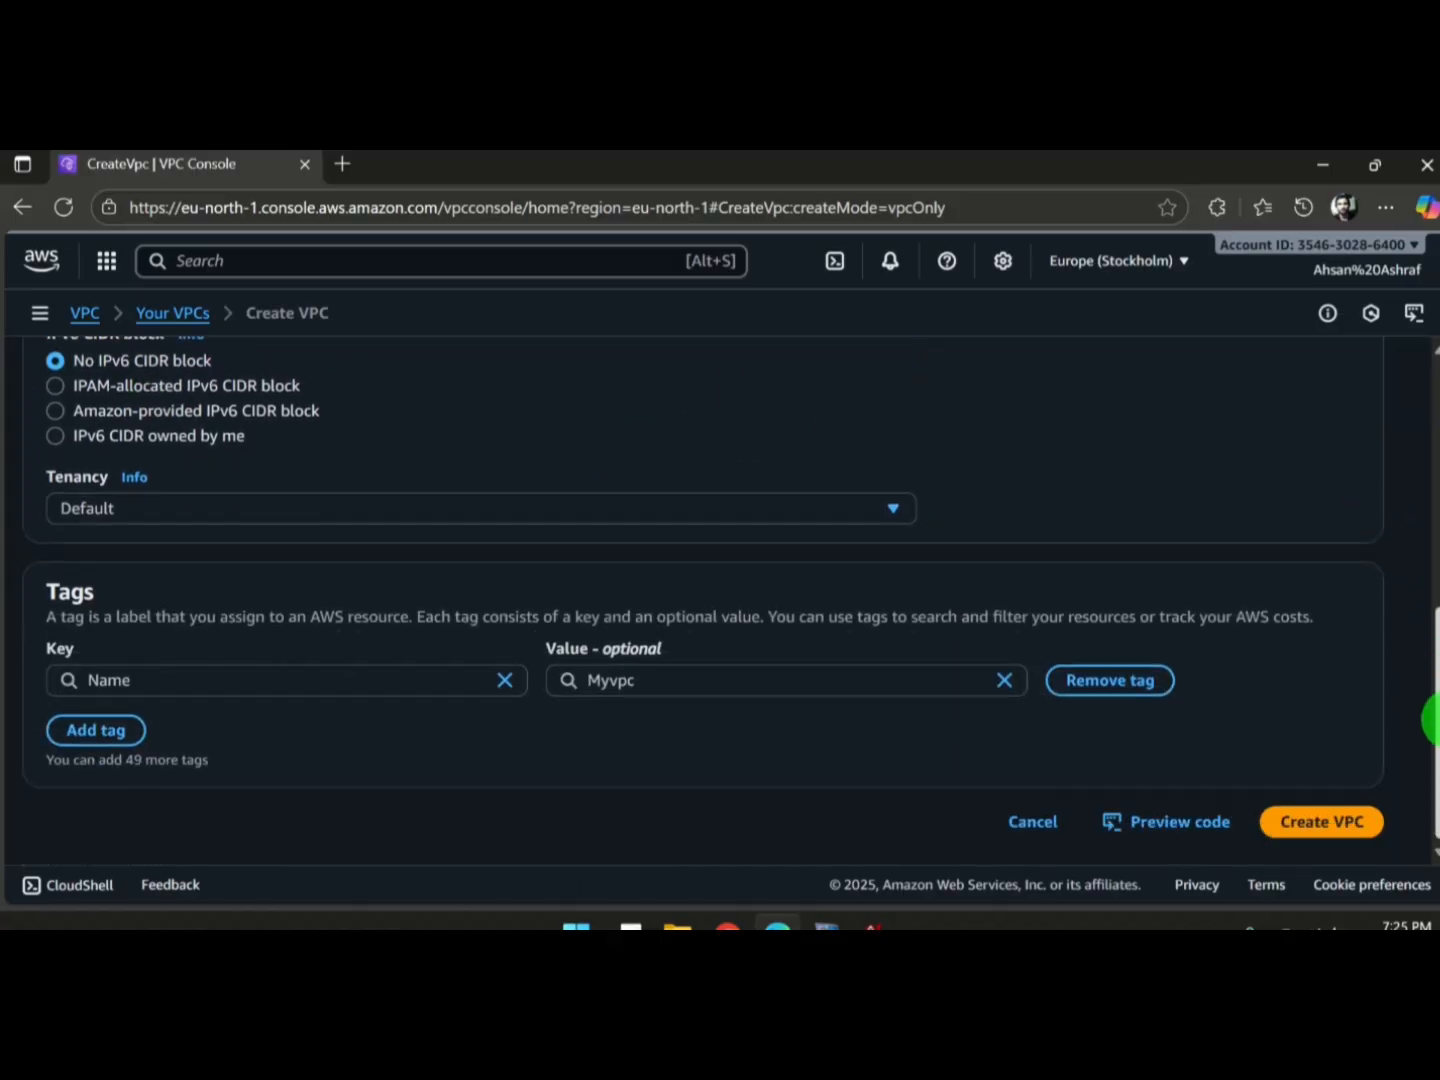
left_click(1322, 821)
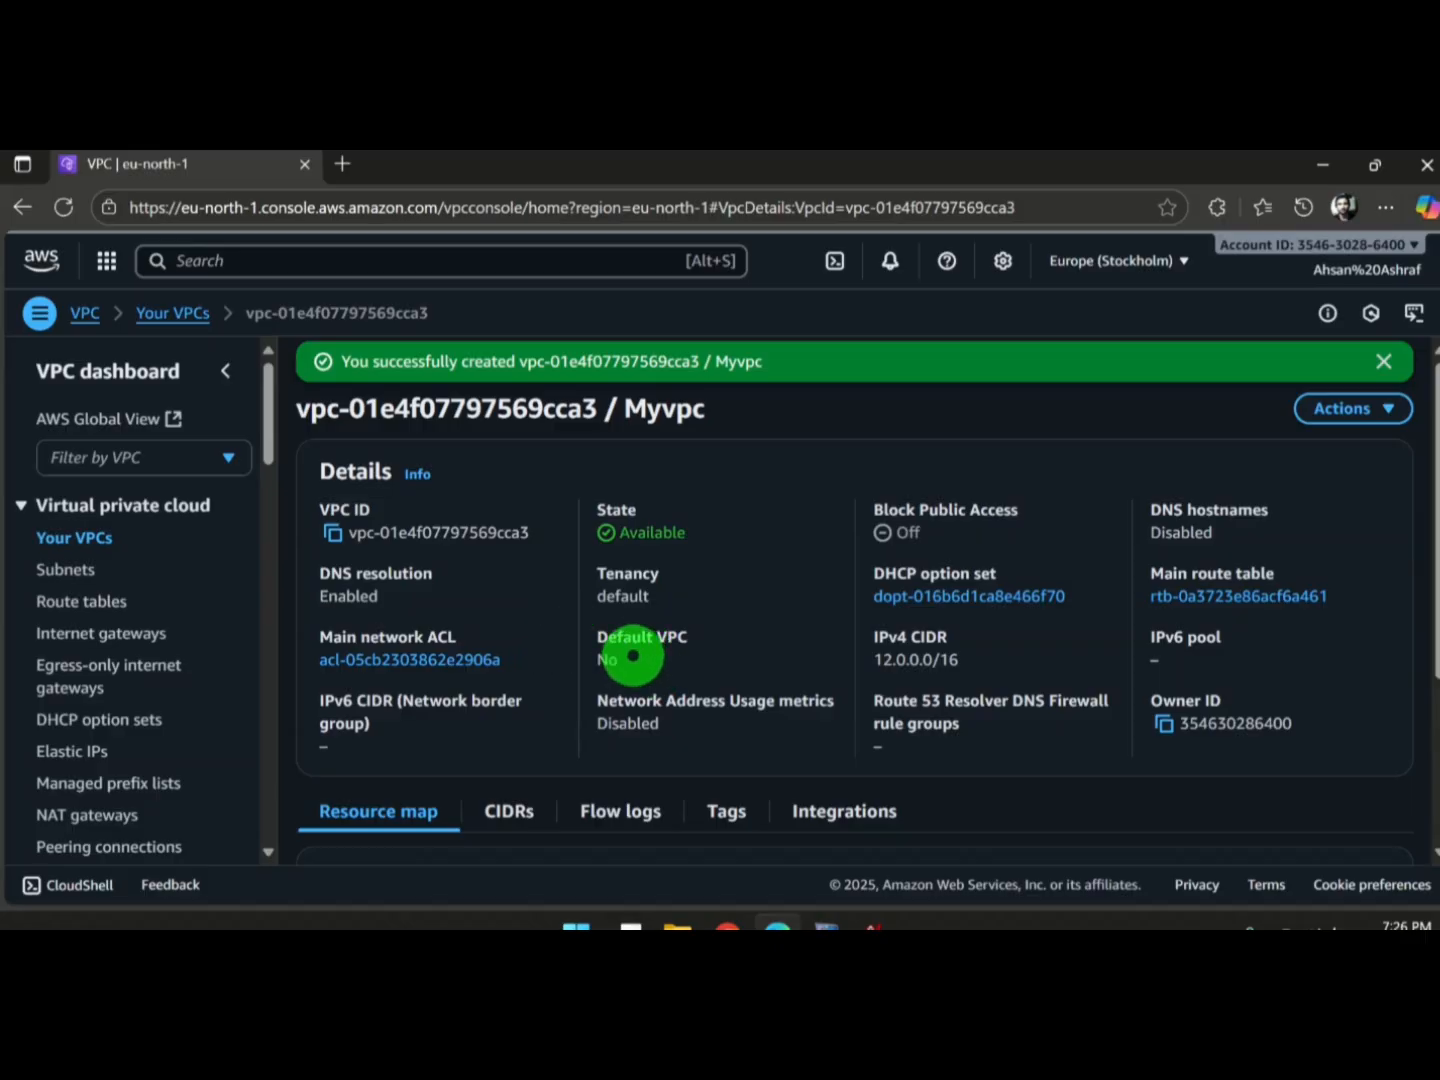
left_click_drag(633, 655, 584, 642)
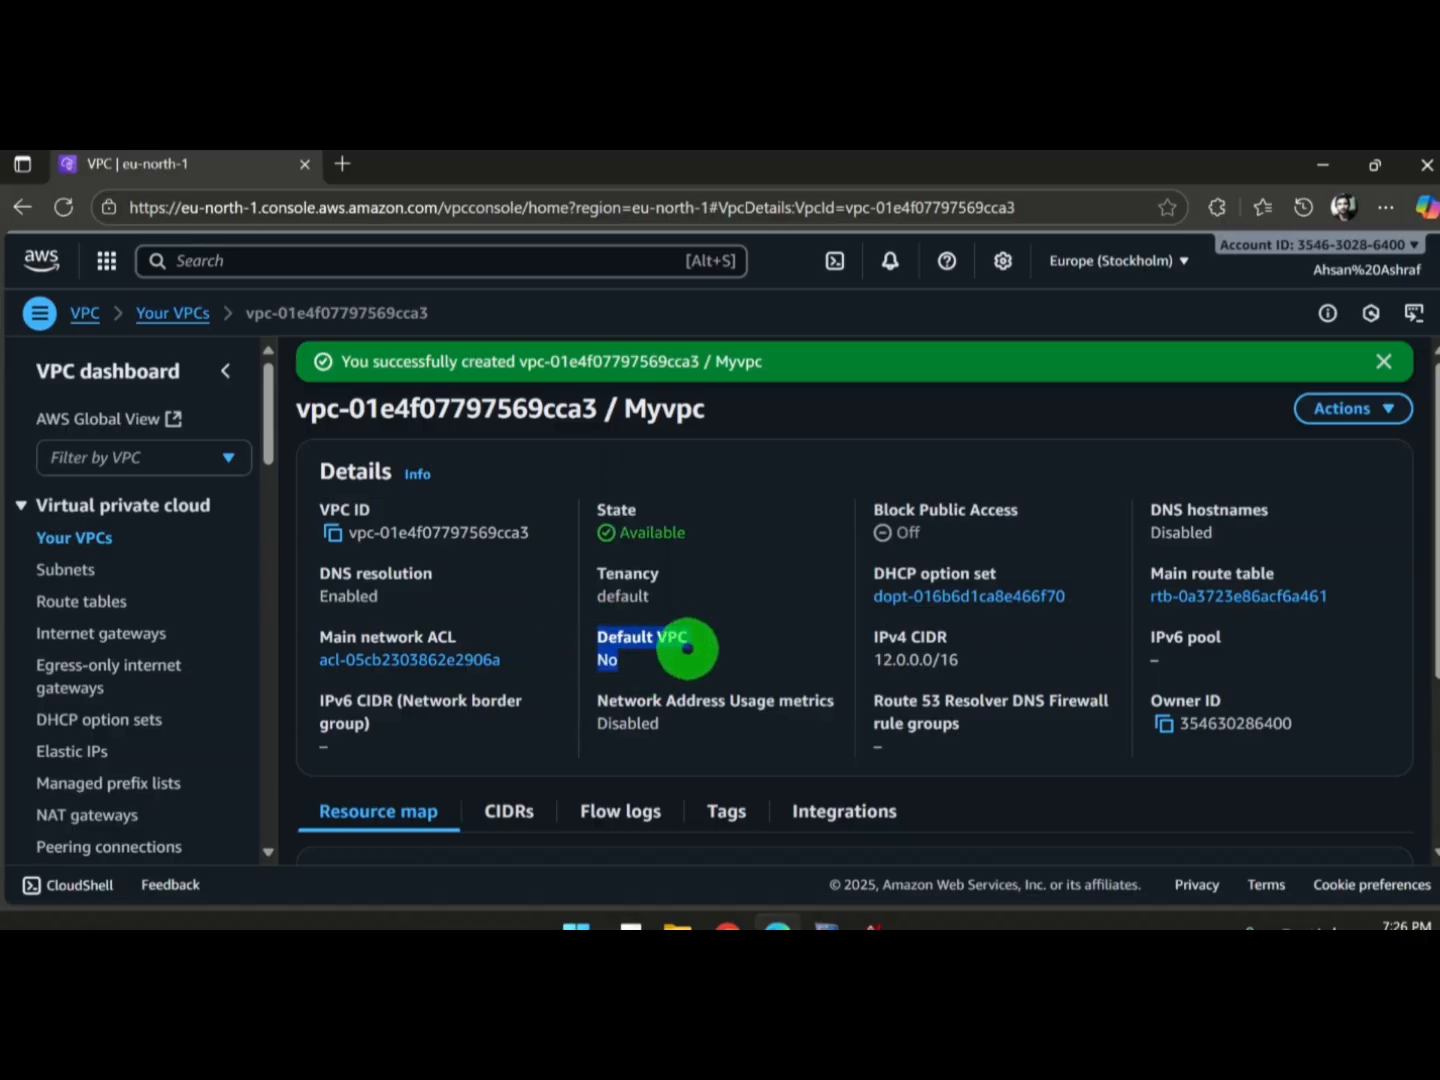
Step: Start creating a subnet from the subnets list and choose Myvpc as its VPC
left_click(50, 569)
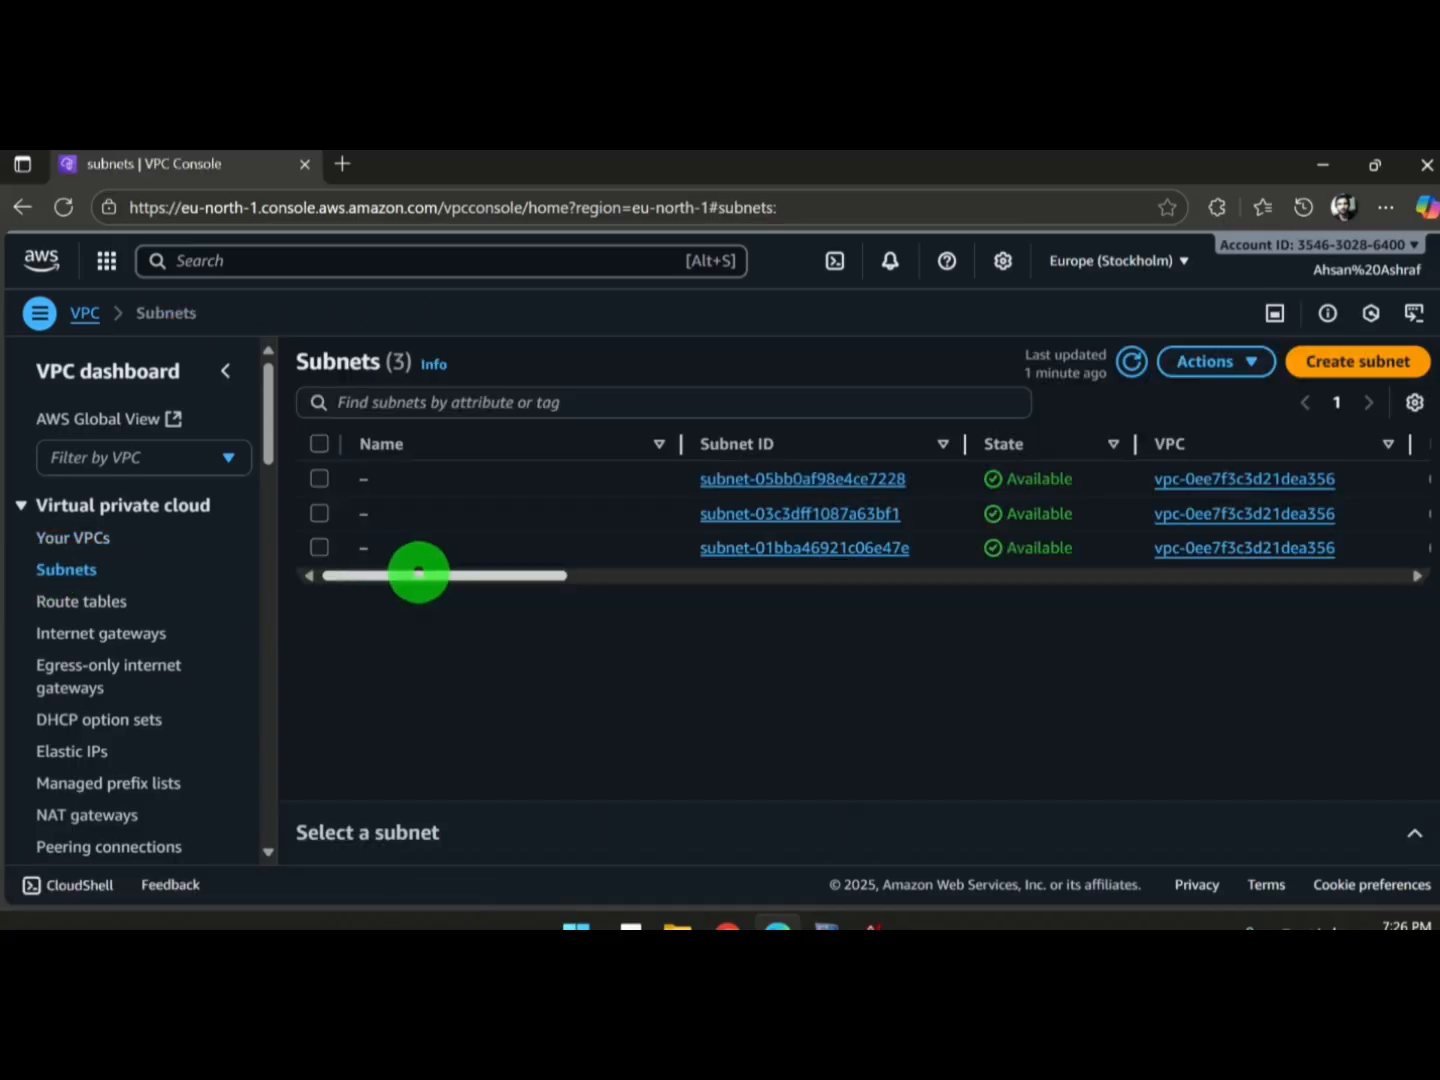
left_click_drag(418, 571, 970, 562)
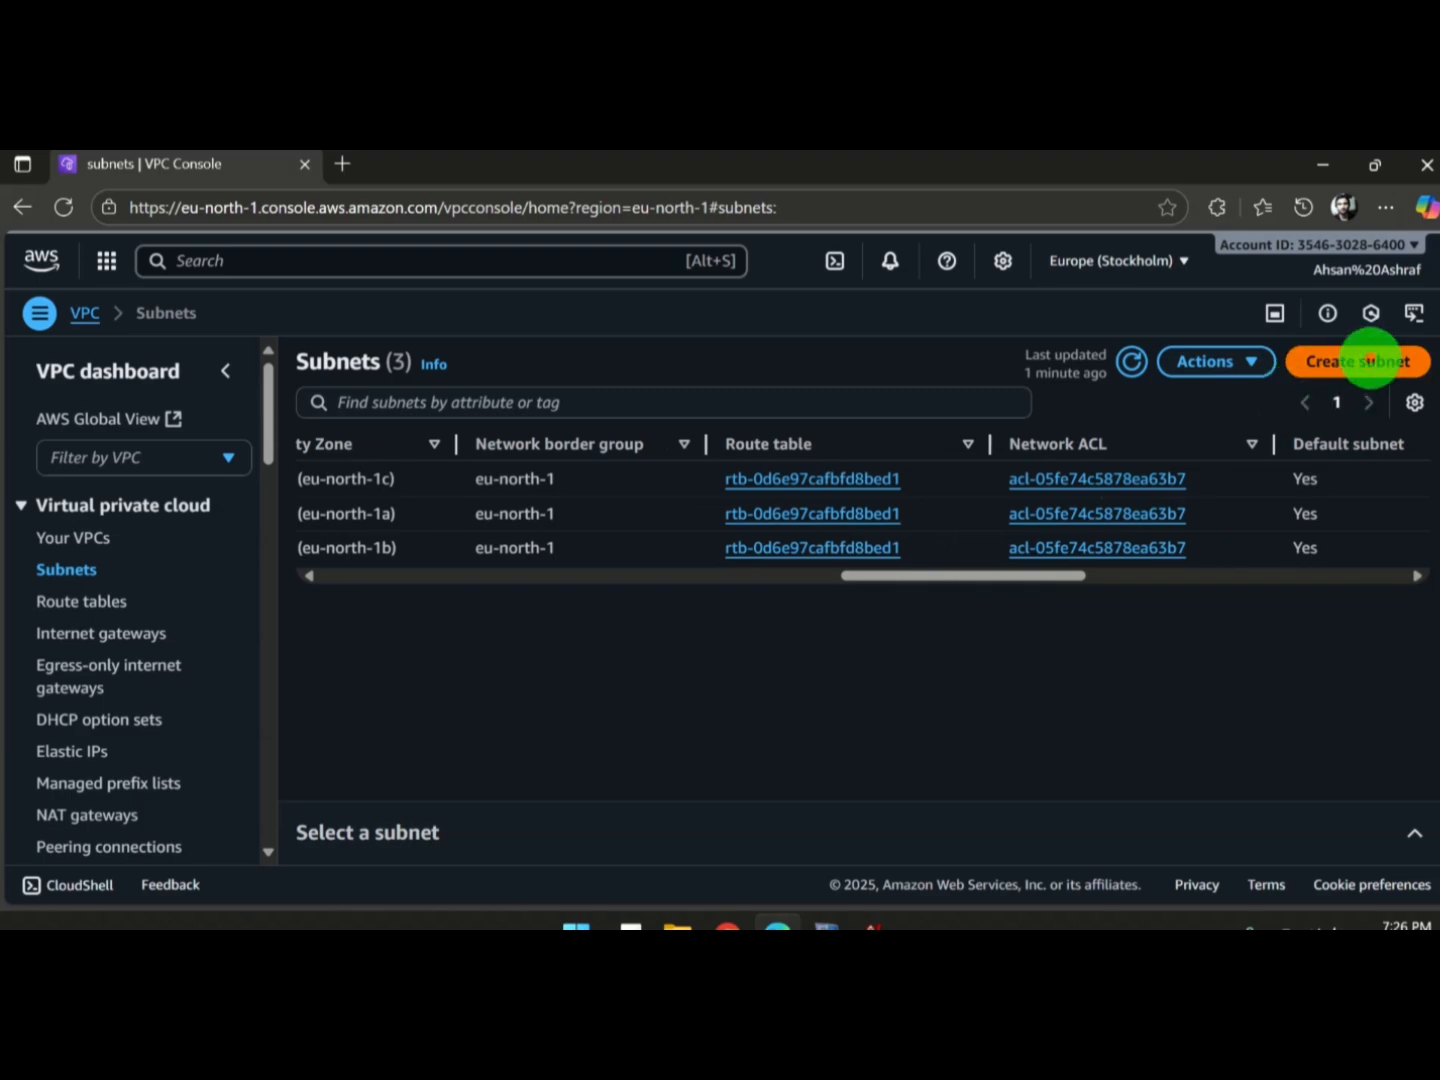
left_click(1372, 360)
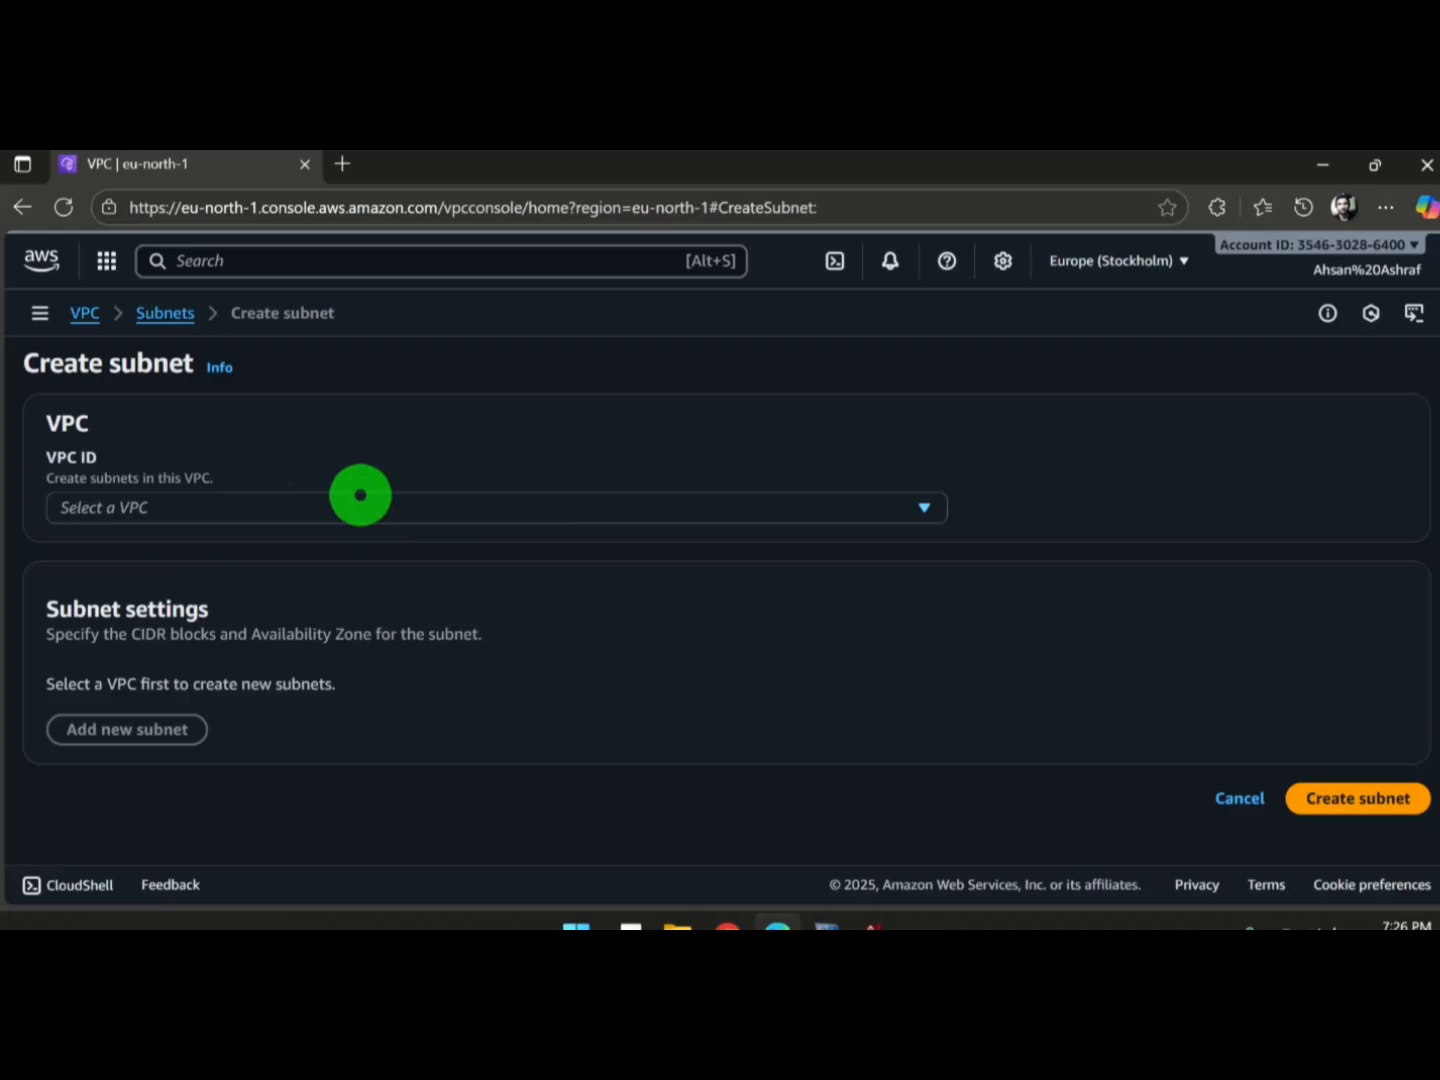
left_click(360, 507)
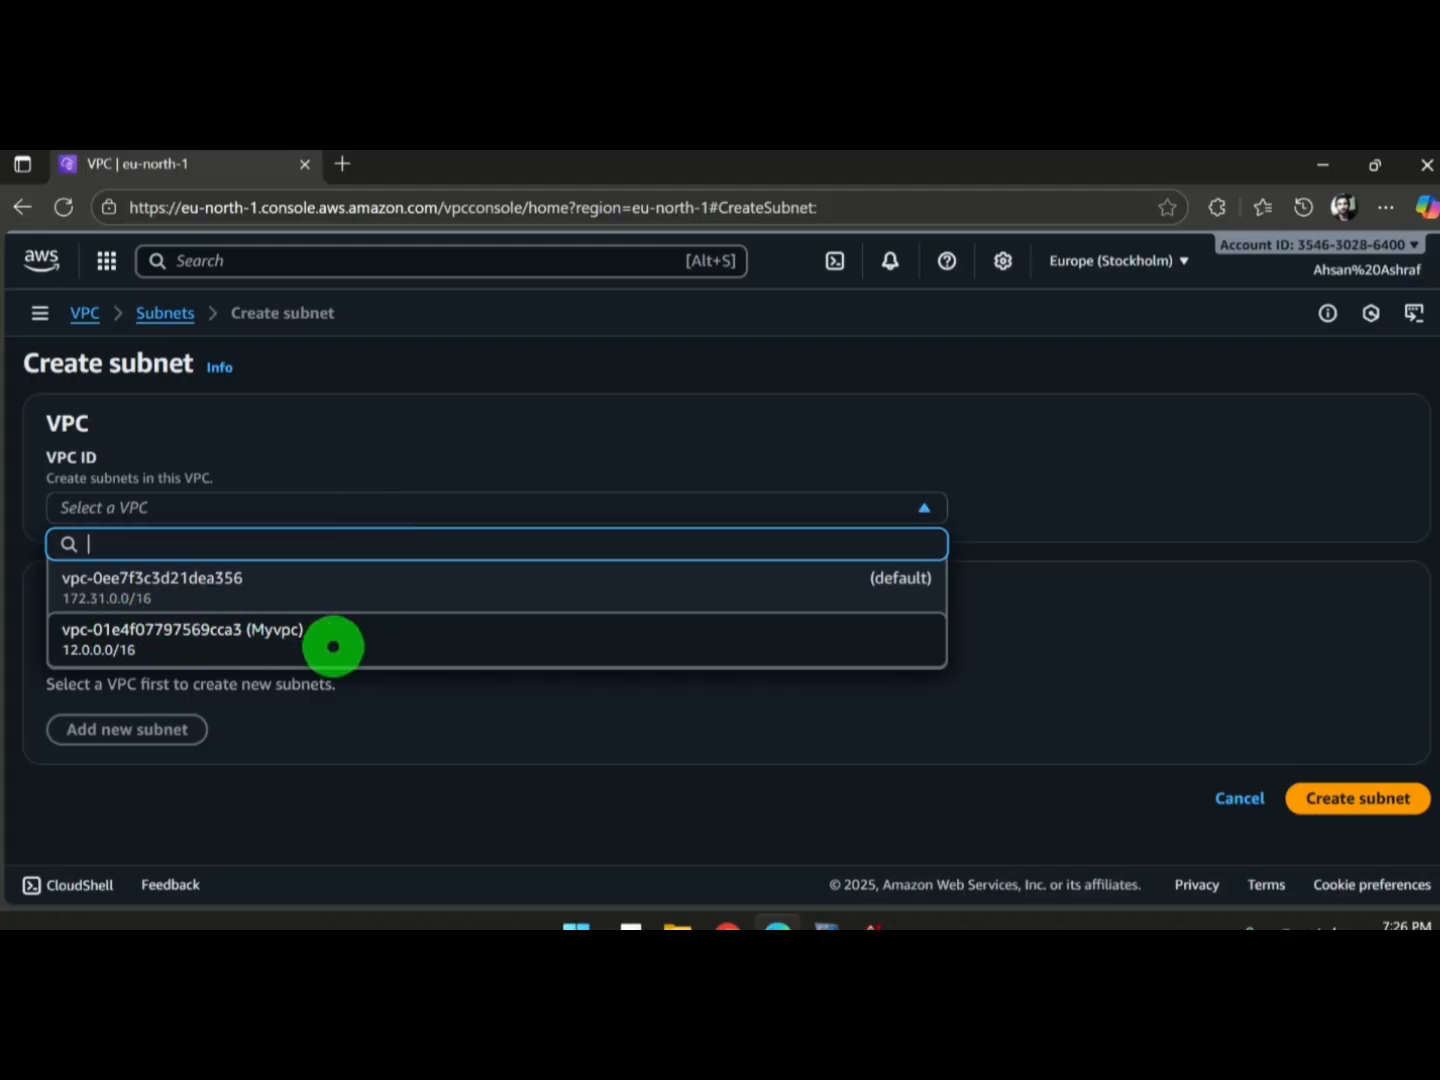
left_click(408, 636)
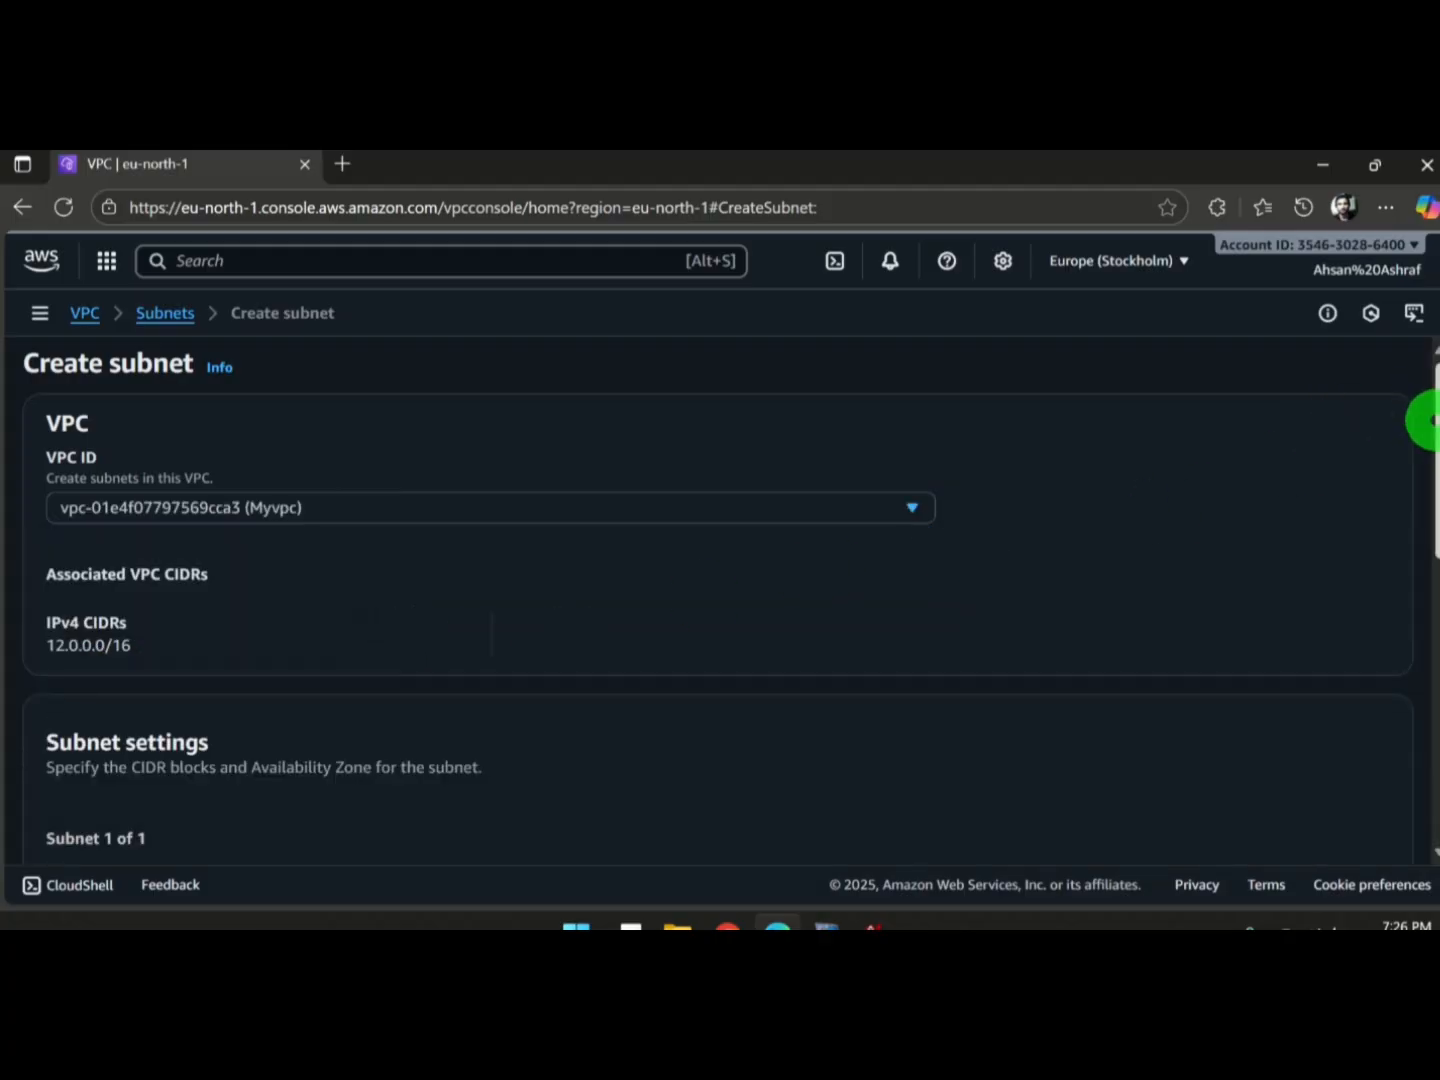
Step: Check the planned subnet layout in the VPC.png diagram in IrfanView and return to the subnet form in the browser
left_click_drag(1436, 421, 1420, 412)
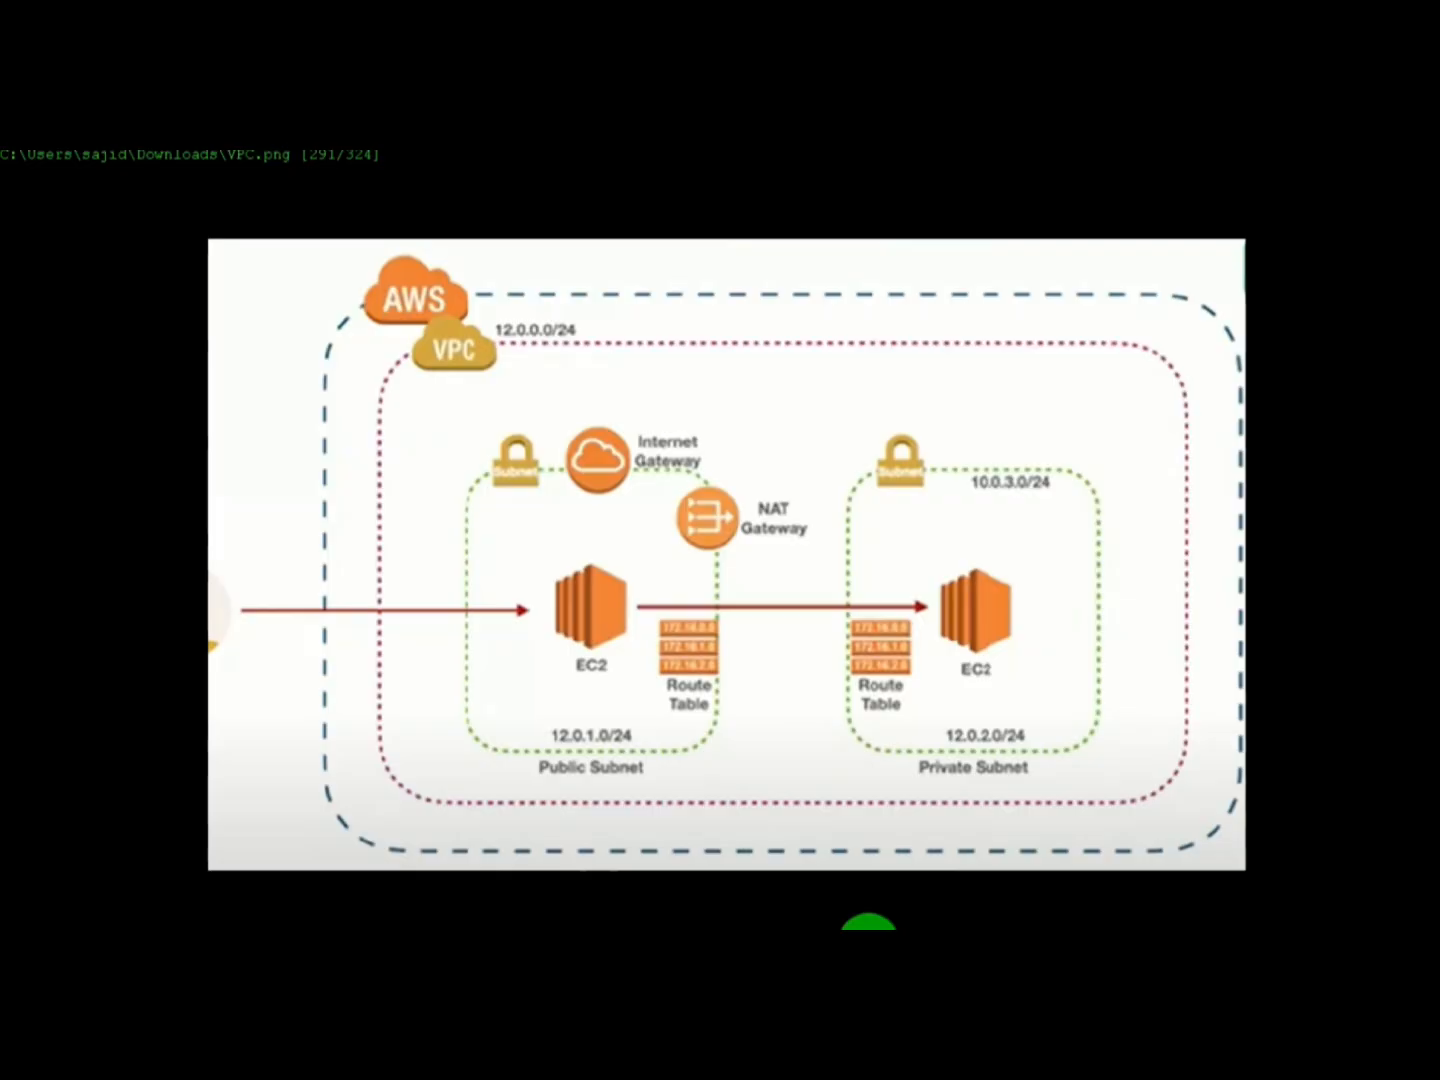
left_click(840, 910)
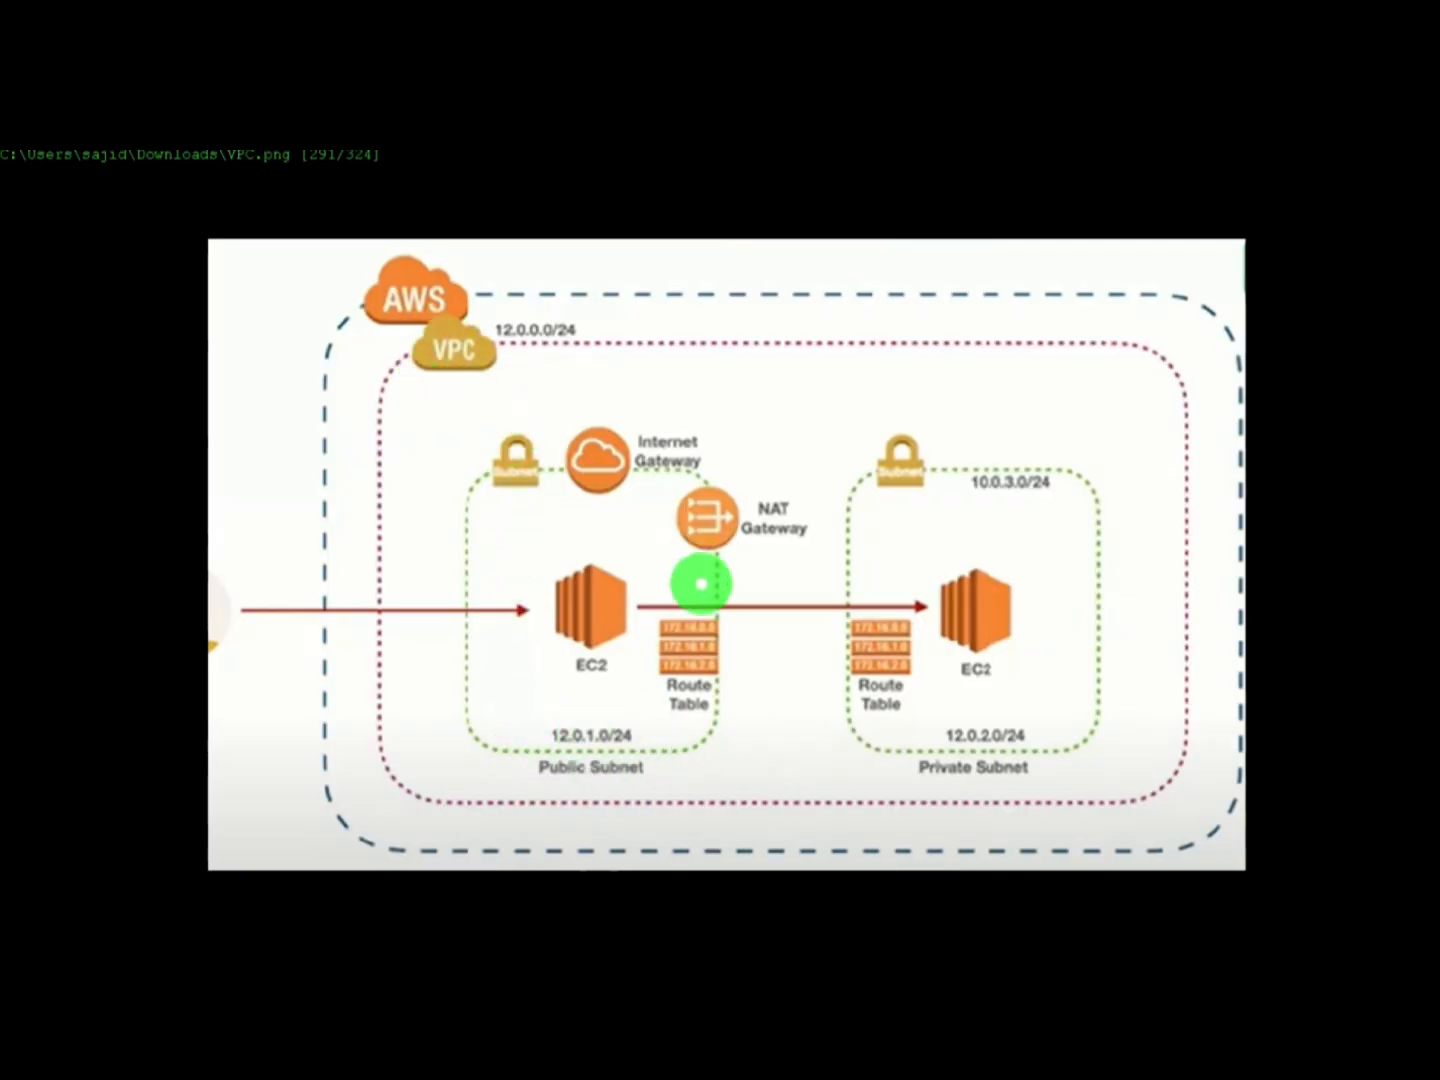
key("alt+Tab")
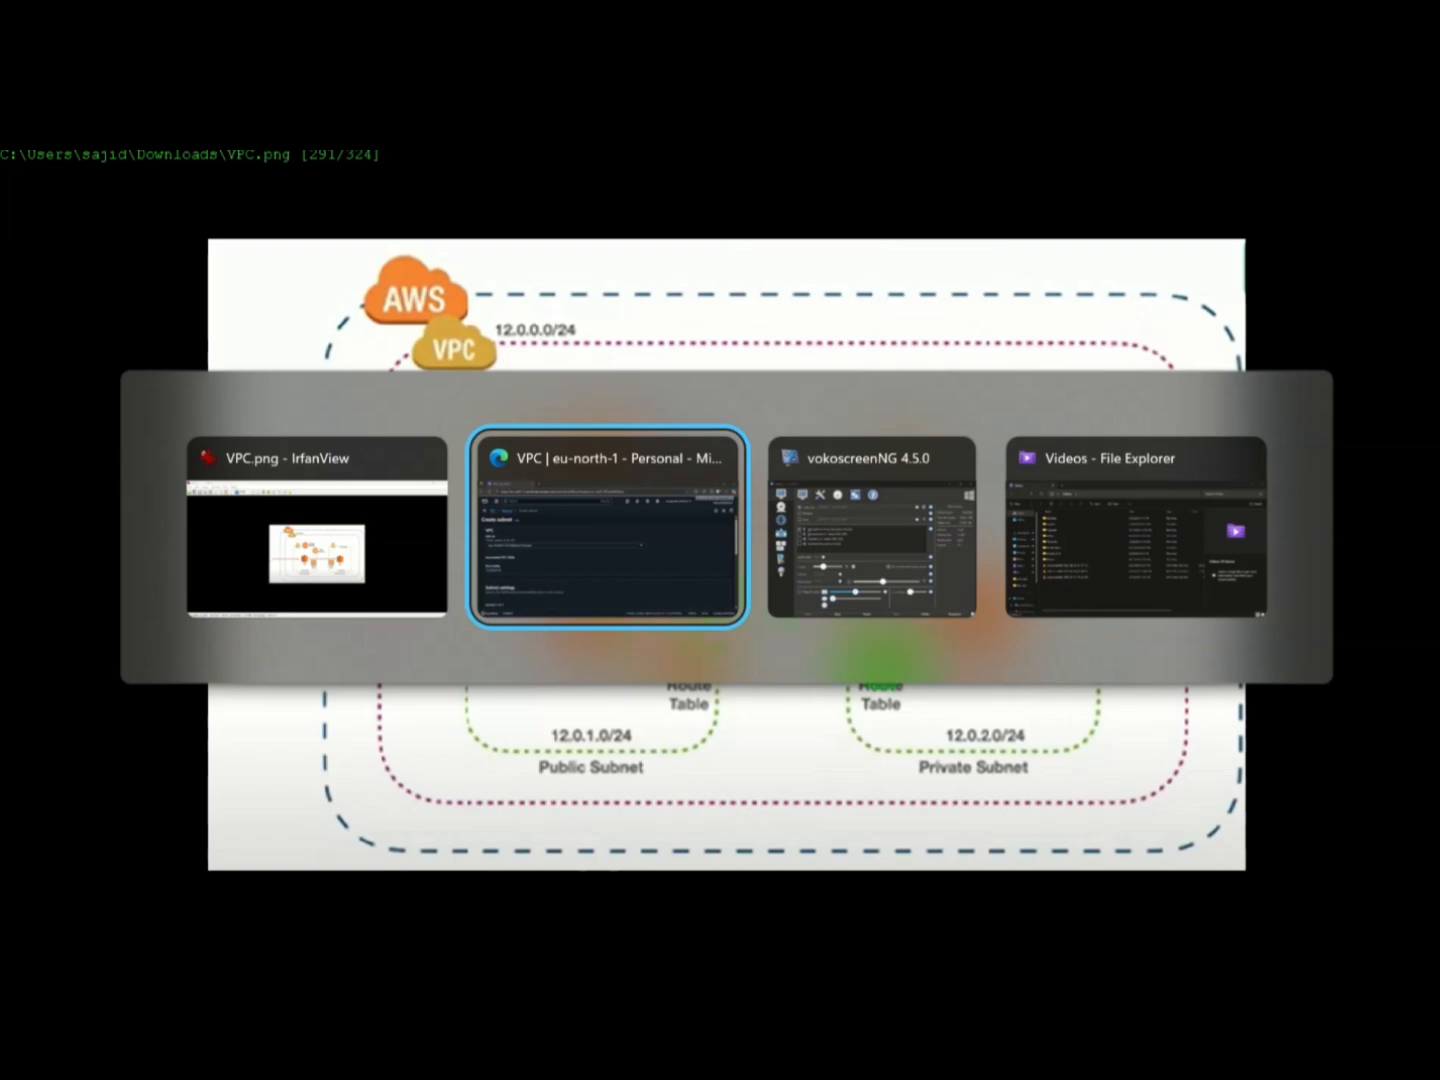
left_click(595, 565)
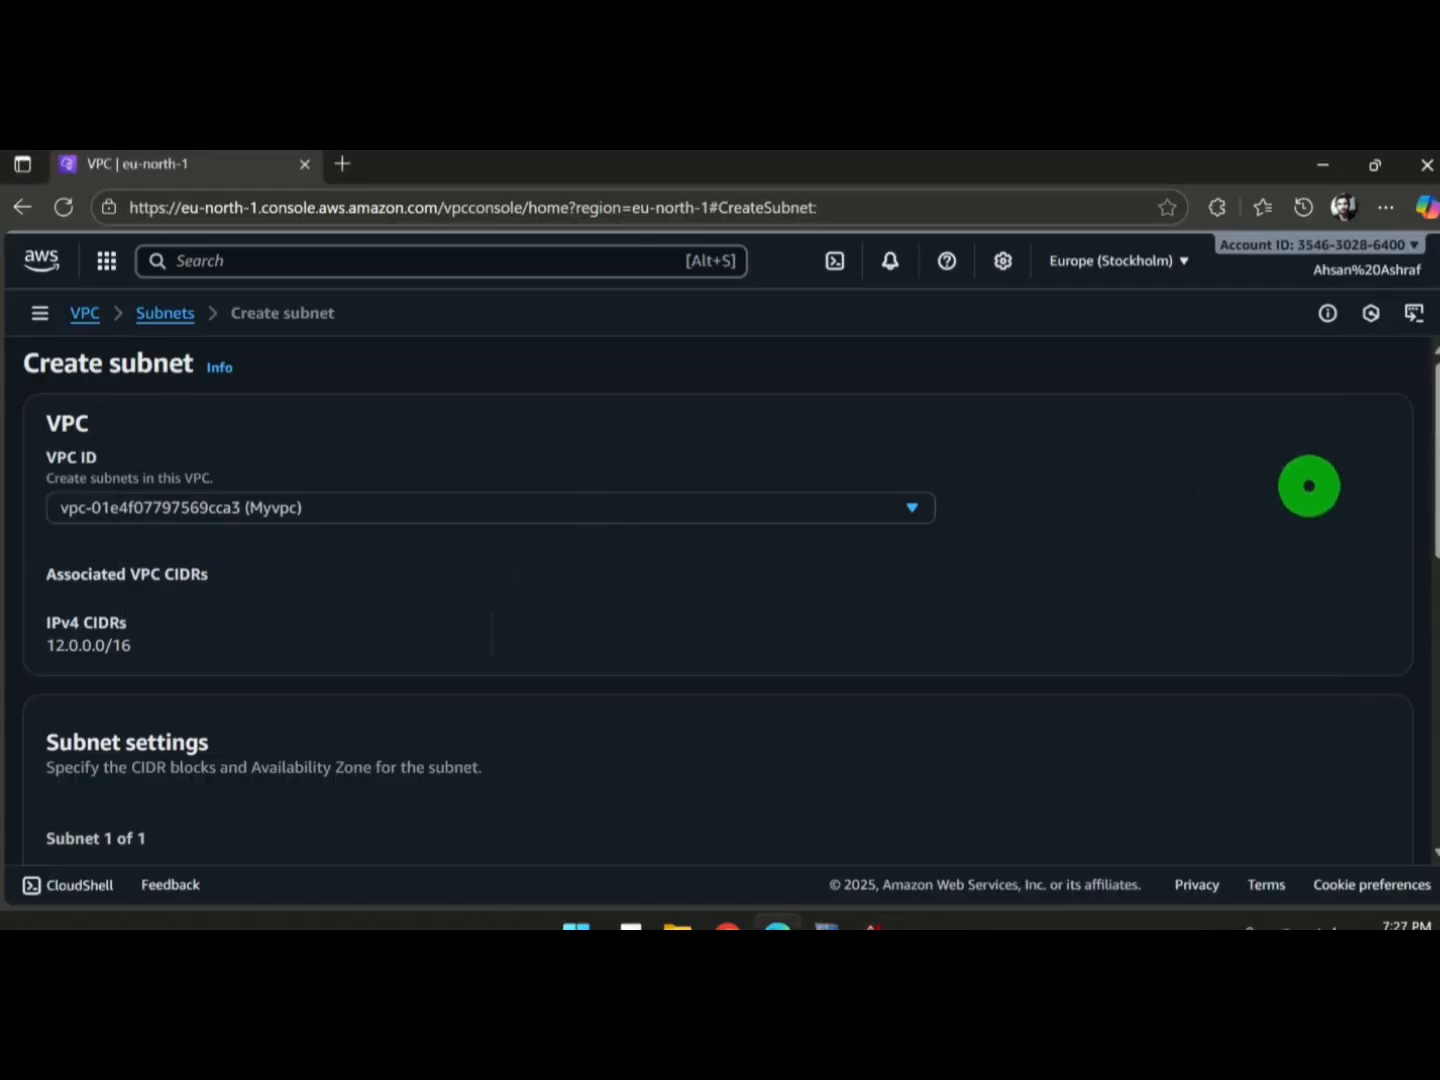
Step: Name the first subnet Public Subnet and place it in availability zone eun1-az1 (eu-north-1a)
left_click_drag(1428, 428, 1427, 572)
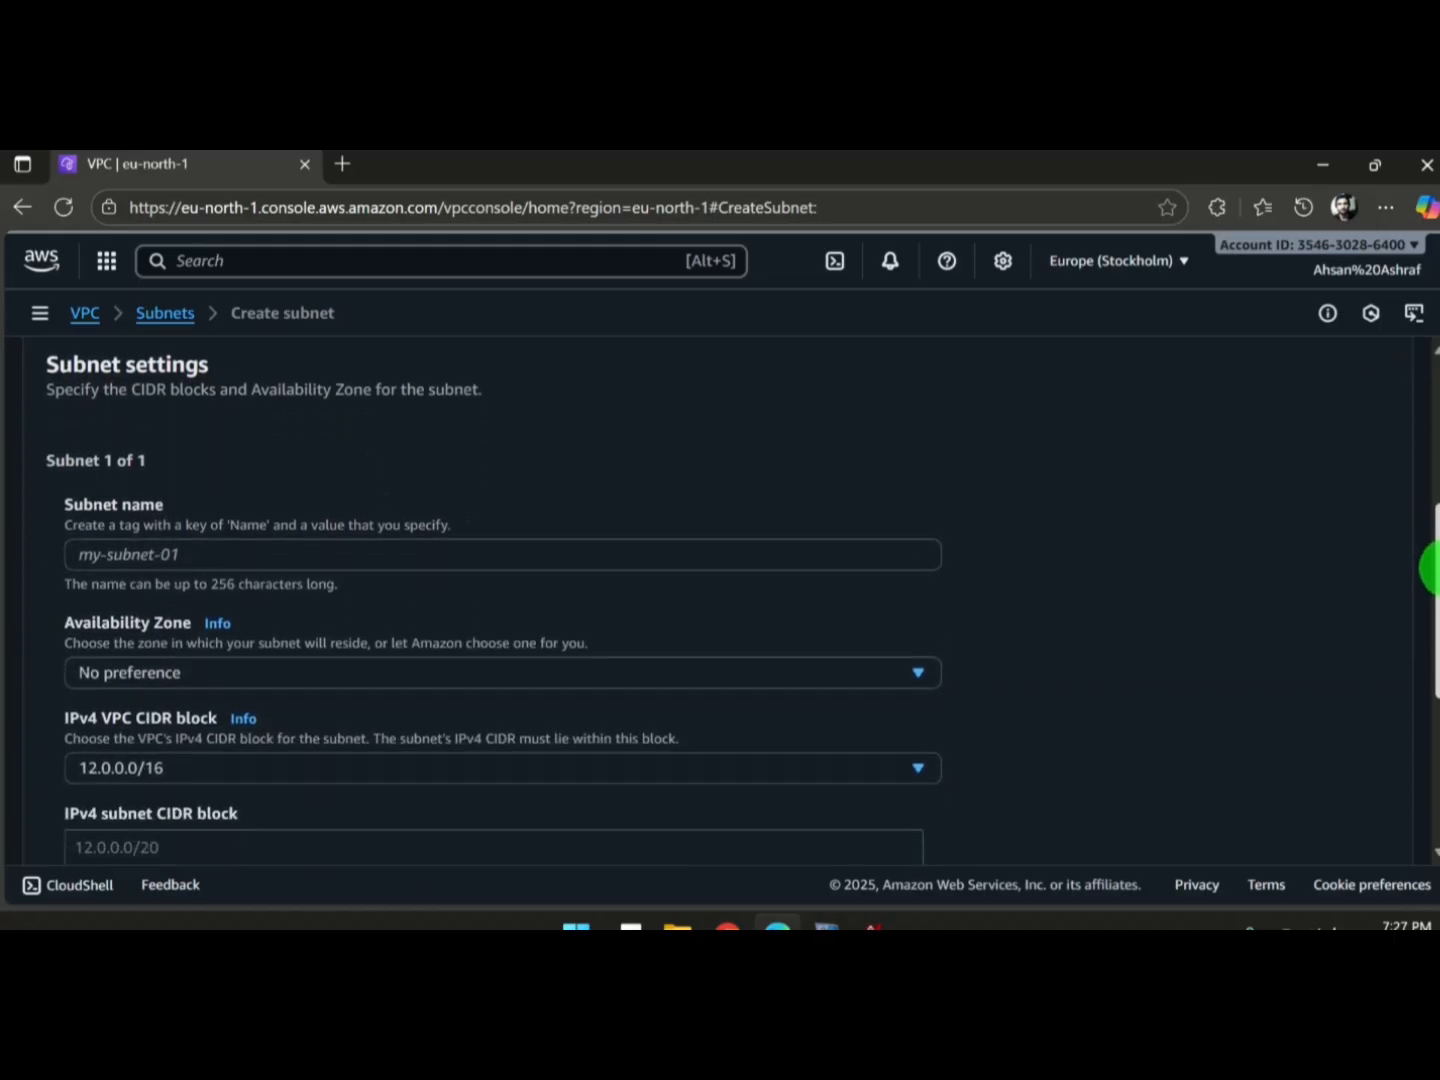
left_click(186, 549)
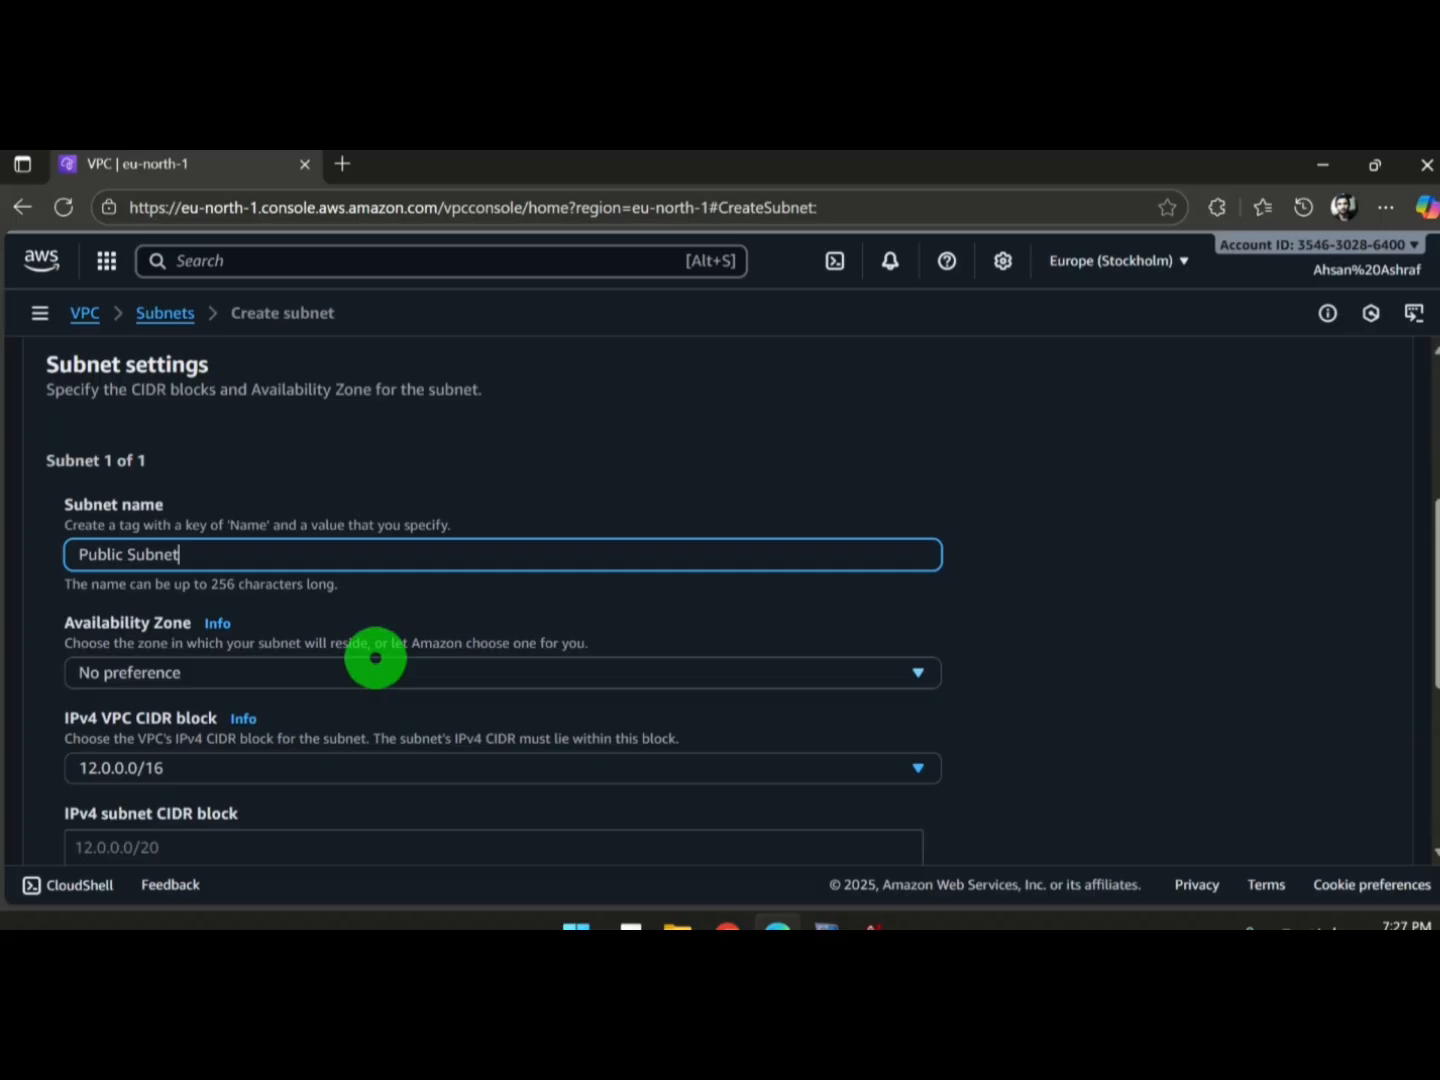
left_click(375, 657)
left_click(543, 537)
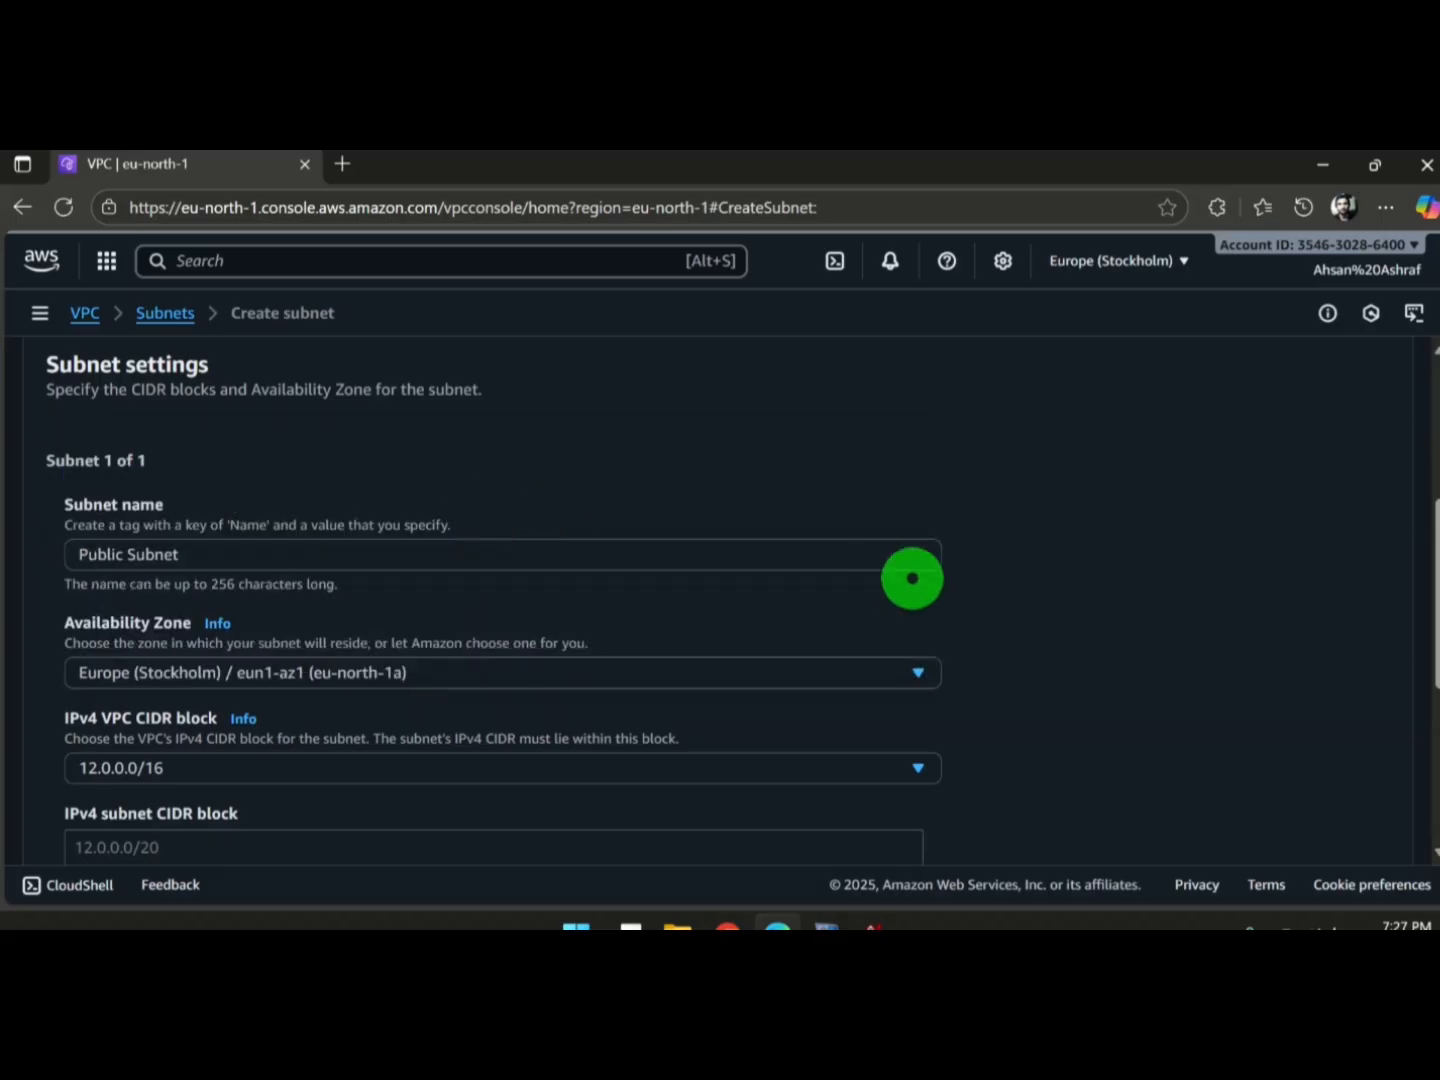
Step: Set the Public Subnet's IPv4 subnet CIDR block to 12.0.1.0/24
scroll(1022, 562, "down", 2)
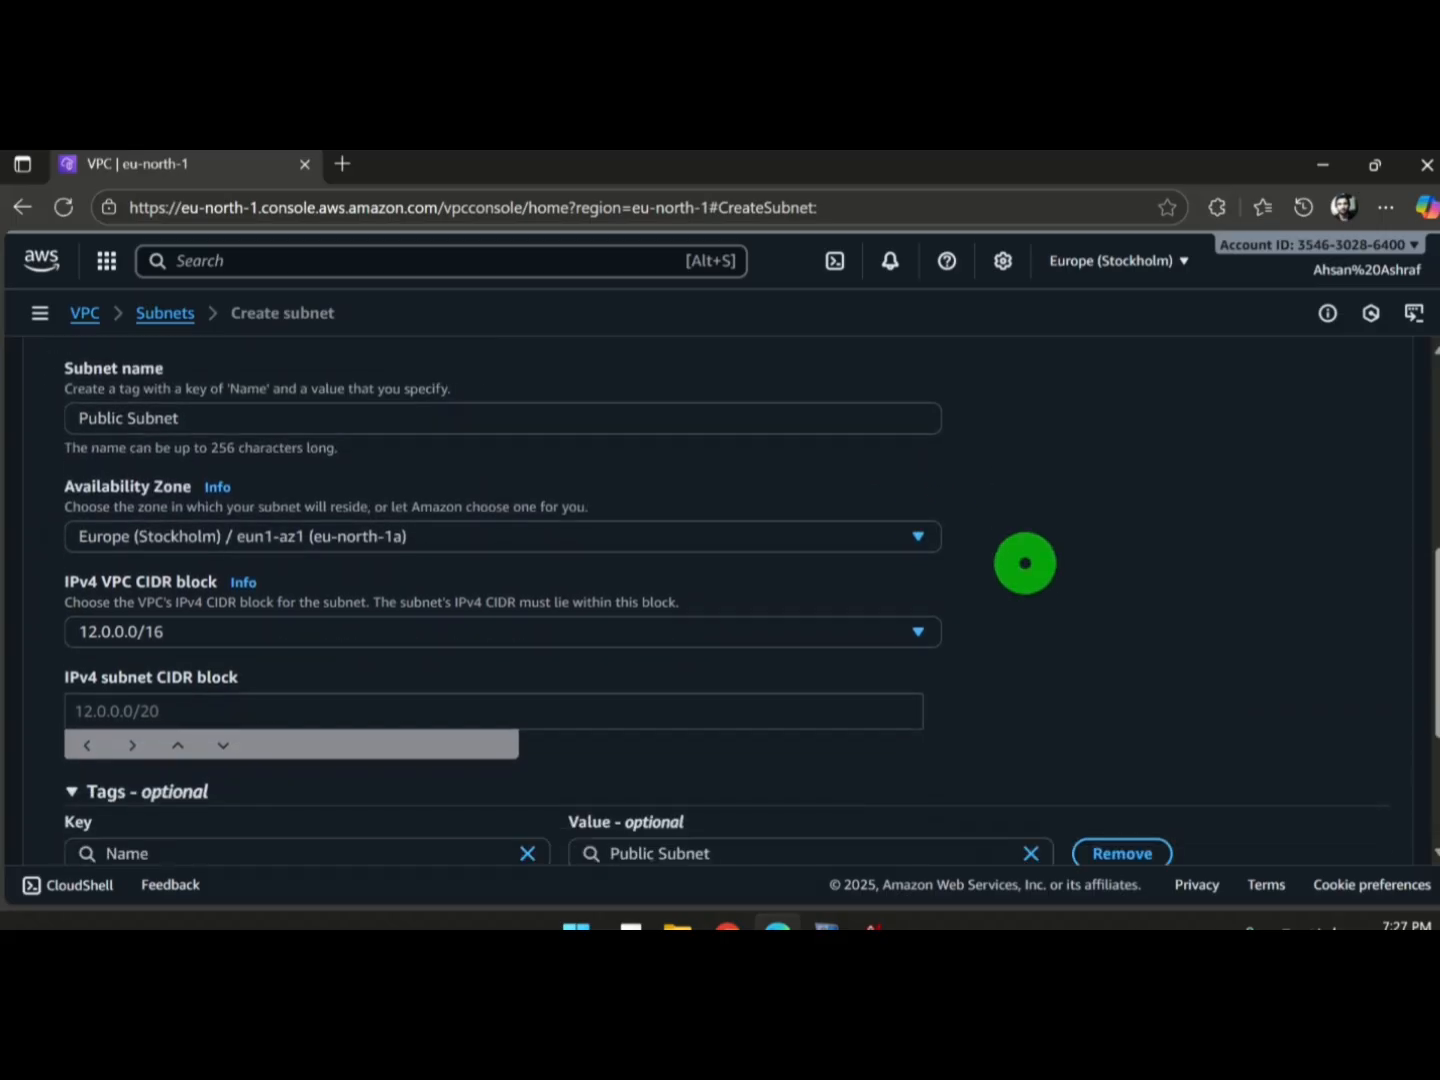
scroll(1025, 563, "down", 2)
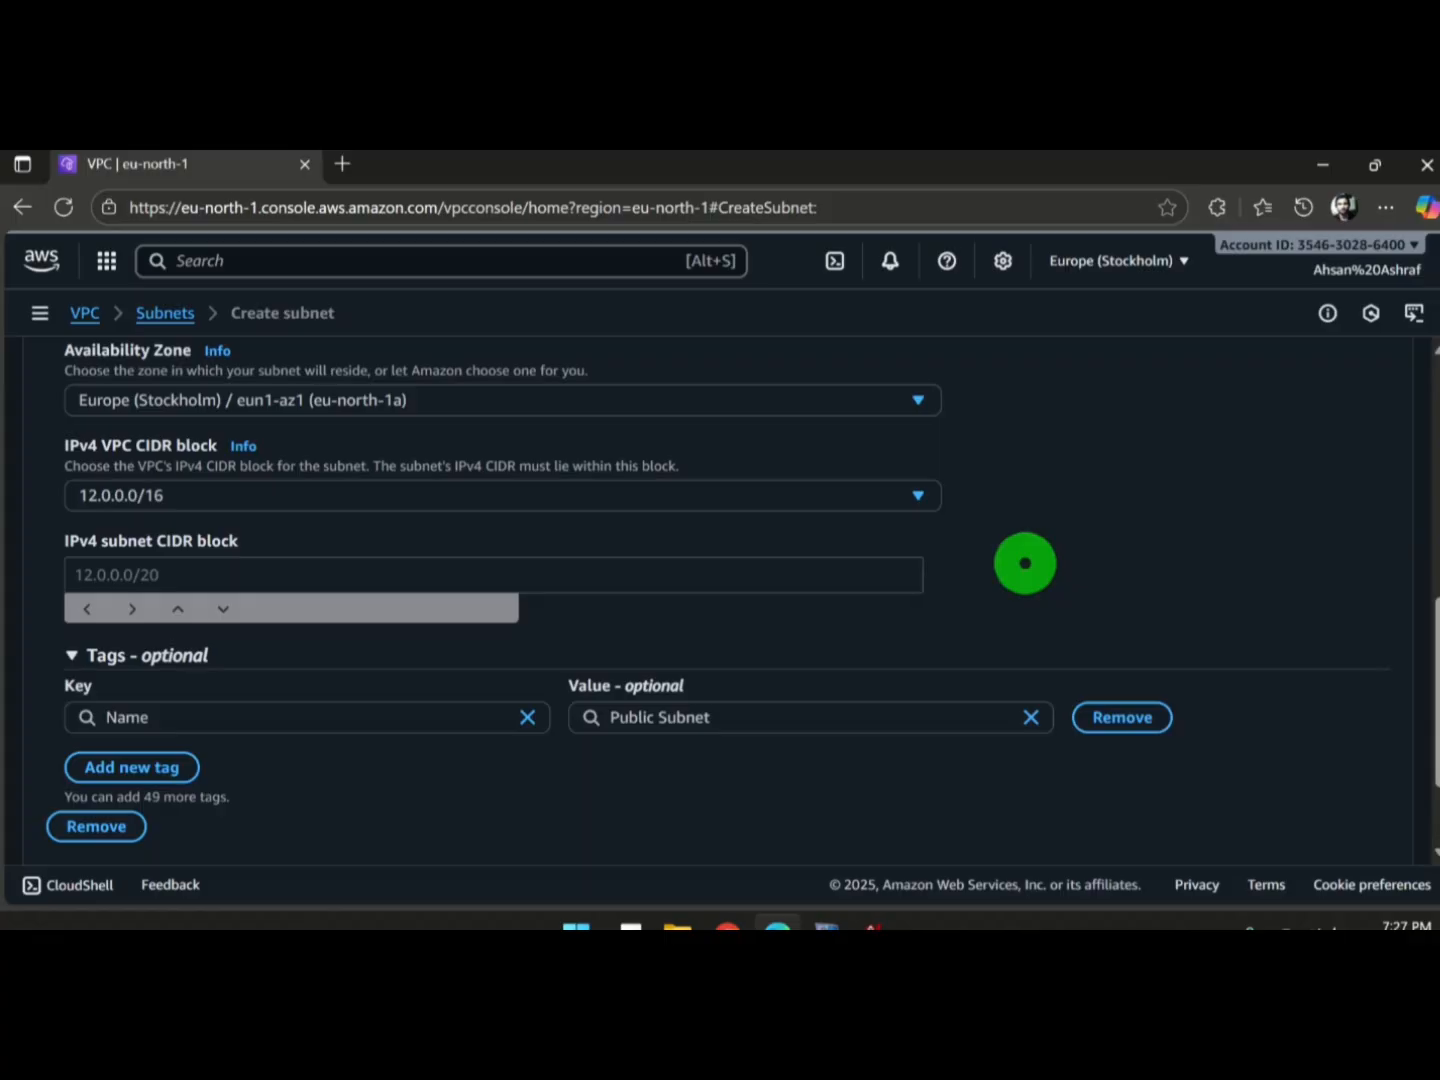
left_click(200, 570)
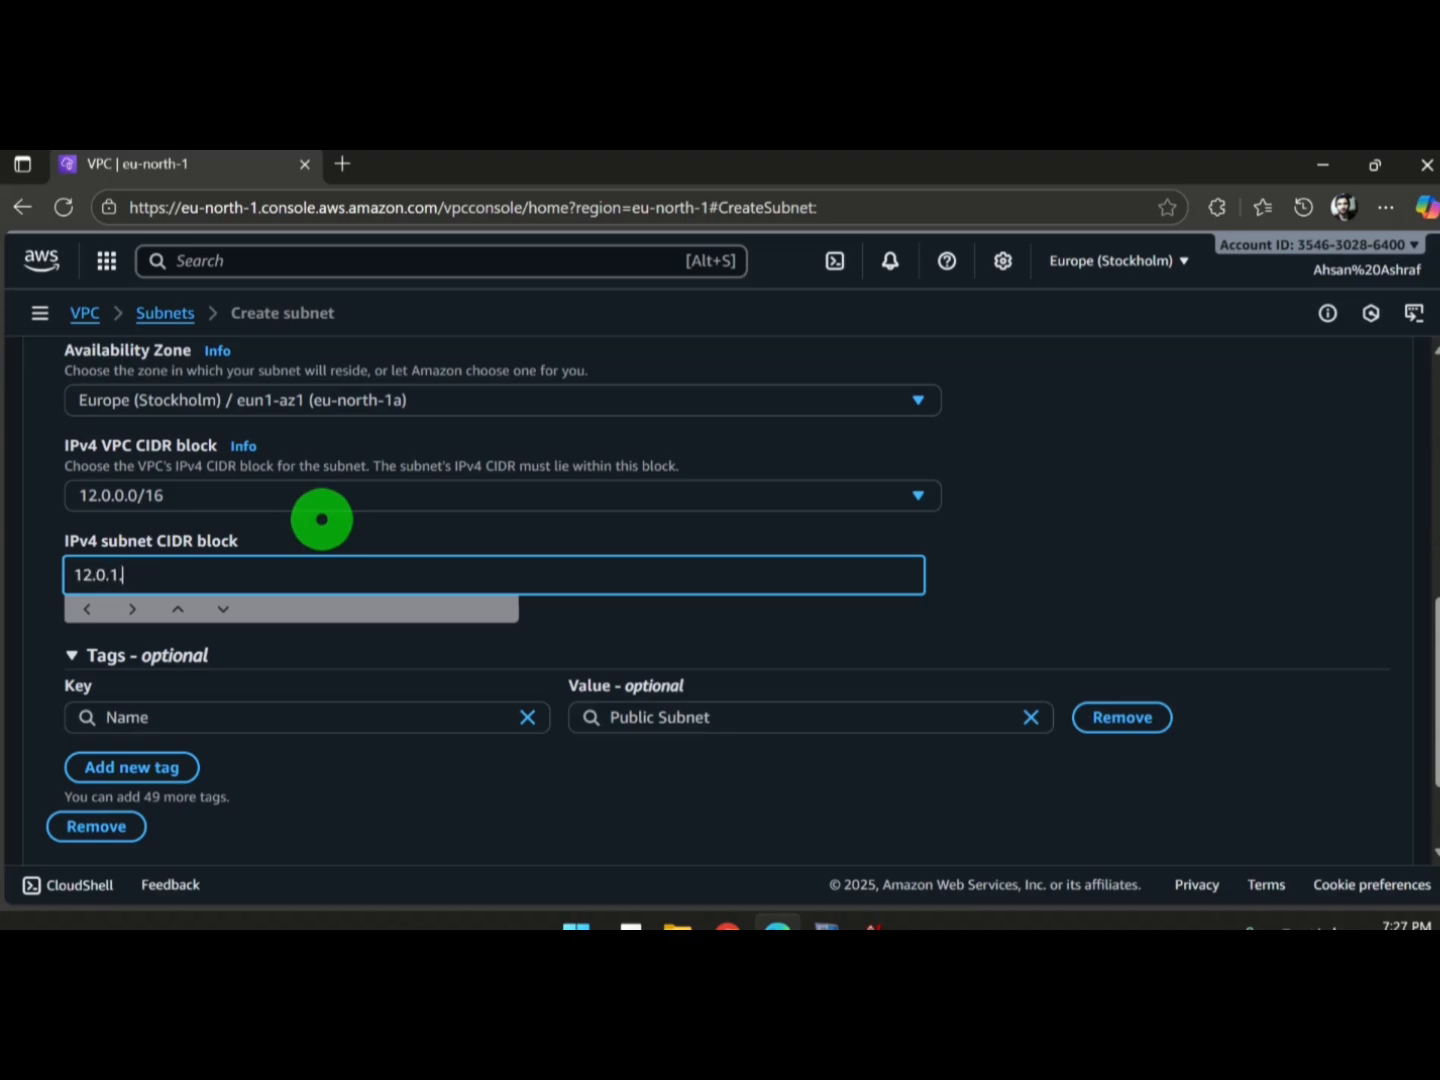
type("12.0.1.0/24")
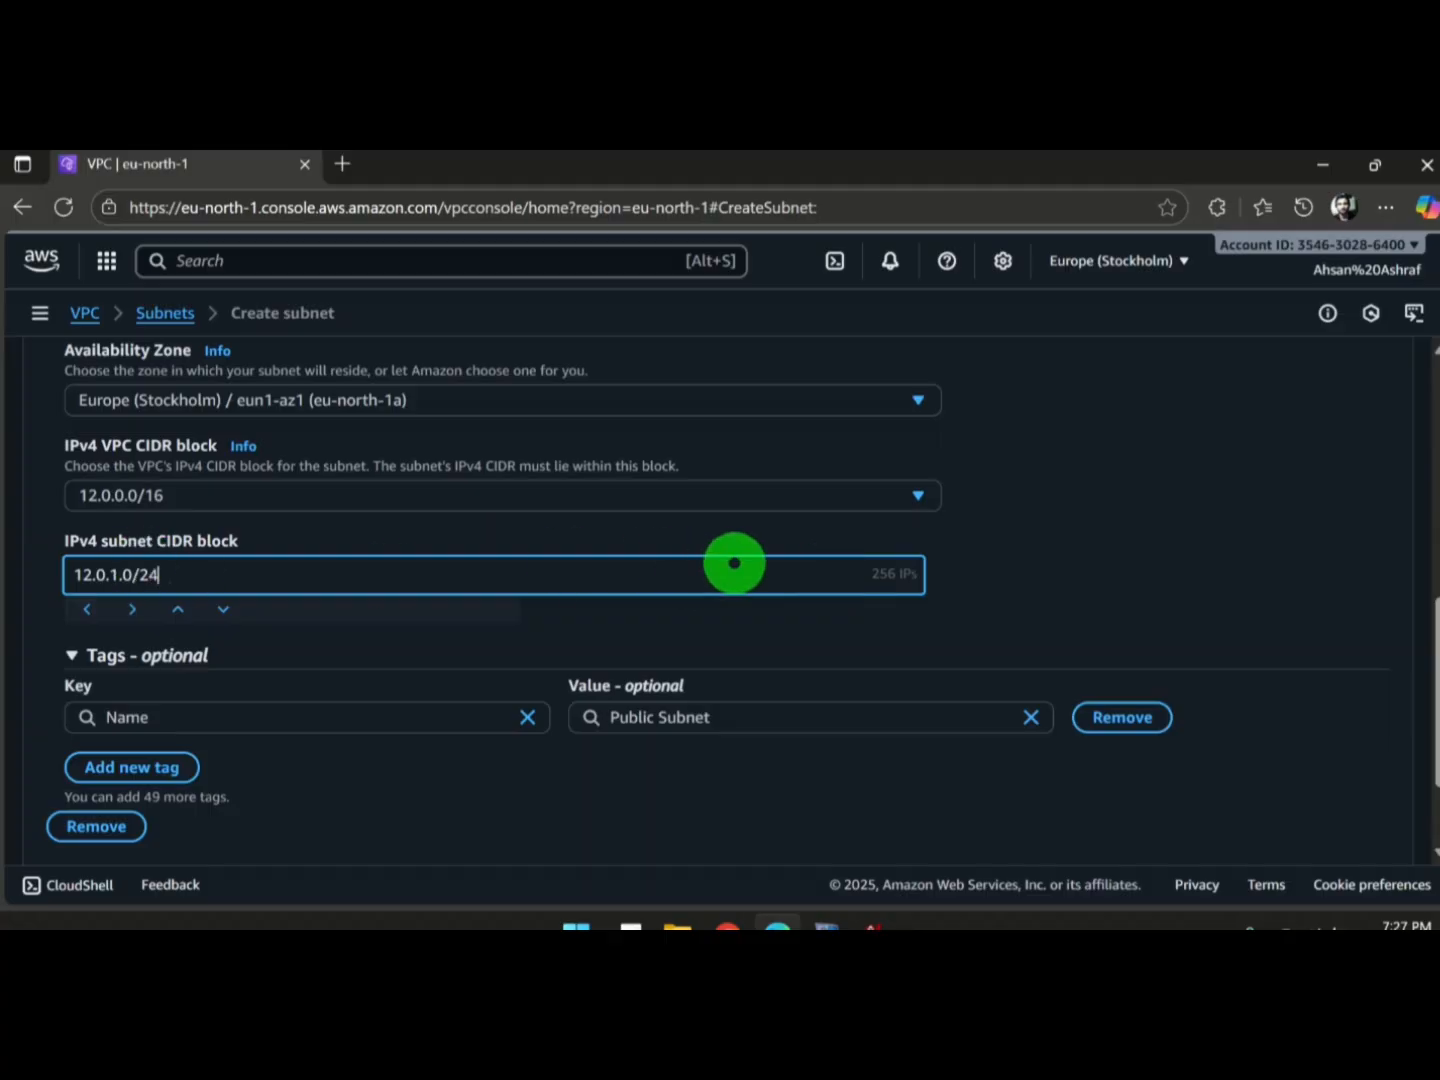
left_click_drag(880, 574, 943, 570)
left_click(1024, 567)
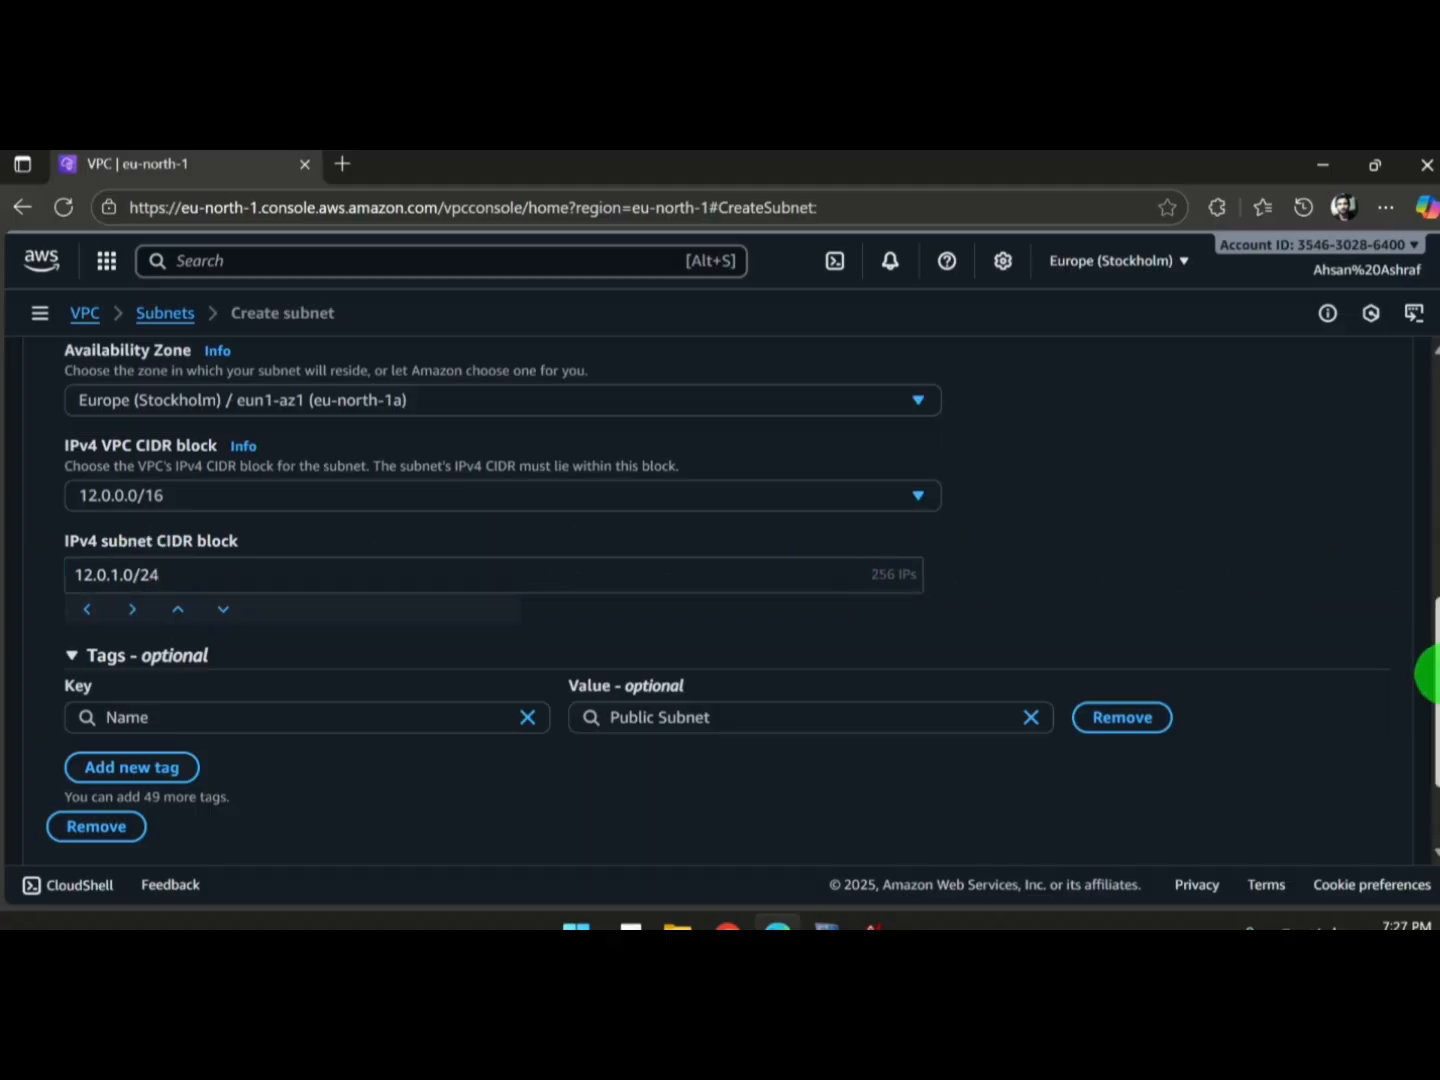
Step: Try 12.0.1.0/25 as the Public Subnet's CIDR block and restore it to 12.0.1.0/24
left_click(350, 580)
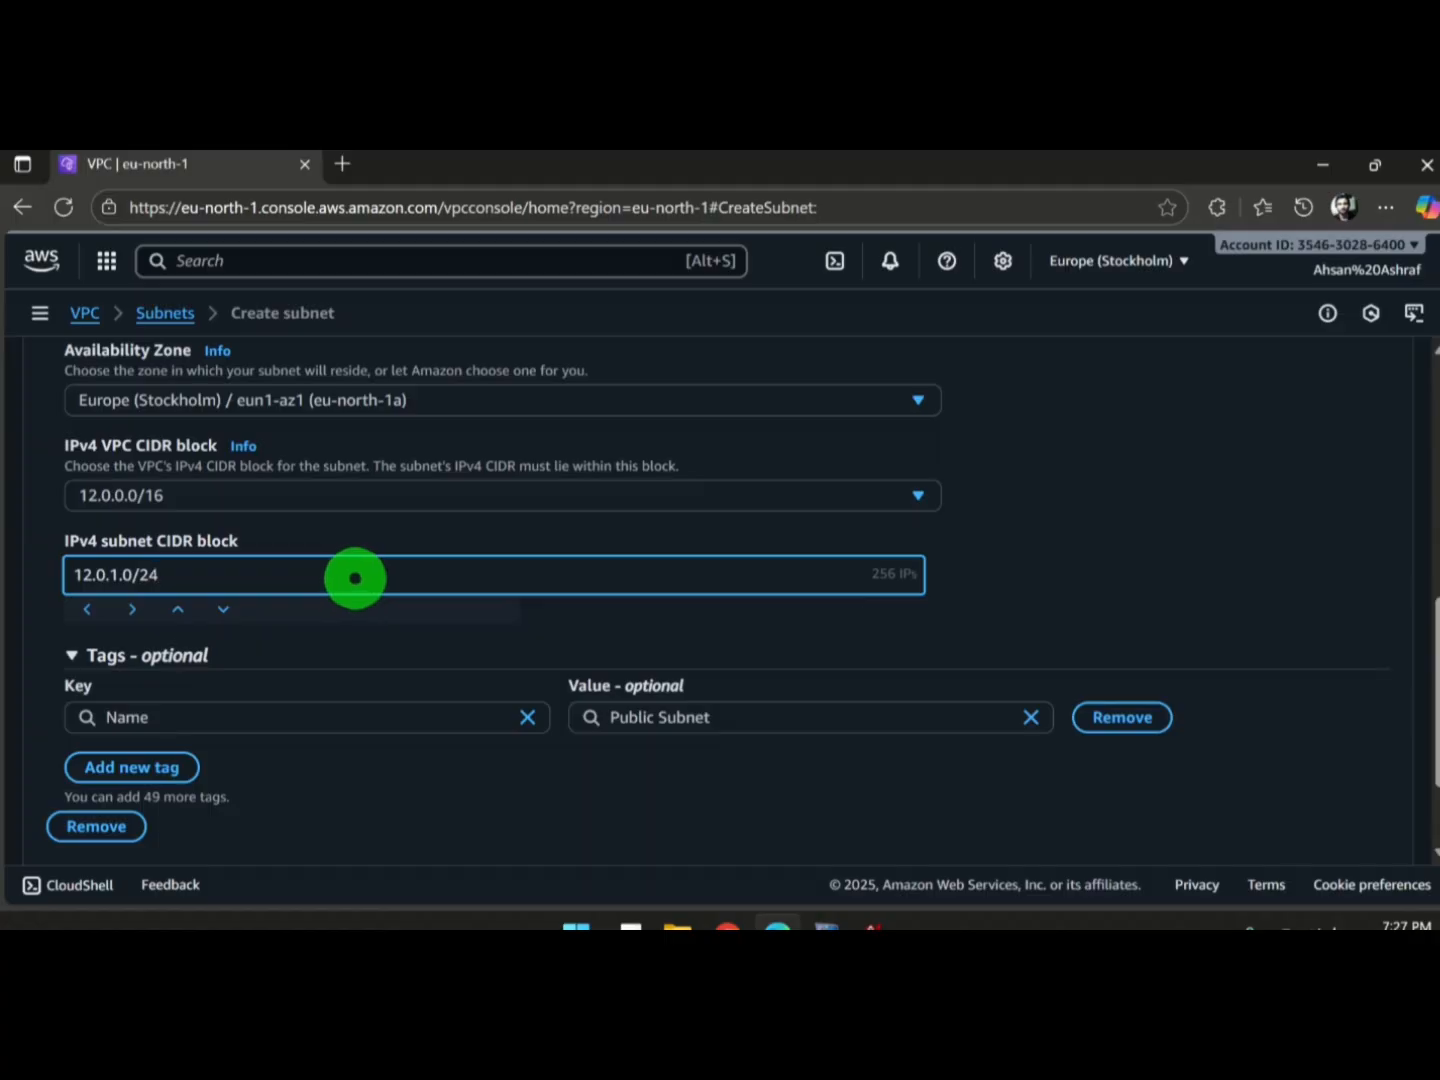
key("BackSpace")
type("5")
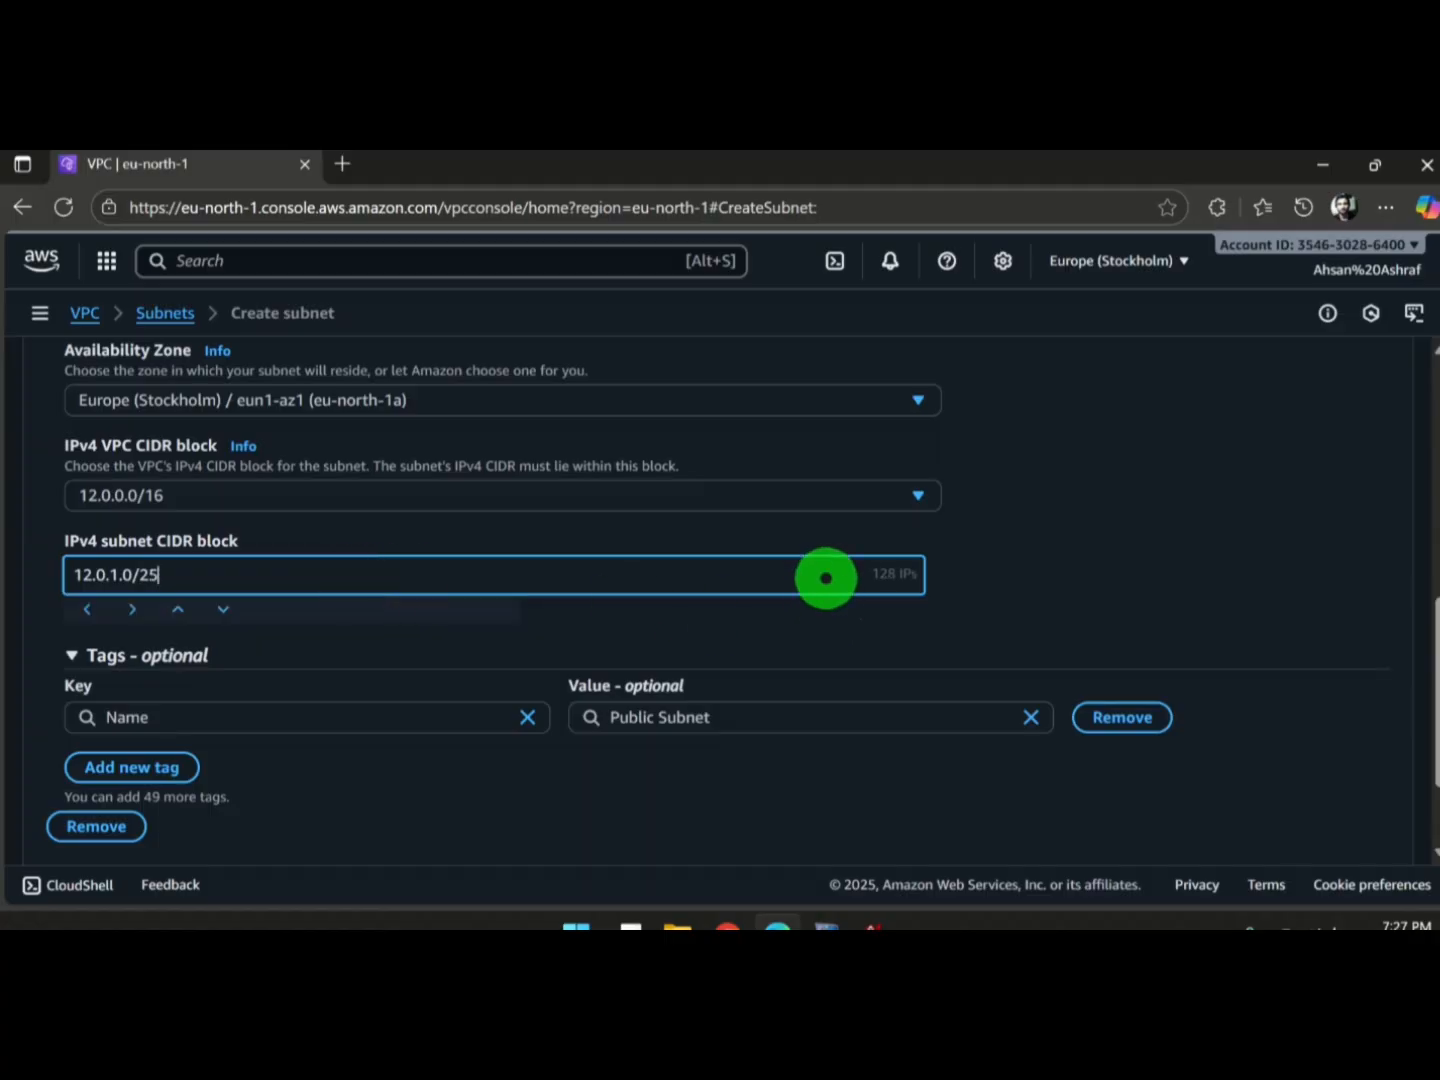
key("BackSpace")
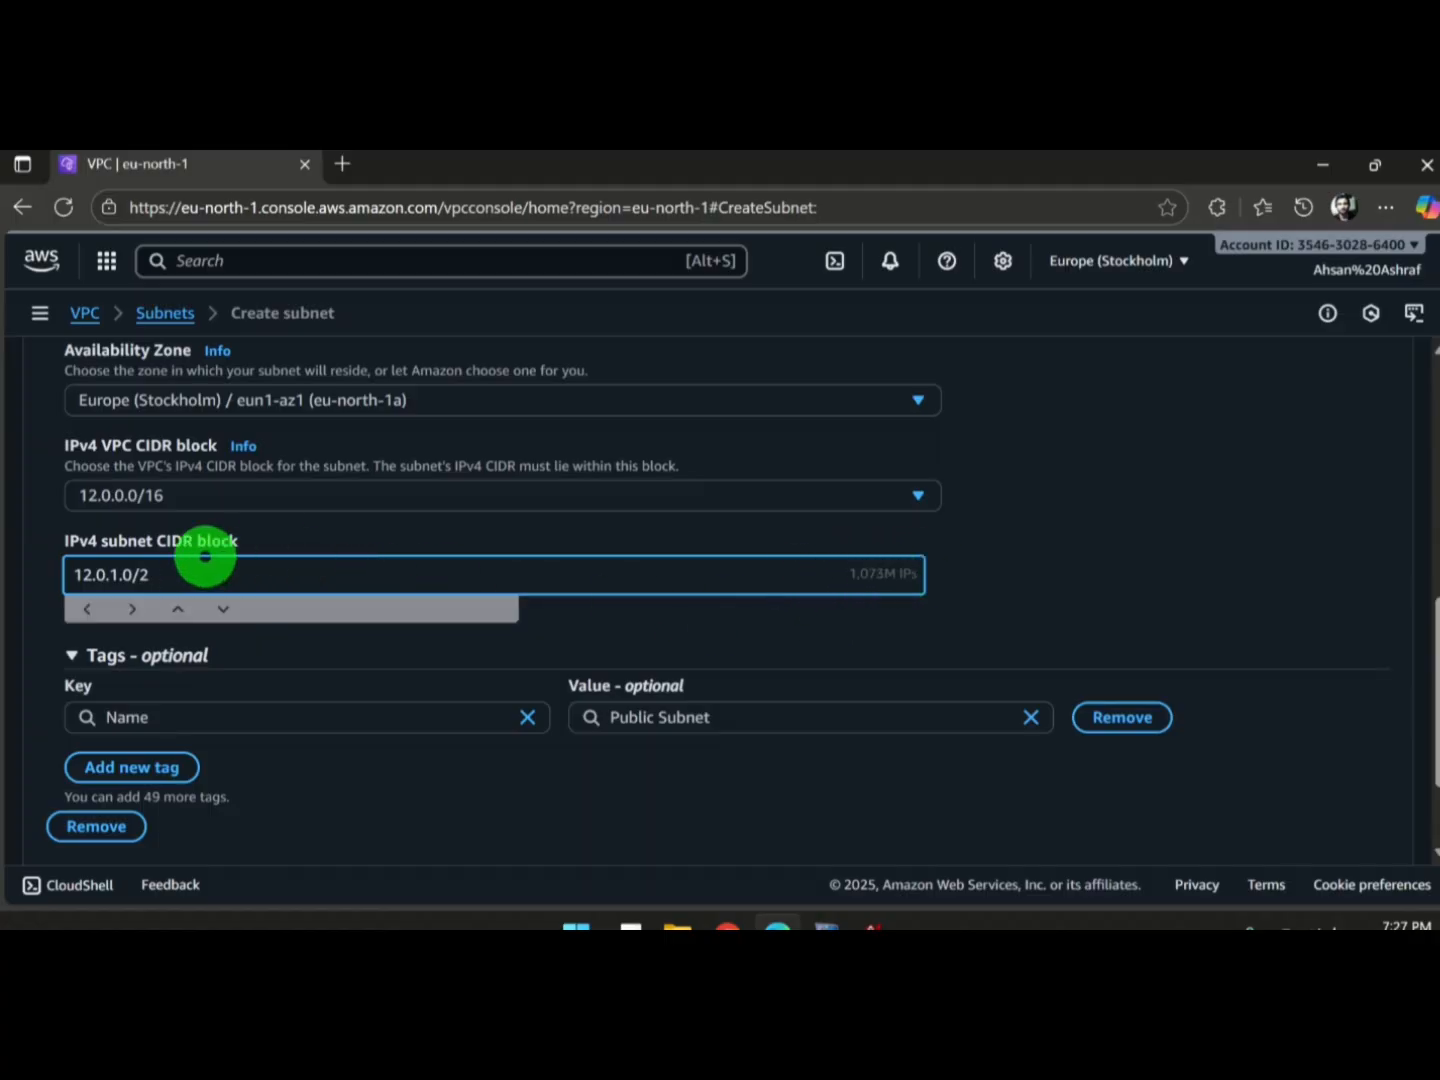
type("4")
Step: Add a second subnet named Private subnet in availability zone eun1-az1 (eu-north-1a)
scroll(1310, 574, "down", 2)
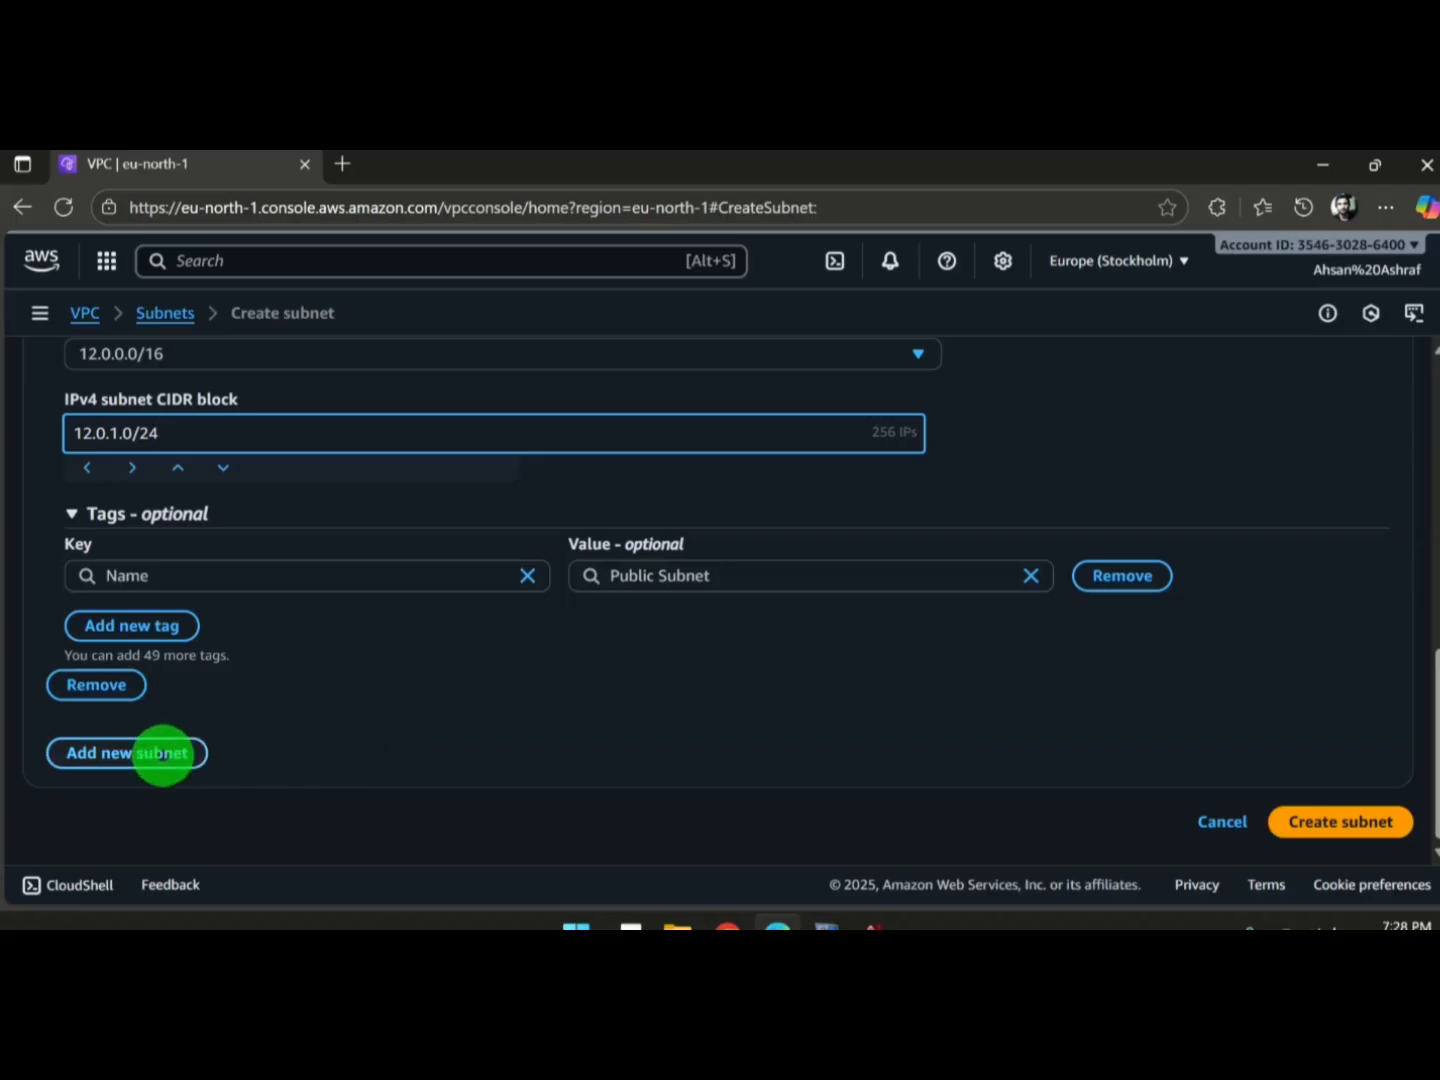
left_click(138, 751)
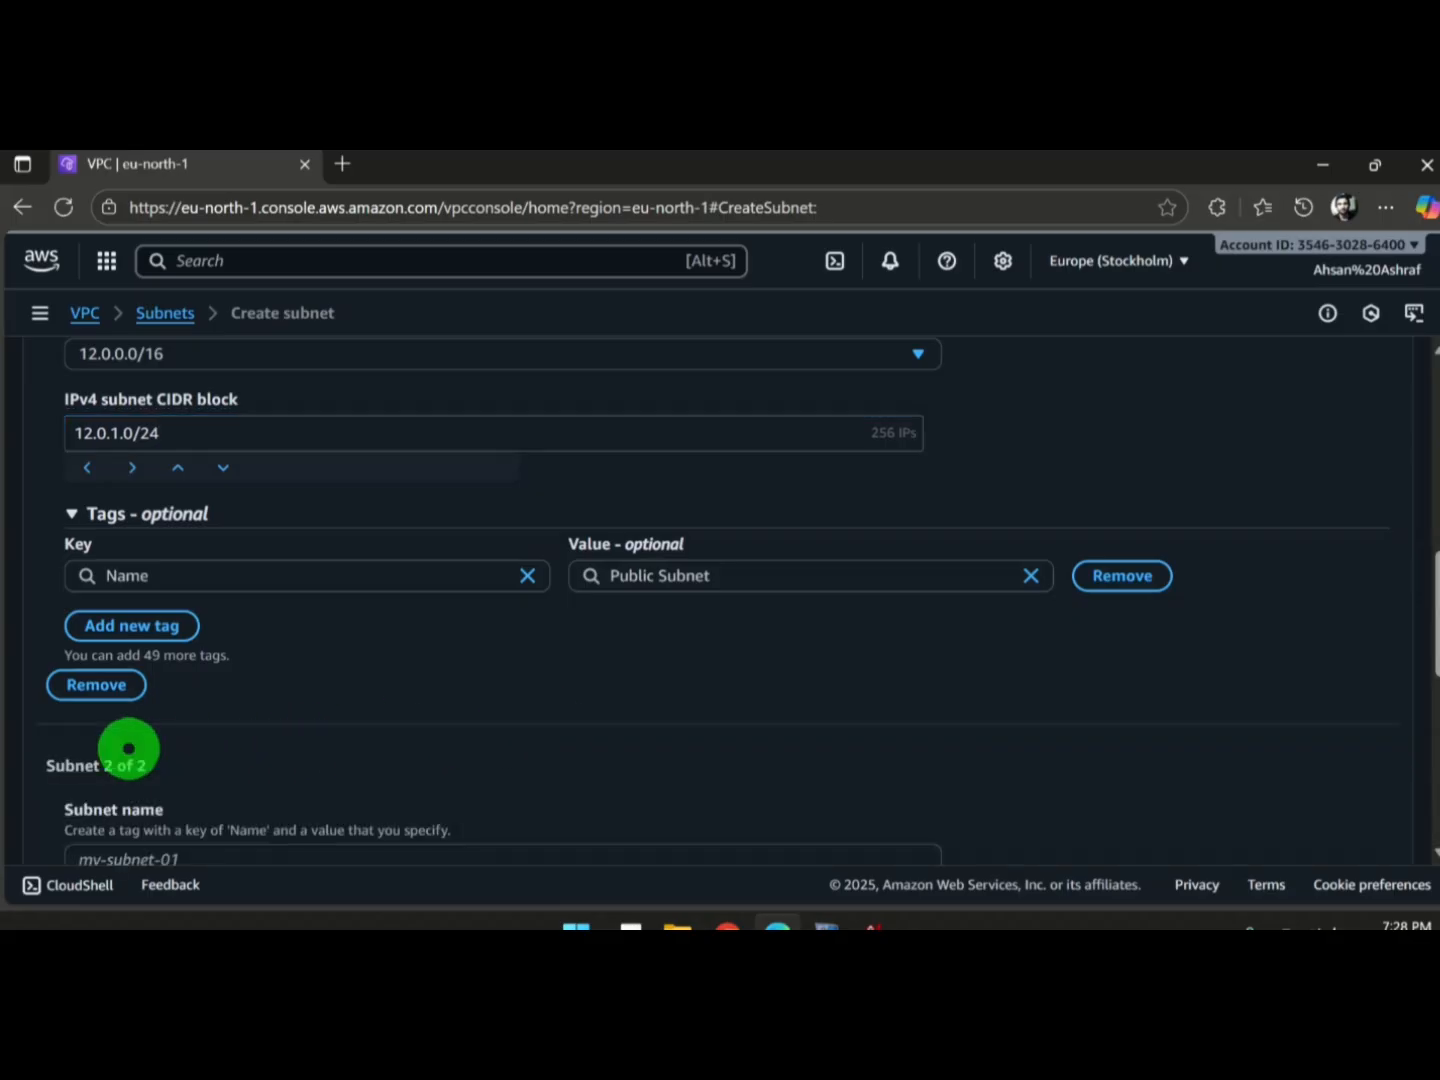
left_click_drag(1436, 596, 1435, 599)
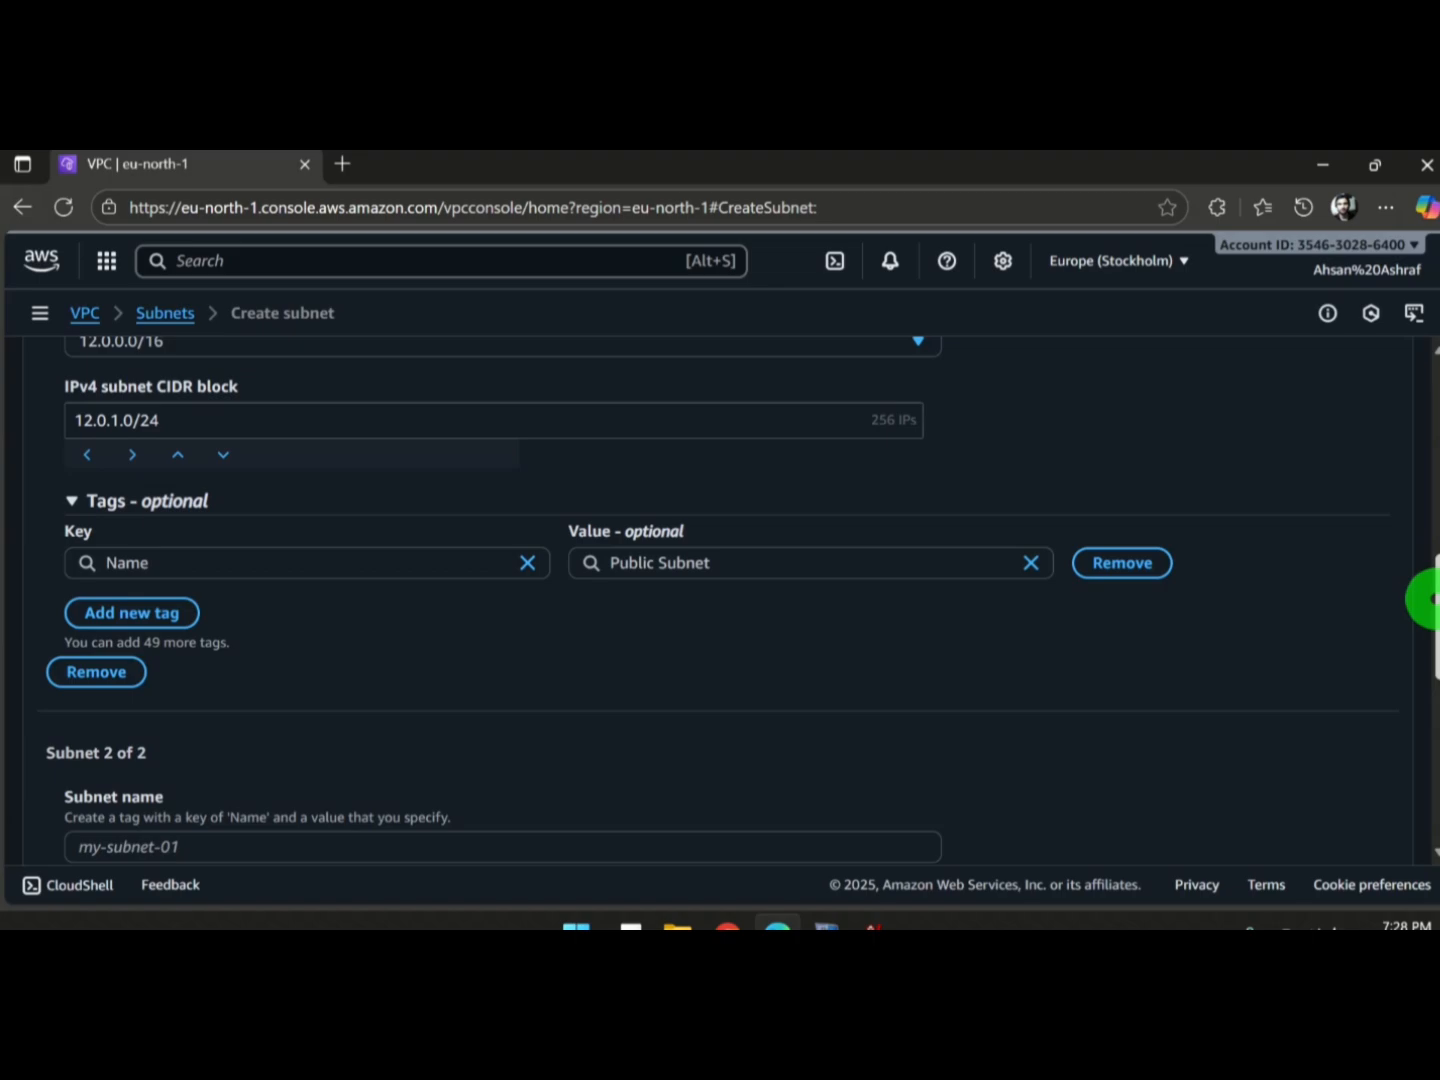
scroll(1340, 579, "down", 1)
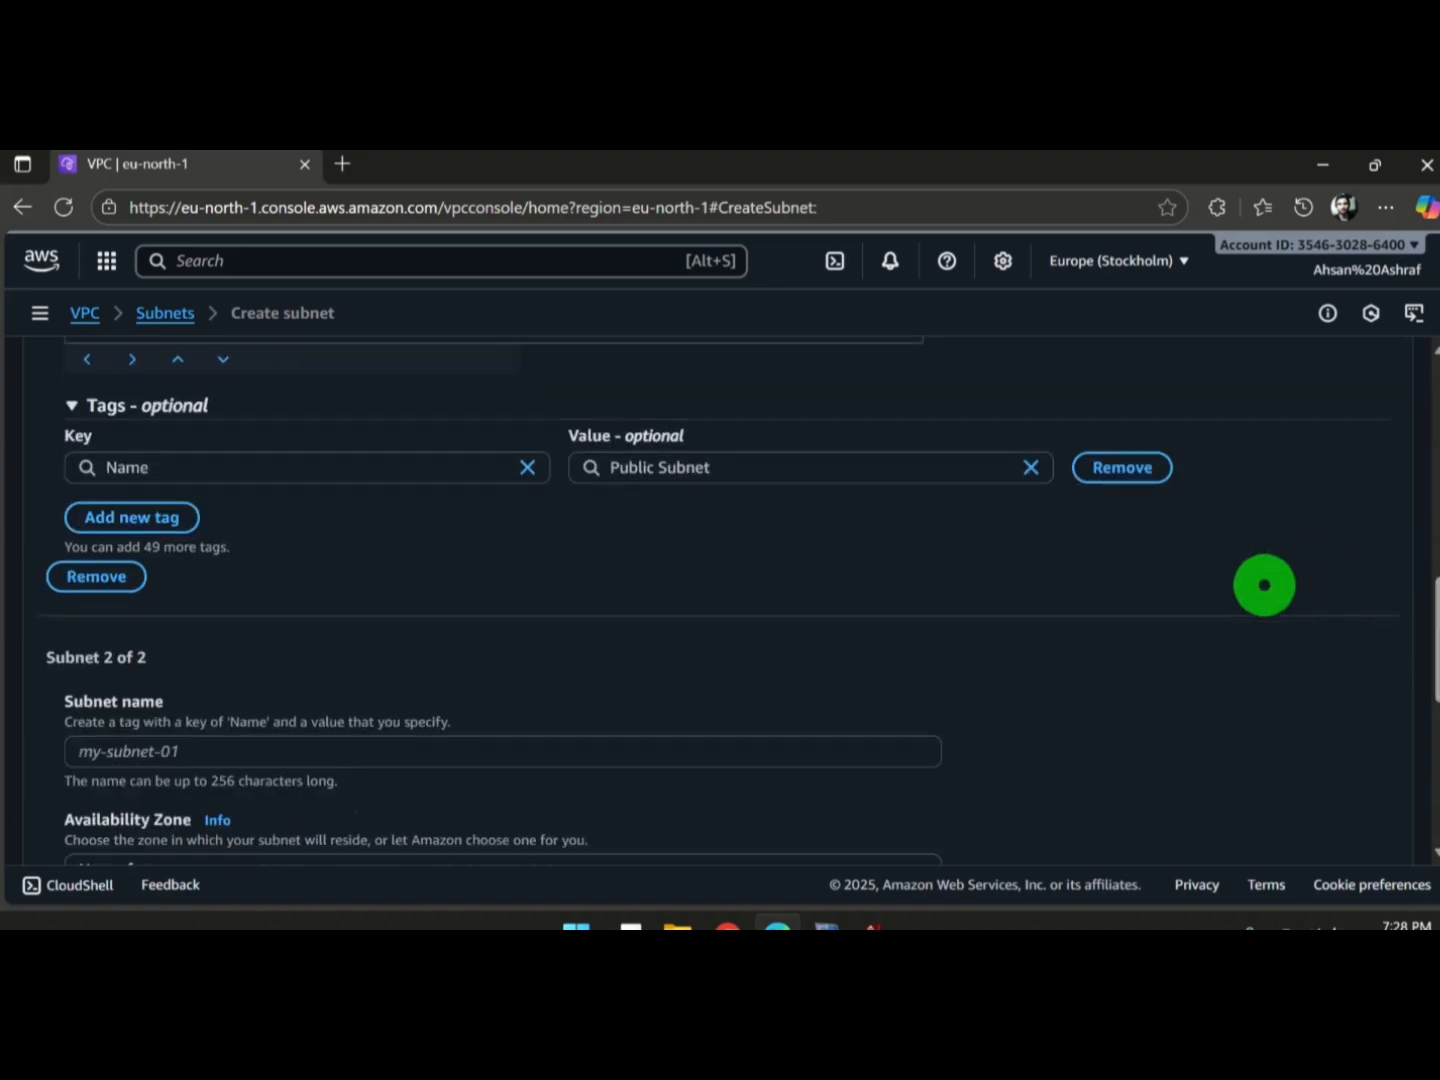
scroll(1264, 585, "down", 2)
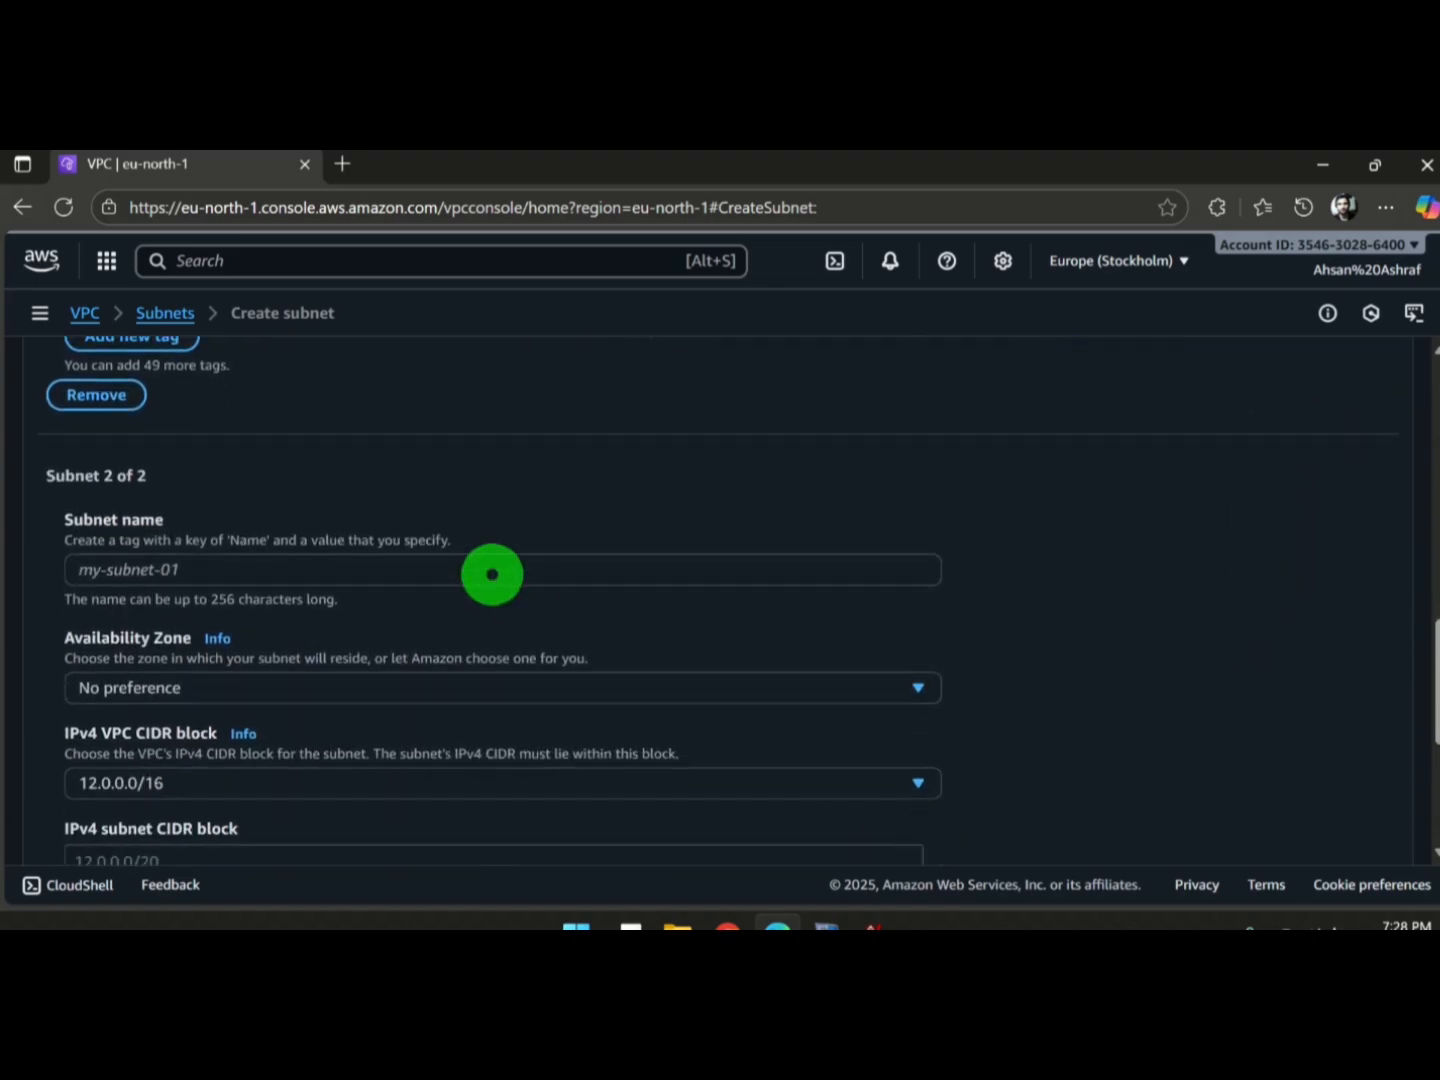
left_click(236, 567)
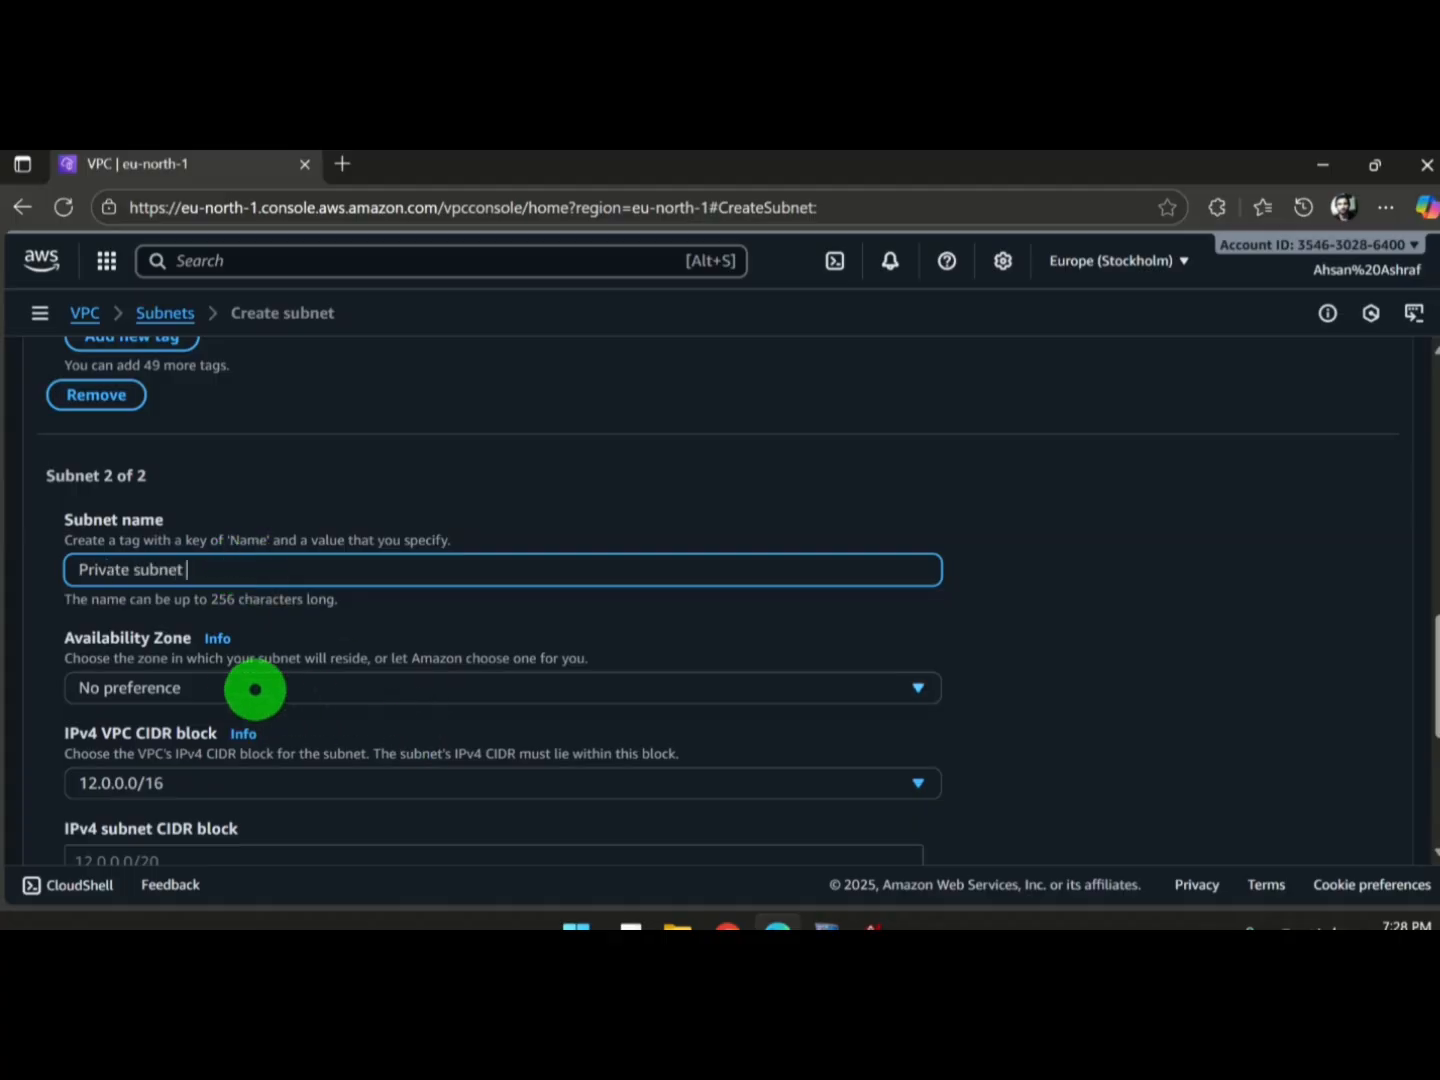
left_click(248, 687)
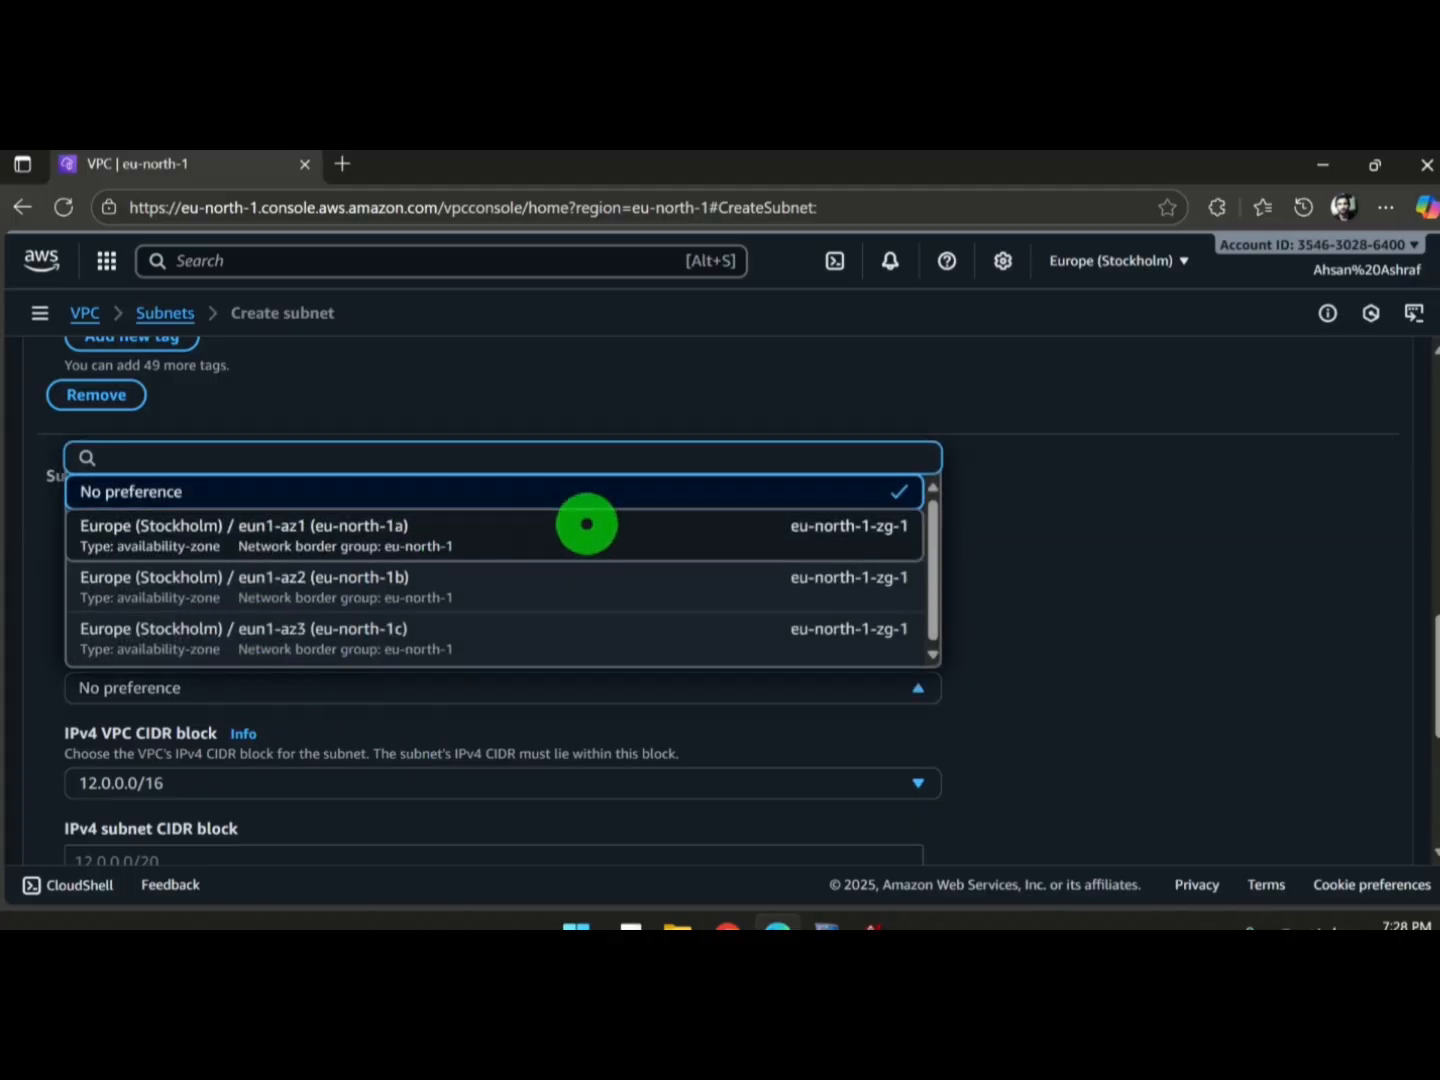
left_click(587, 524)
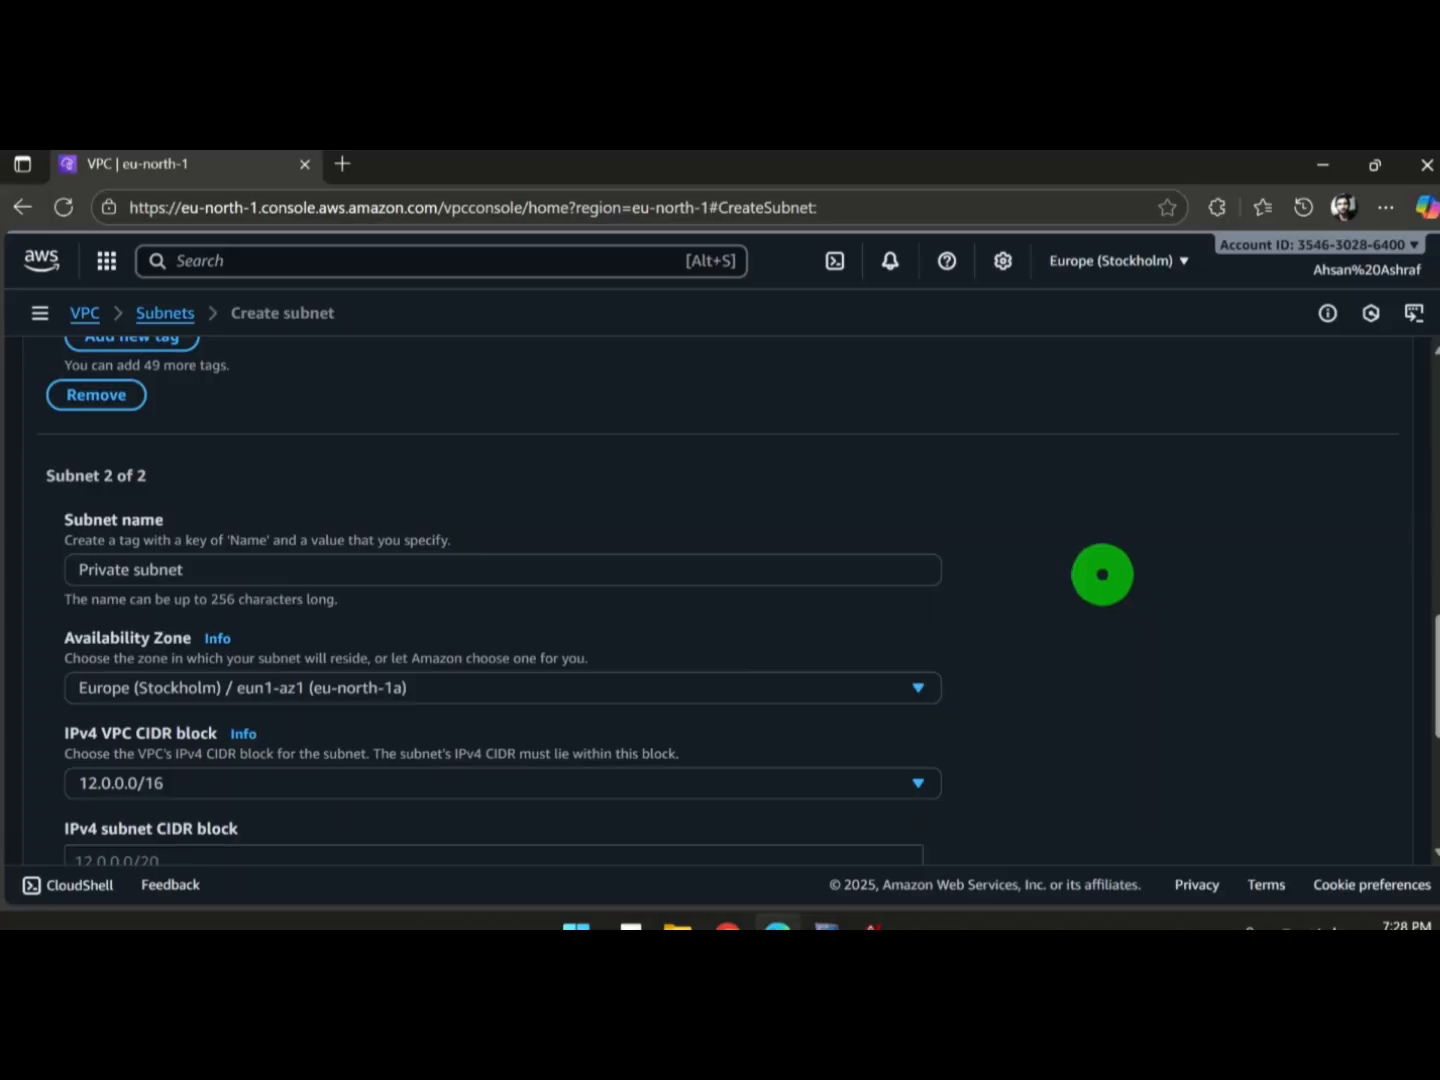
scroll(1102, 574, "down", 3)
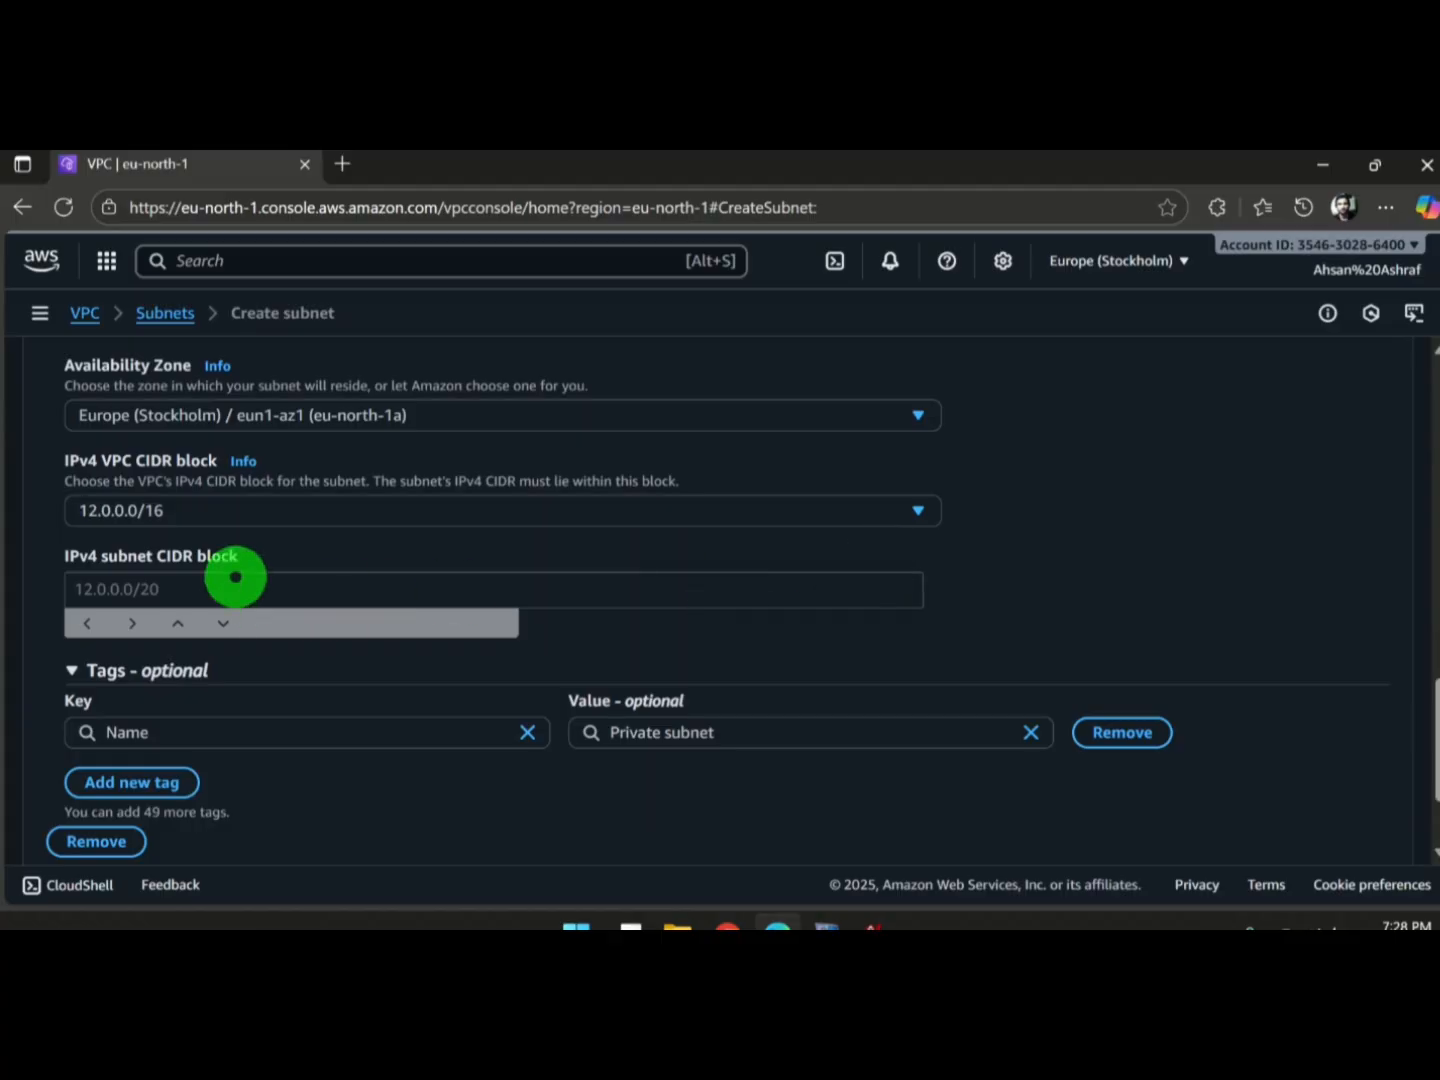
Step: Set the Private subnet's IPv4 subnet CIDR block to 12.0.2.0/24 and create both subnets
left_click(241, 578)
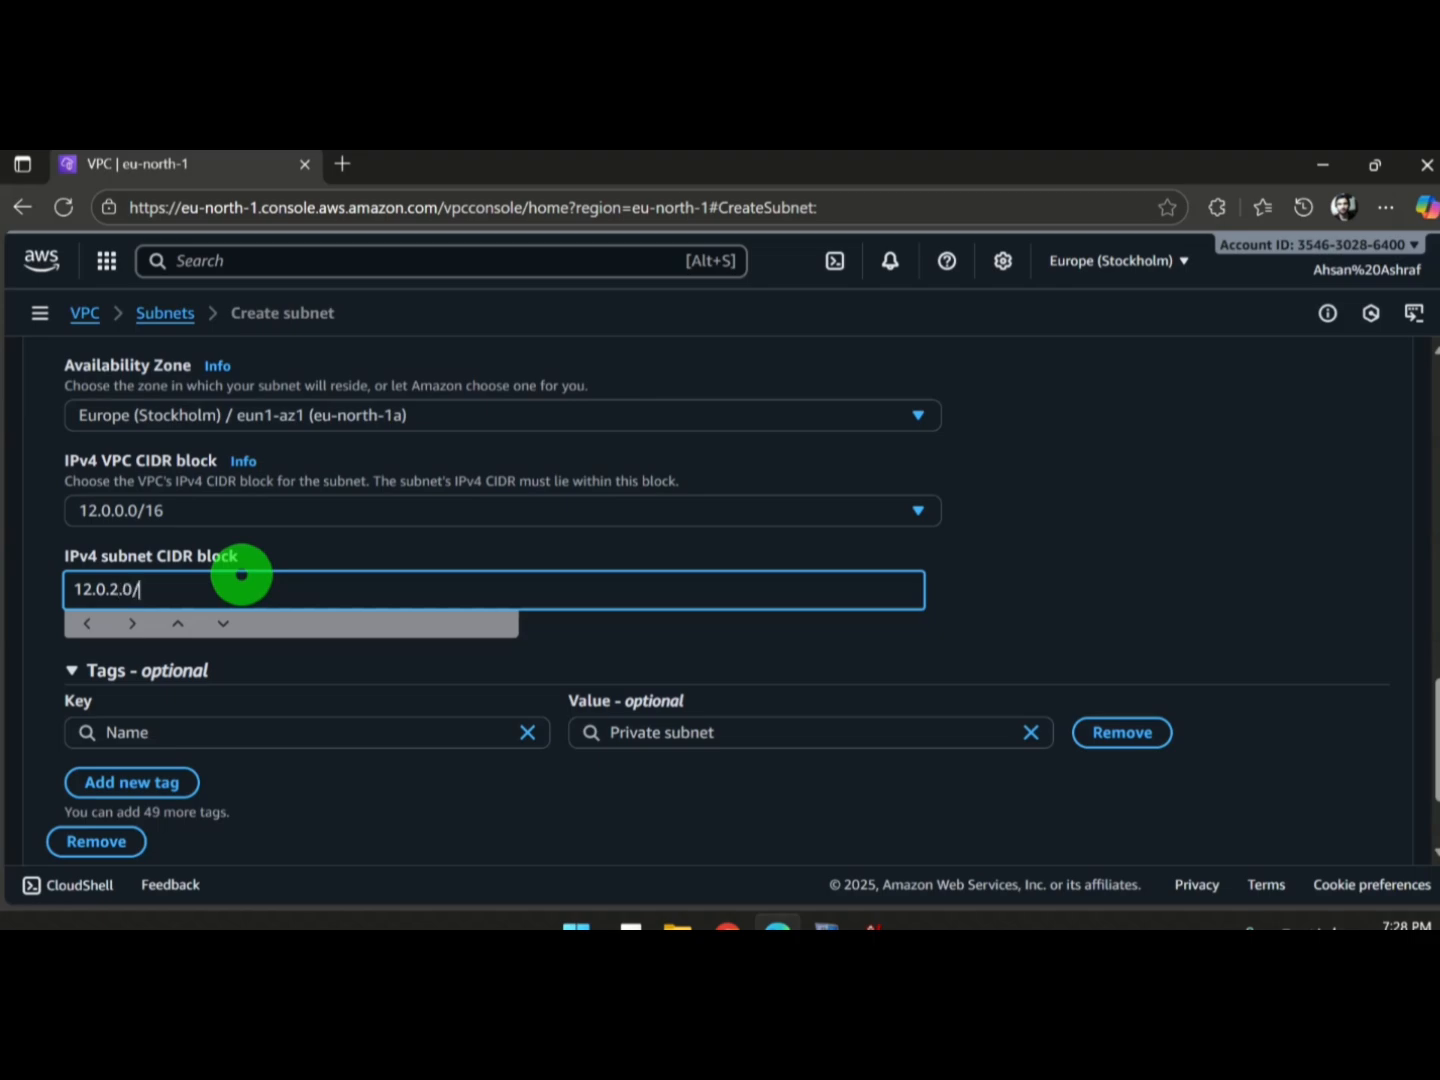
type("4")
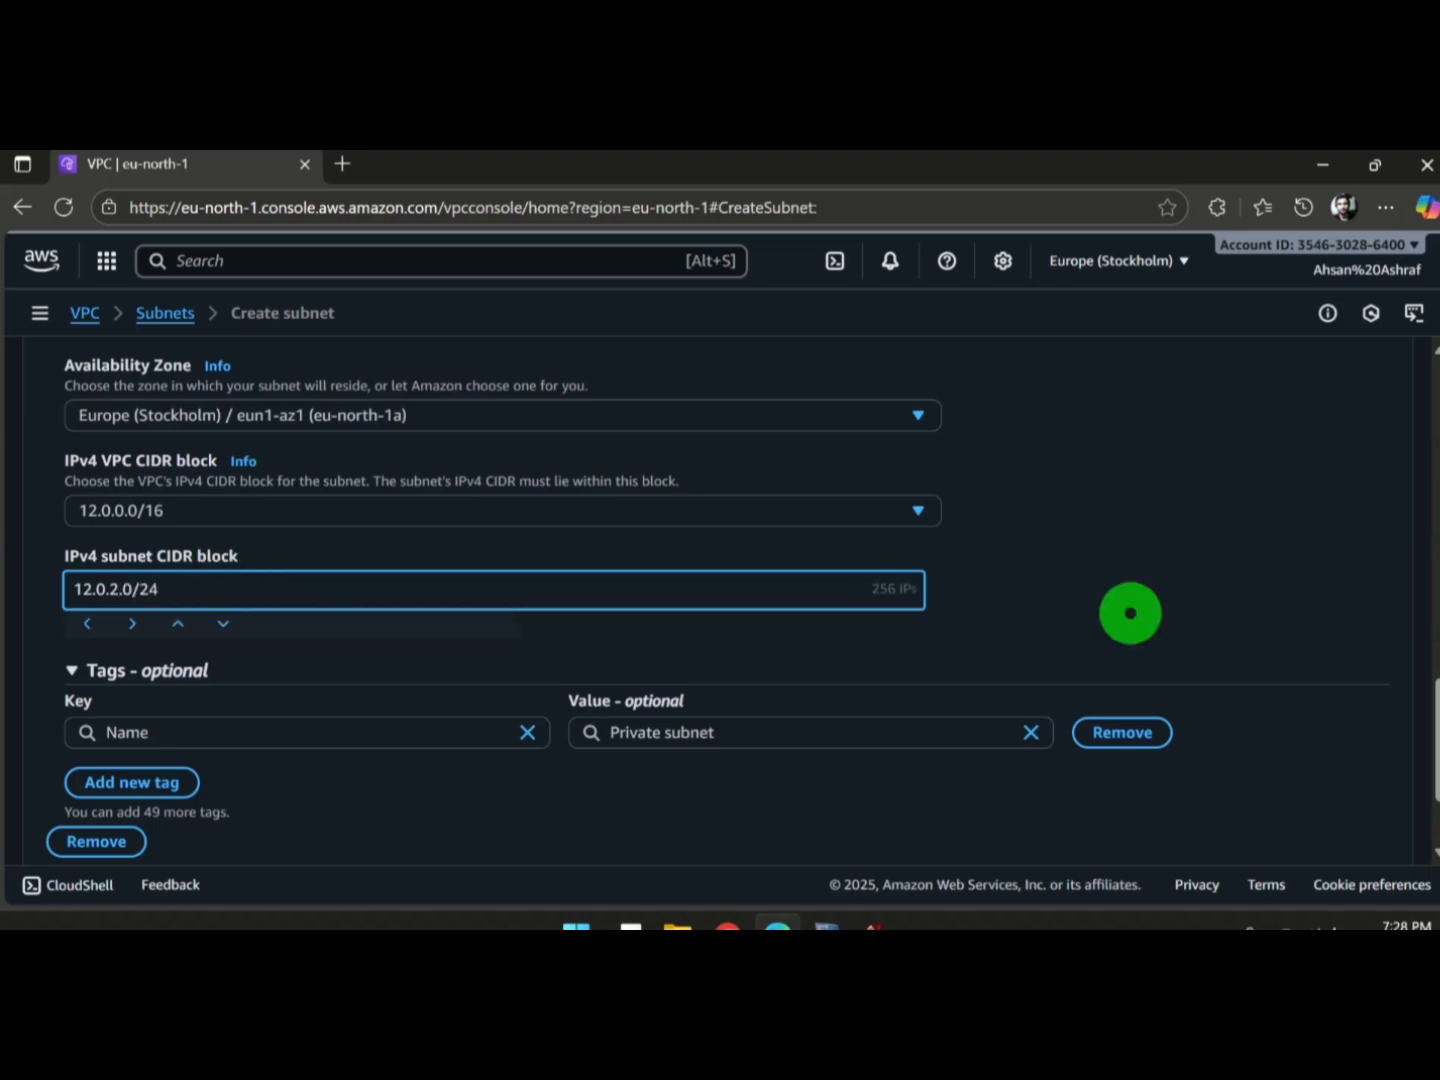
scroll(1318, 546, "down", 3)
left_click(1336, 820)
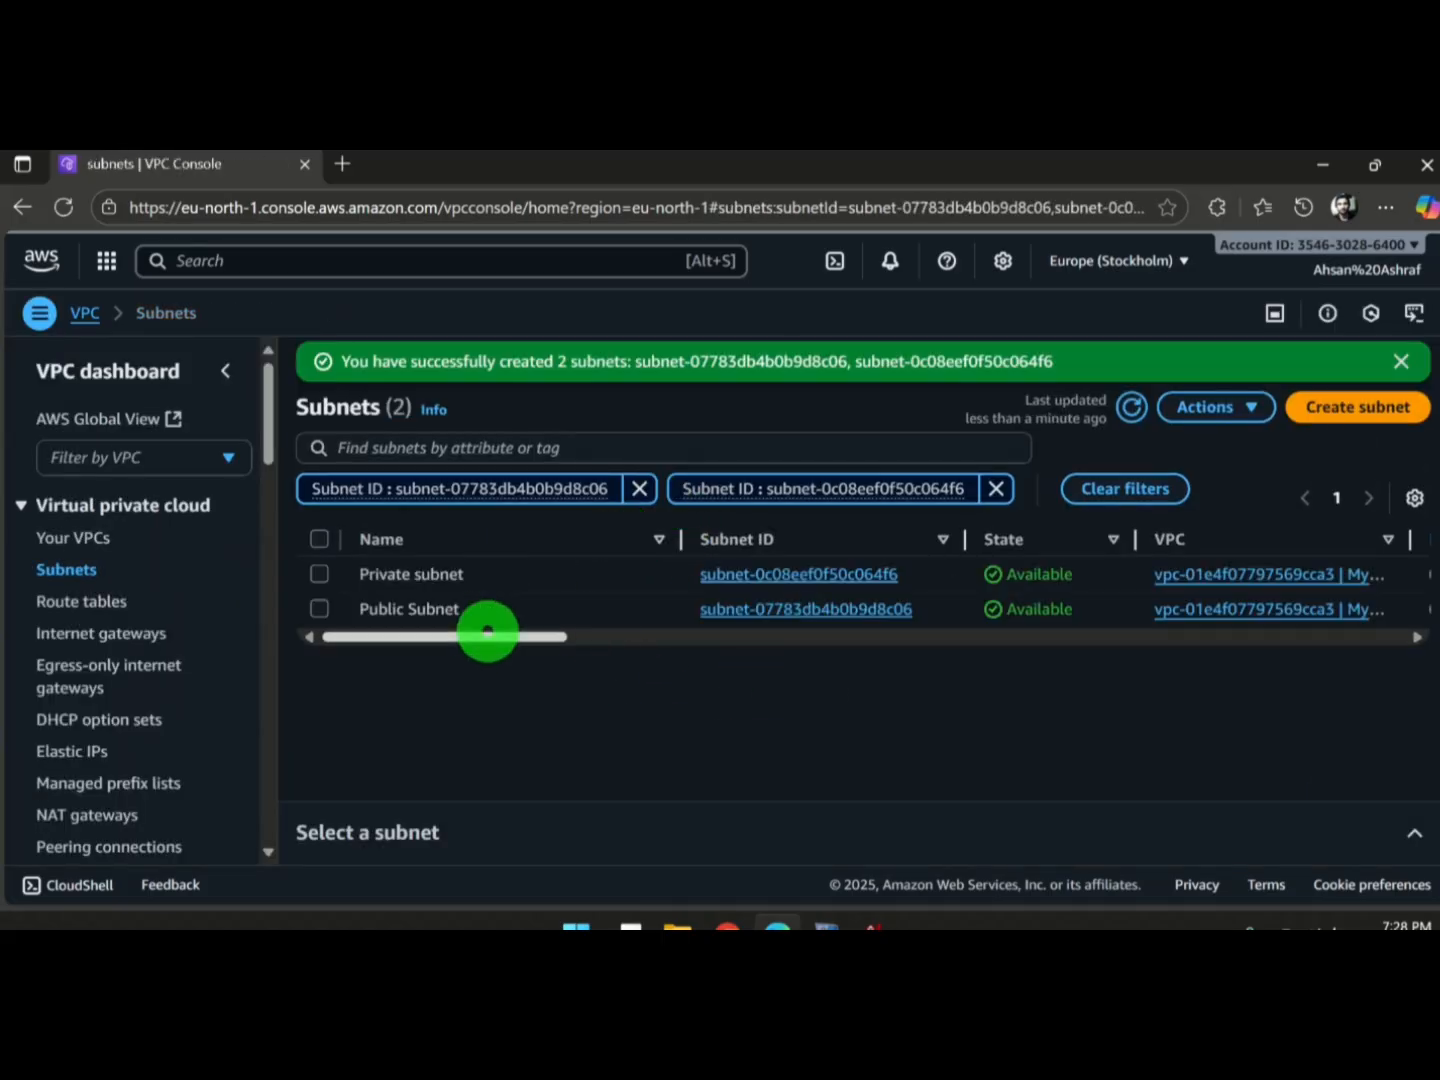
Step: Select the Private subnet and remove both subnet ID filters from the subnet list
left_click_drag(428, 640, 337, 633)
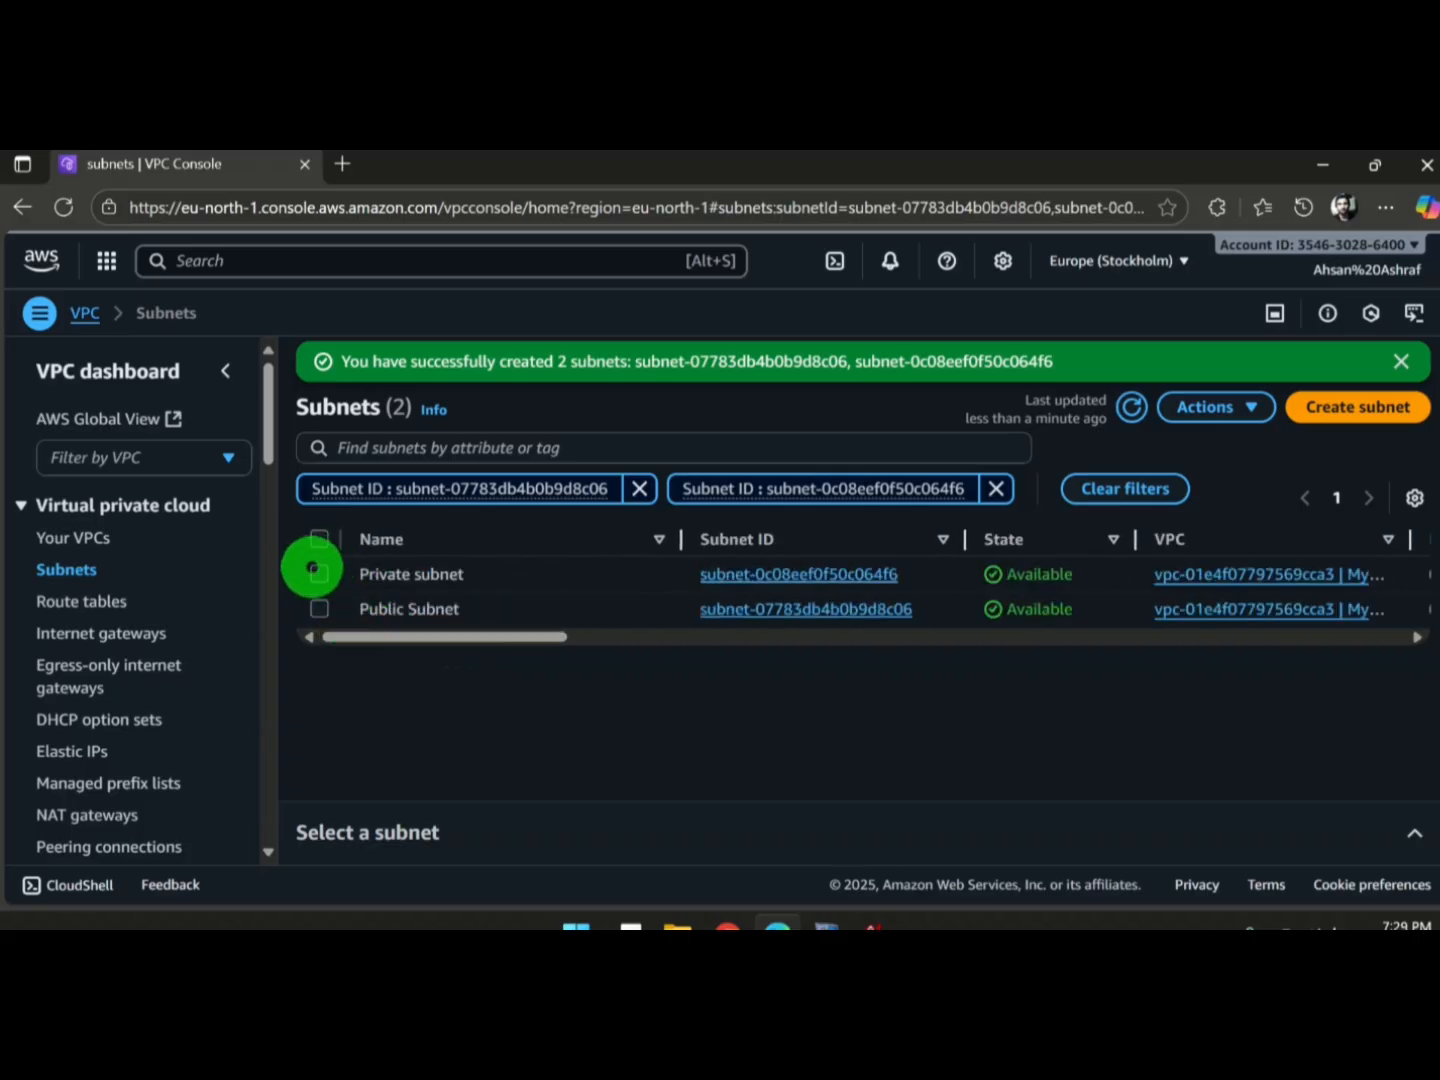
left_click(319, 574)
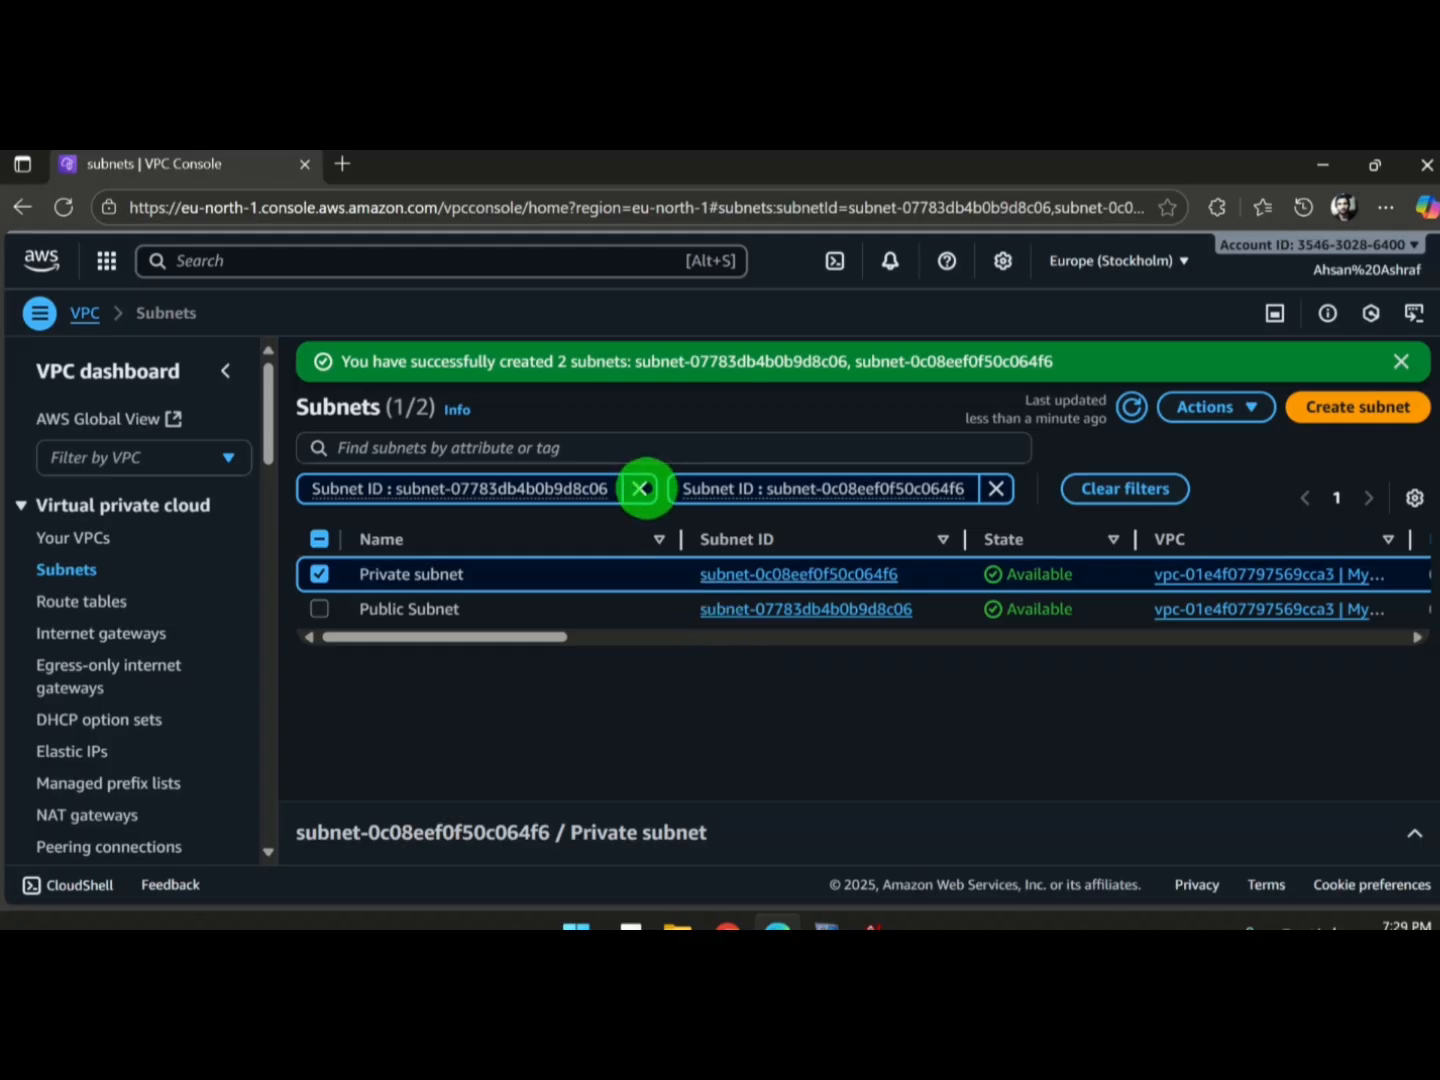
left_click(639, 488)
left_click(625, 488)
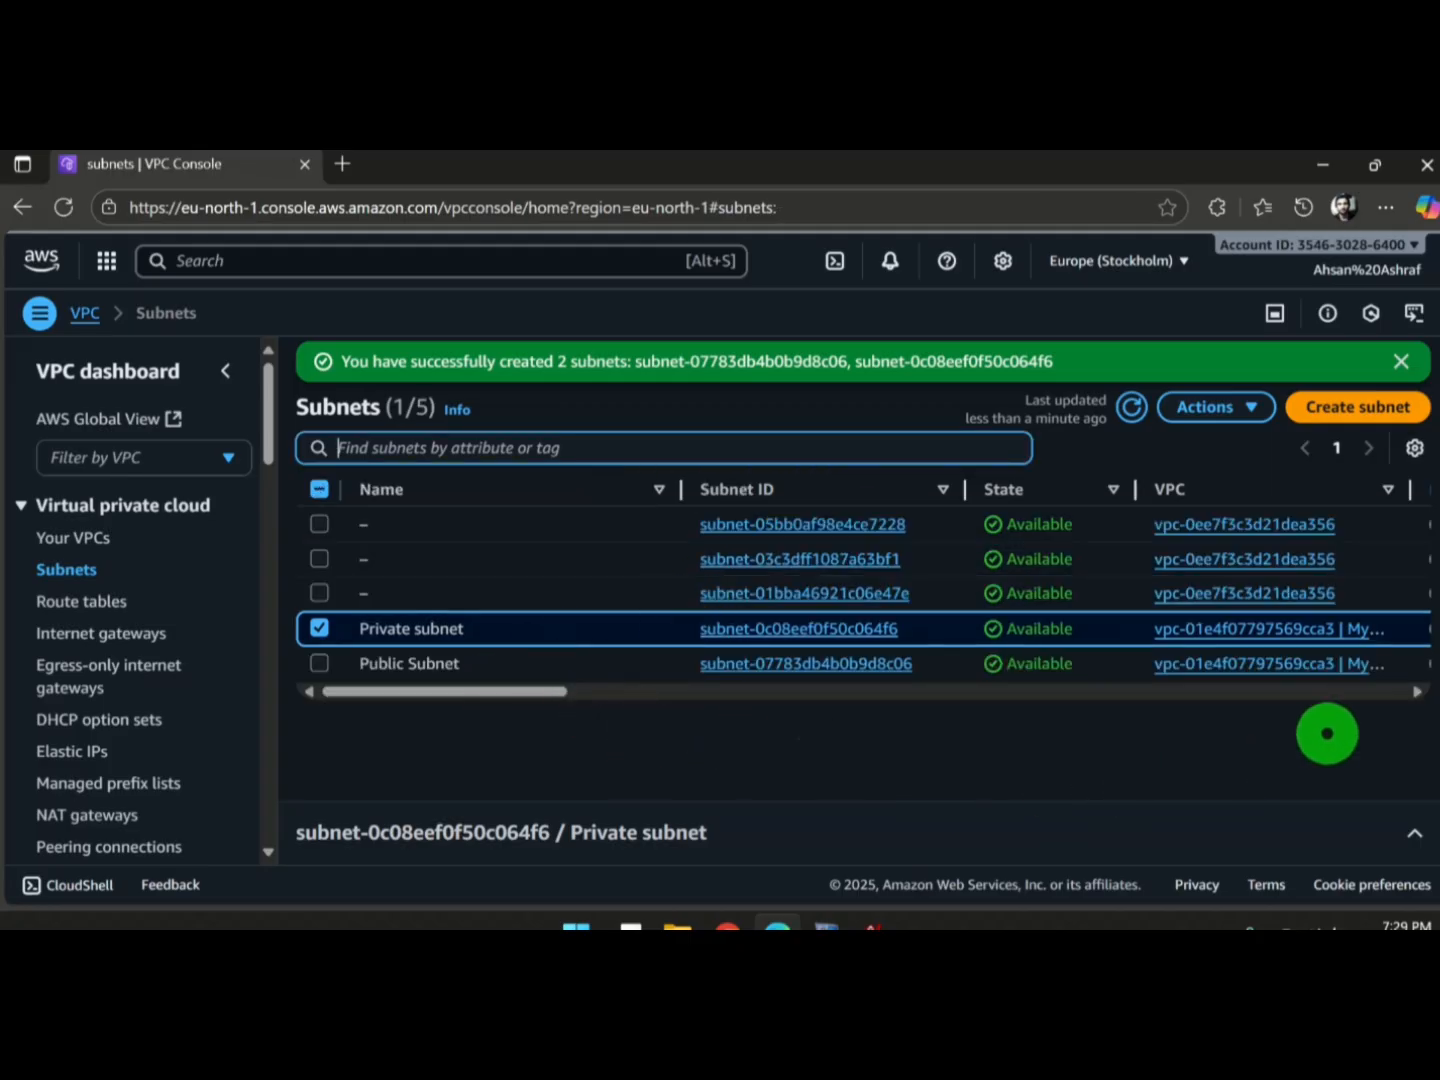
Step: Expand the Private subnet's information and examine its route table and details
left_click(1410, 830)
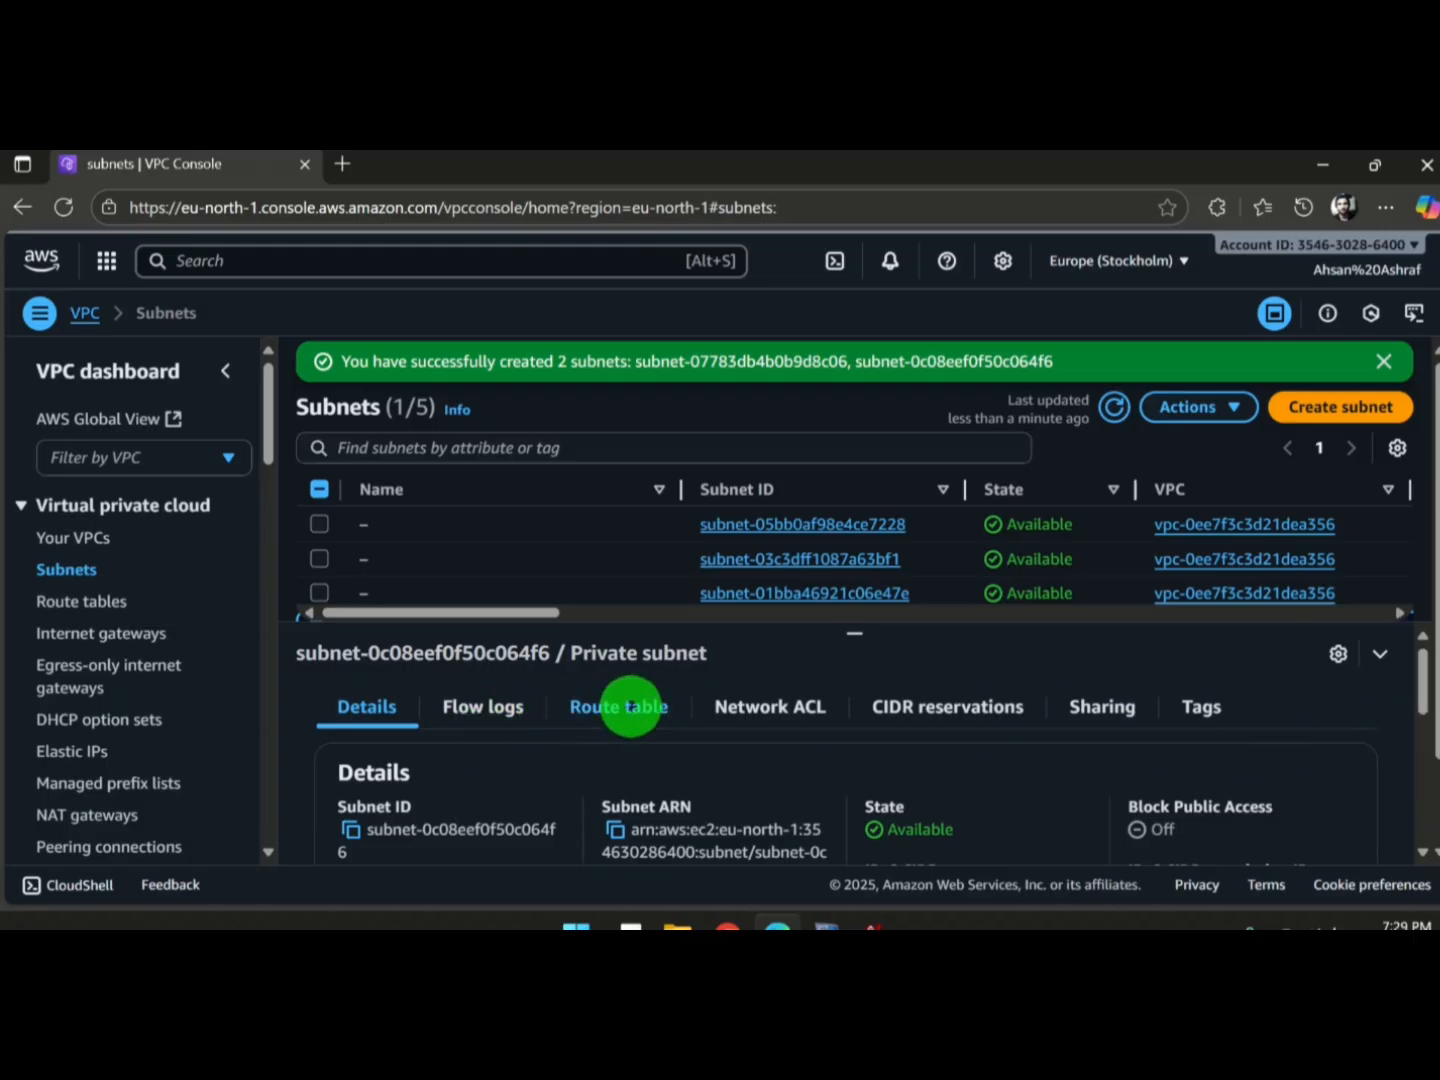
left_click(630, 707)
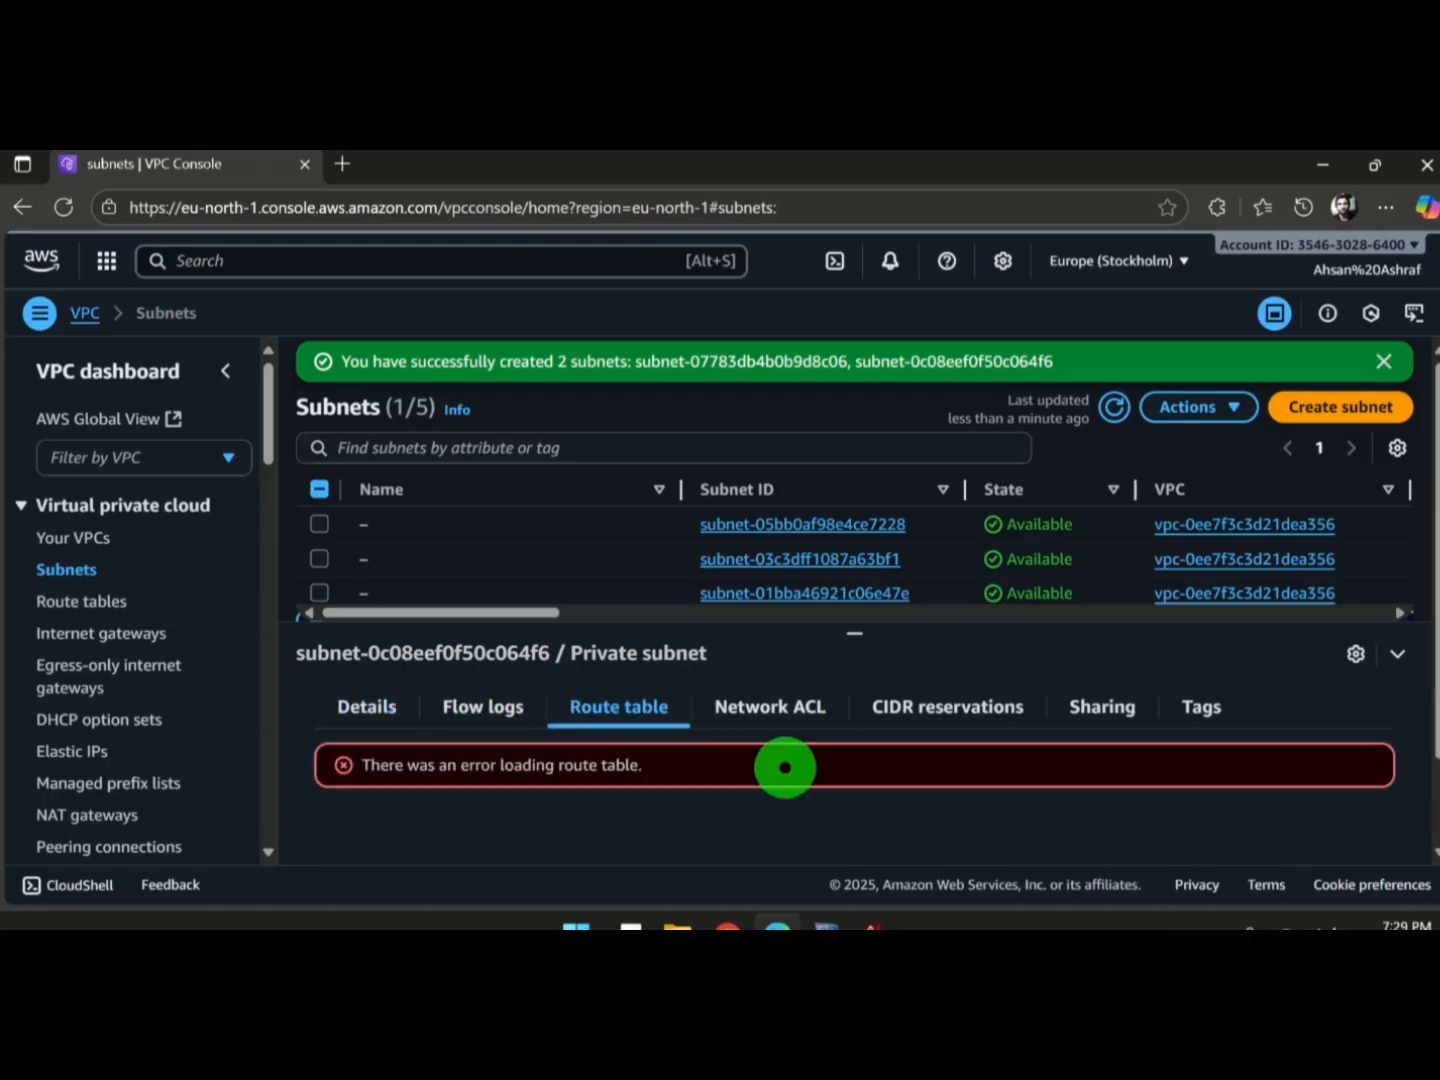
left_click(365, 705)
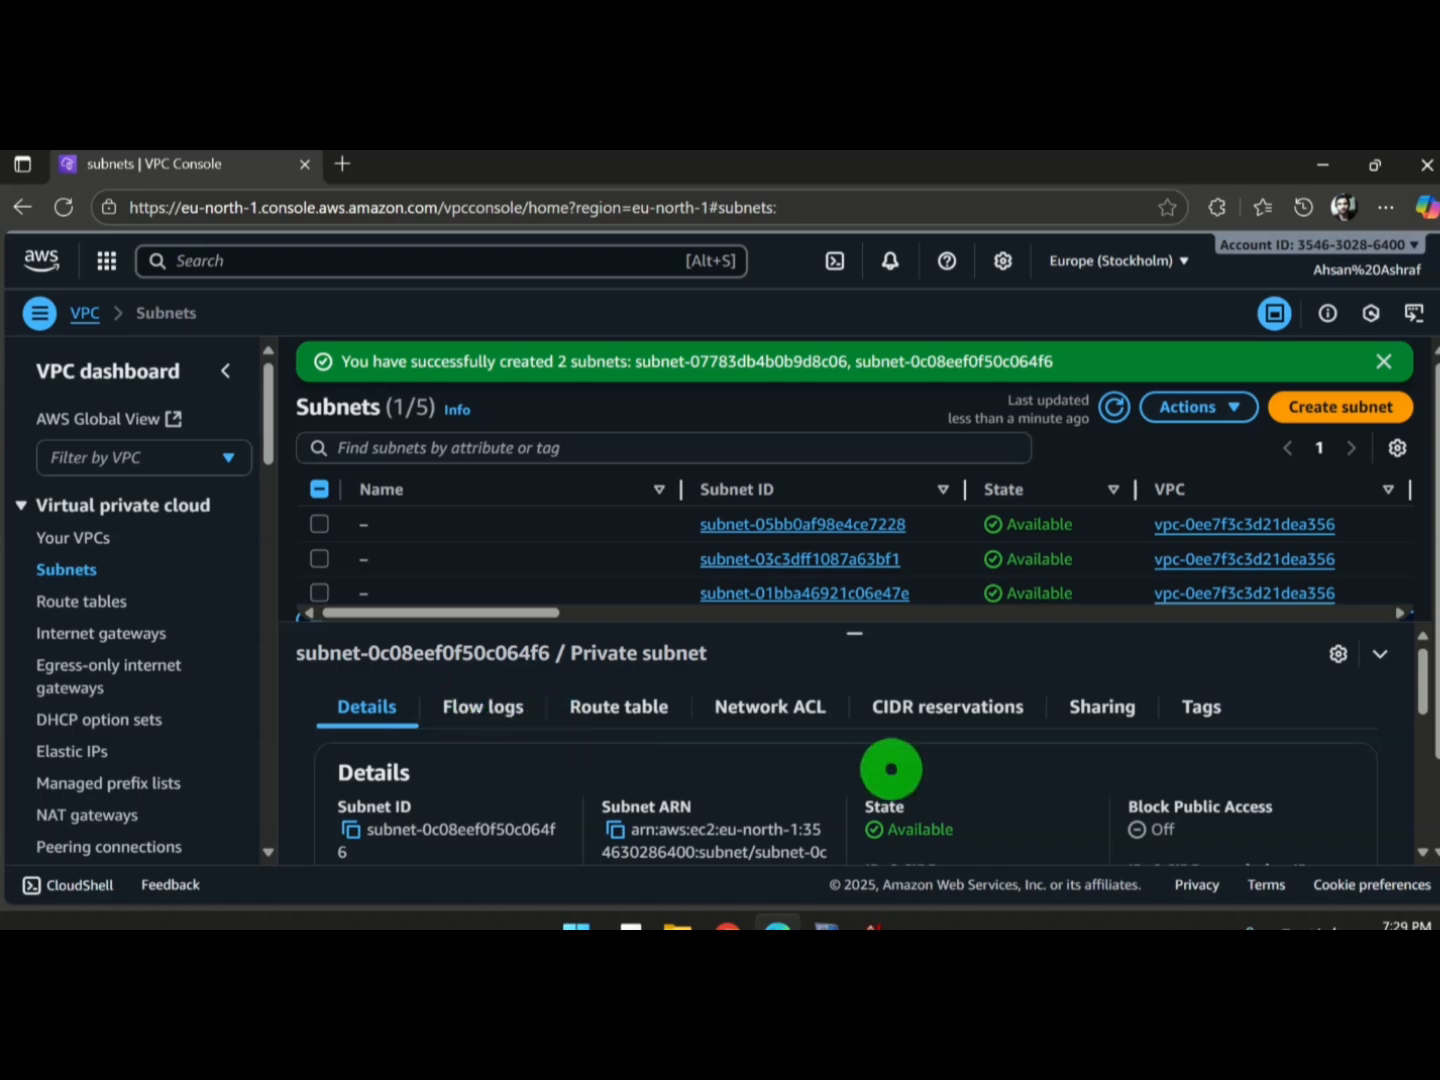
scroll(970, 756, "down", 5)
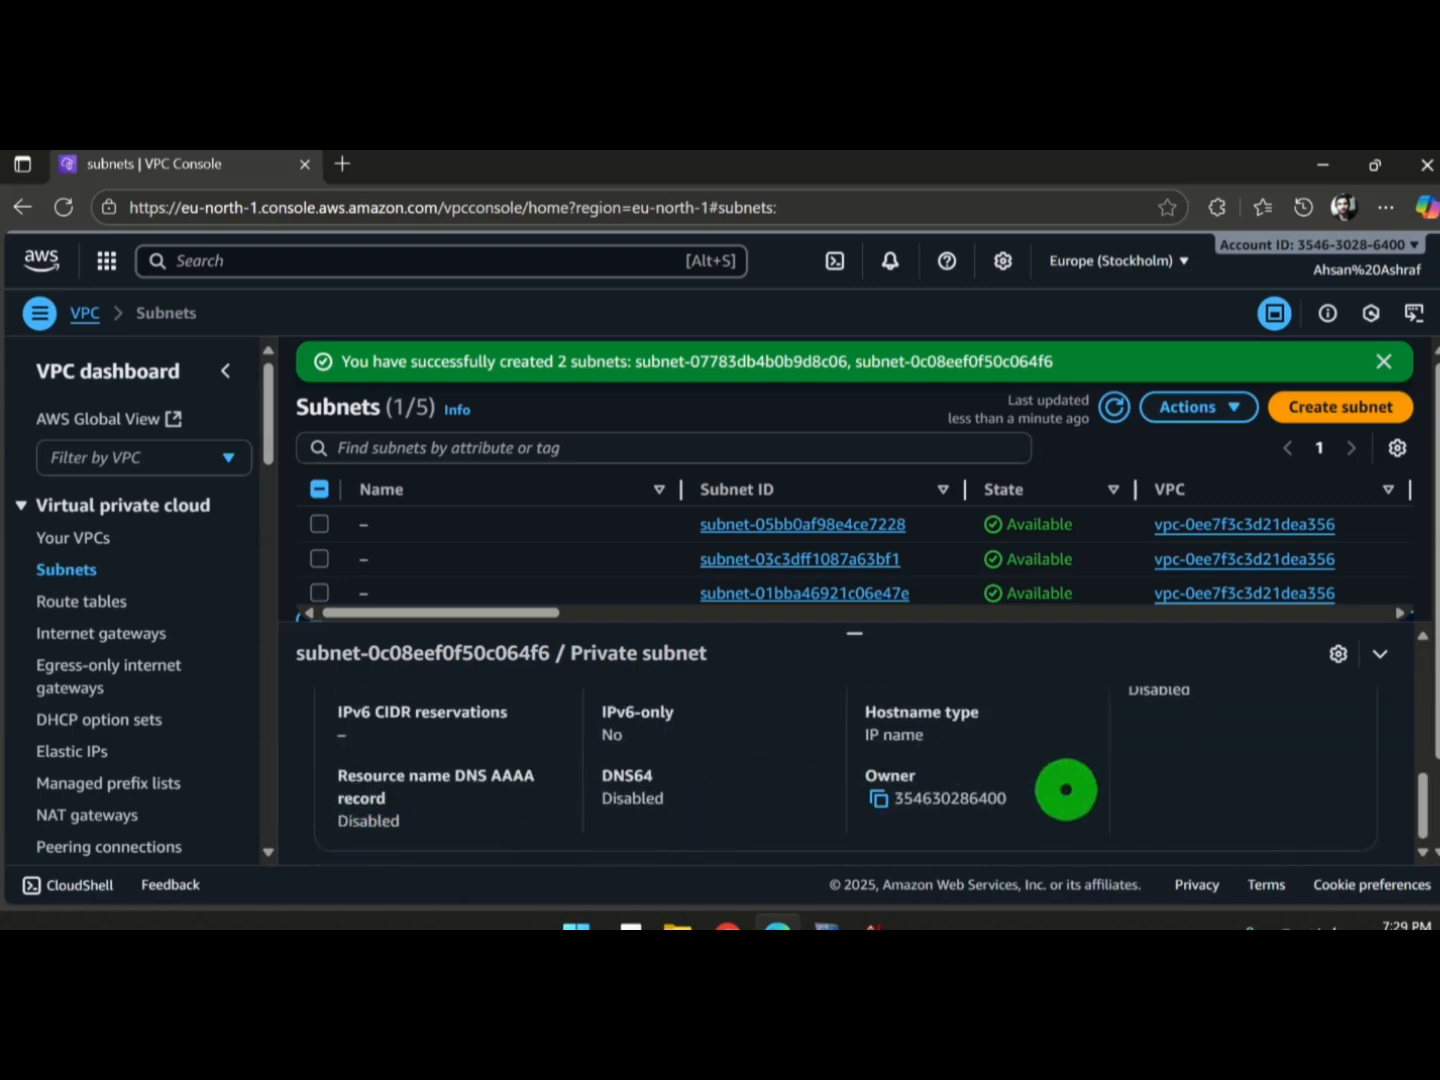
scroll(967, 787, "up", 5)
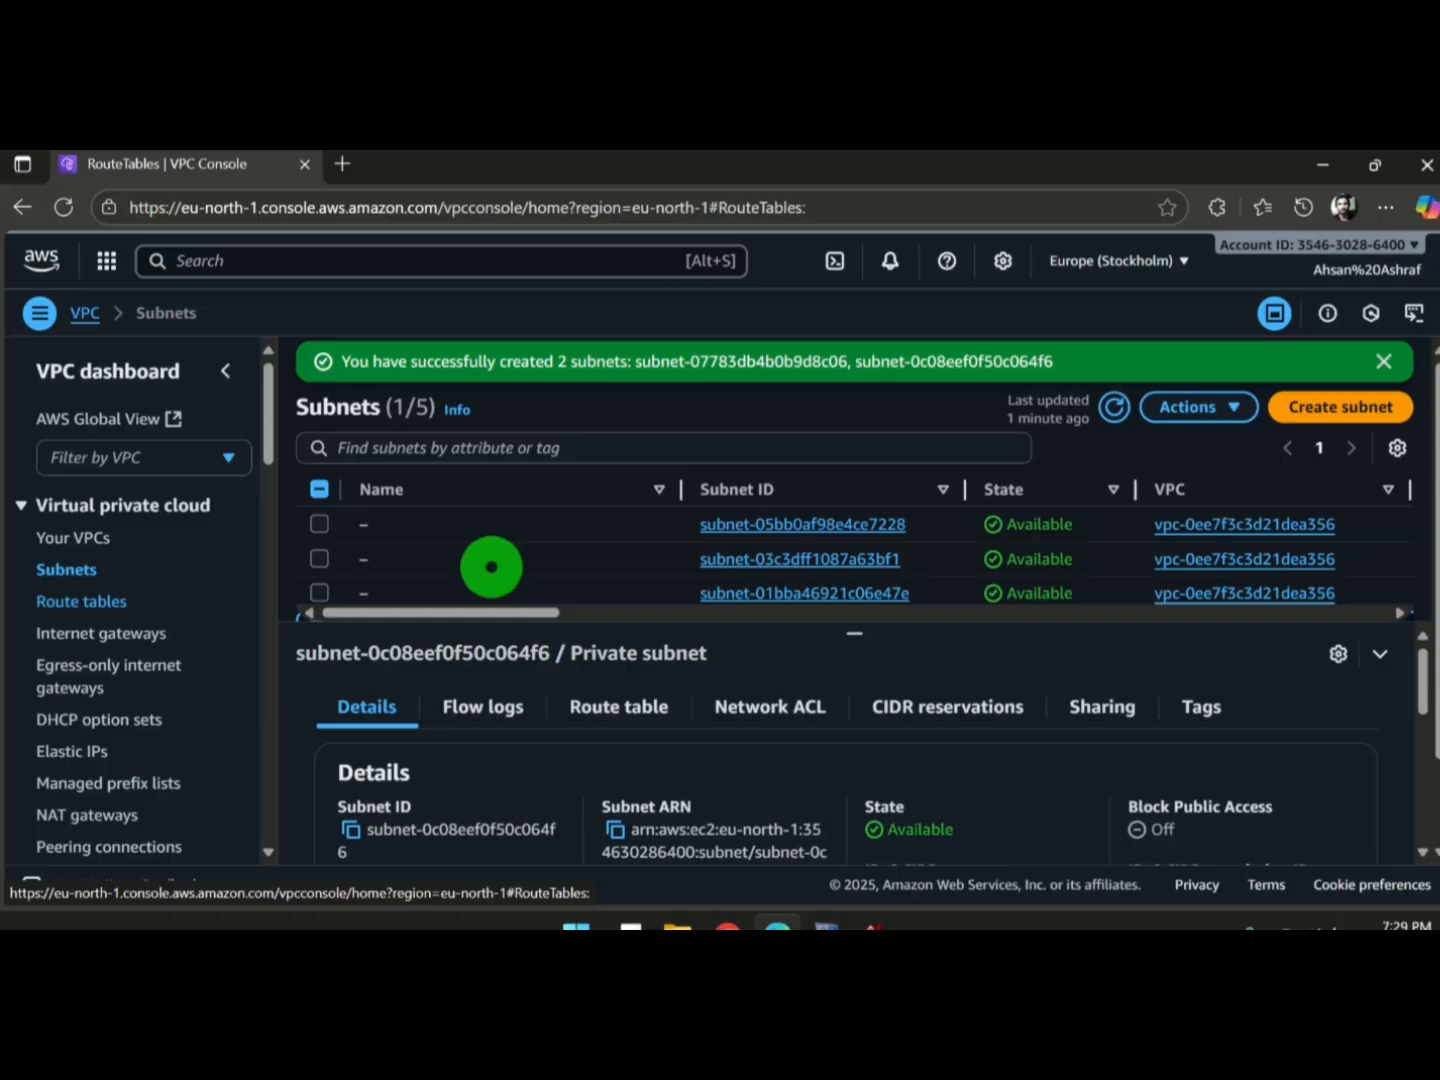
Step: Review the route tables in the VPC.png architecture diagram, and return to the VPC console's route table list in the browser
left_click(890, 918)
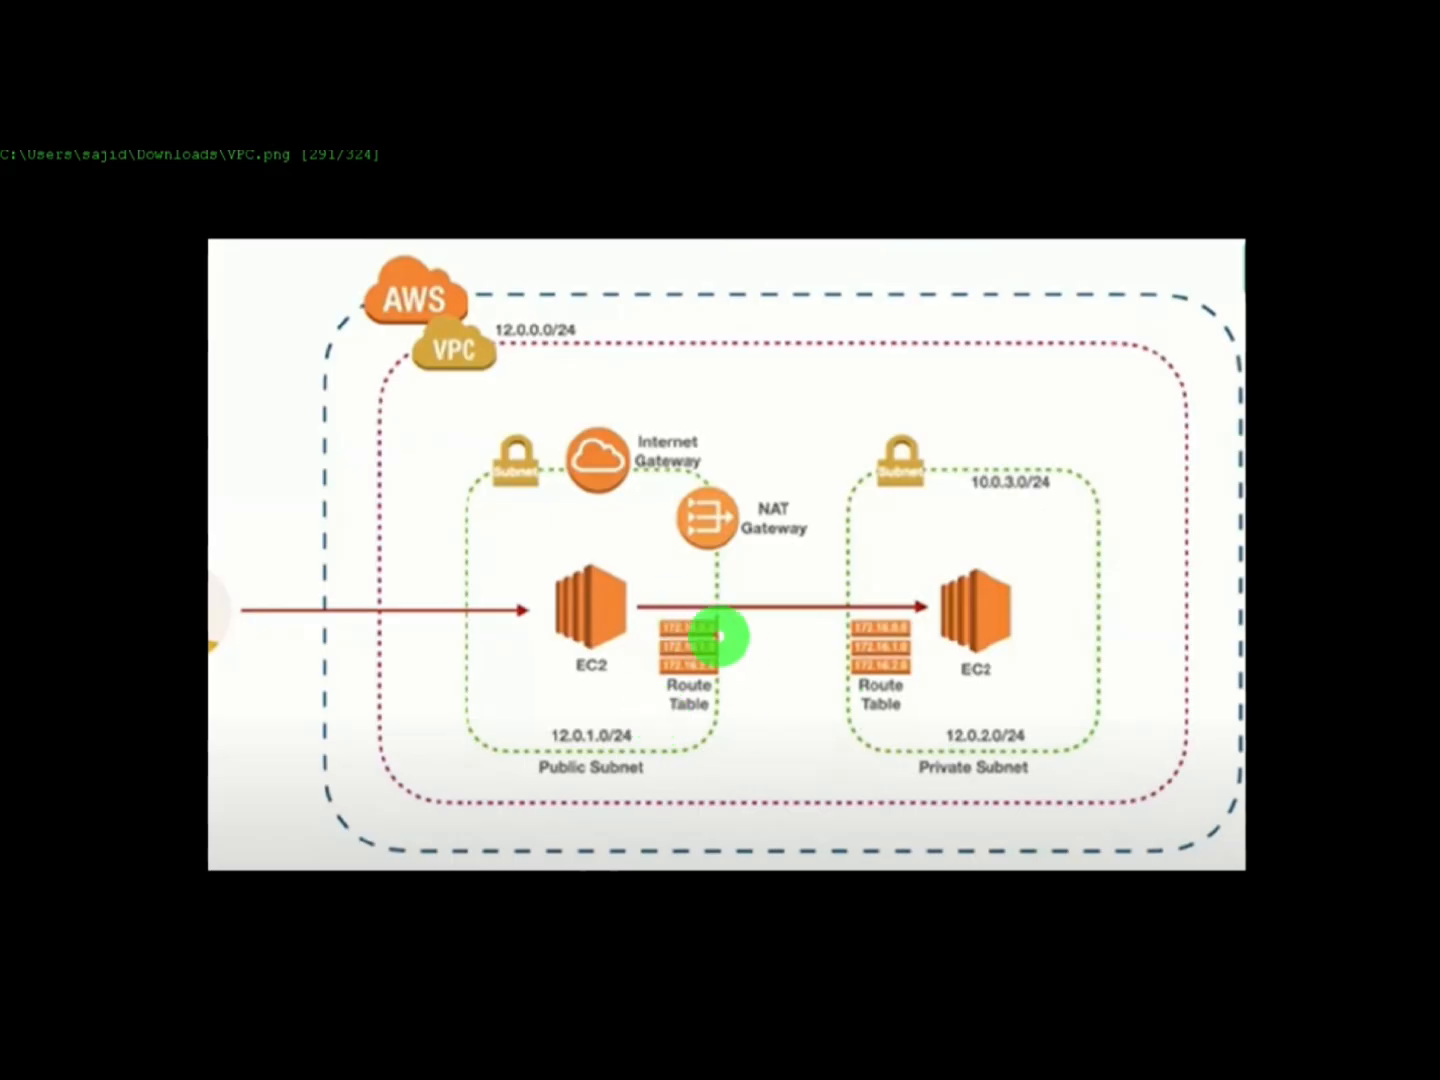
key("alt+Tab")
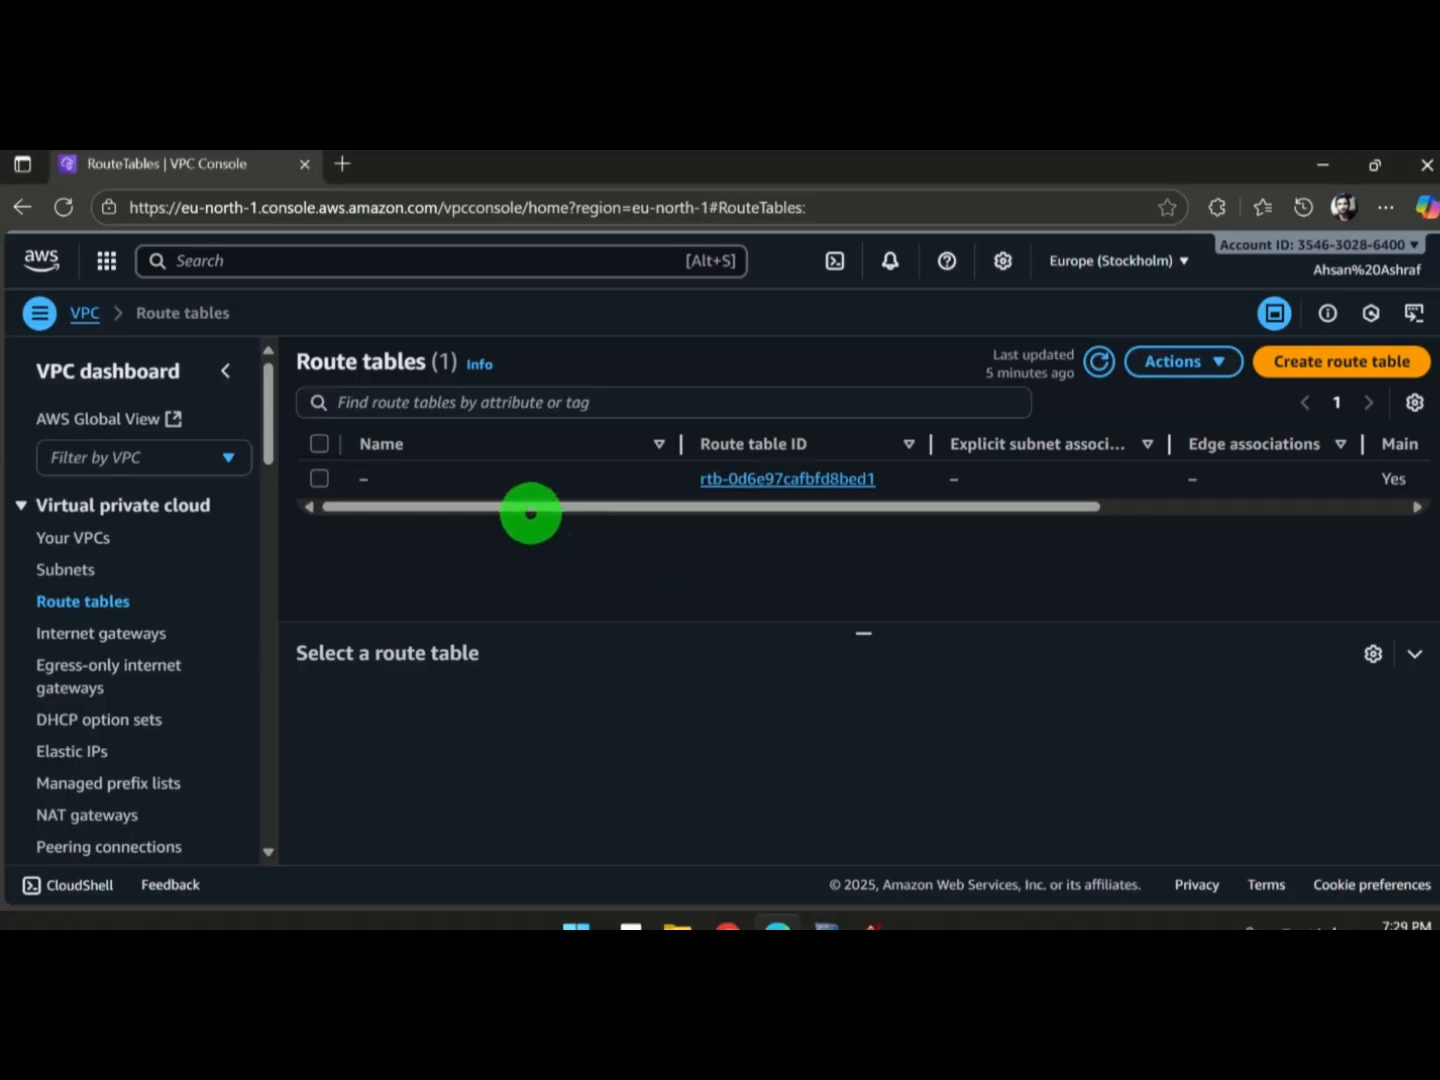
mouse_move(534, 506)
left_mouse_down()
mouse_move(974, 508)
mouse_move(505, 521)
mouse_move(926, 505)
mouse_move(524, 537)
left_mouse_up()
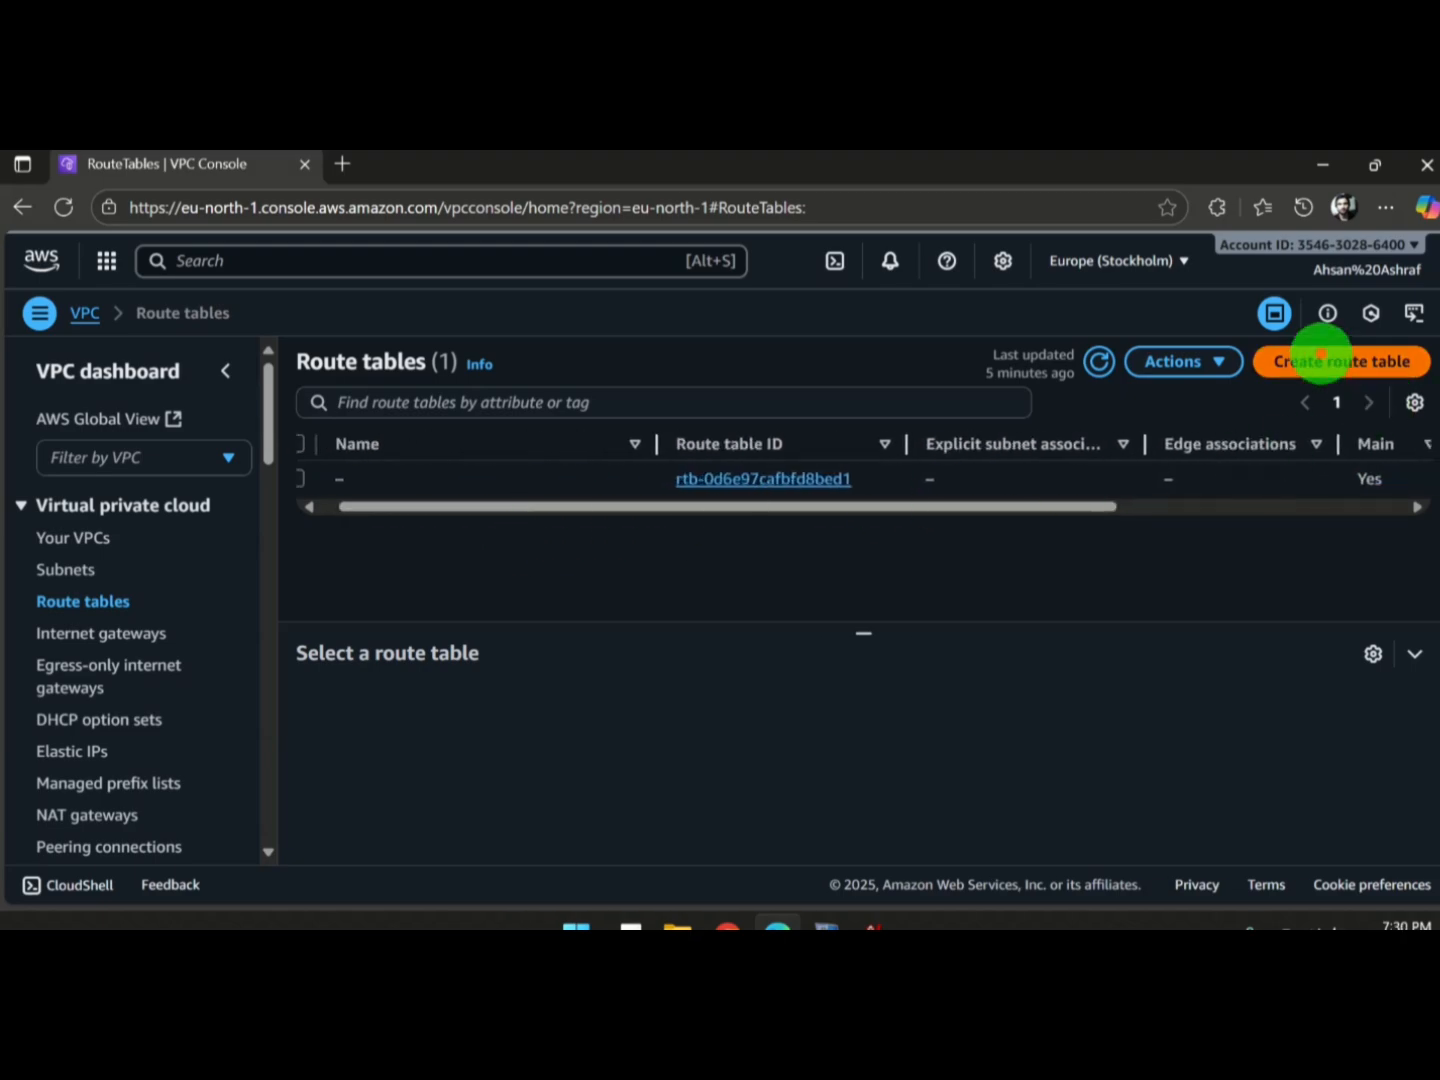
Step: Create a route table named RT_public in the Myvpc VPC
left_click(1320, 358)
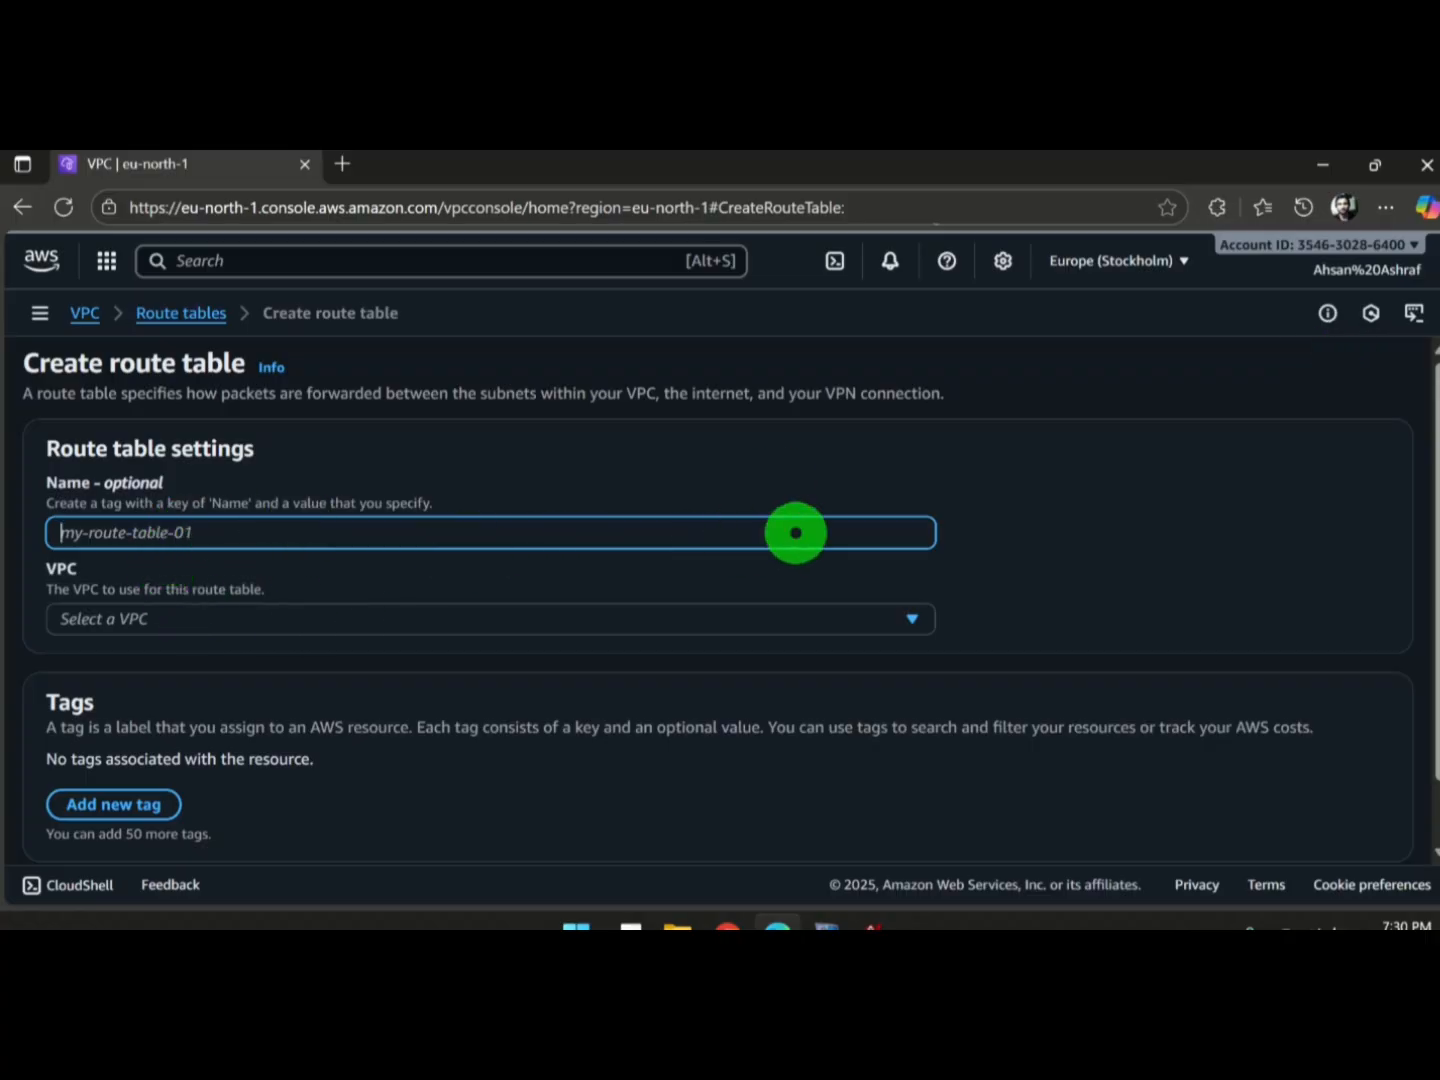
type("RT_public")
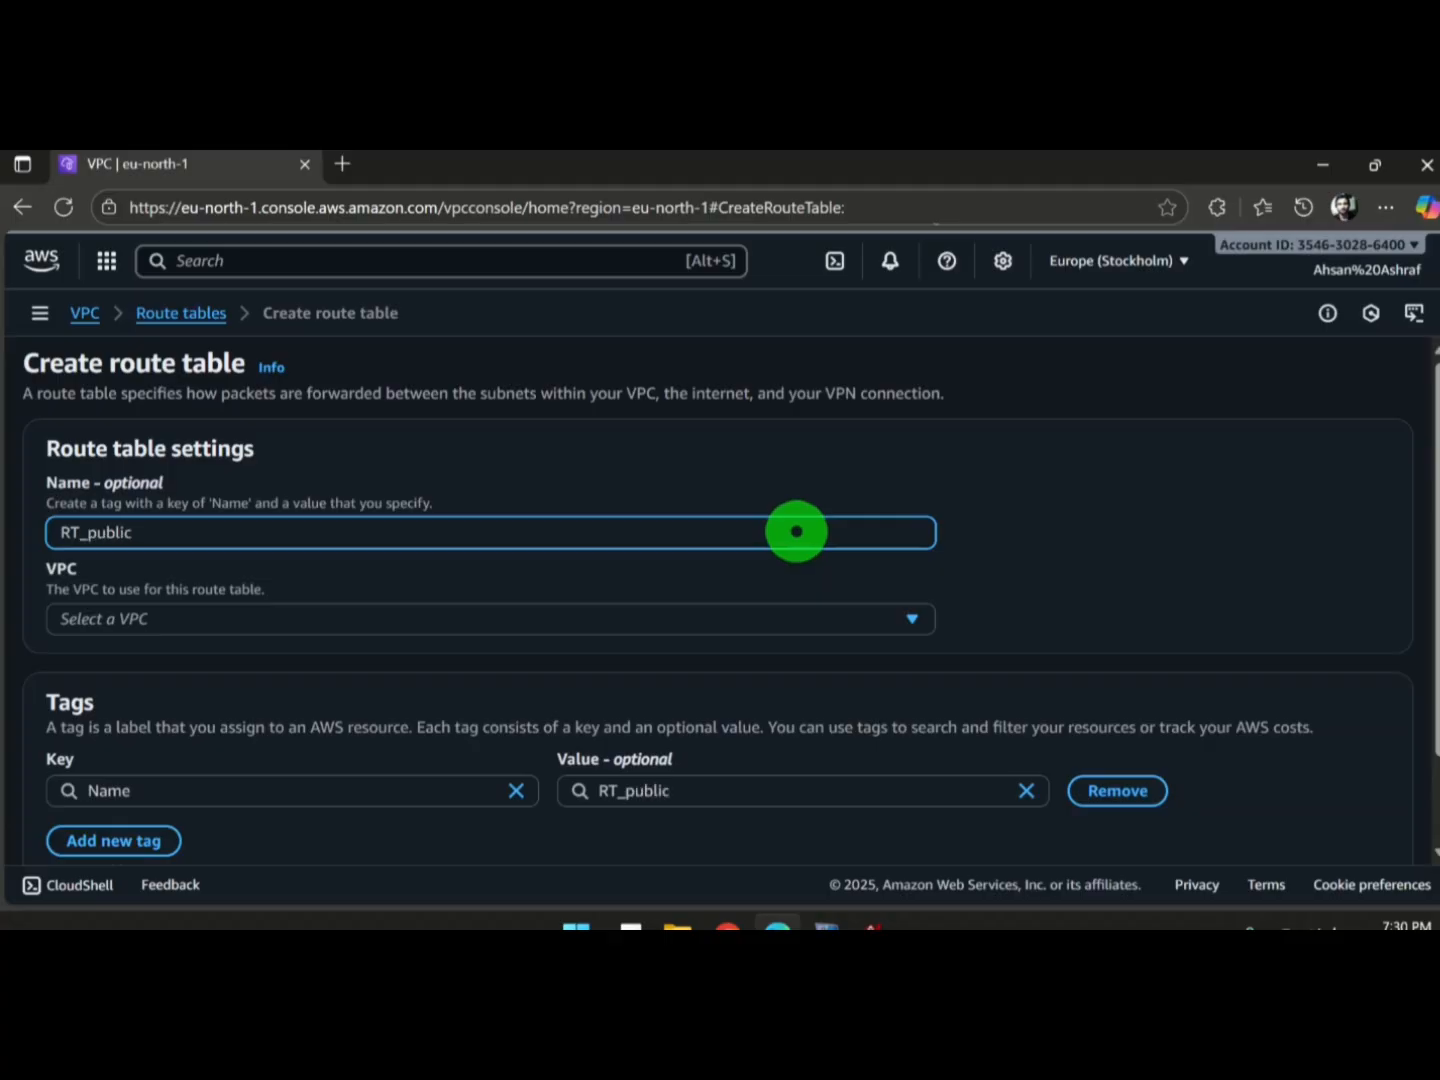
scroll(1418, 545, "down", 2)
left_click(191, 500)
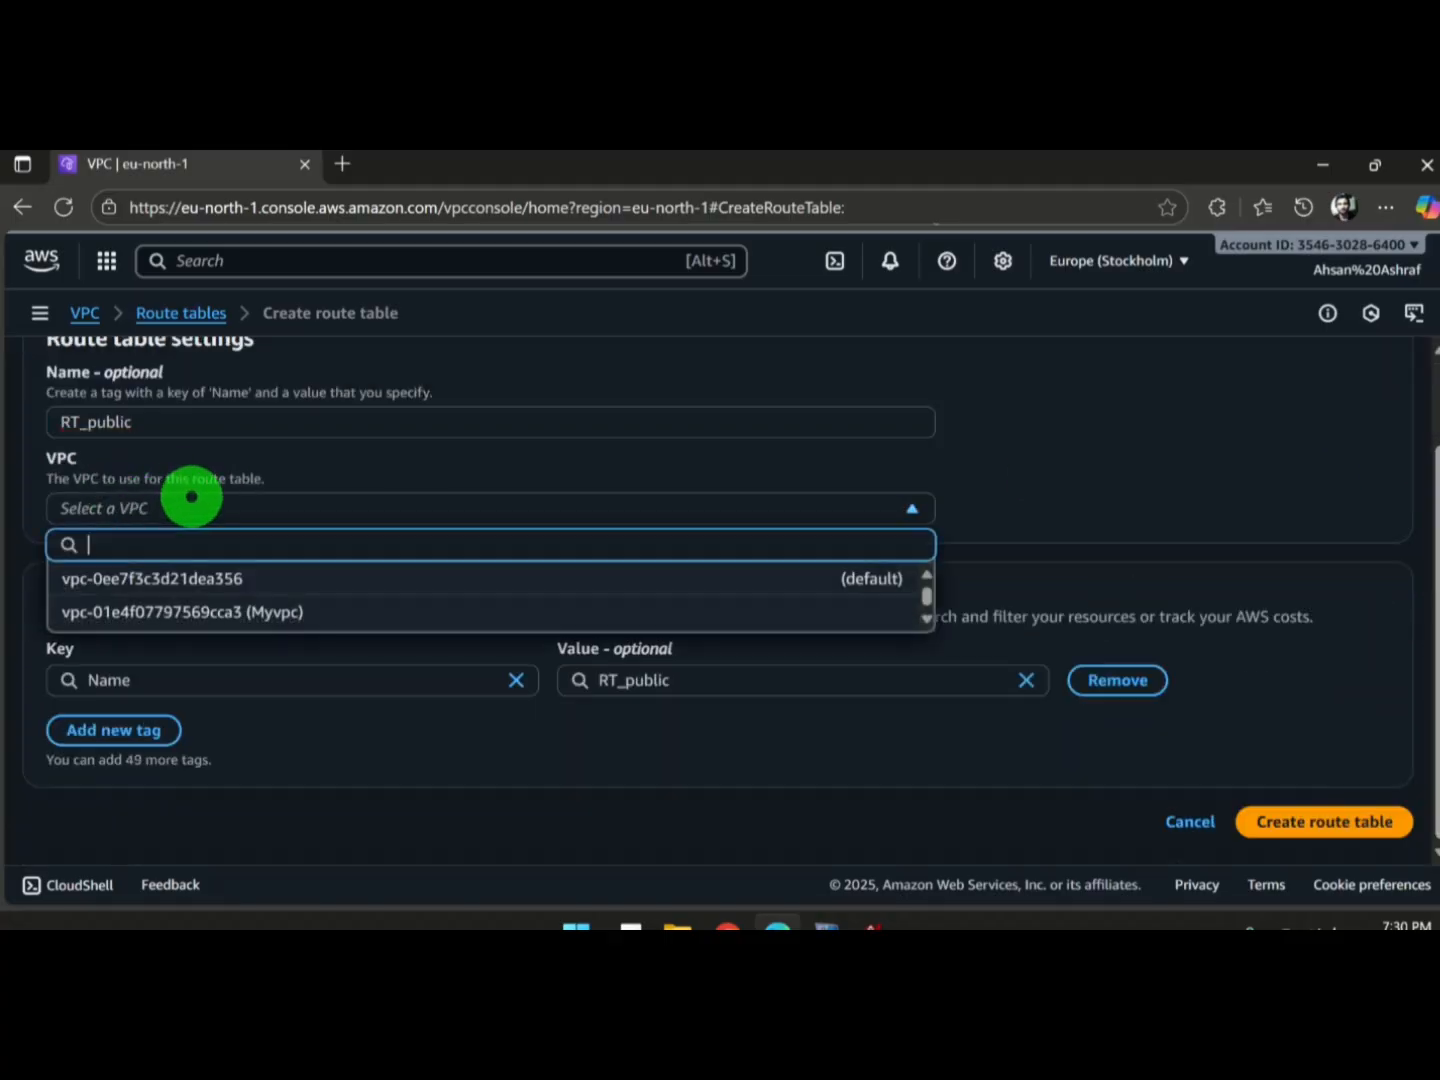
left_click(240, 609)
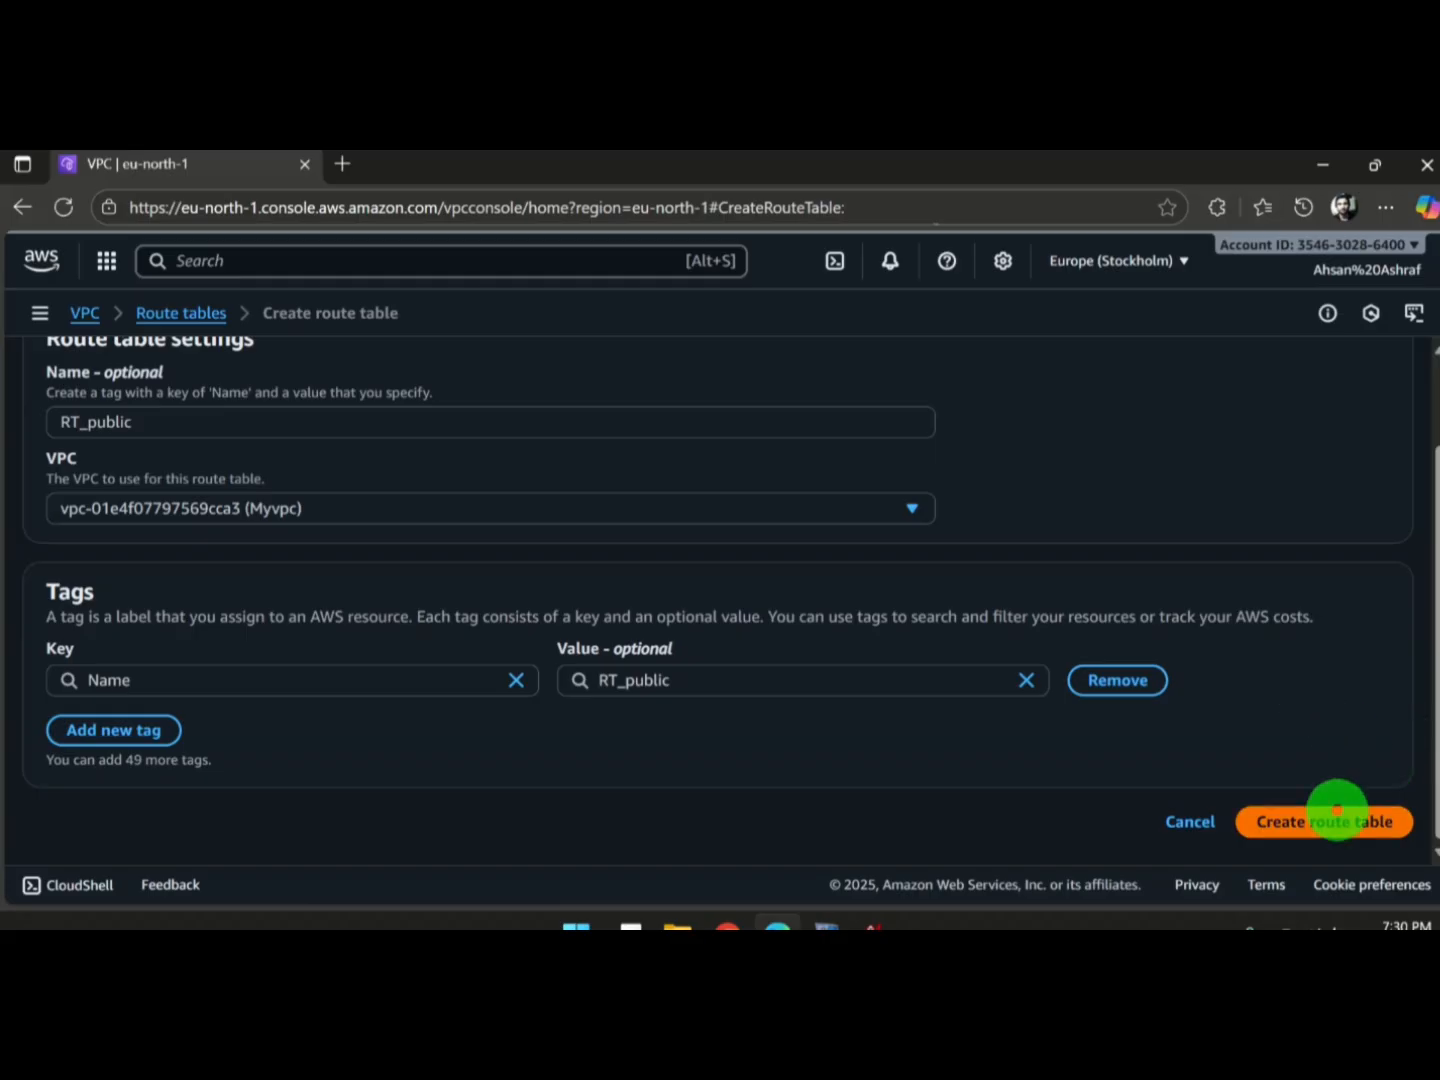
left_click(1337, 820)
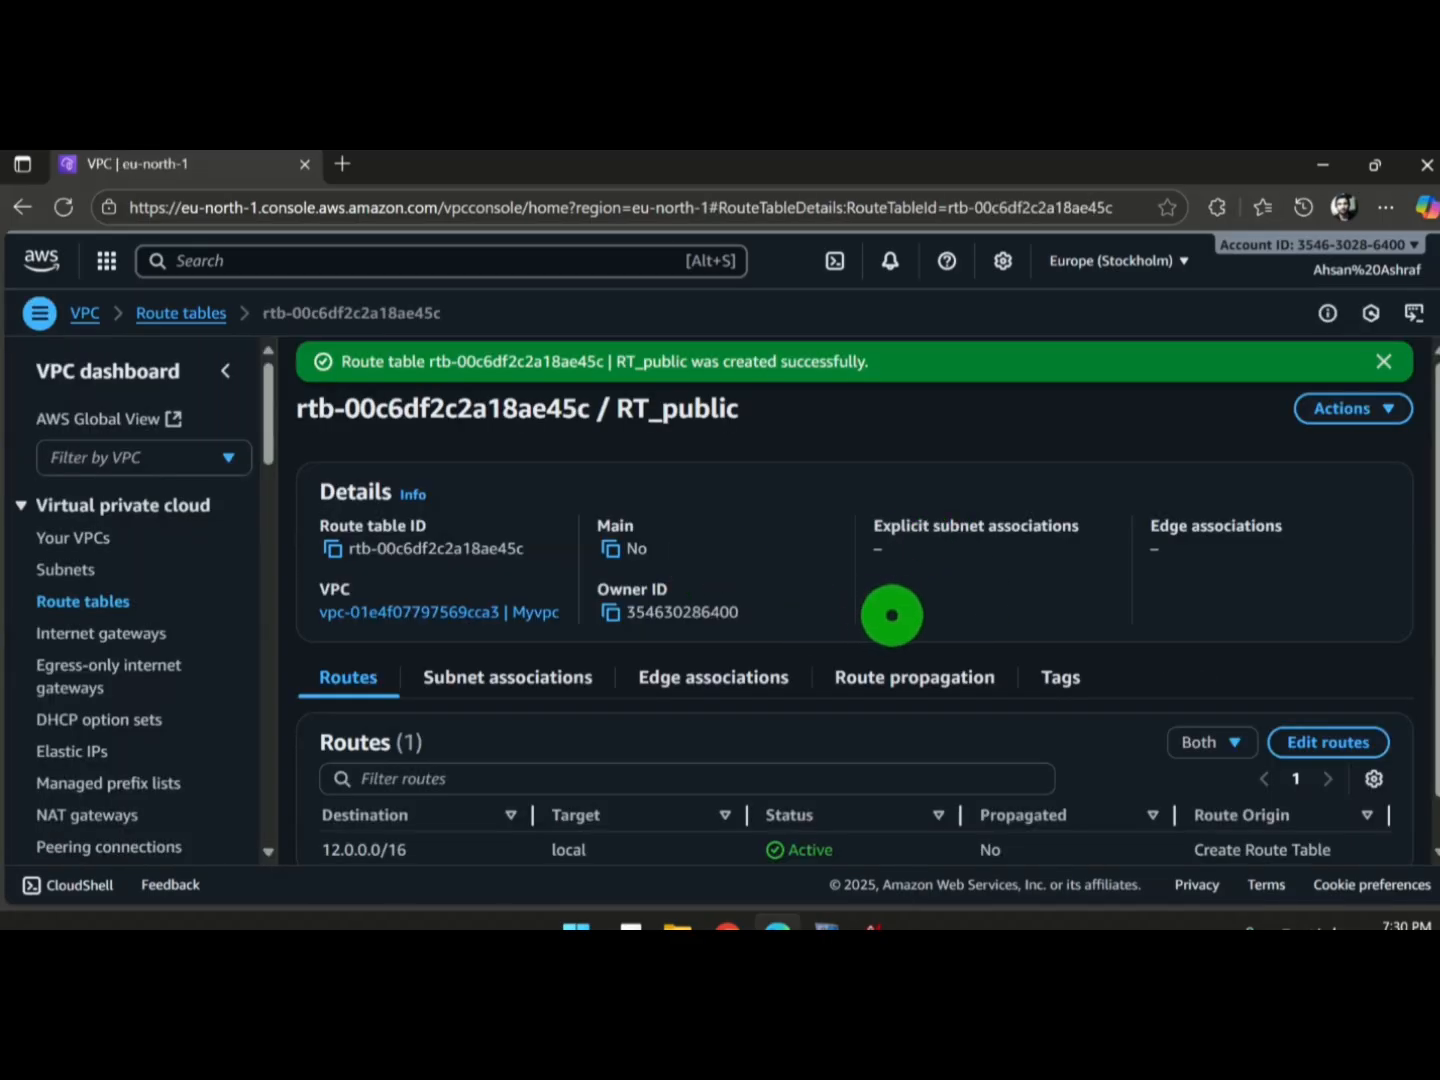
Step: Create a second route table named RT_private in the Myvpc VPC
left_click(110, 600)
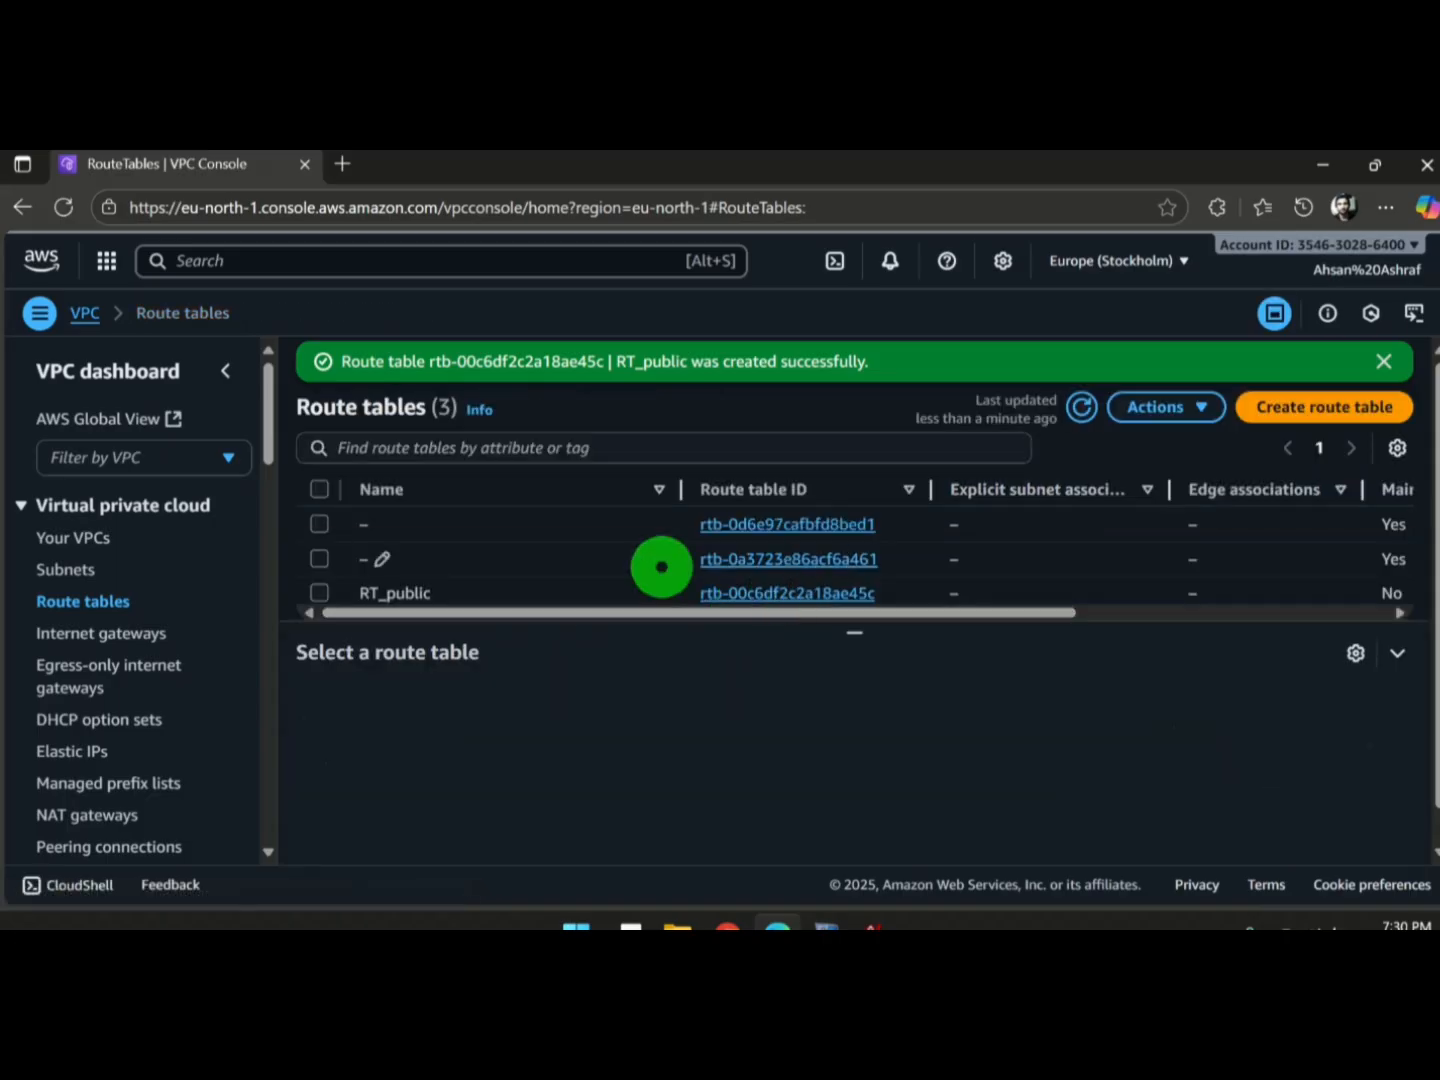
left_click(1318, 406)
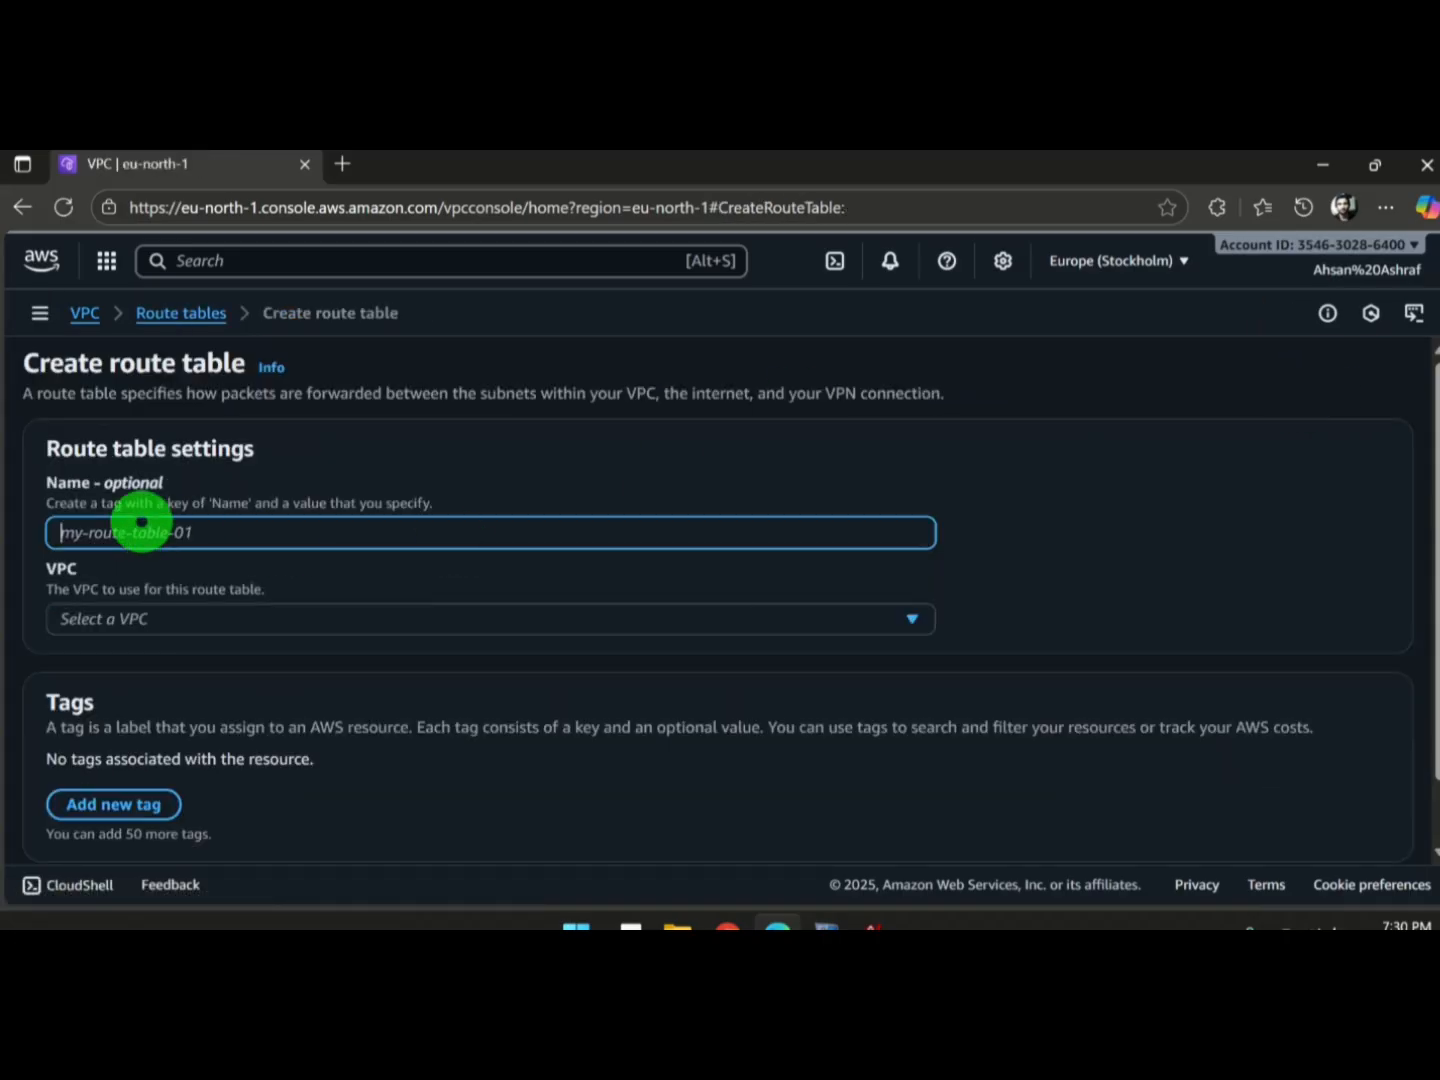
type("RT_private")
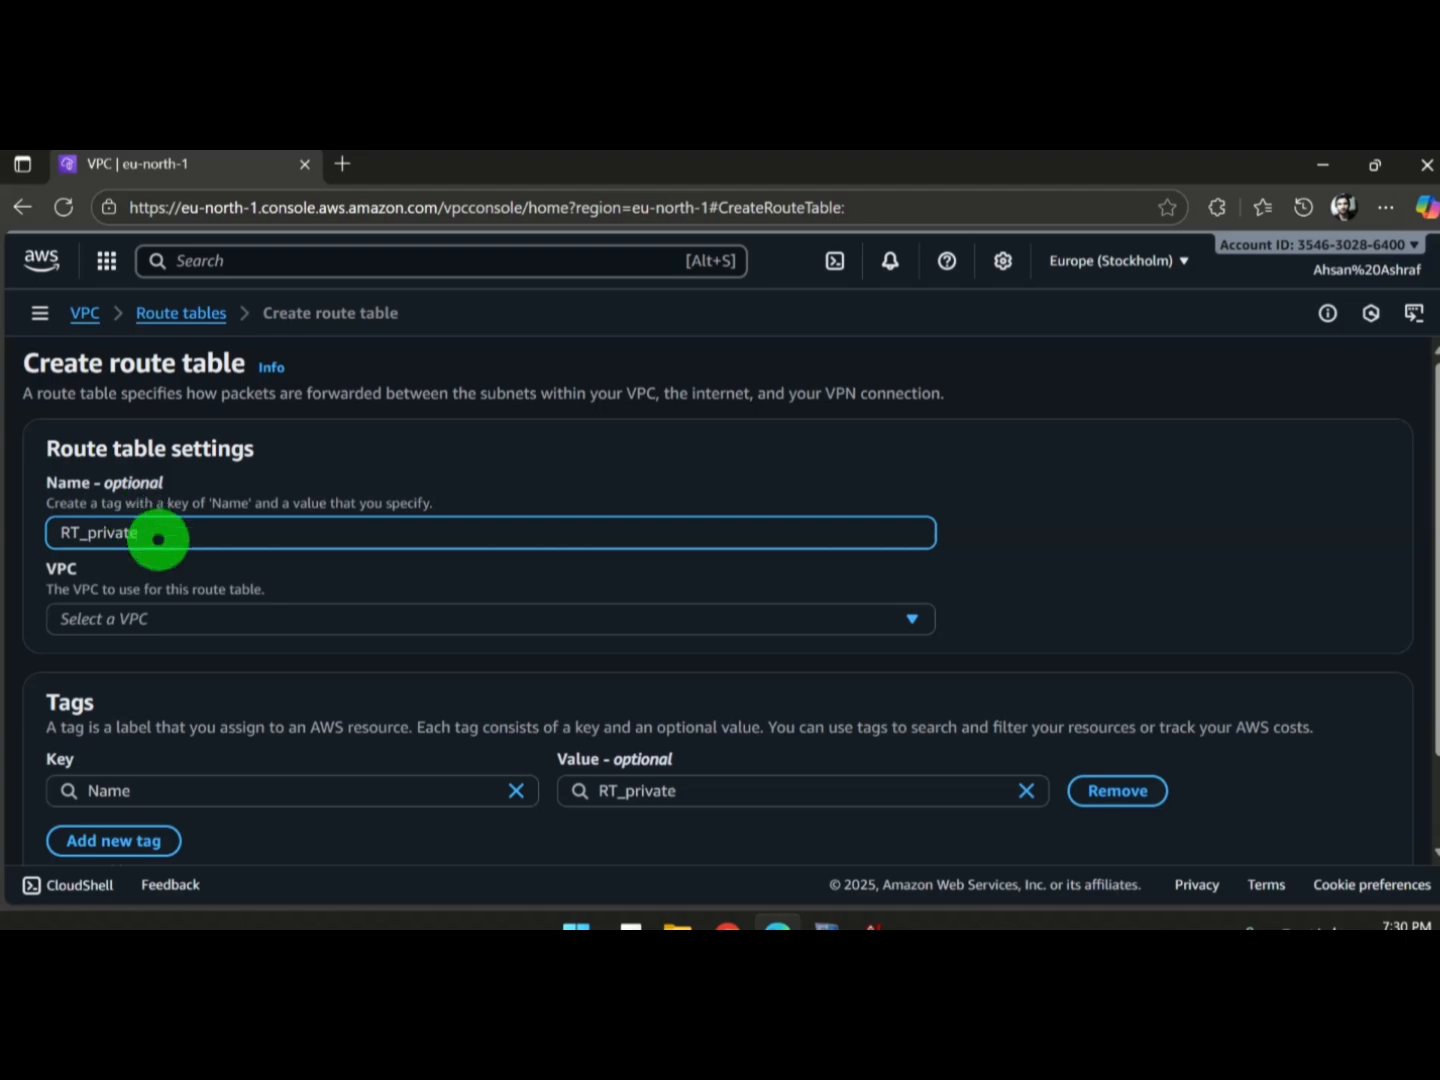
left_click(193, 620)
left_click(267, 726)
scroll(1286, 537, "down", 1)
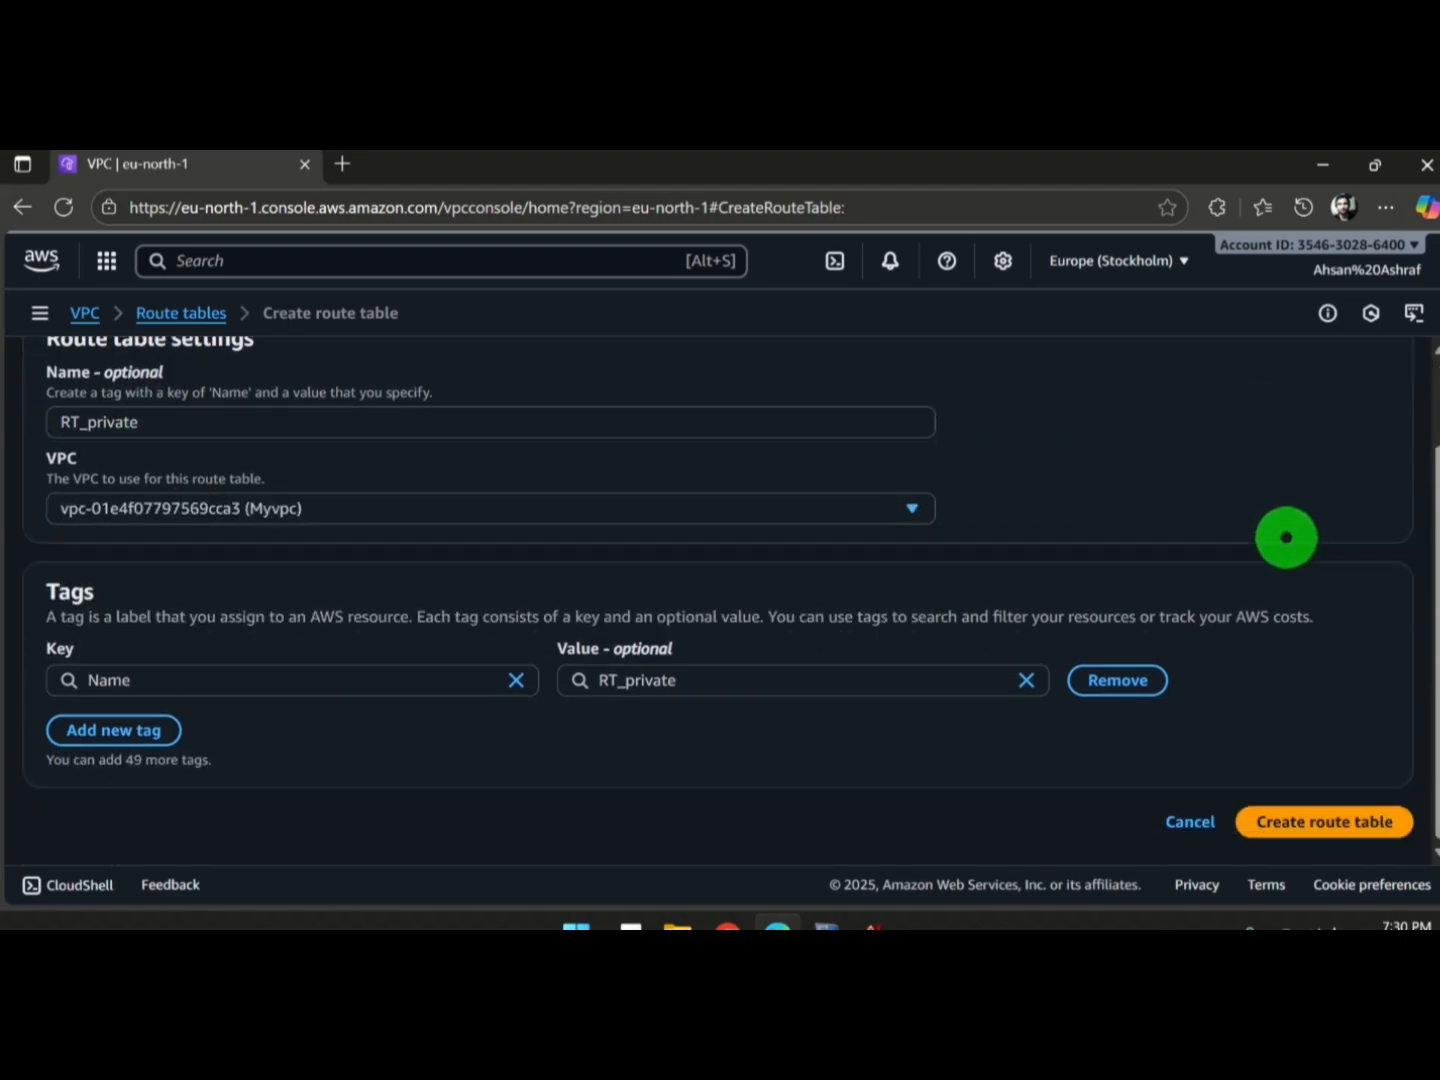
left_click(1400, 816)
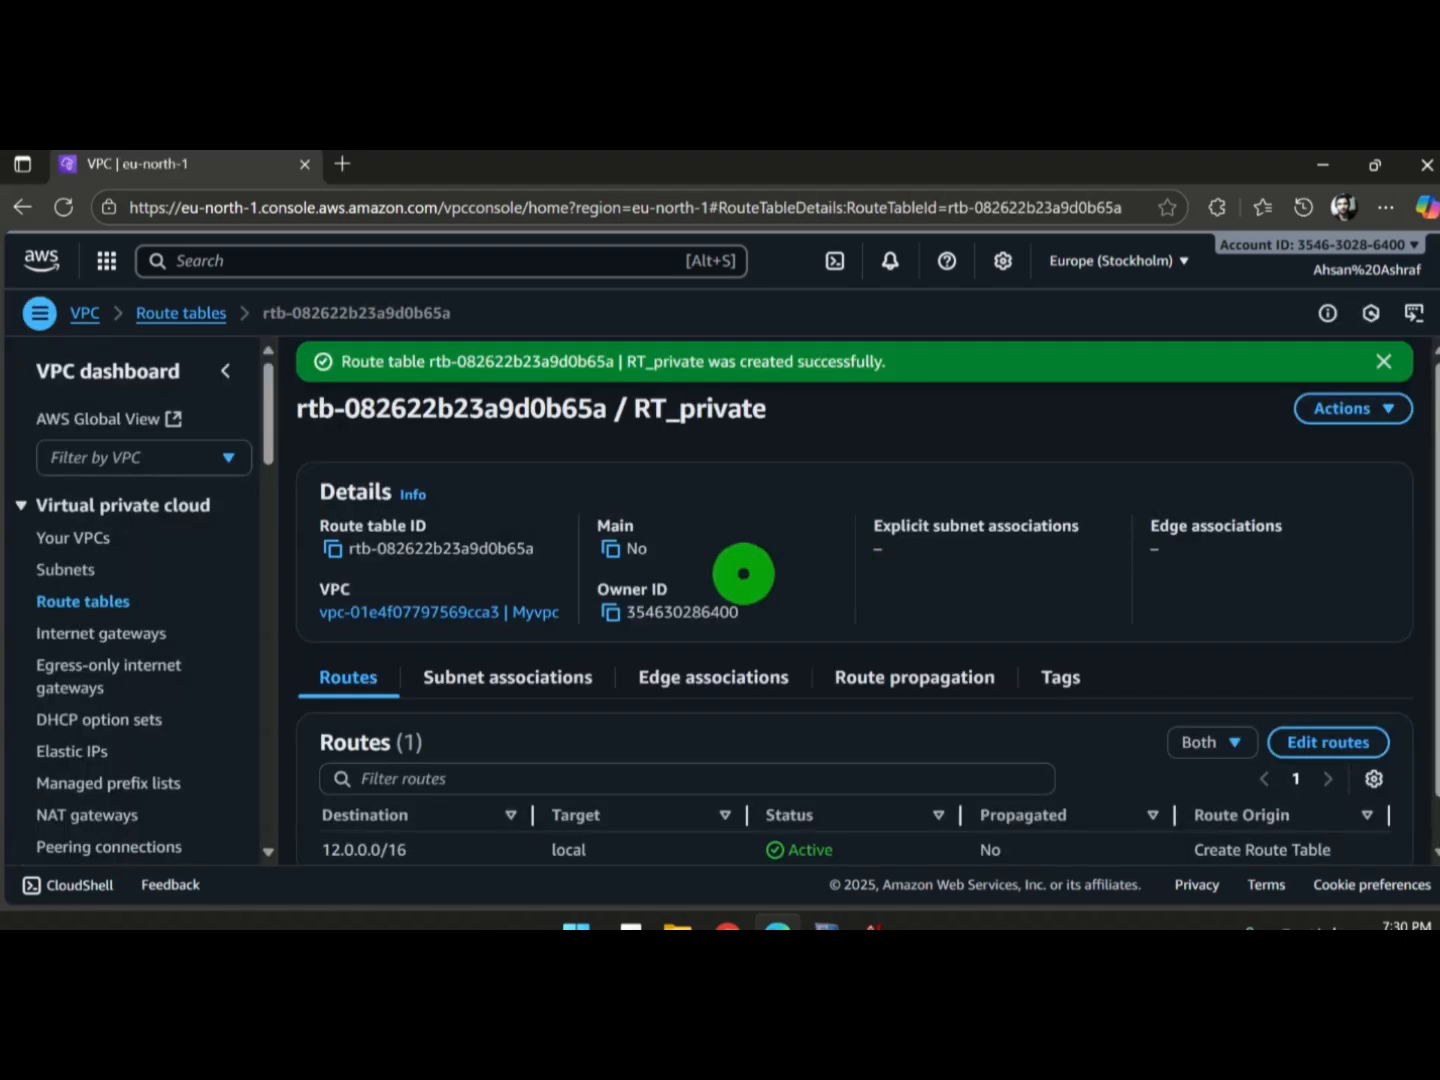
Step: Refresh the route table list and examine the details and routes of RT_public
left_click(64, 600)
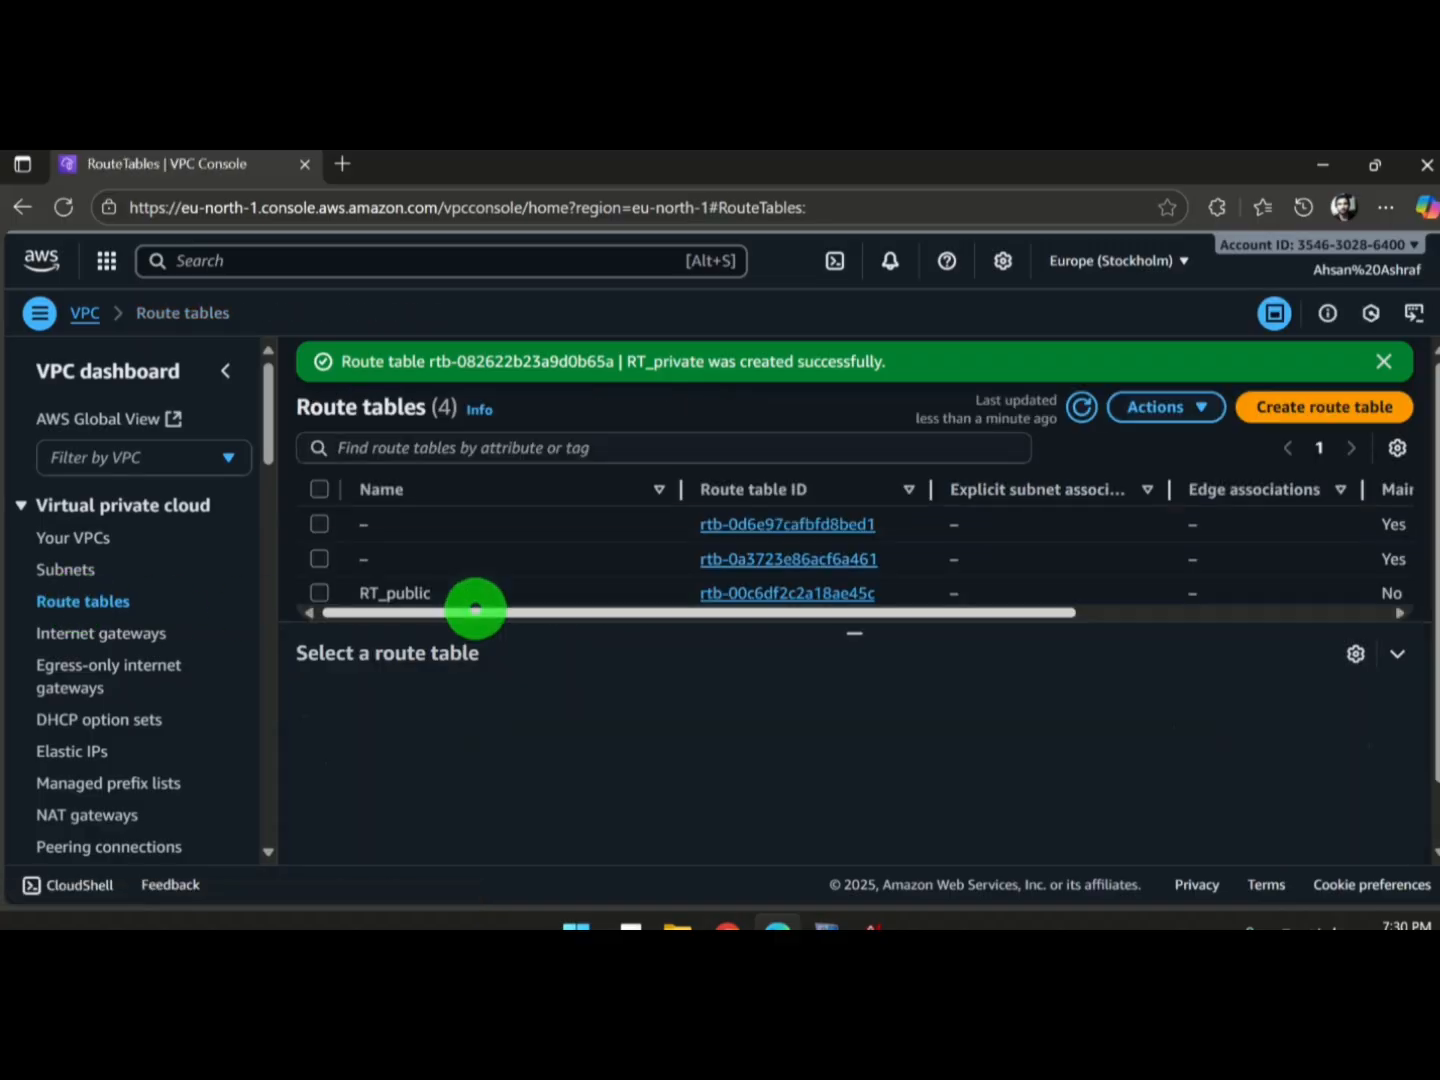
scroll(575, 582, "down", 2)
left_click(1081, 407)
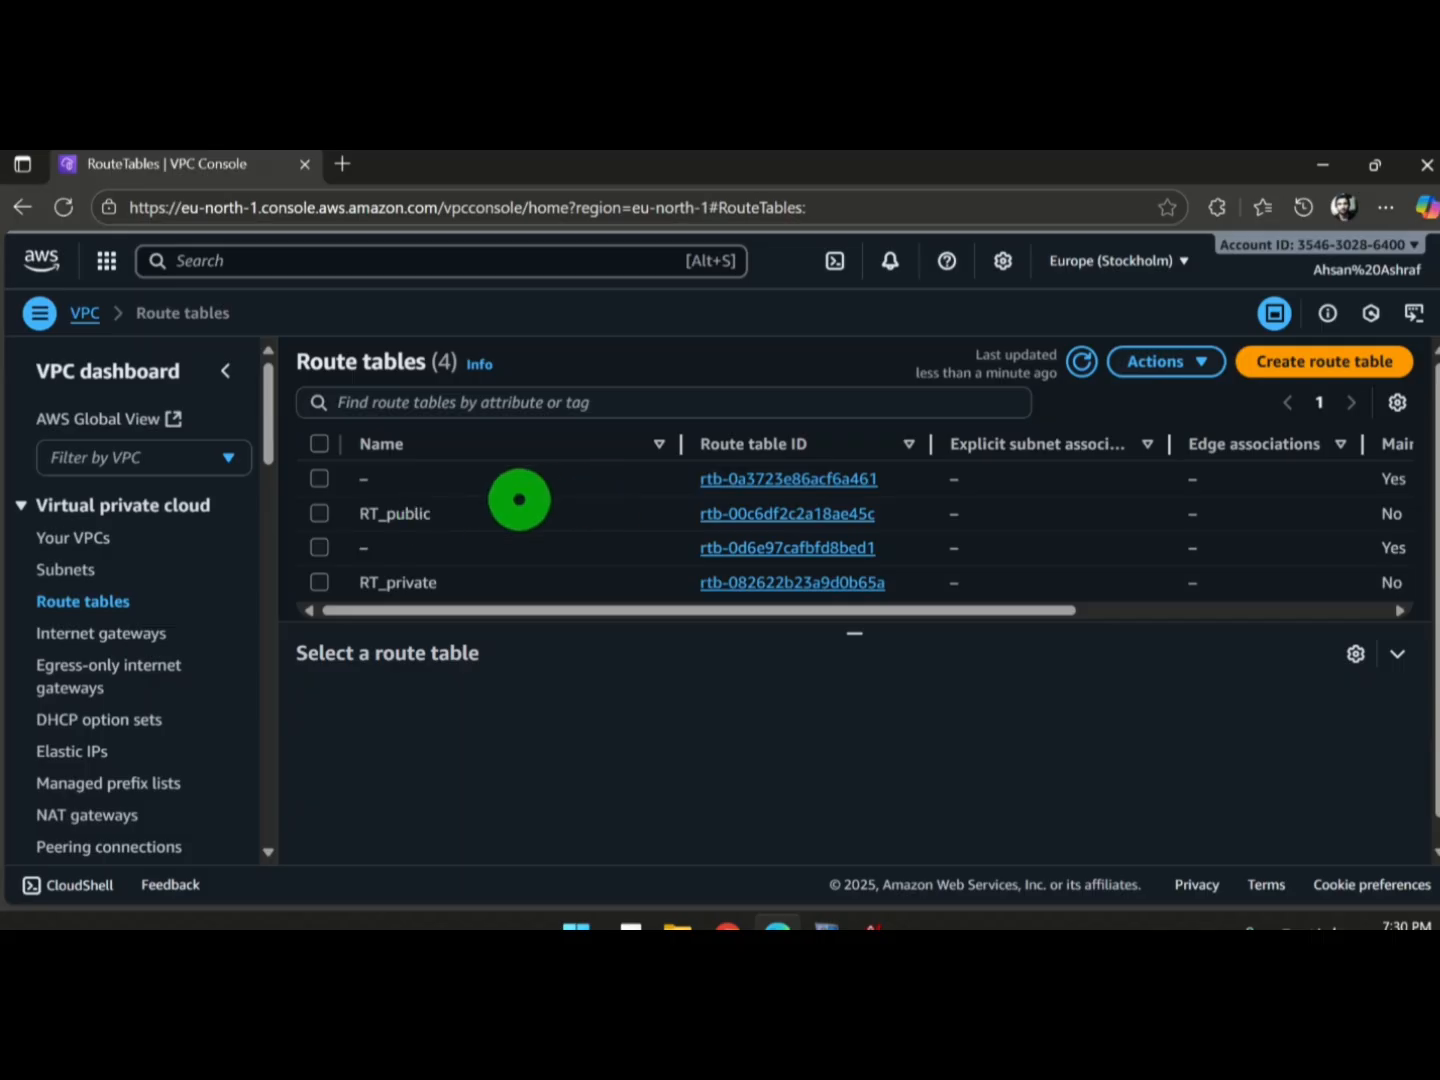
left_click(313, 508)
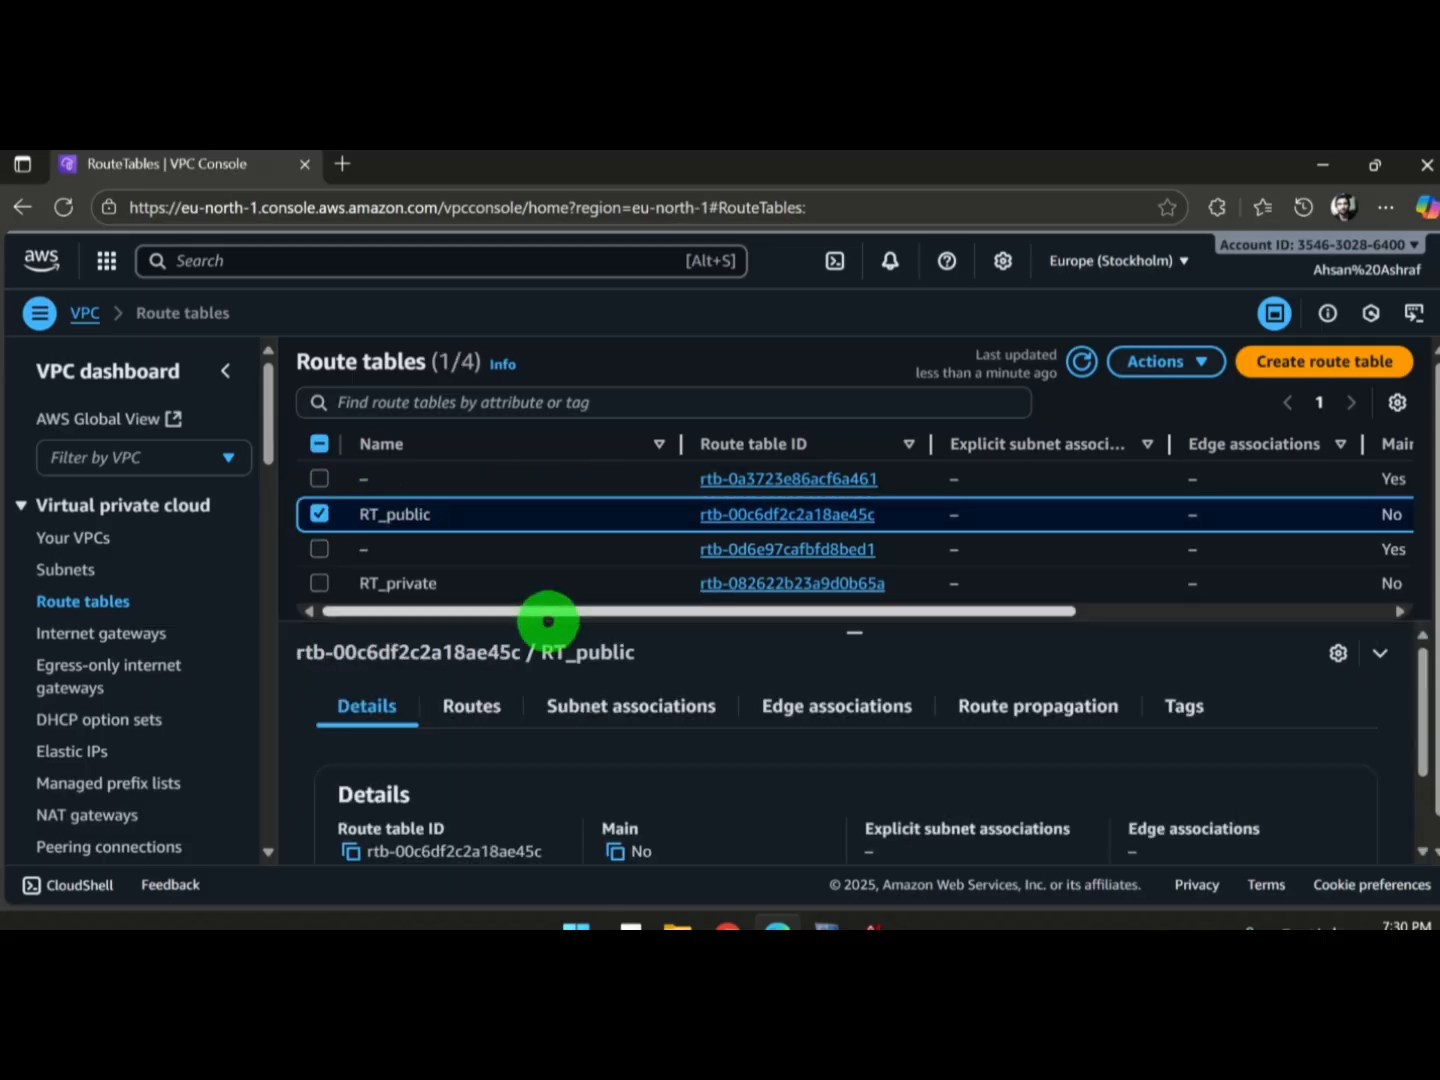
scroll(1327, 733, "down", 2)
scroll(940, 785, "up", 2)
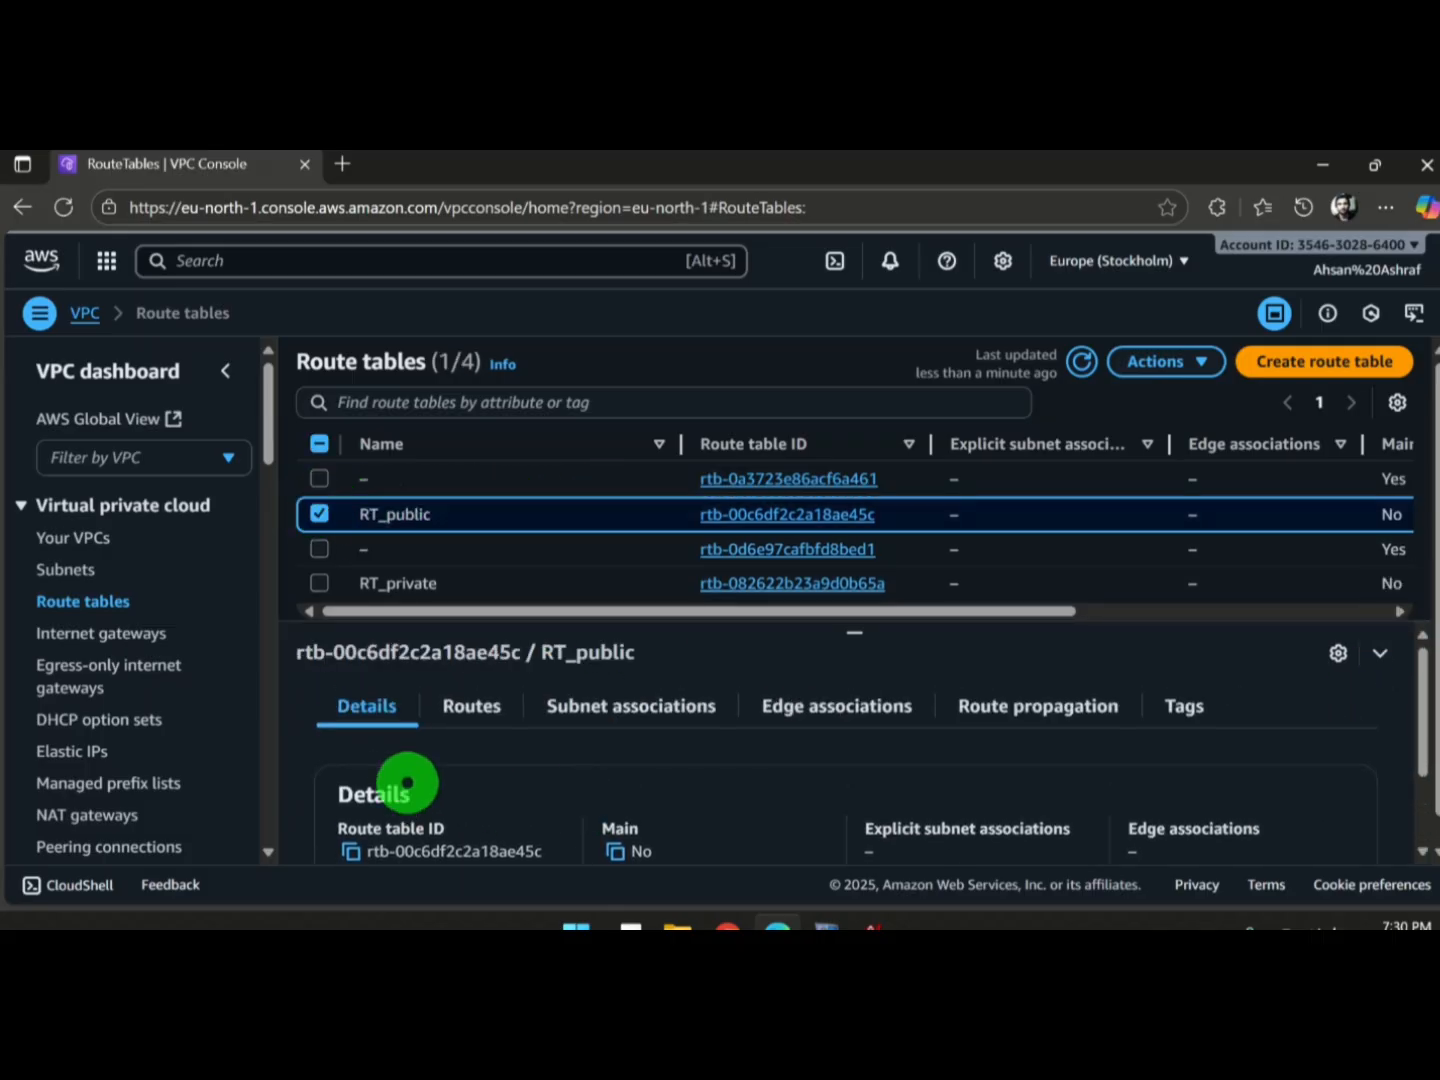
left_click(476, 707)
scroll(705, 773, "down", 1)
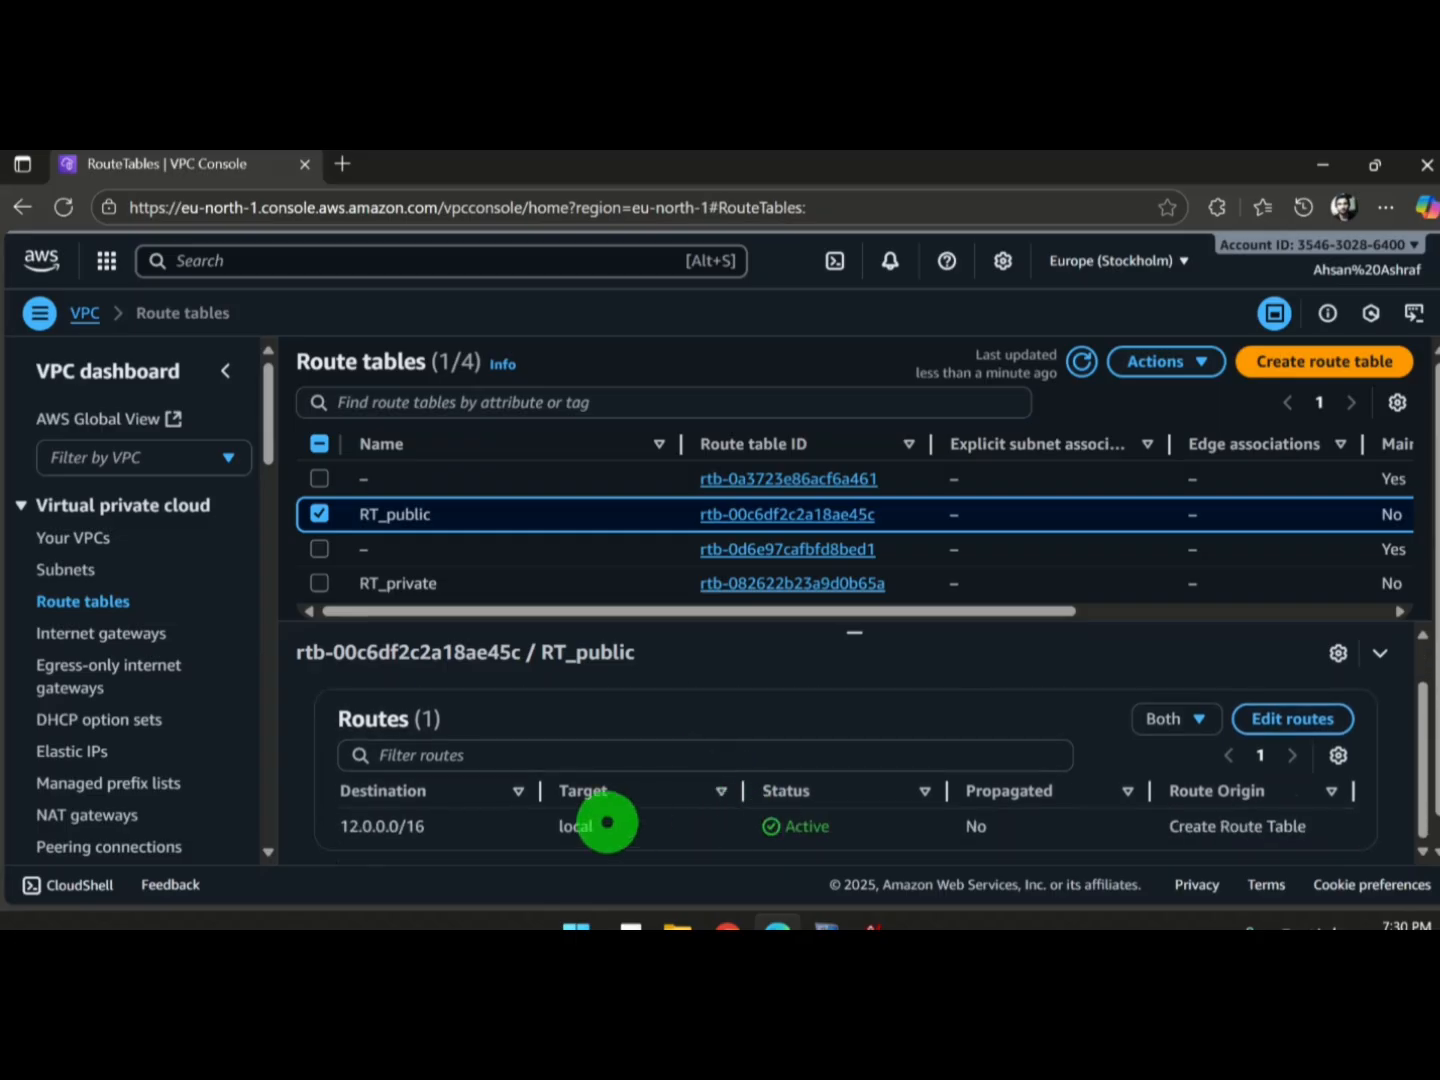
left_click_drag(435, 821, 336, 823)
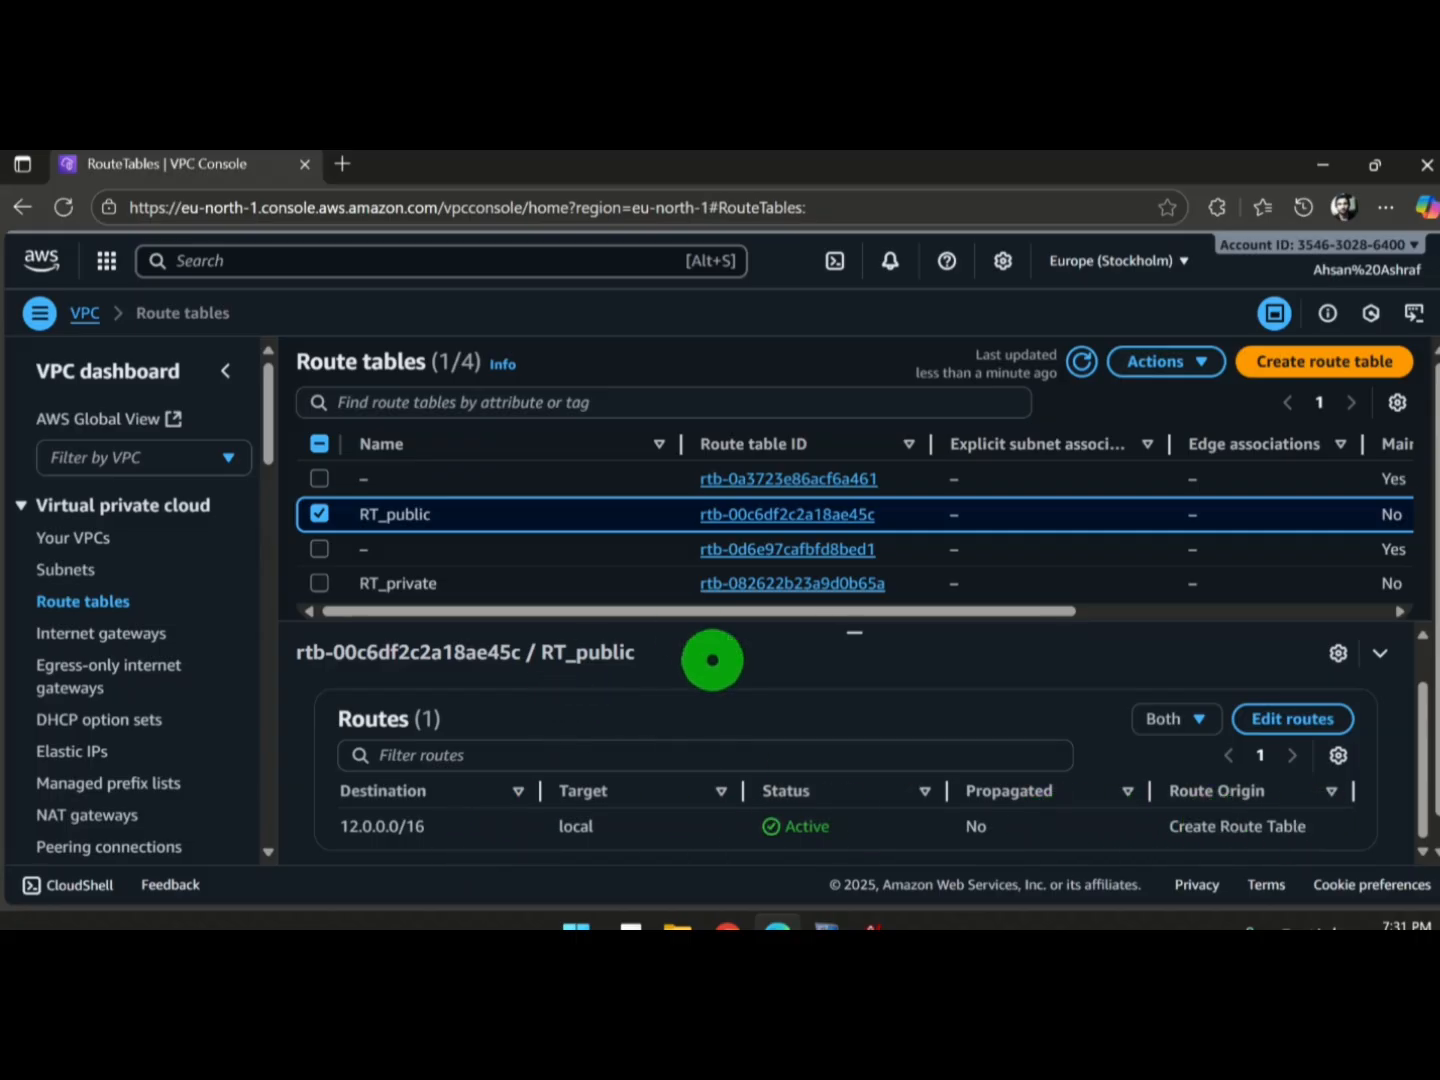
scroll(720, 690, "up", 2)
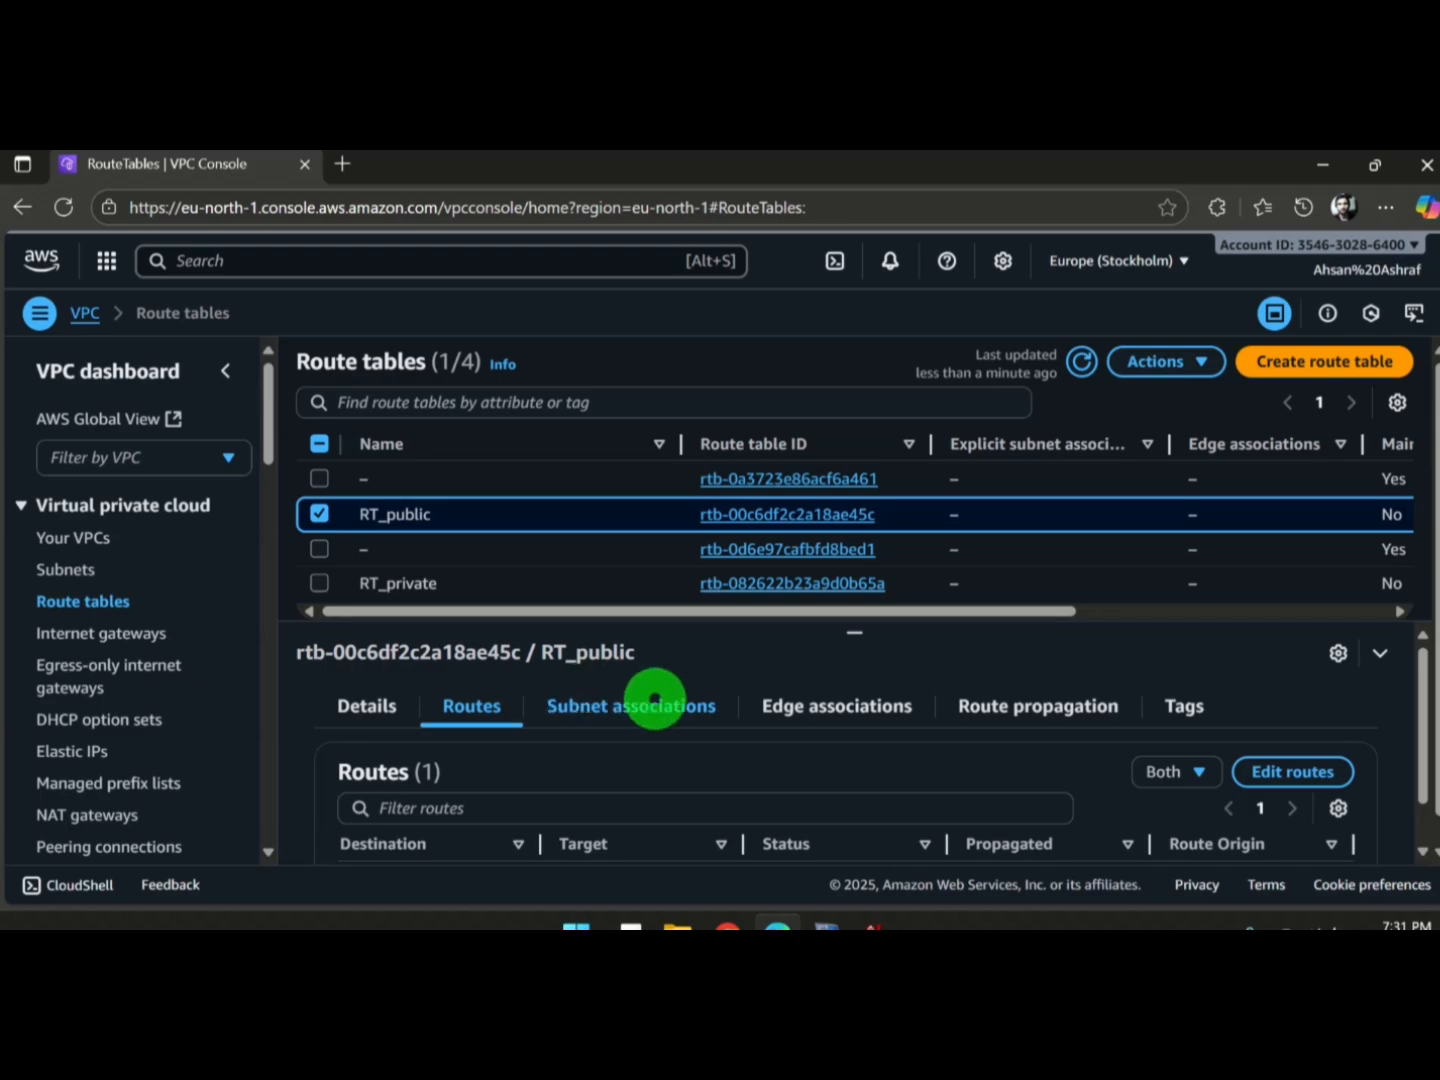
Step: Examine RT_public's explicit subnet associations and the subnets without explicit associations
left_click(666, 700)
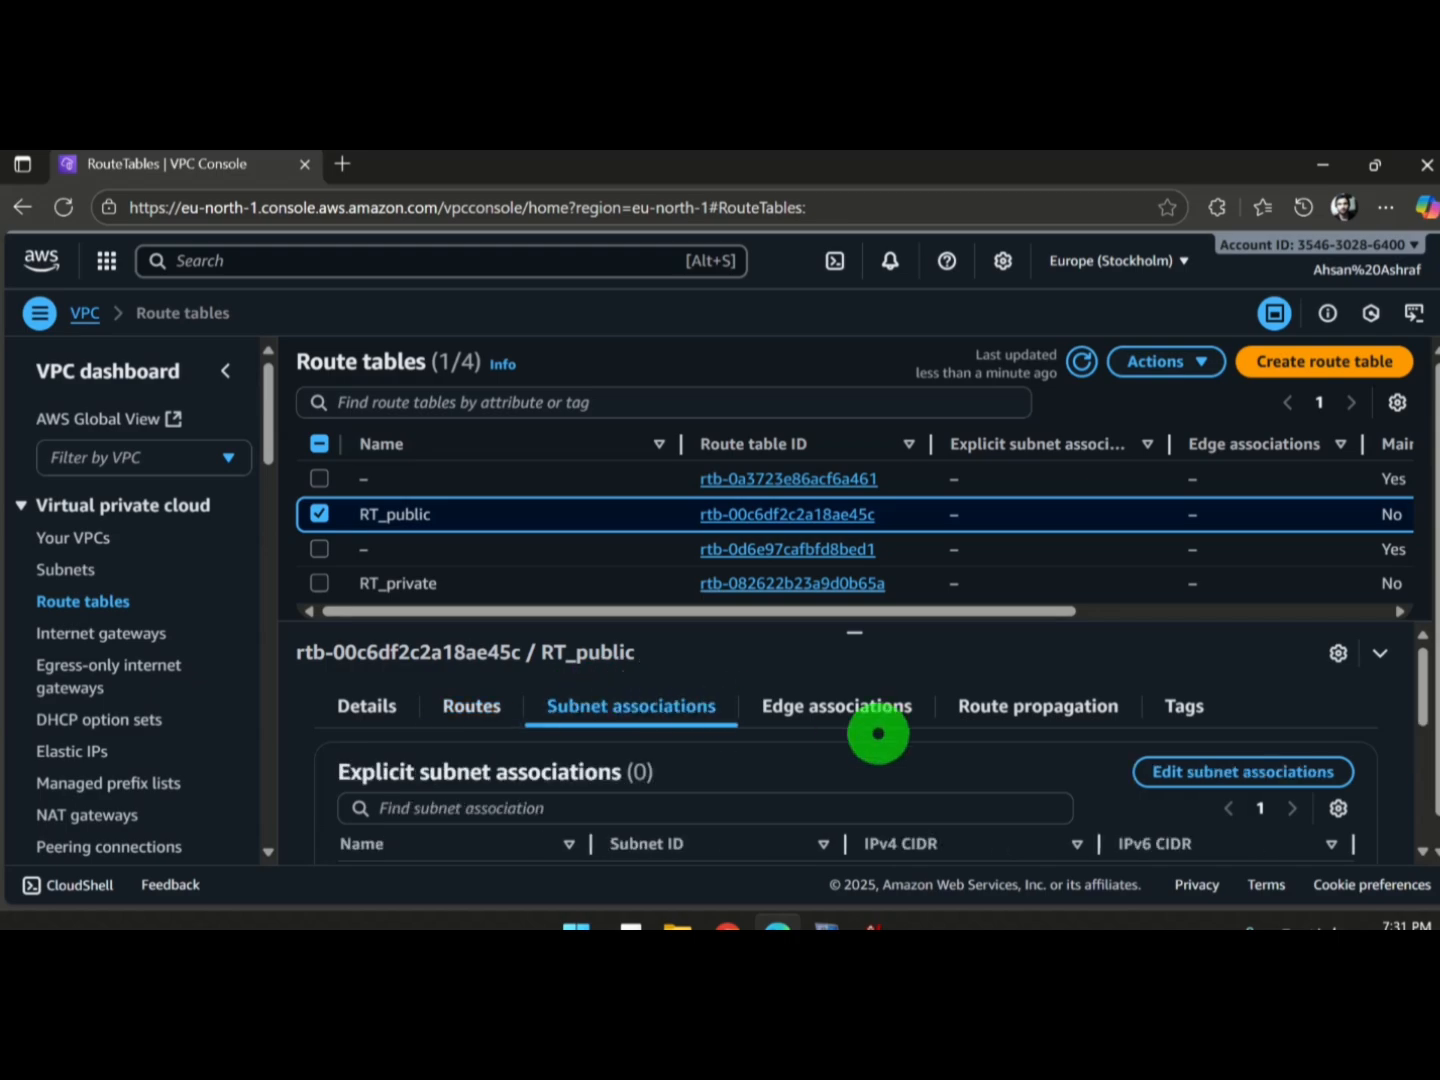
scroll(930, 745, "down", 3)
scroll(1070, 778, "up", 3)
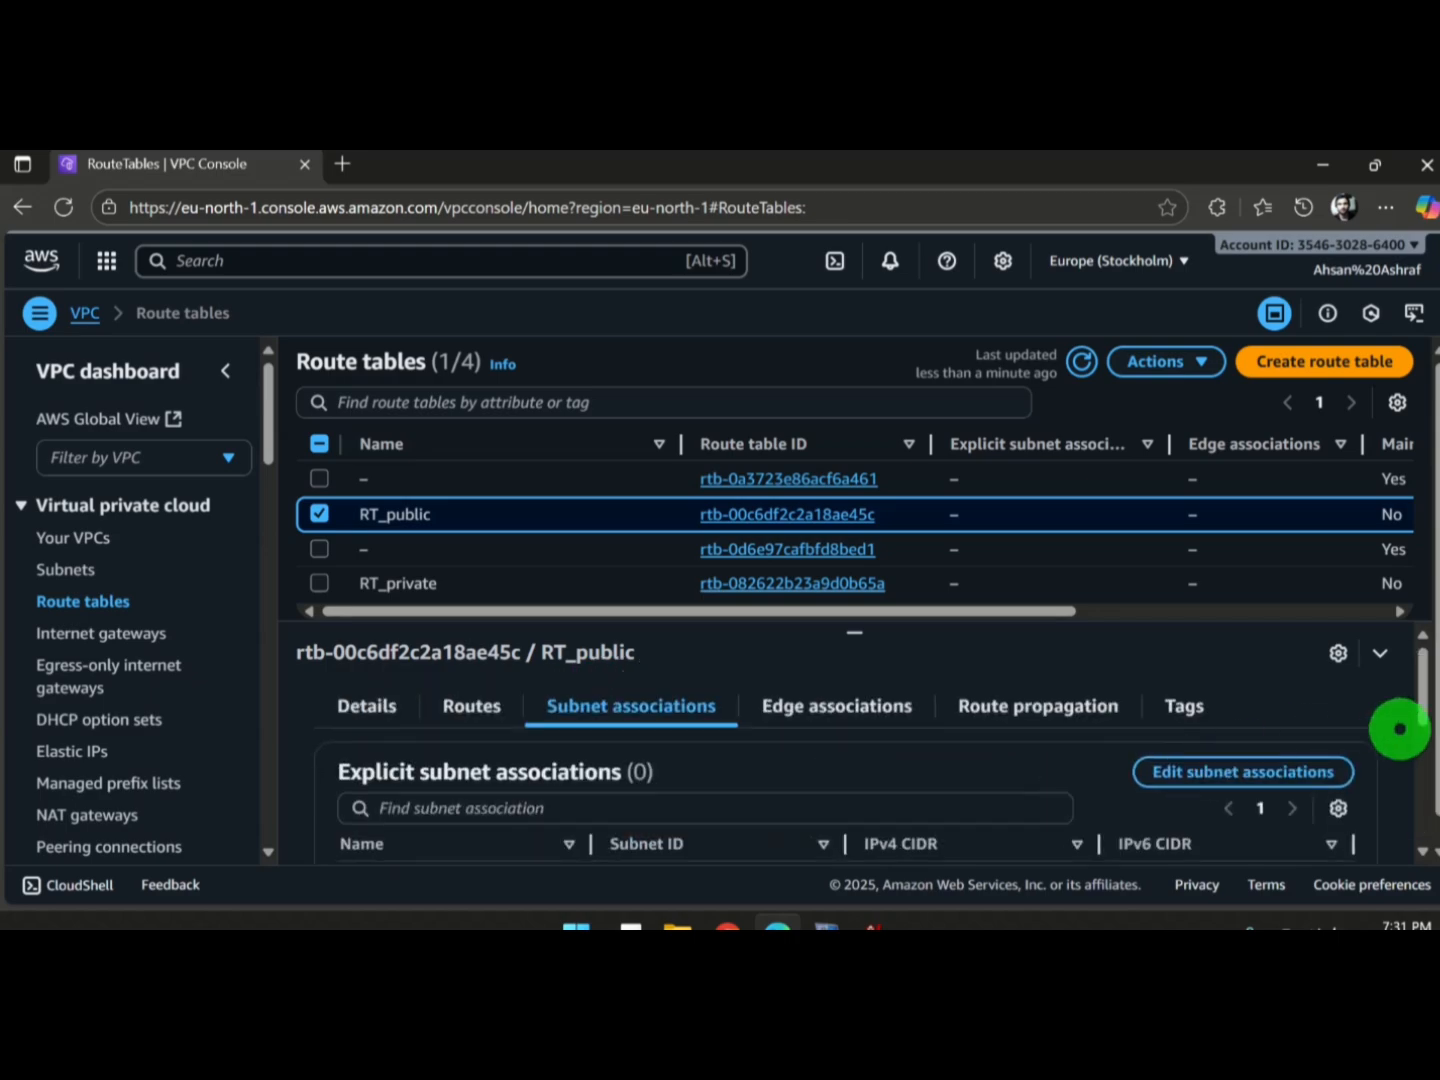
scroll(1420, 700, "down", 4)
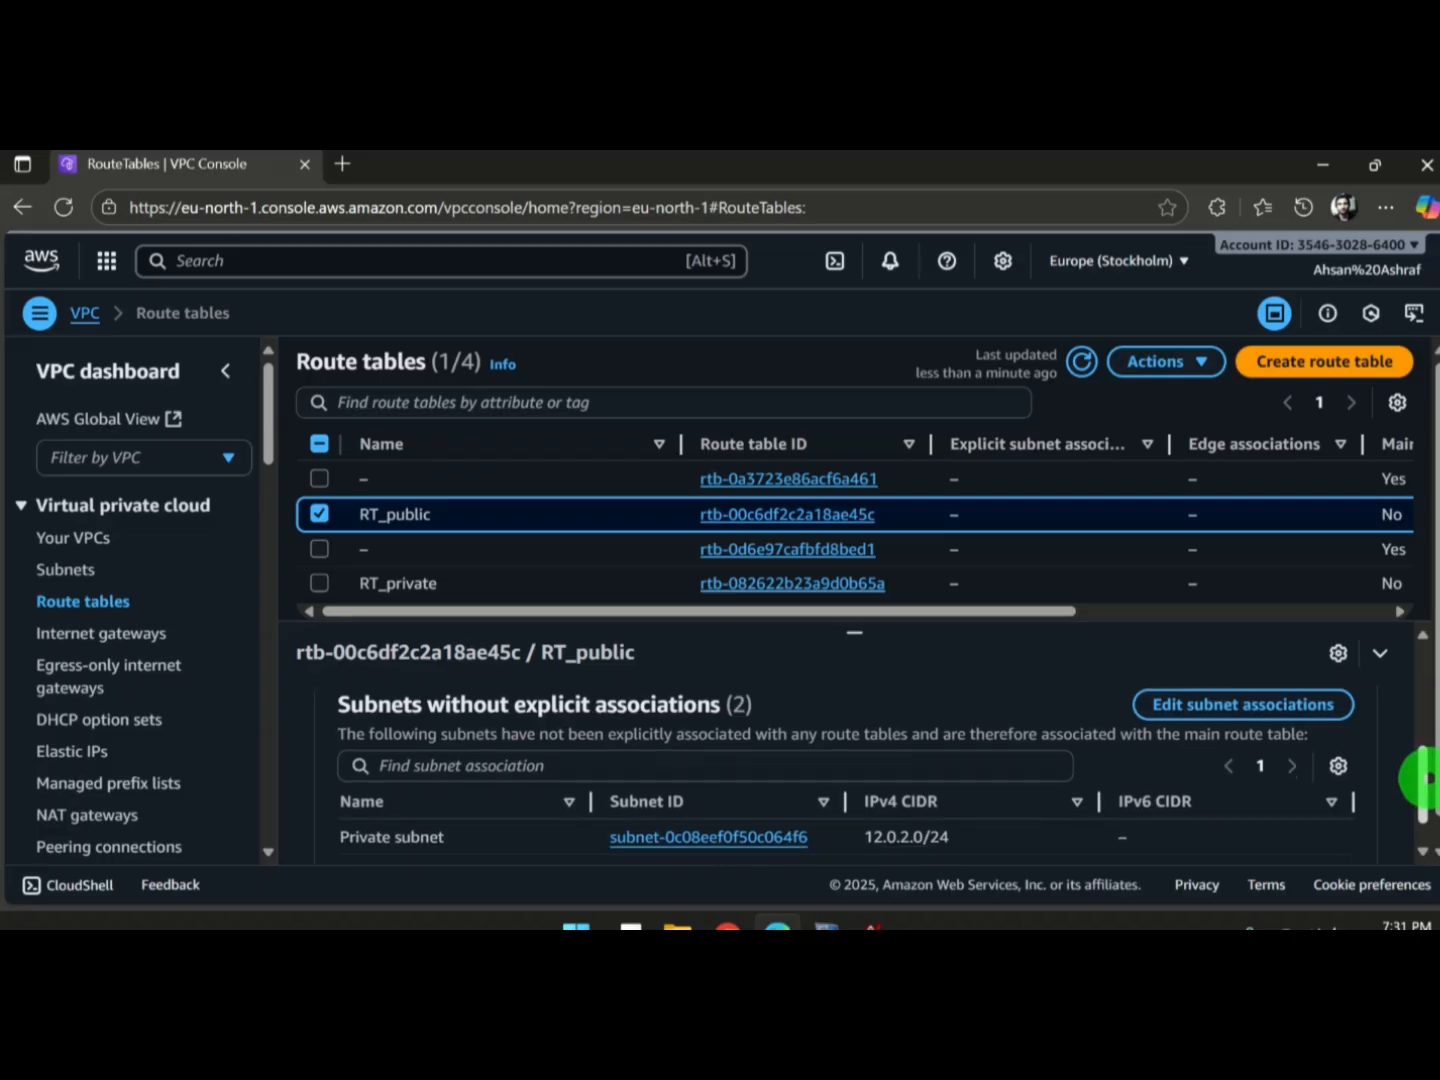
scroll(1420, 740, "up", 2)
left_click_drag(1420, 712, 1422, 775)
left_click_drag(337, 707, 690, 708)
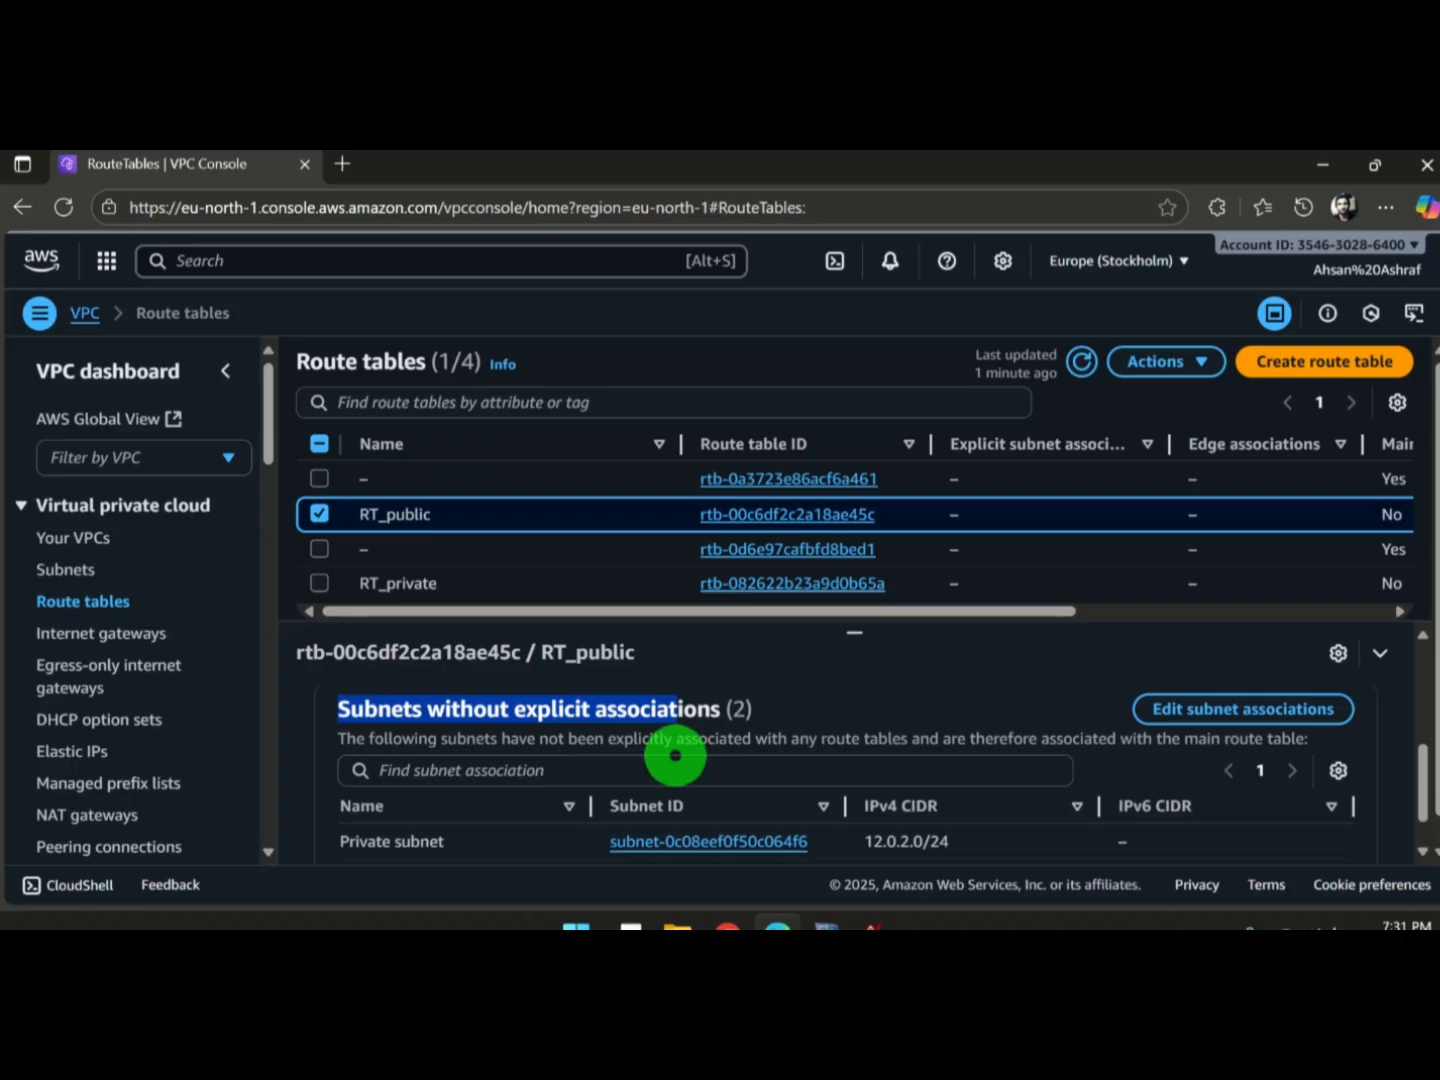
Step: Associate the Public Subnet (12.0.1.0/24) with the RT_public route table and save the association
left_click_drag(1418, 758, 1422, 783)
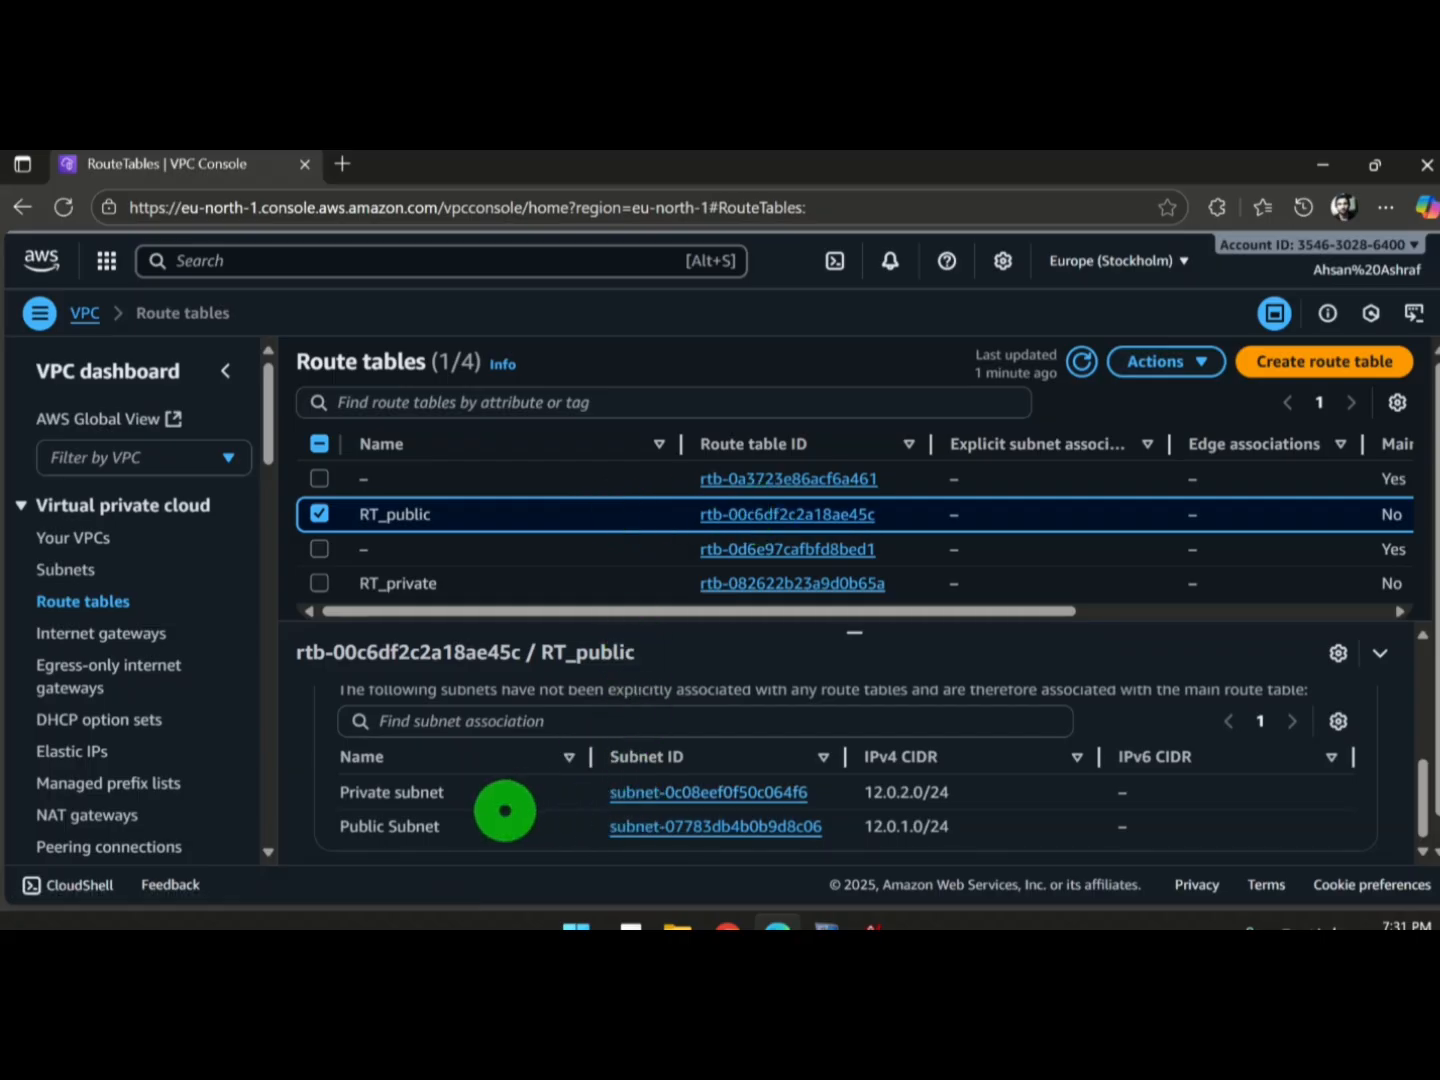
left_click_drag(460, 823, 337, 823)
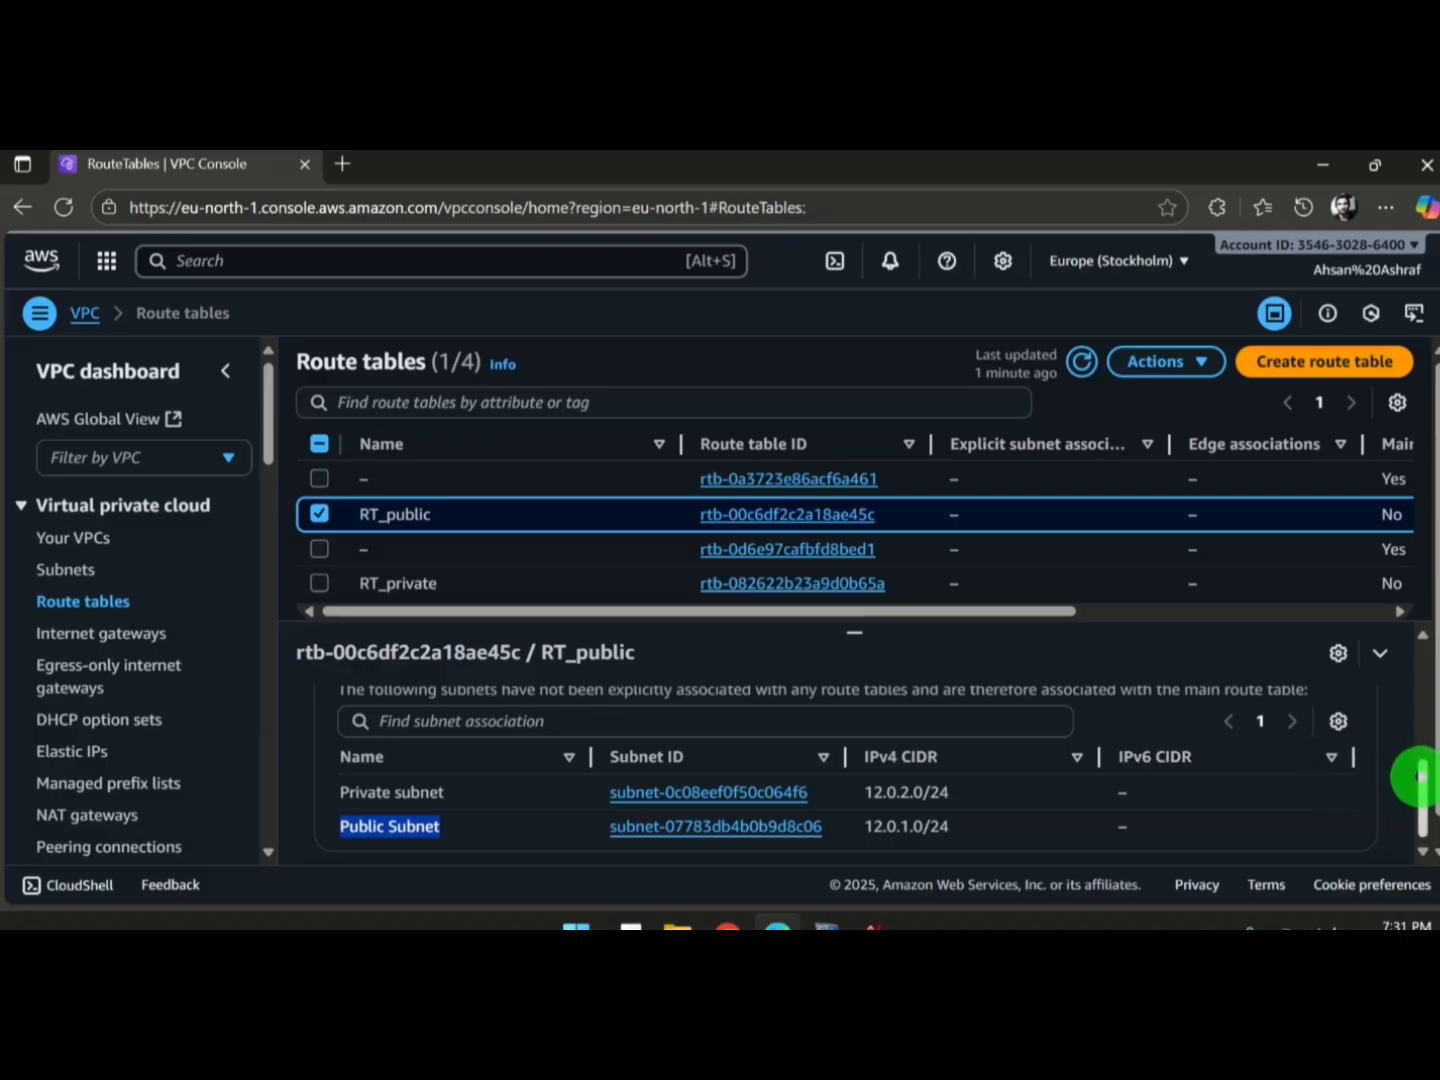
scroll(1414, 770, "up", 1)
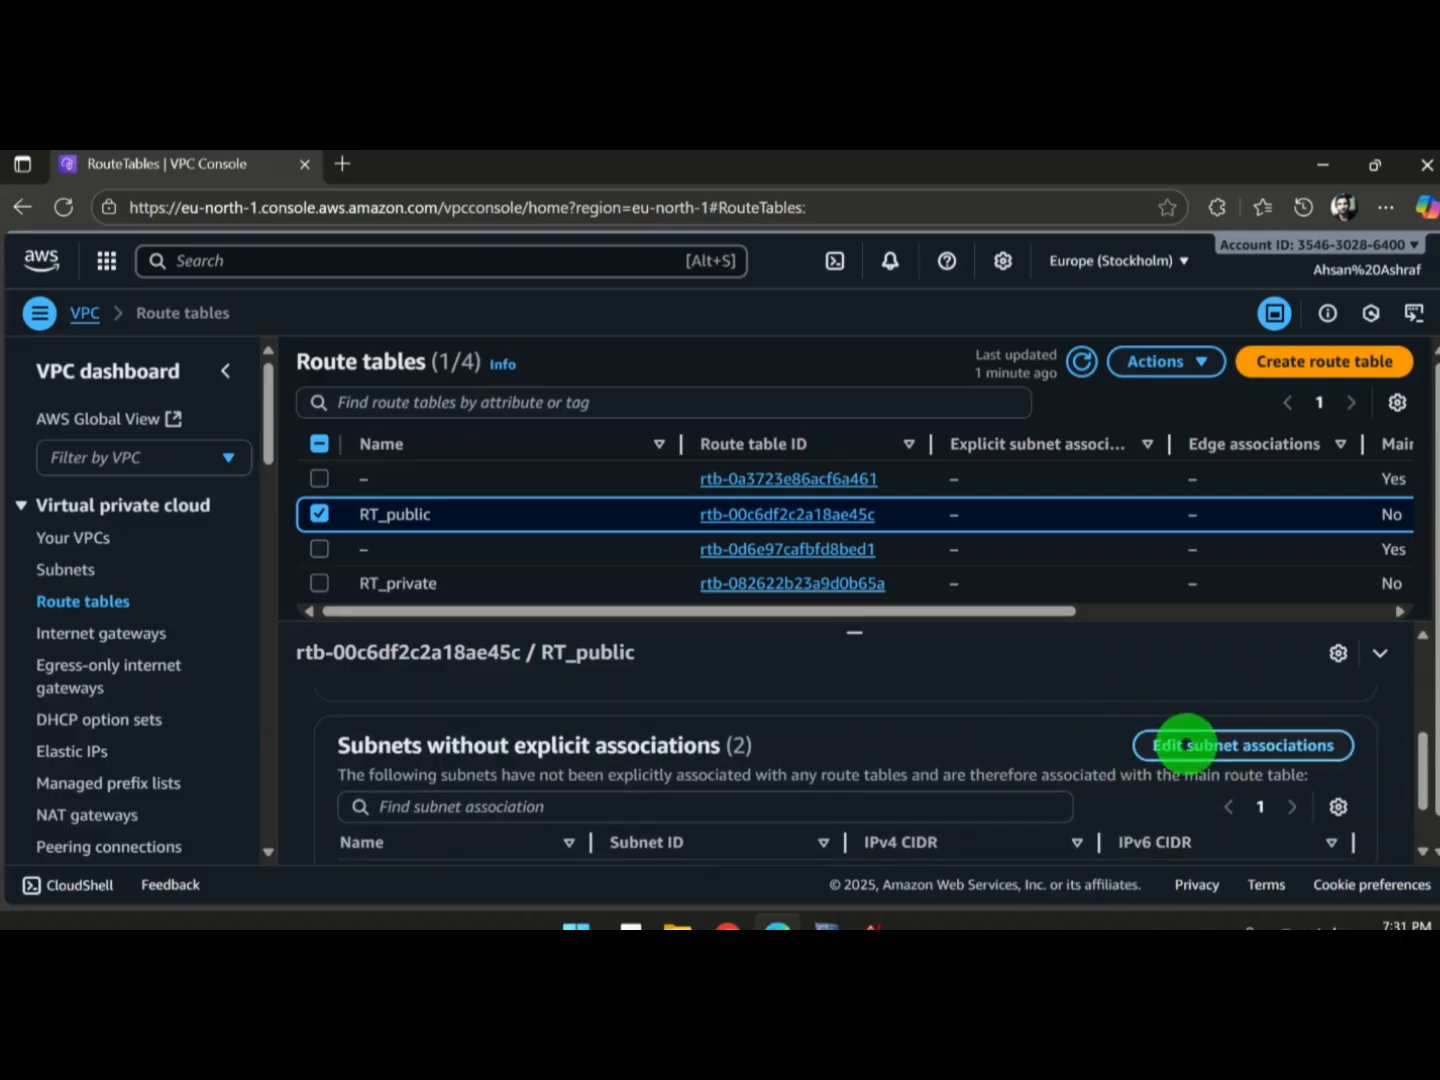
left_click(1260, 745)
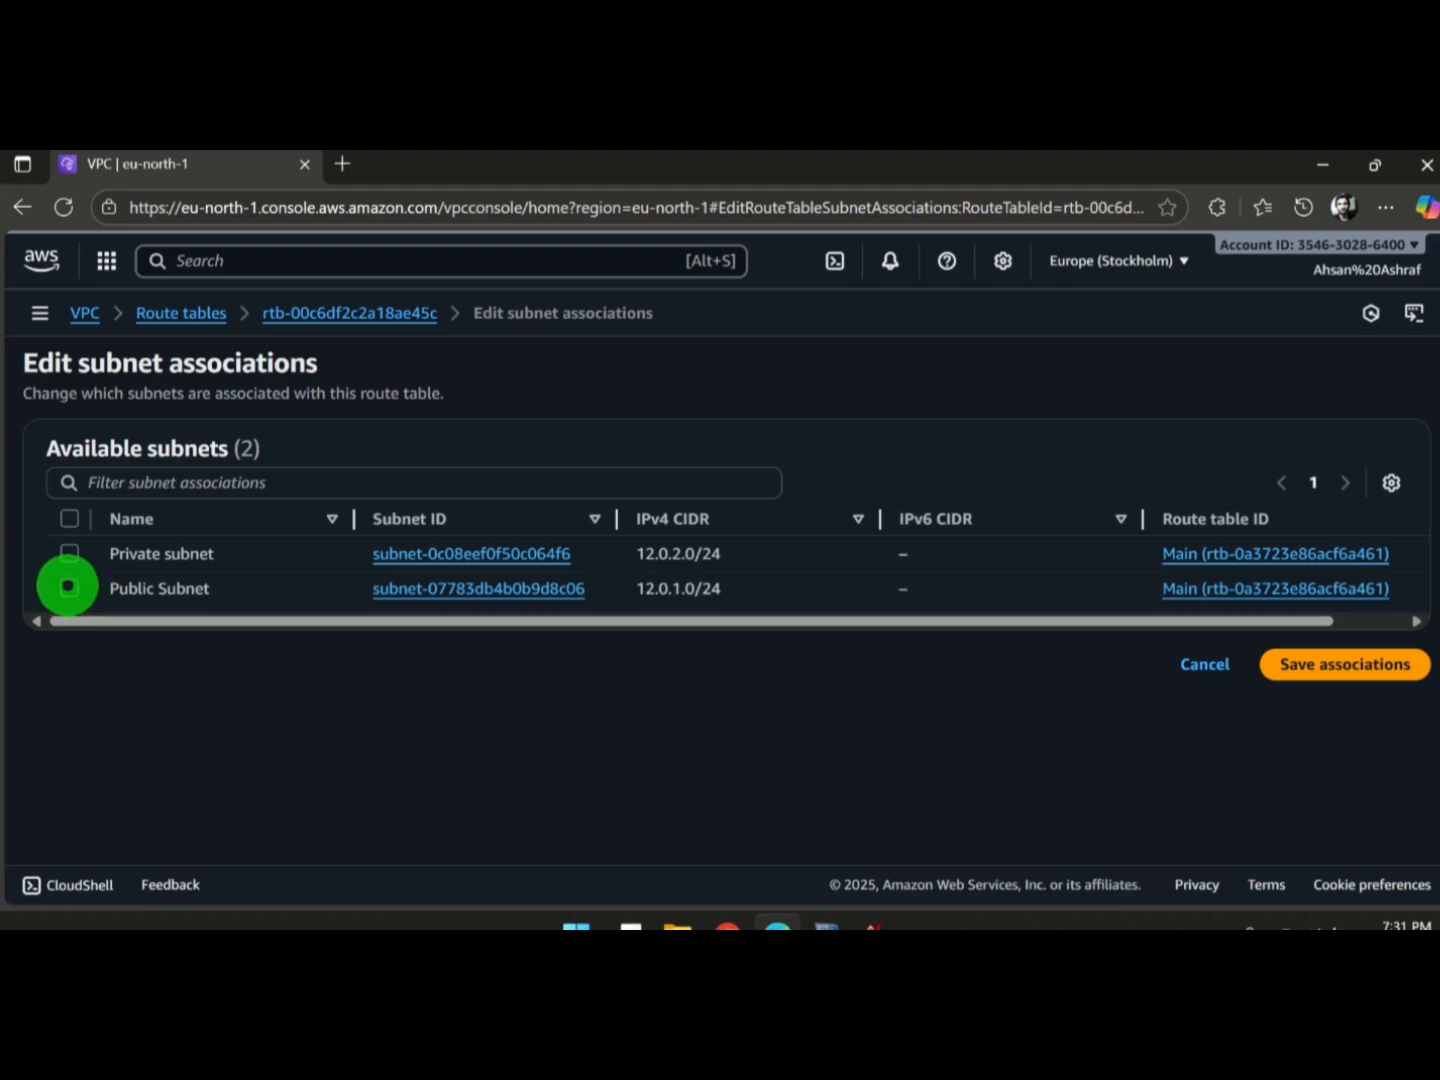
left_click(68, 587)
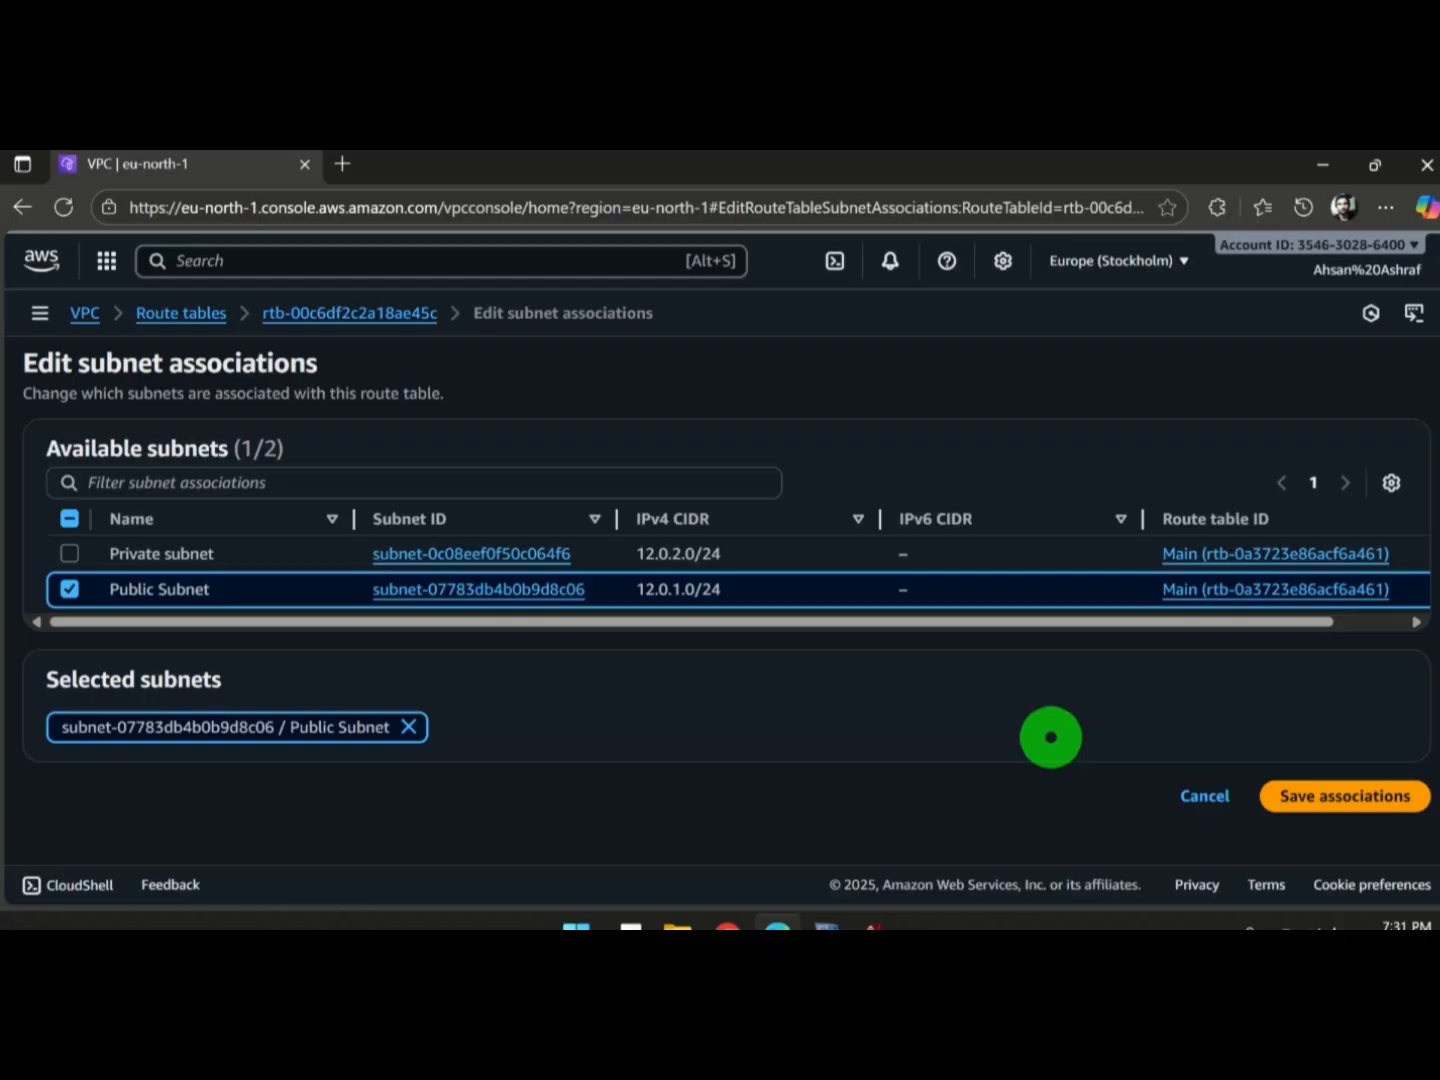
left_click(1345, 795)
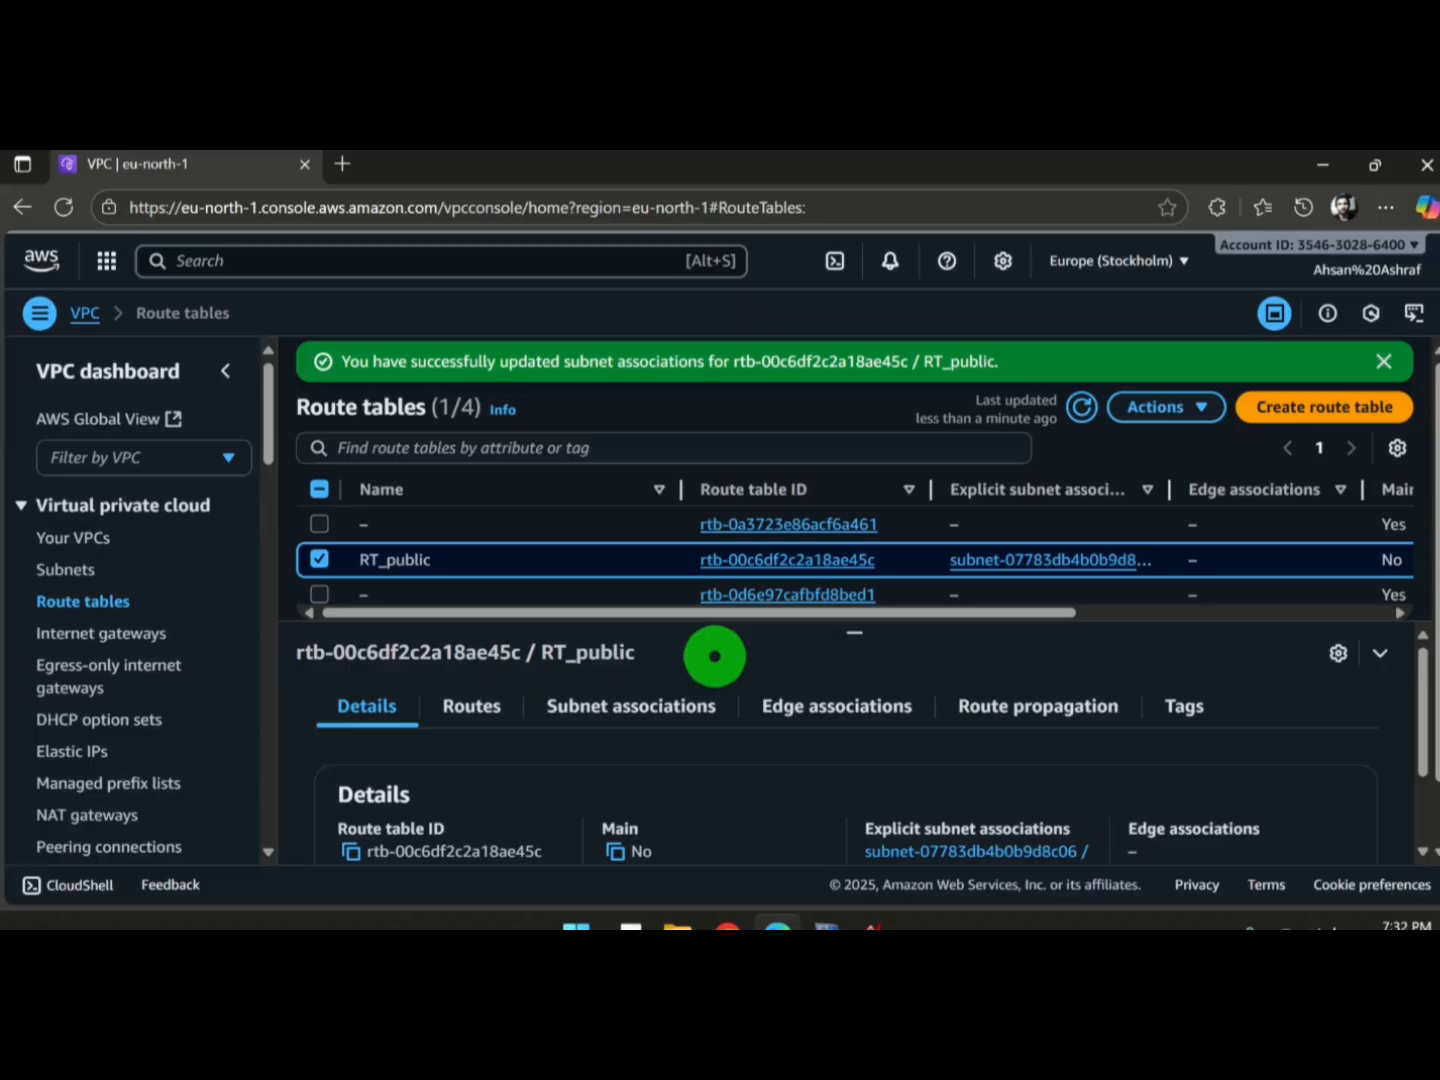
Step: Select only the RT_private route table and examine its details and routes
scroll(559, 550, "down", 1)
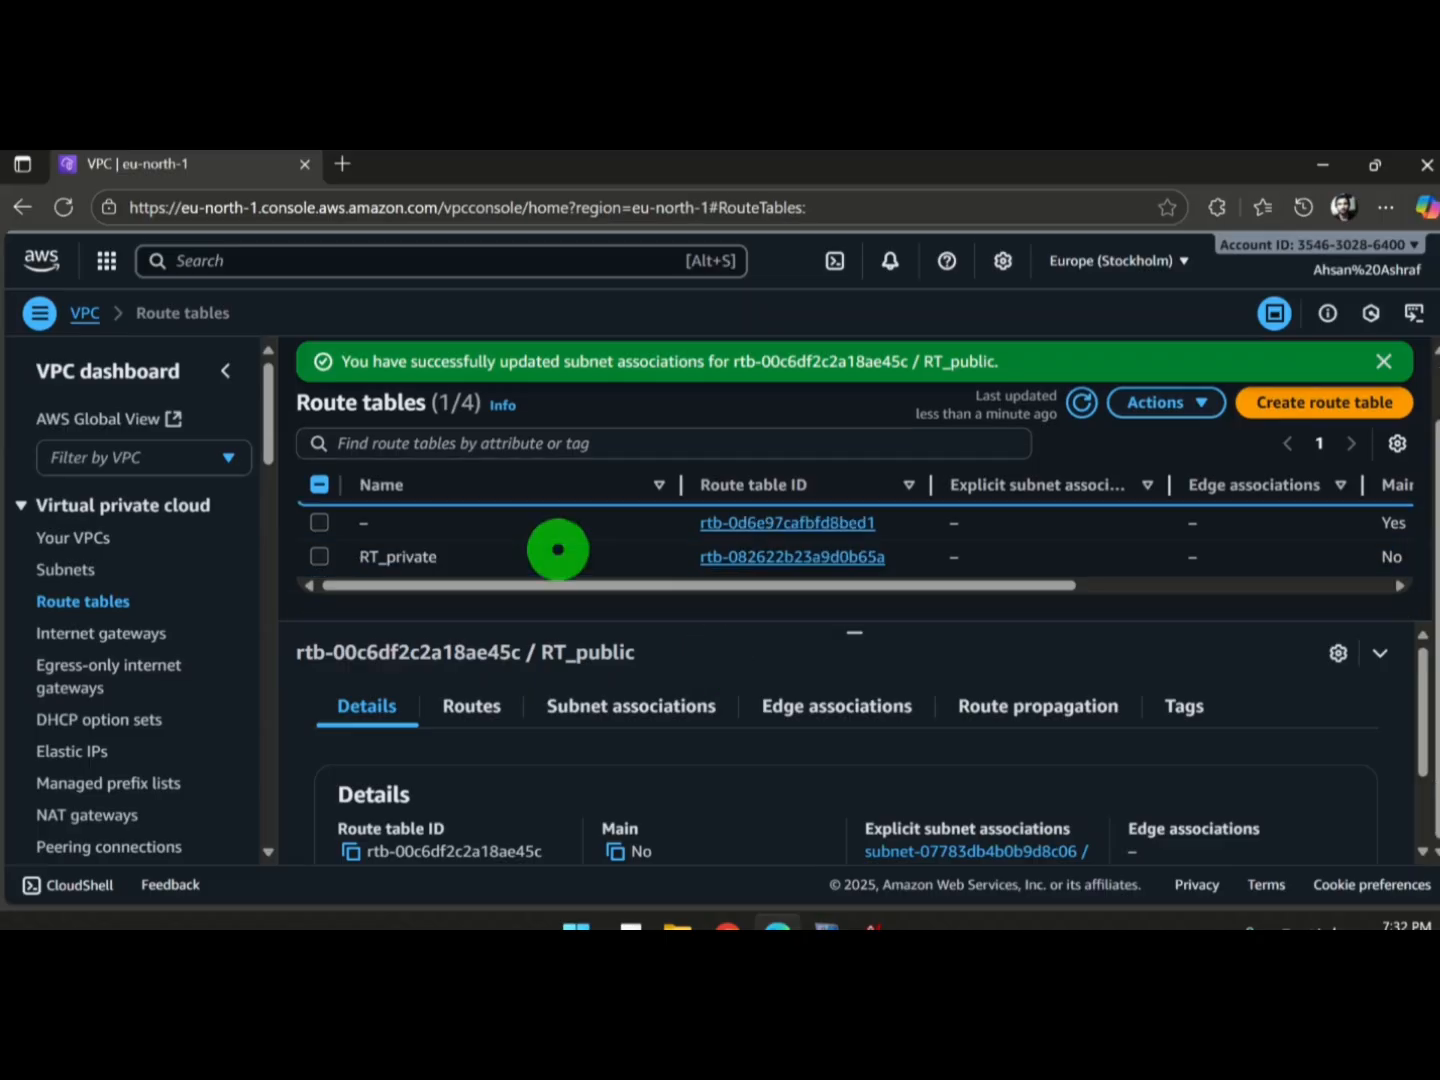
left_click(320, 557)
scroll(340, 552, "up", 2)
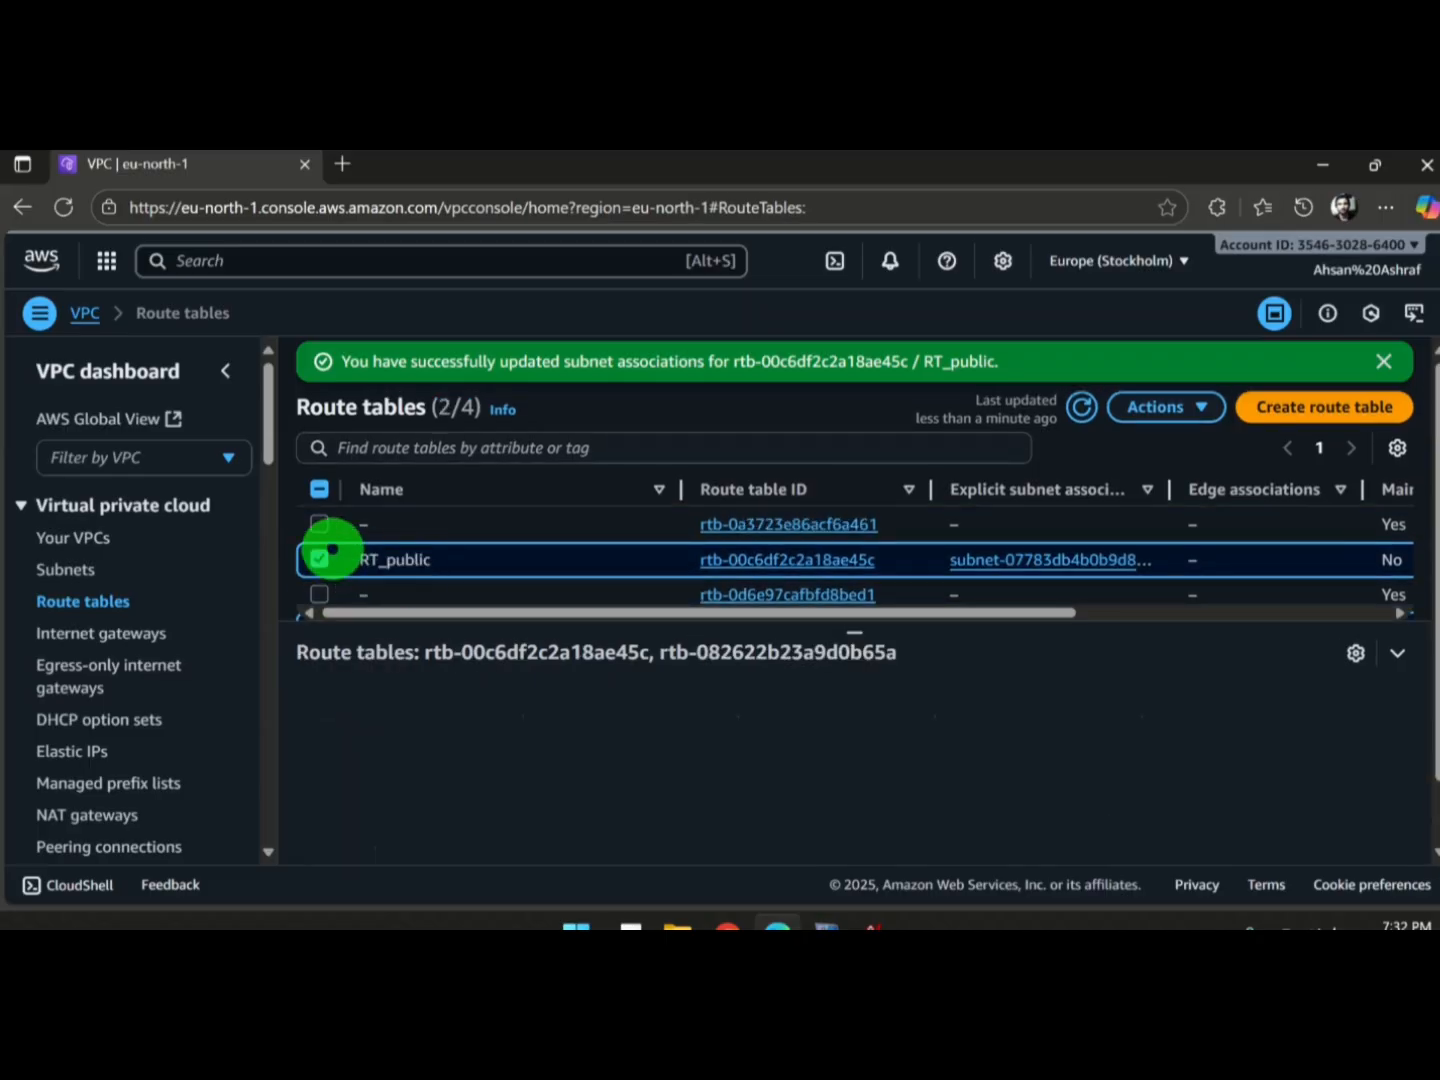
left_click(318, 556)
scroll(1340, 591, "down", 1)
scroll(1340, 591, "down", 1)
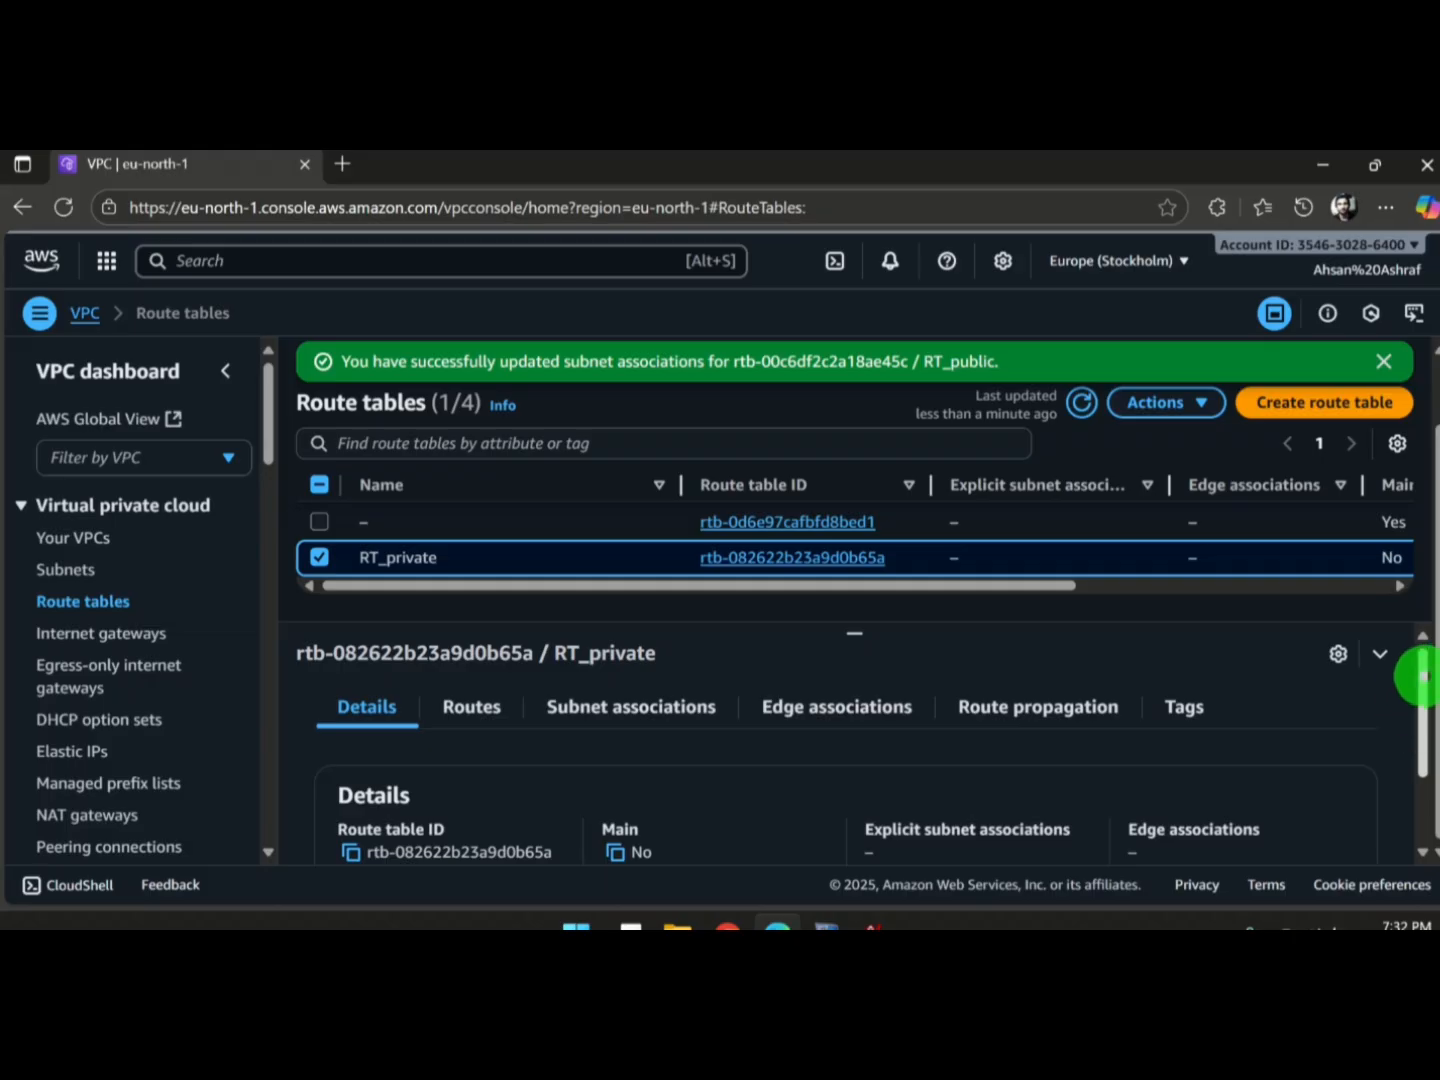
mouse_move(1420, 676)
left_mouse_down()
mouse_move(1414, 739)
mouse_move(1424, 694)
left_mouse_up()
left_click(471, 697)
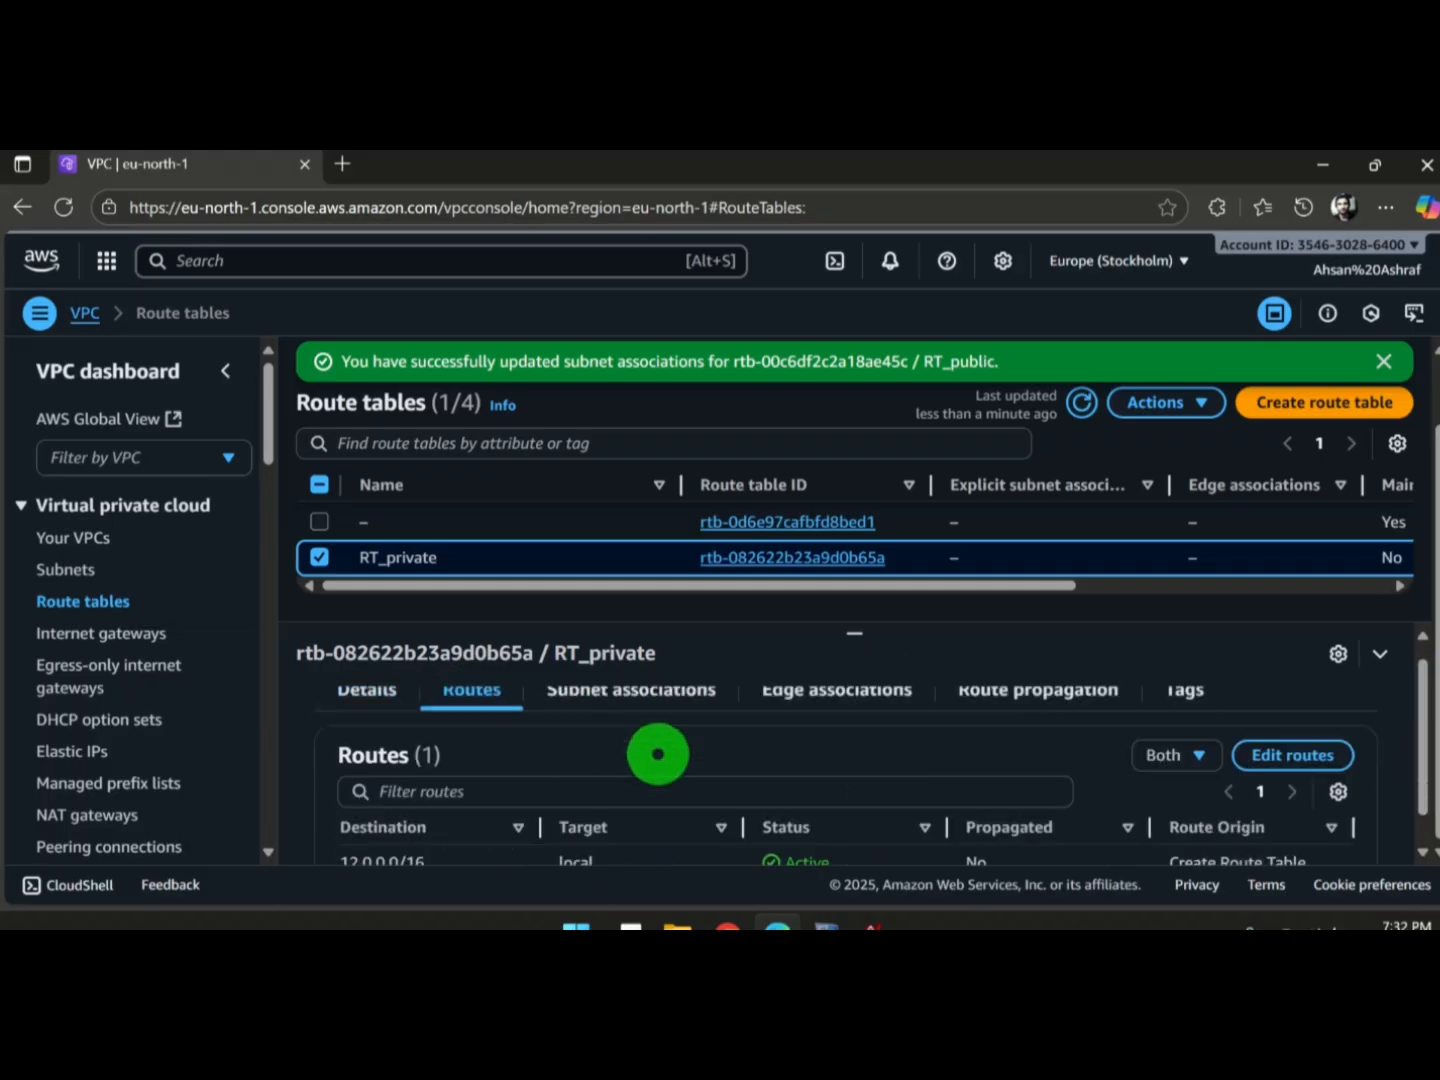
scroll(658, 754, "down", 1)
left_click_drag(444, 829, 337, 826)
scroll(685, 784, "up", 1)
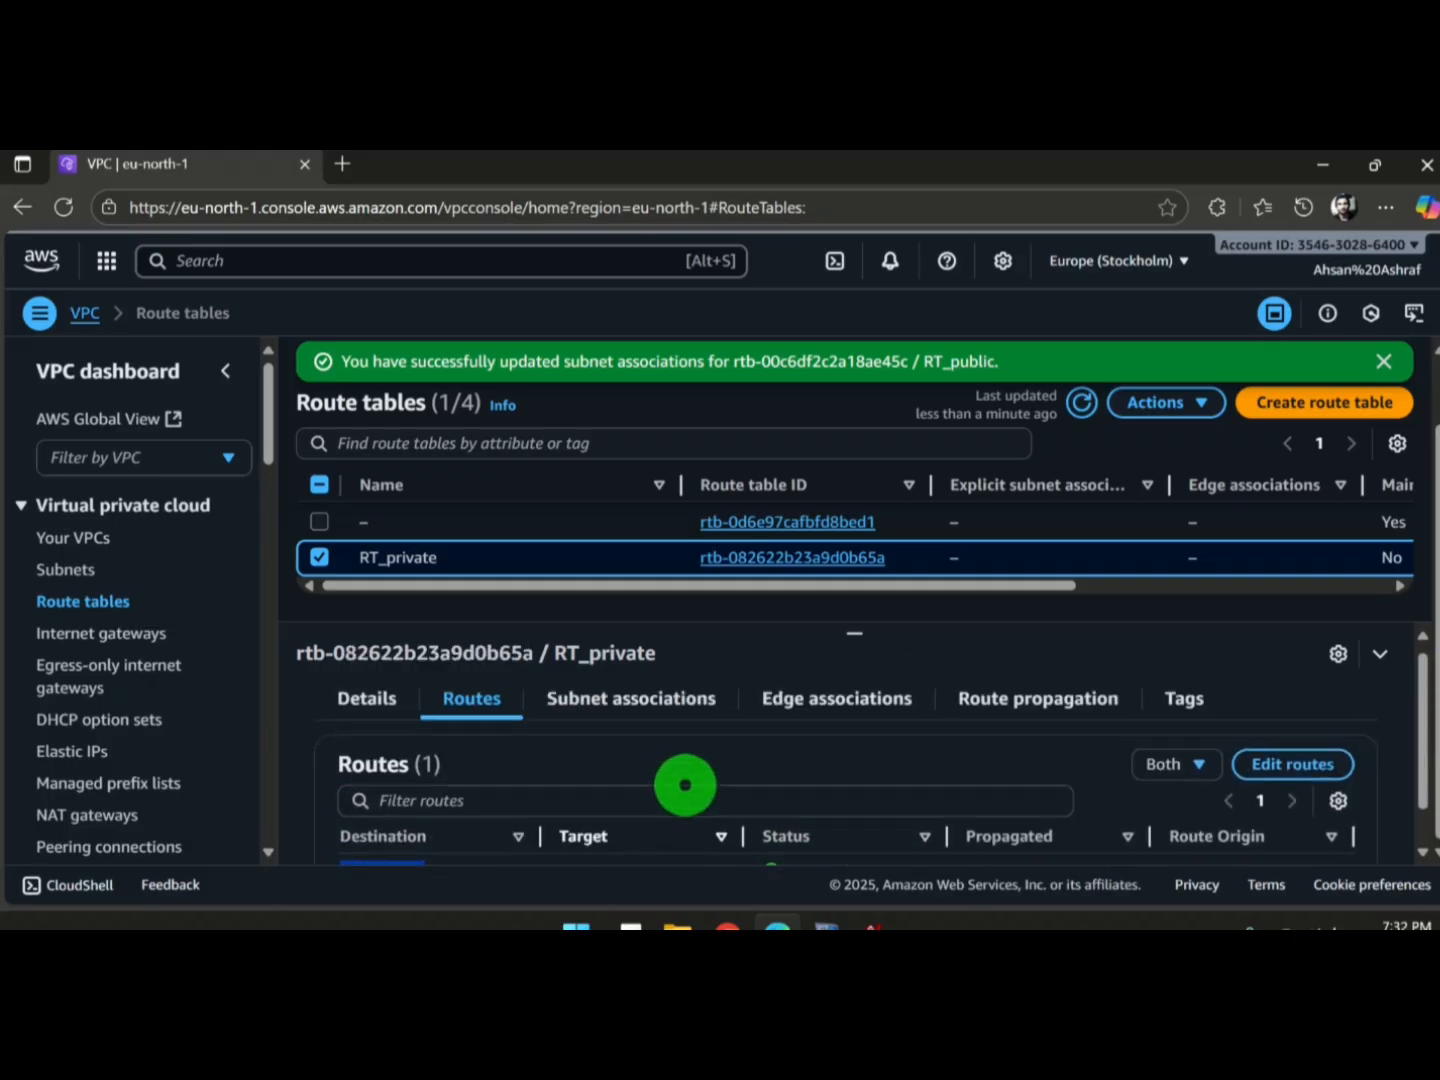
Step: Associate the Private subnet (12.0.2.0/24) with the RT_private route table and save the association
left_click(604, 702)
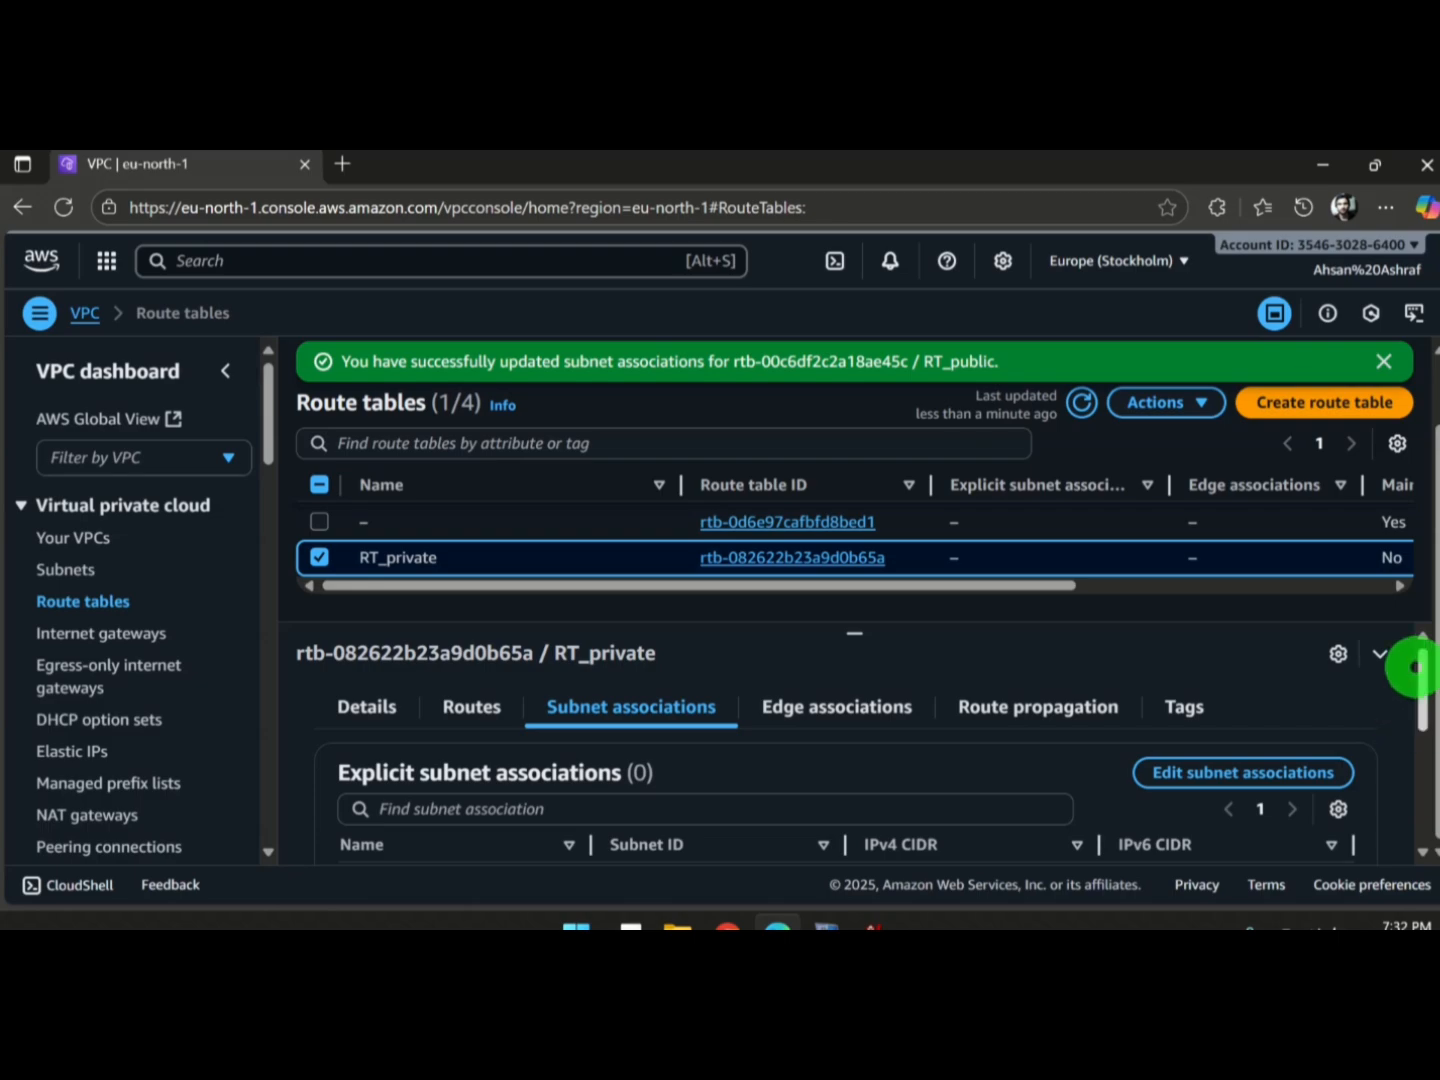
left_click_drag(1413, 667, 1420, 778)
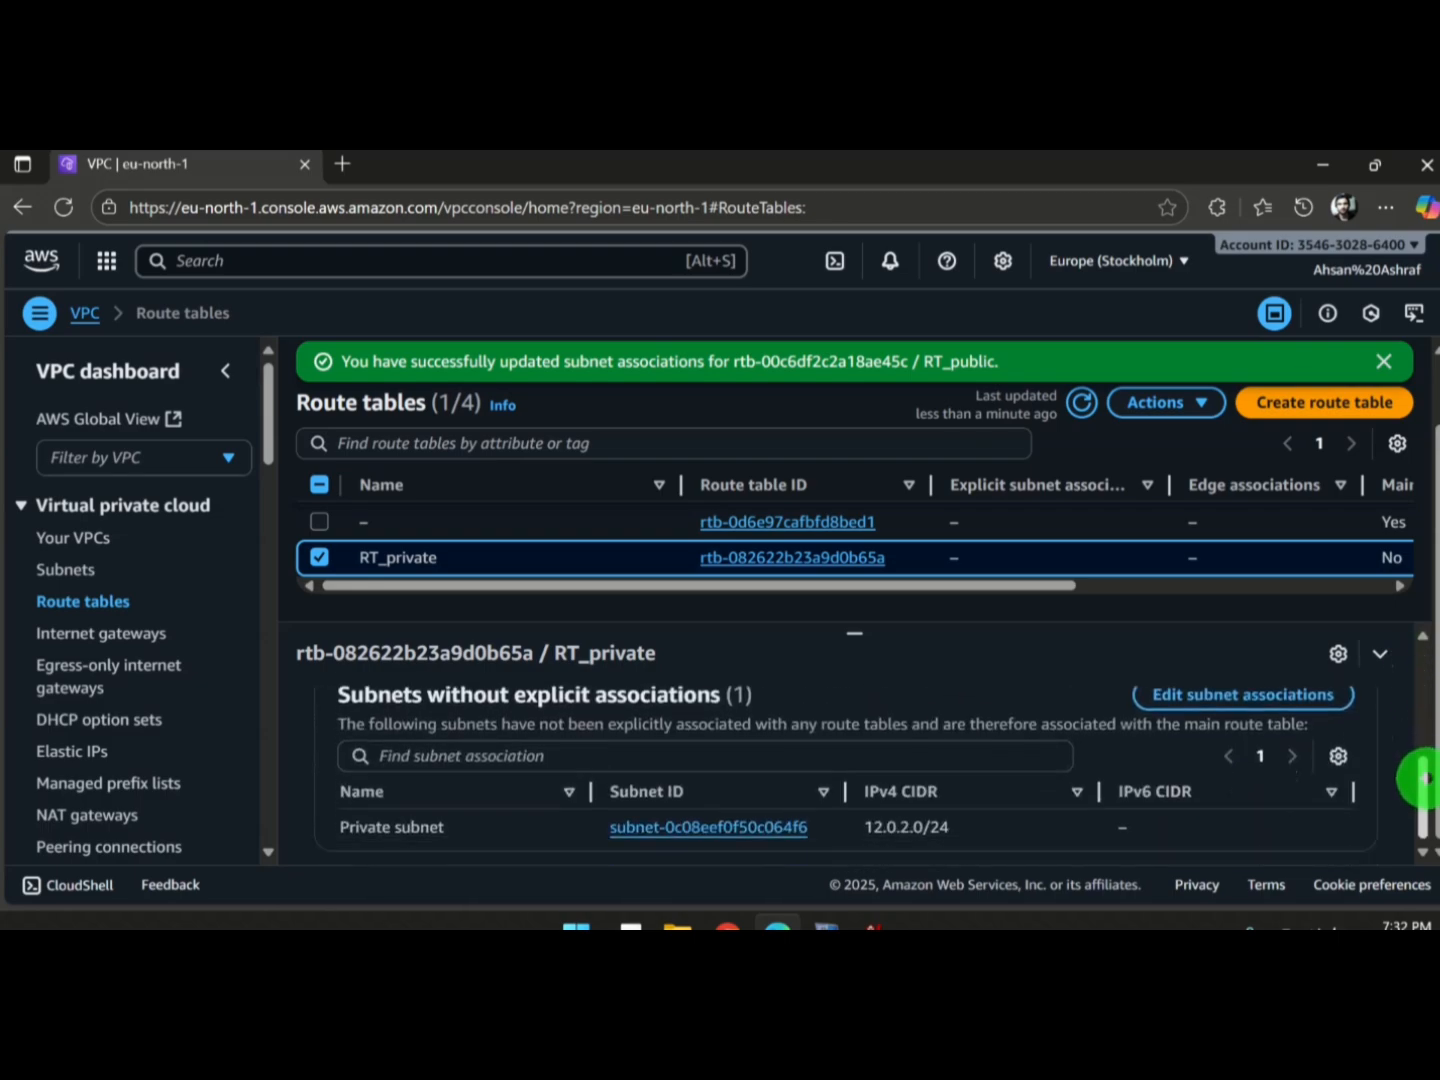
left_click(1200, 695)
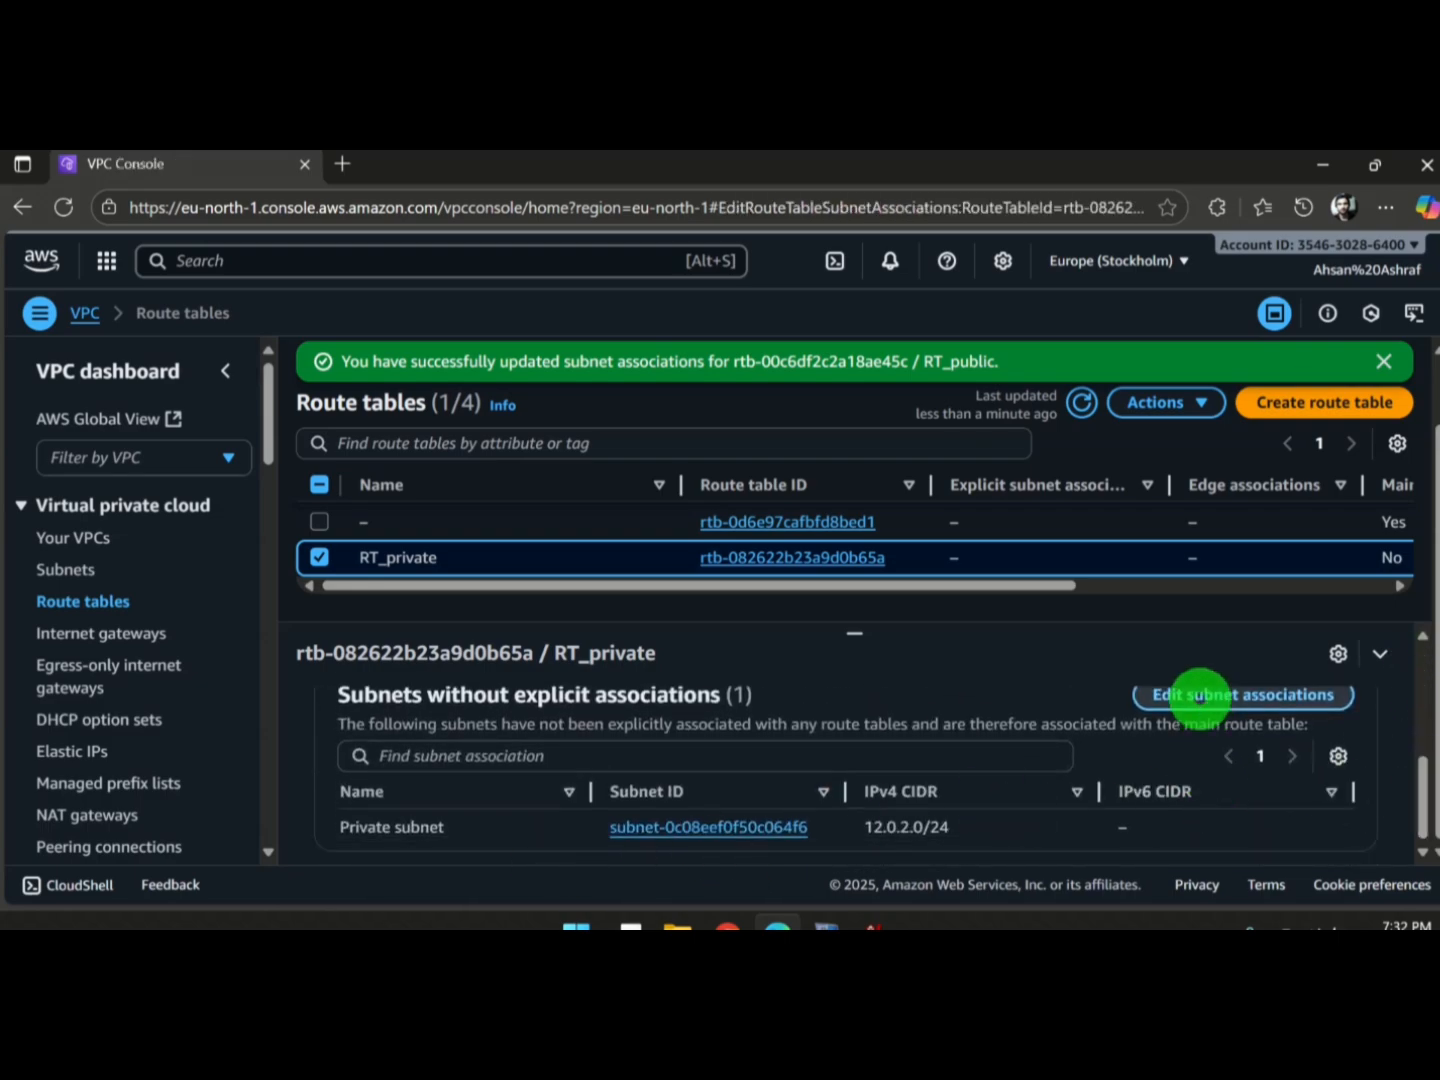
left_click(69, 553)
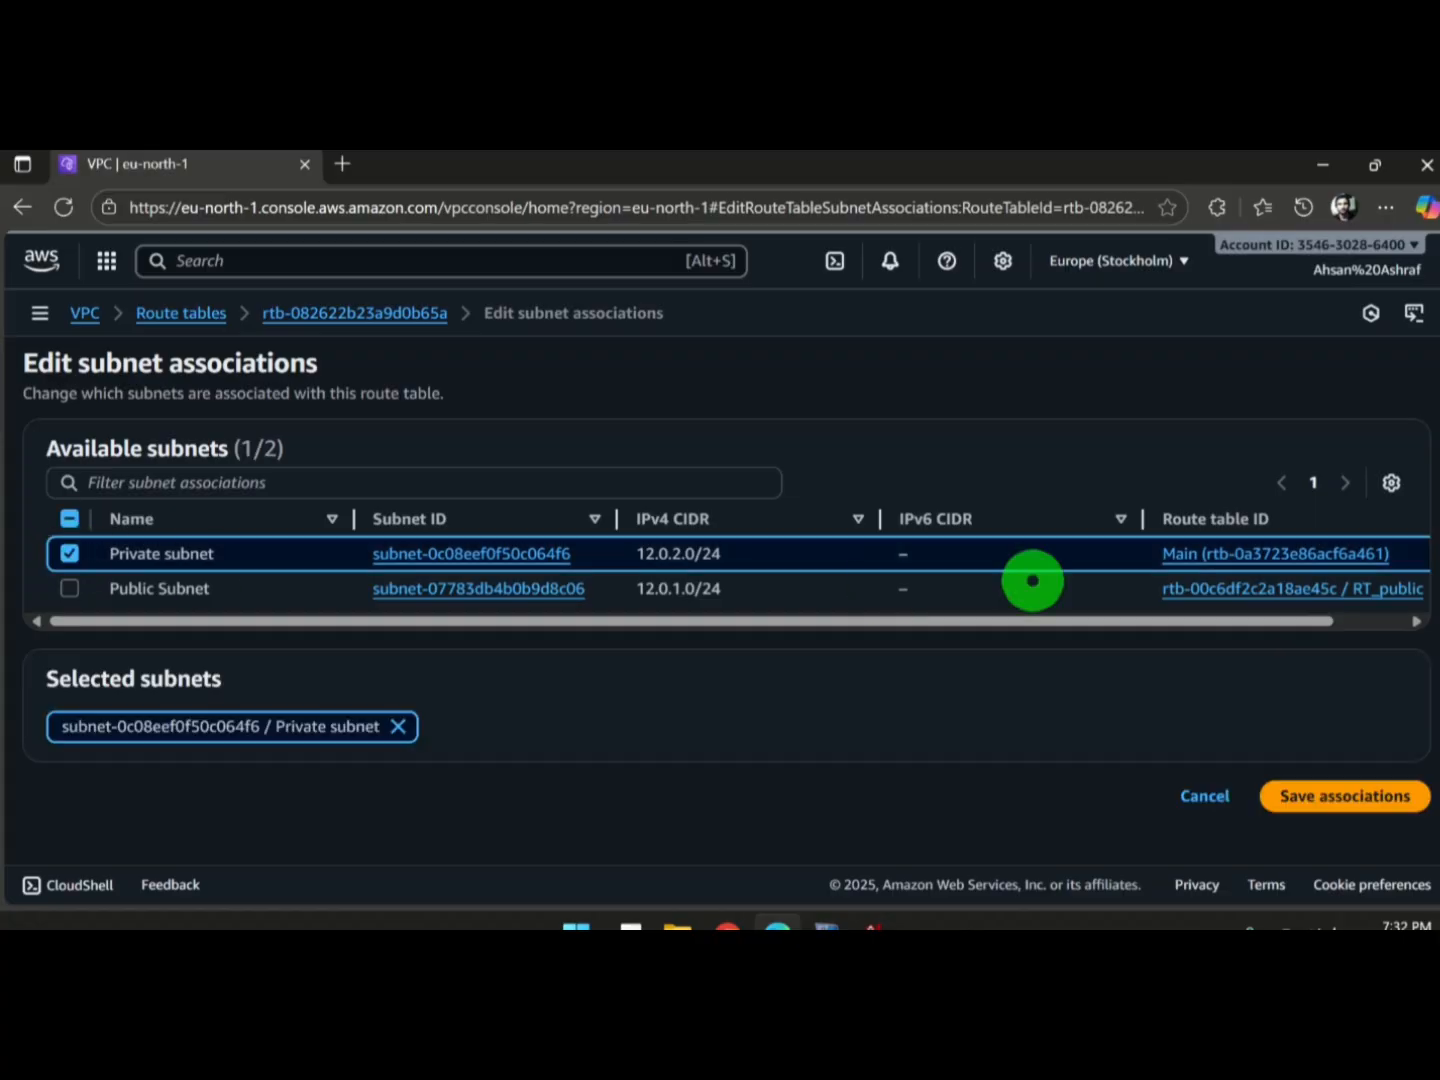
left_click(1300, 794)
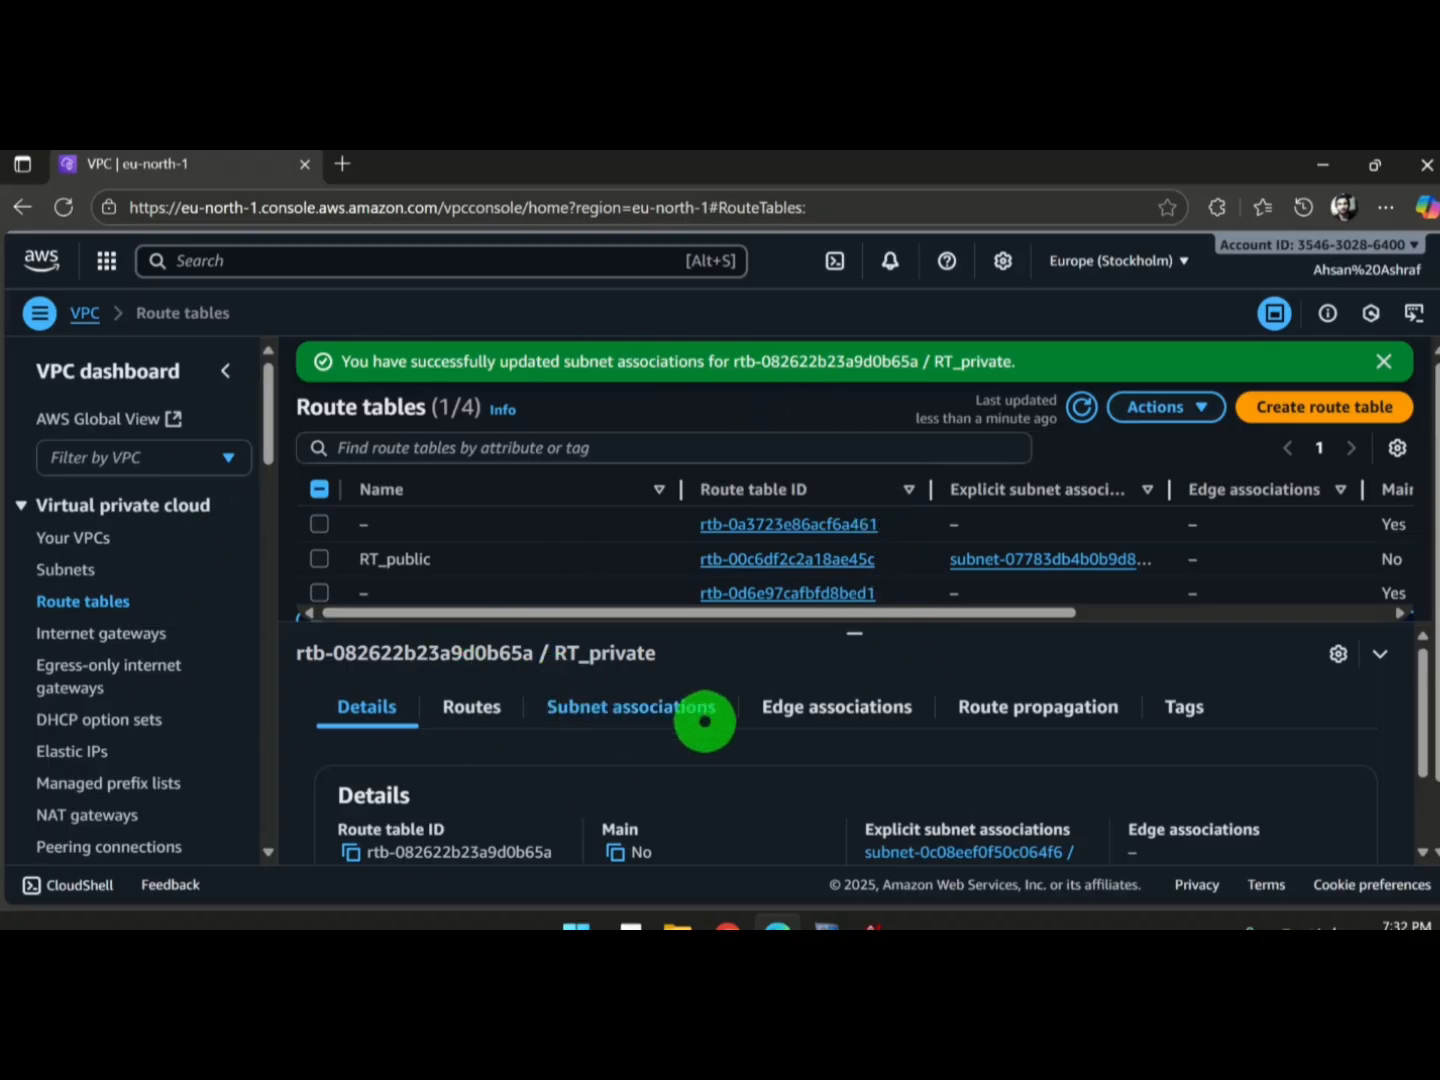
Step: Check the VPC.png architecture diagram, return to the VPC console and create an internet gateway named IGW
left_click(889, 921)
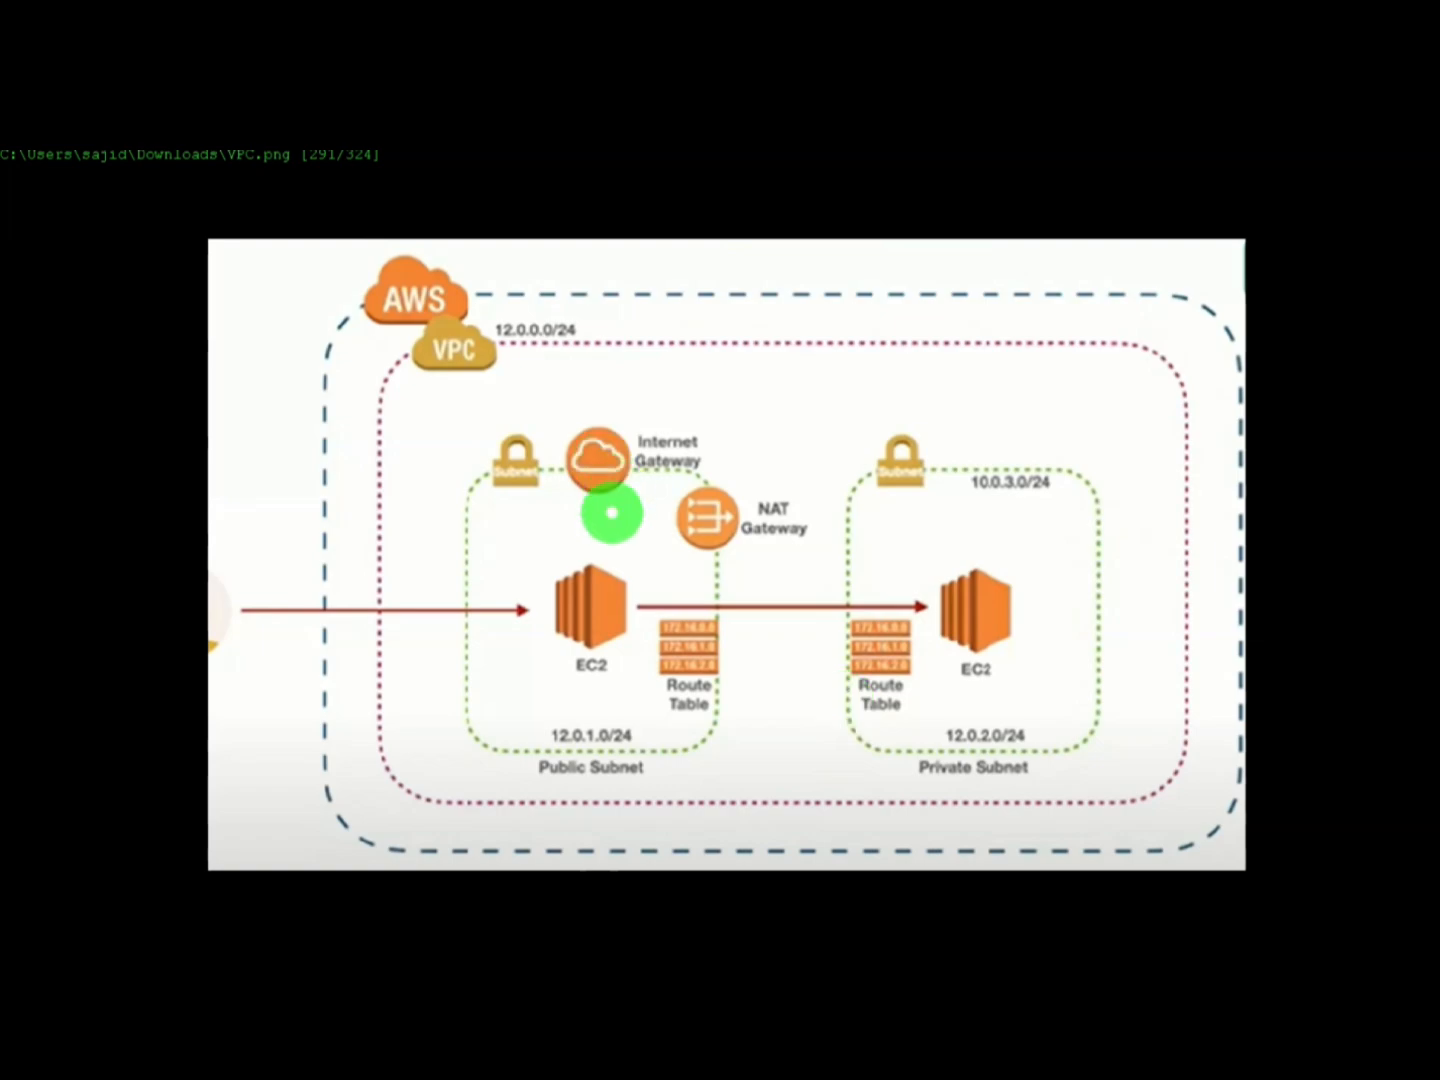
key("alt+Tab")
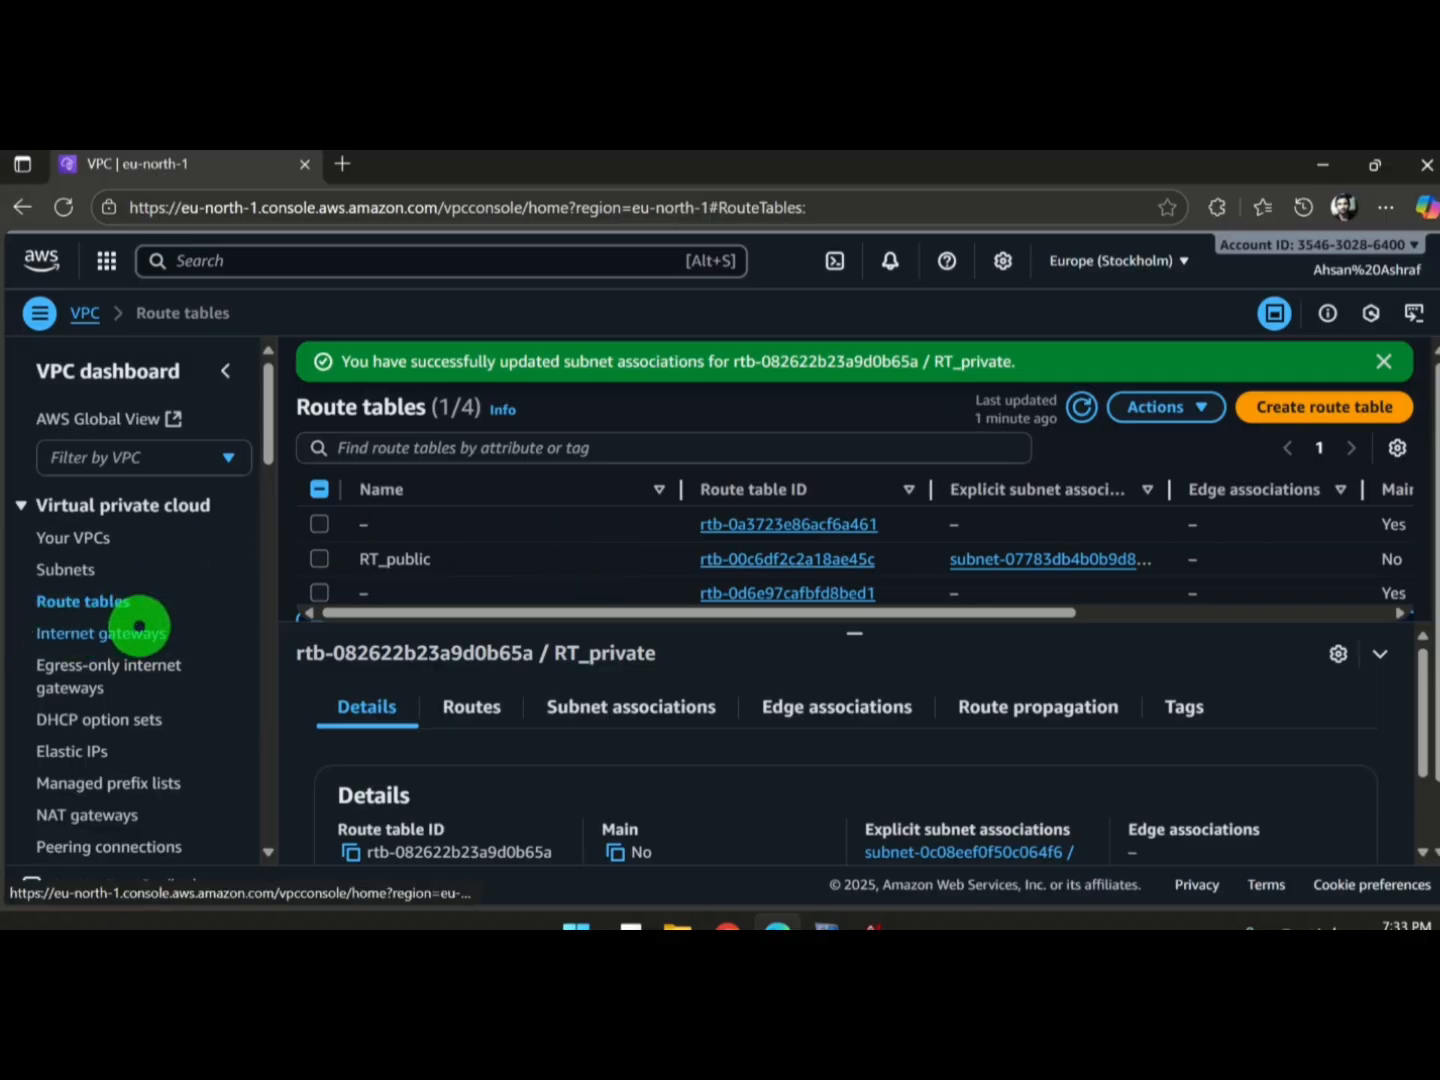
left_click(139, 626)
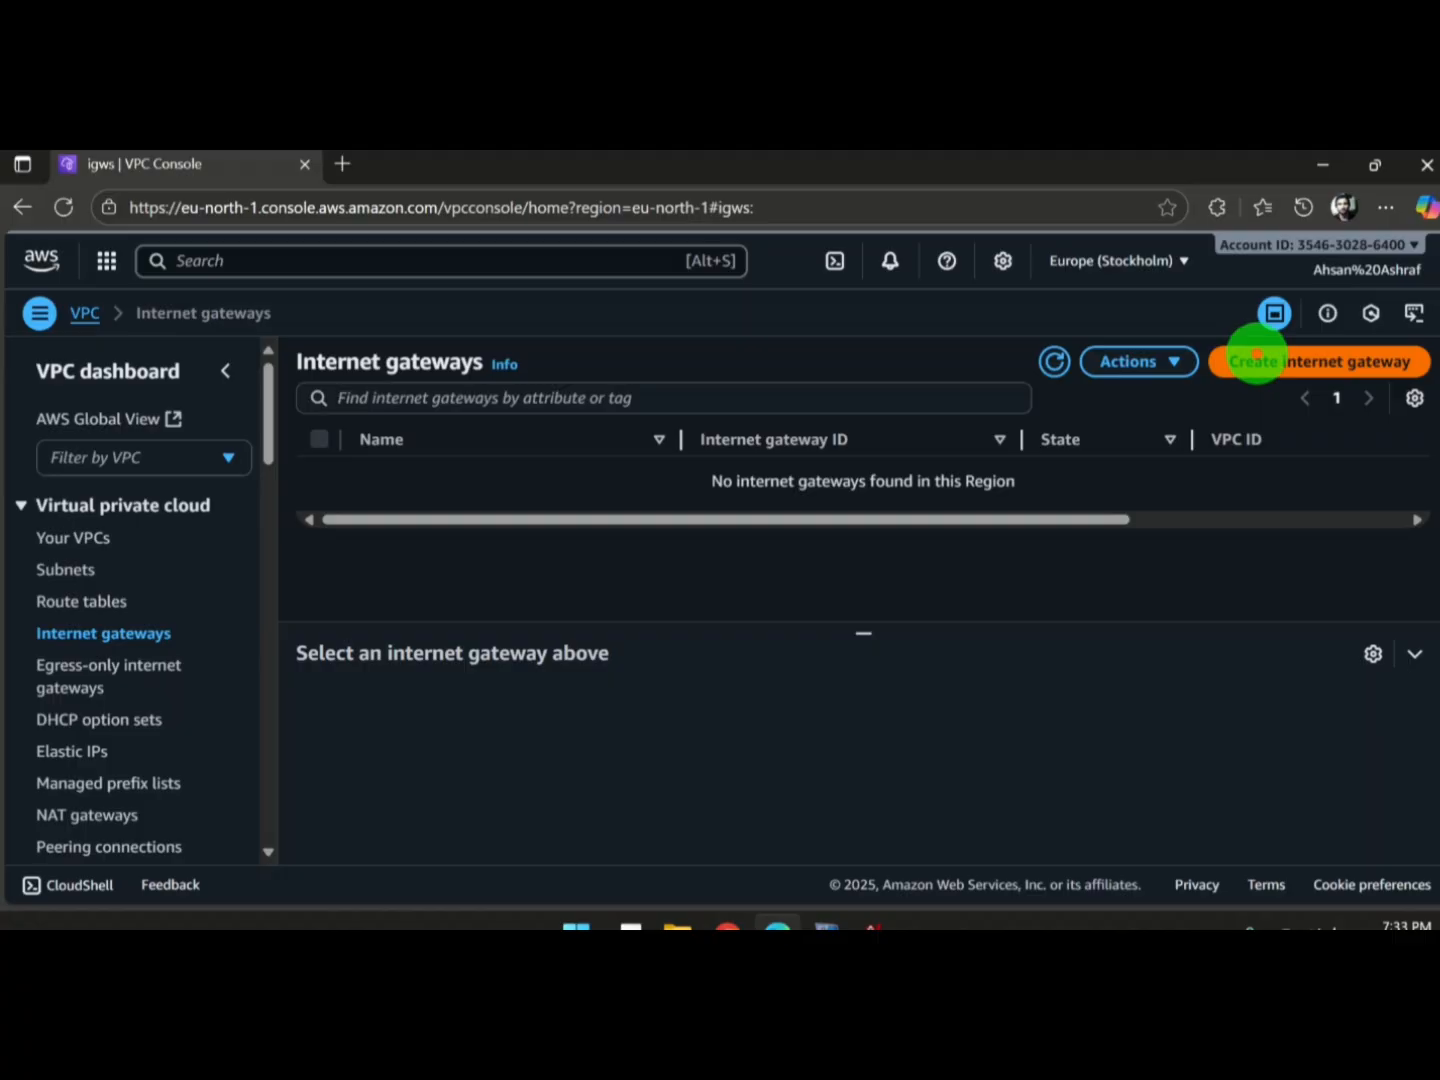
left_click(1256, 352)
left_click(209, 520)
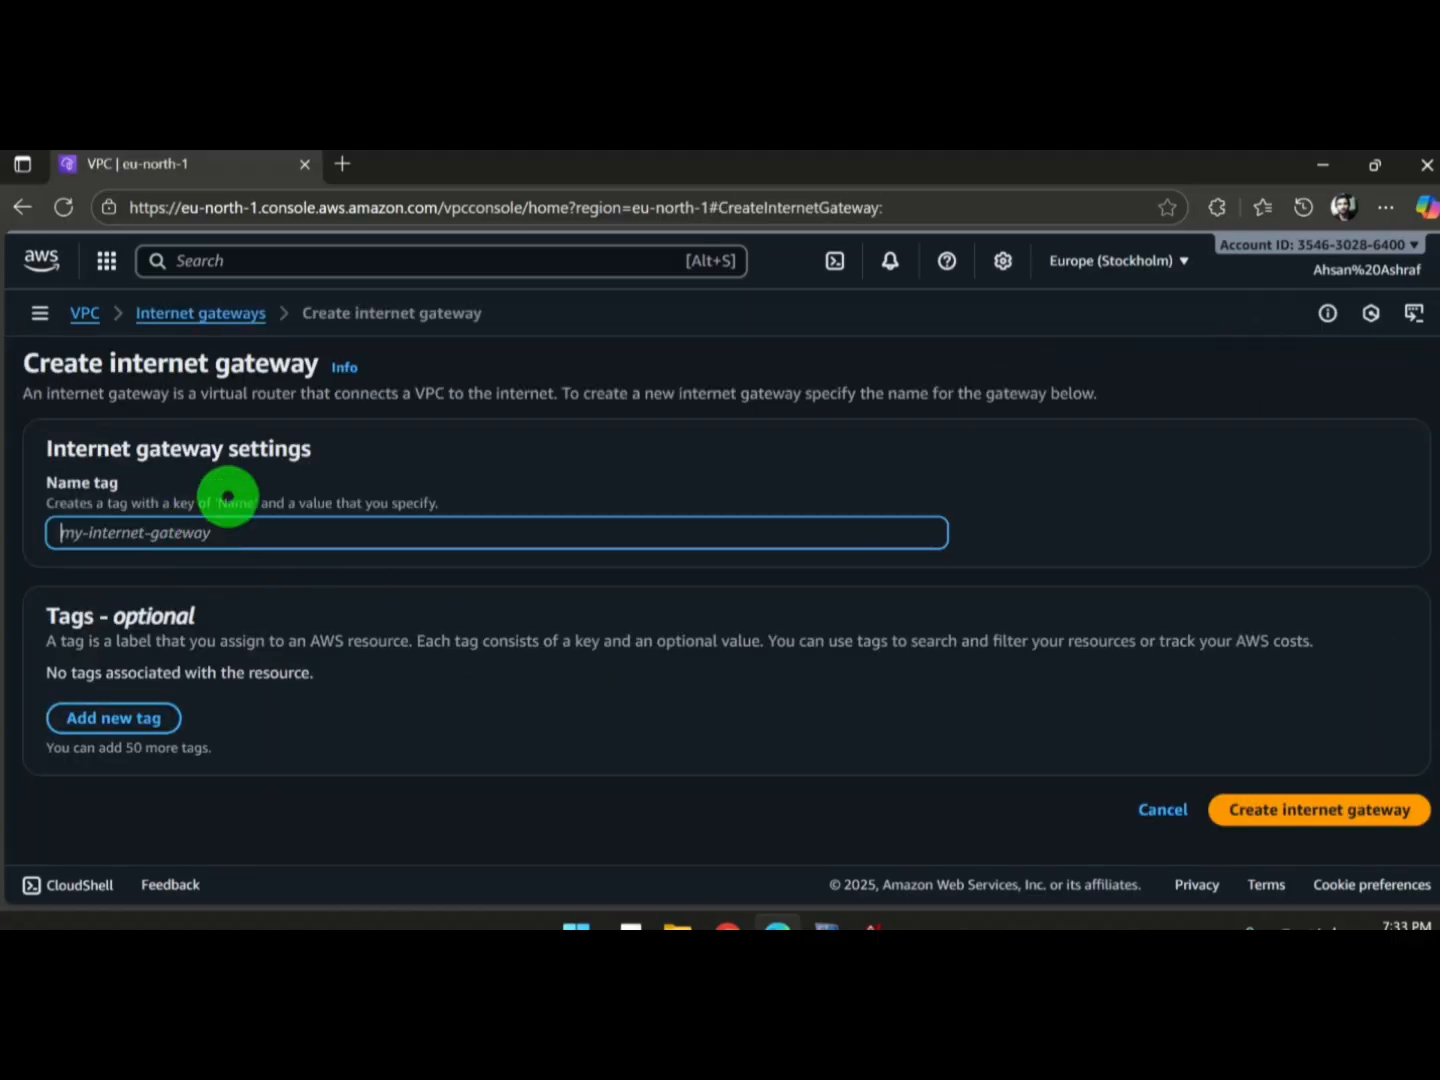
type("IGW")
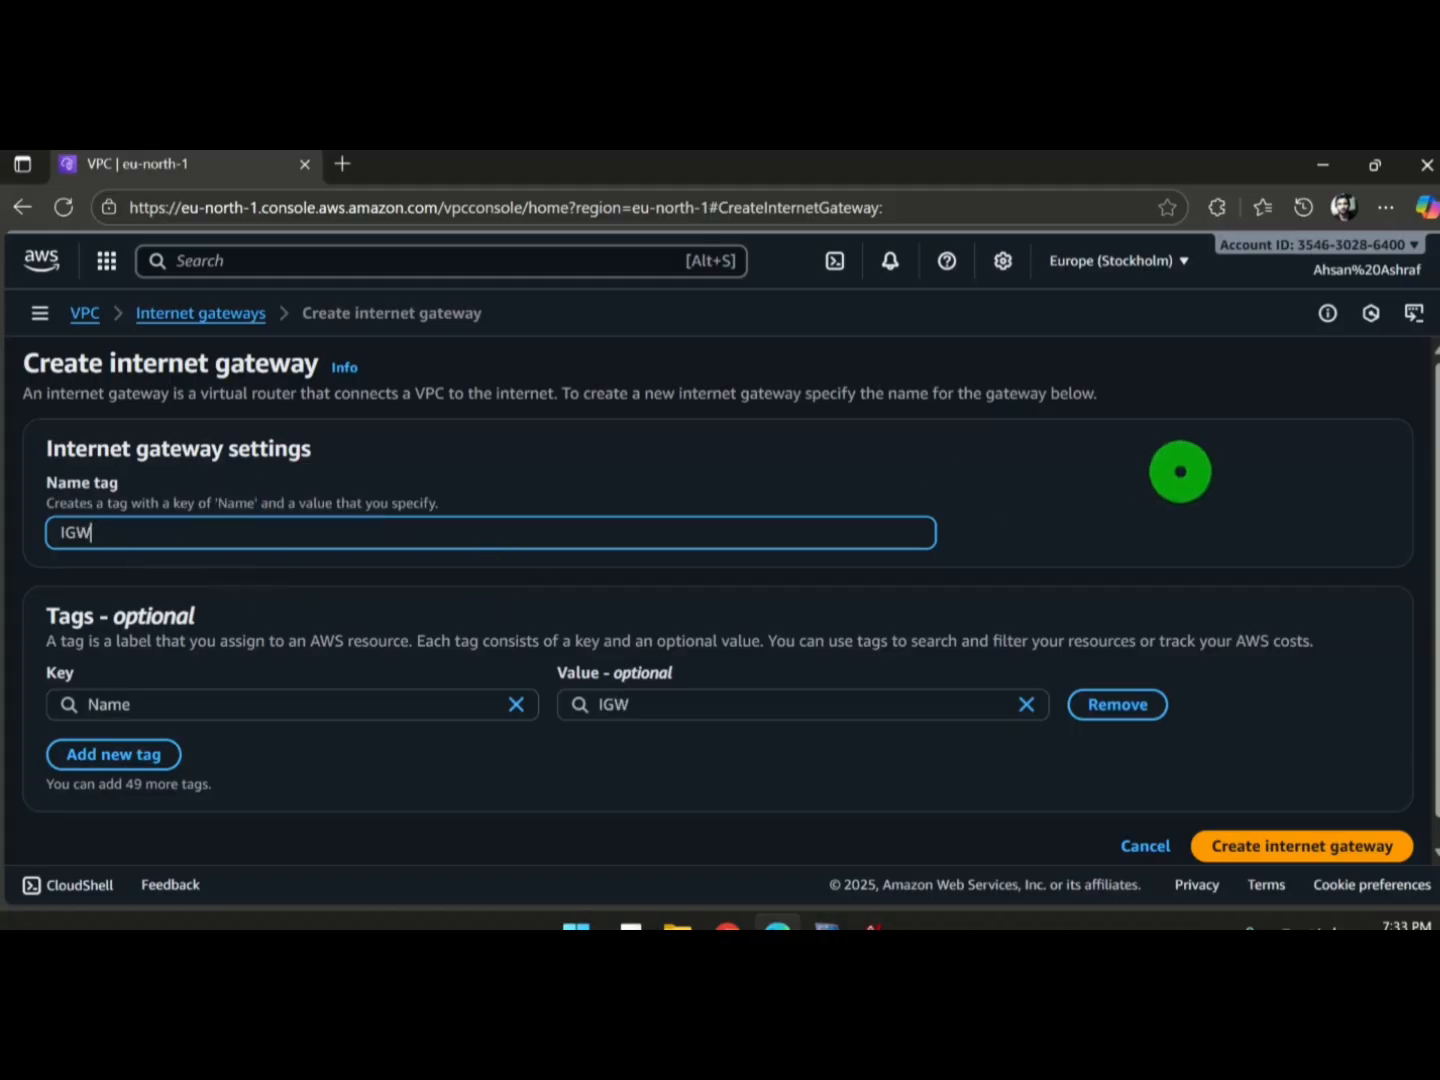
scroll(1436, 540, "down", 1)
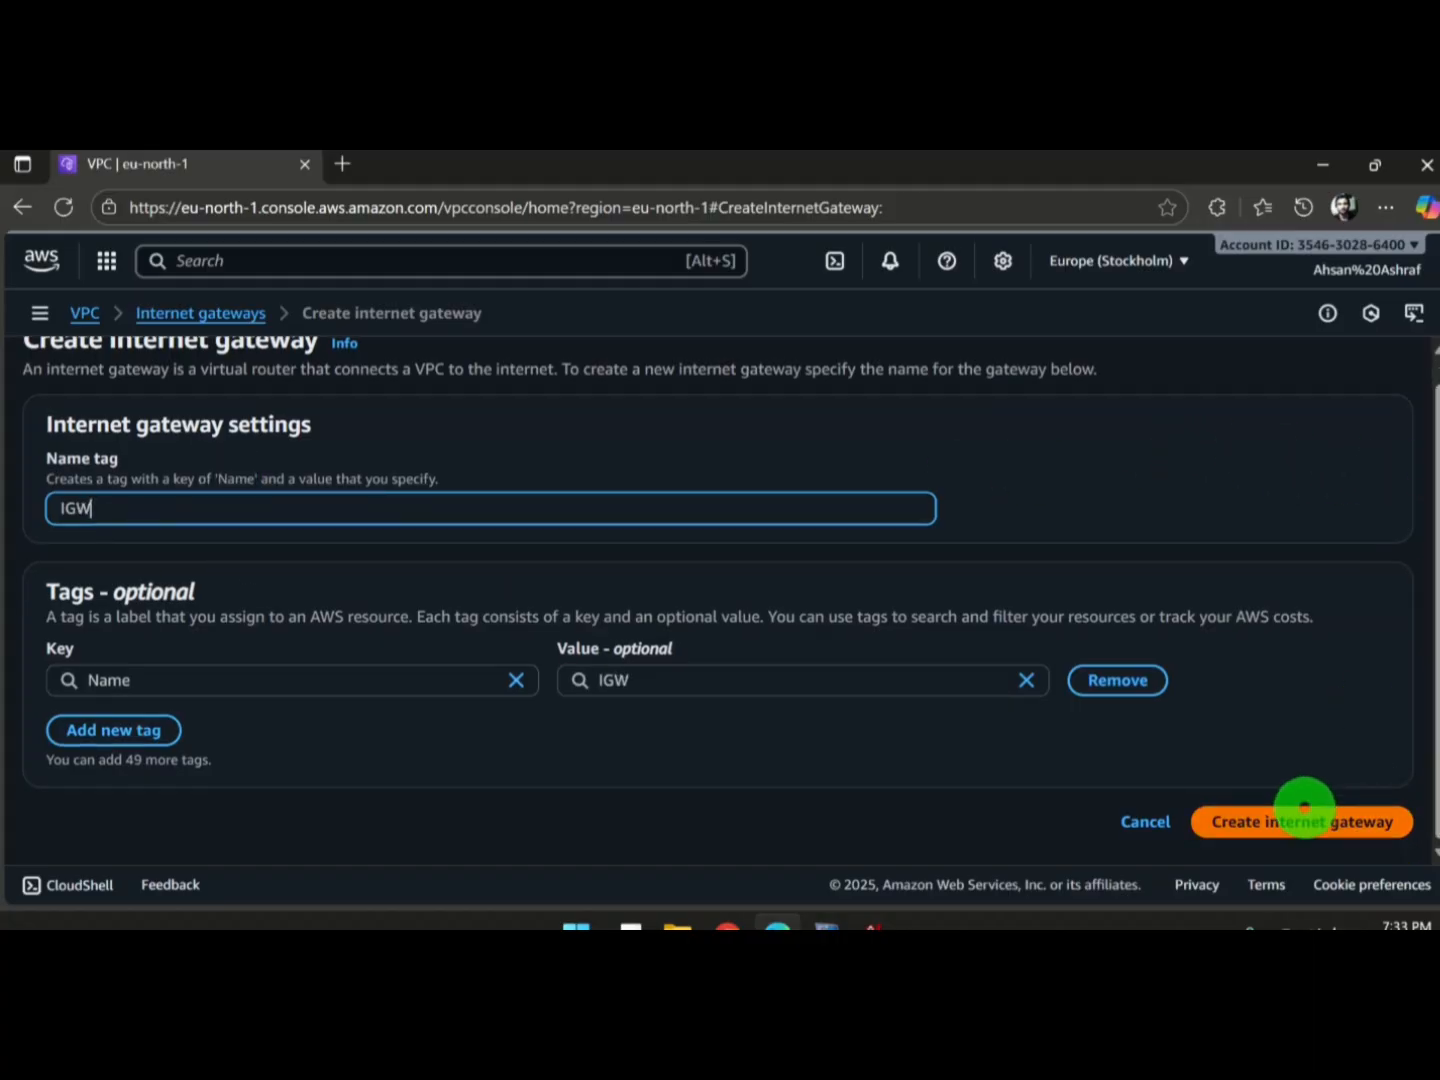
left_click(1302, 807)
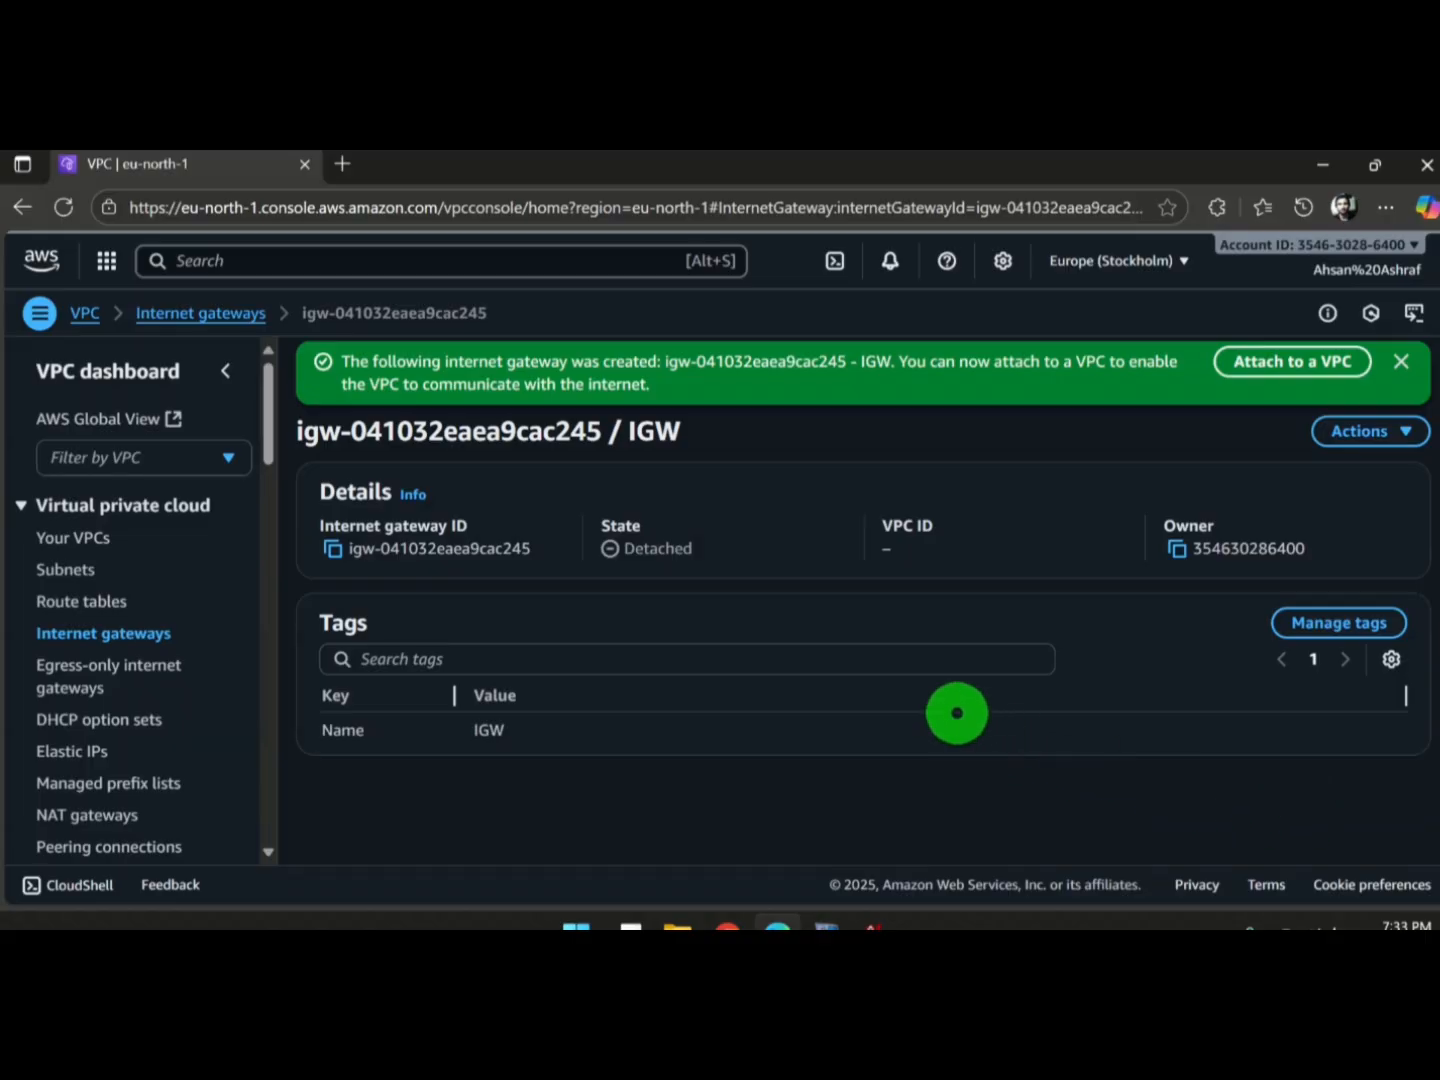
Step: Attach the IGW internet gateway to the Myvpc VPC
left_click_drag(356, 361, 849, 357)
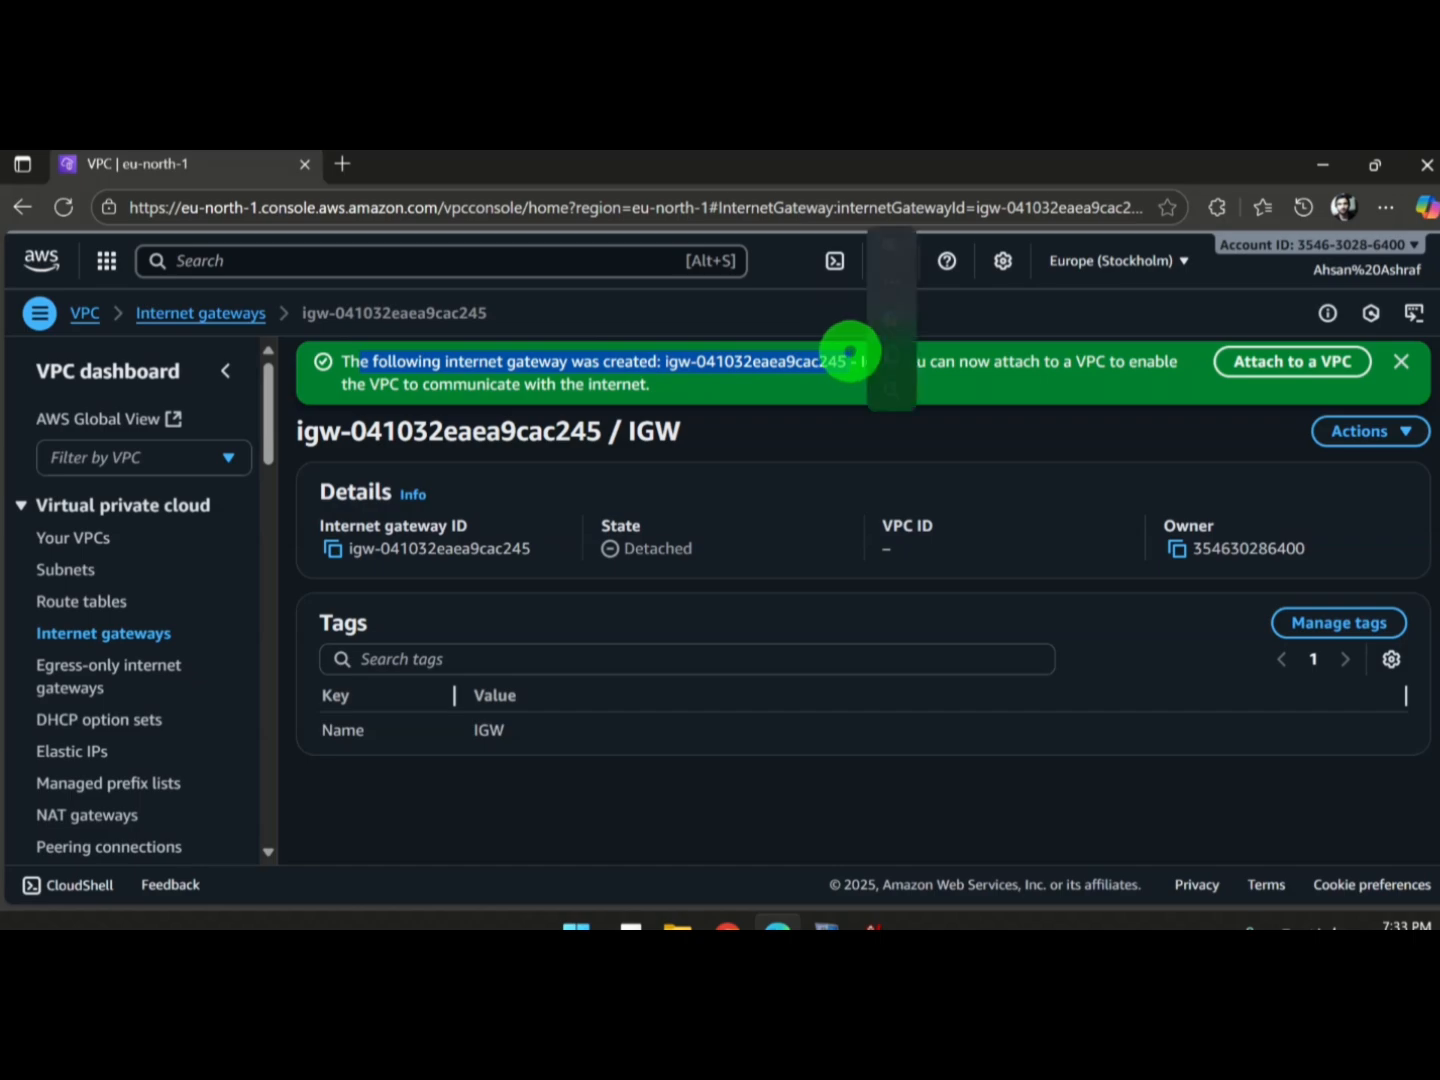
left_click(1167, 387)
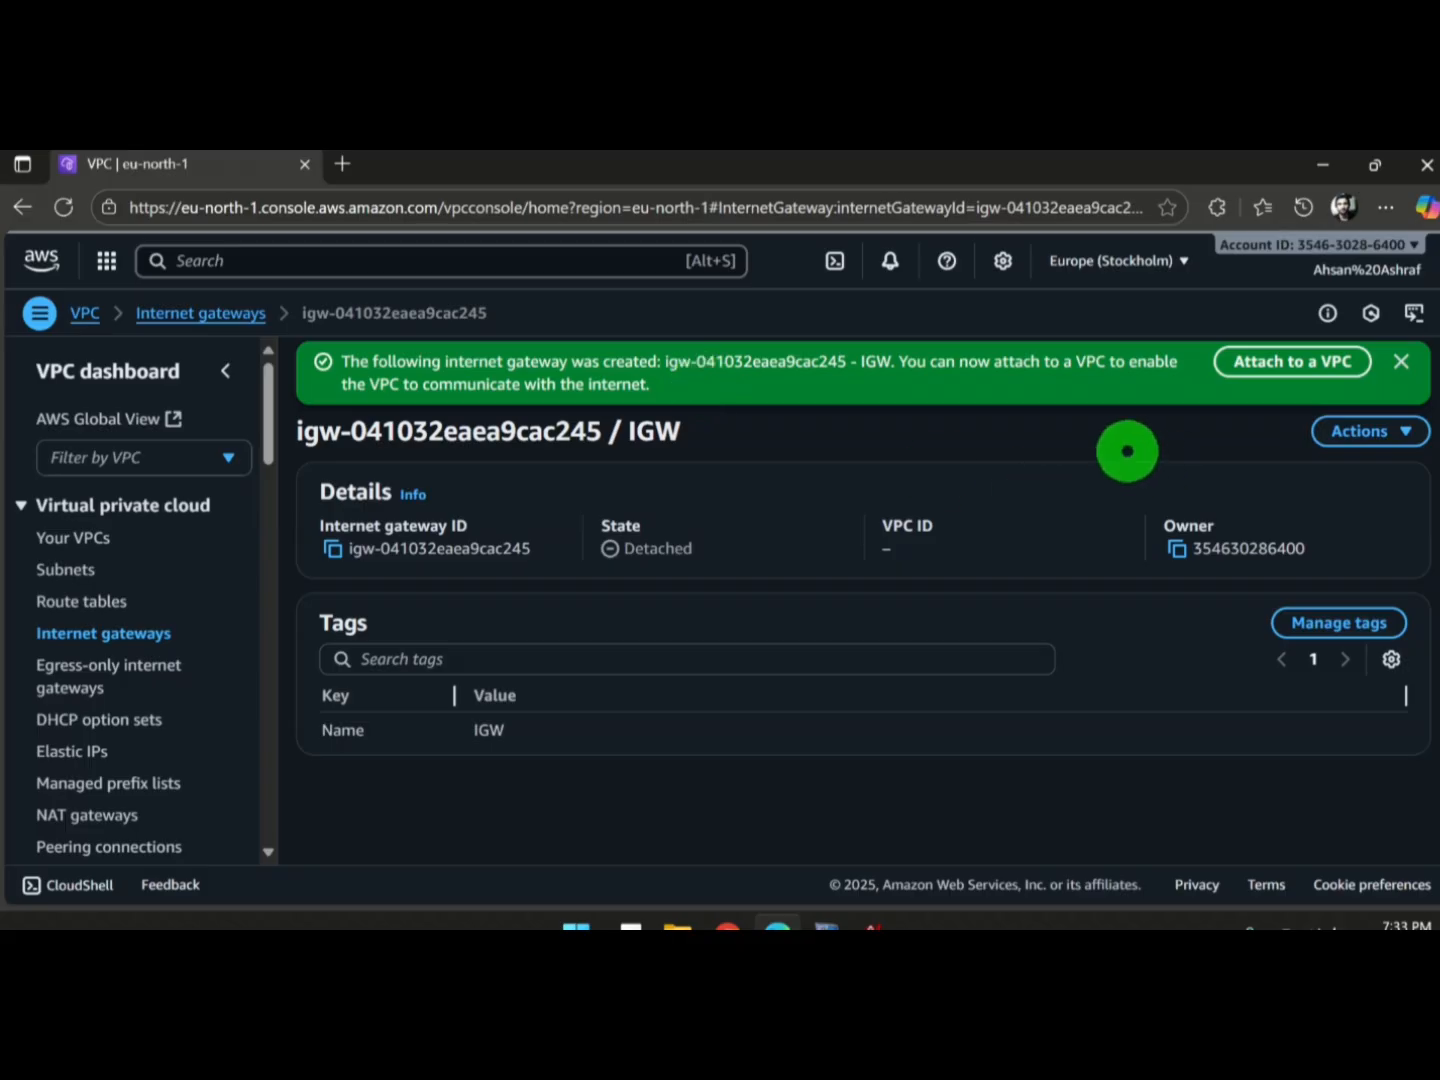
left_click(1265, 352)
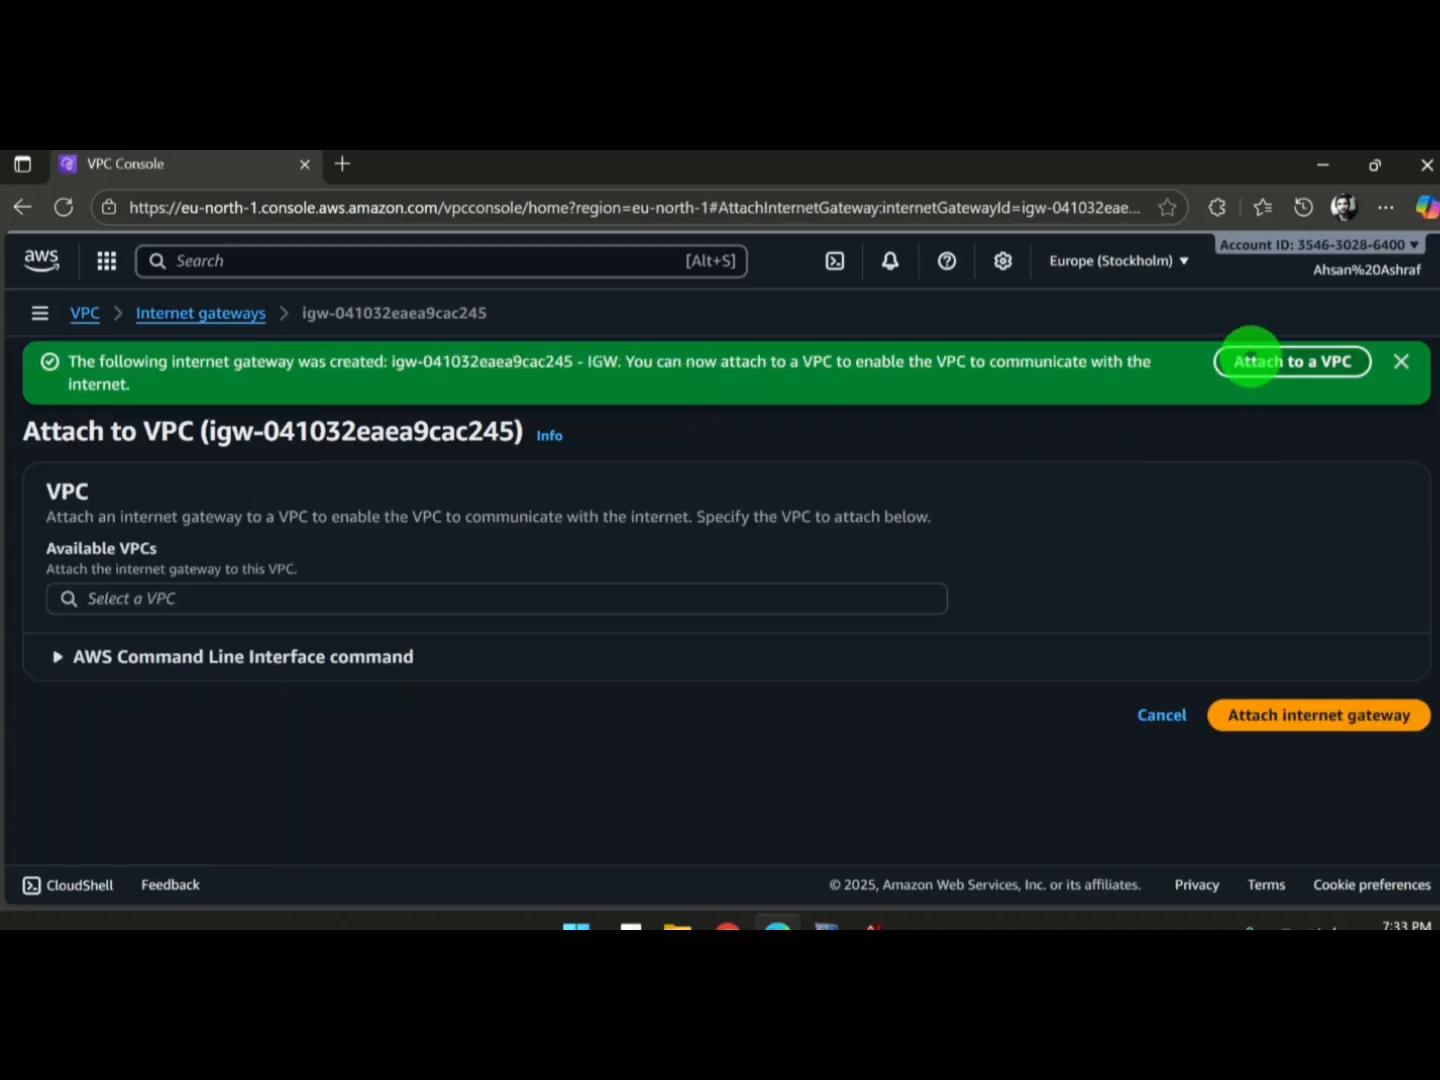
left_click(230, 603)
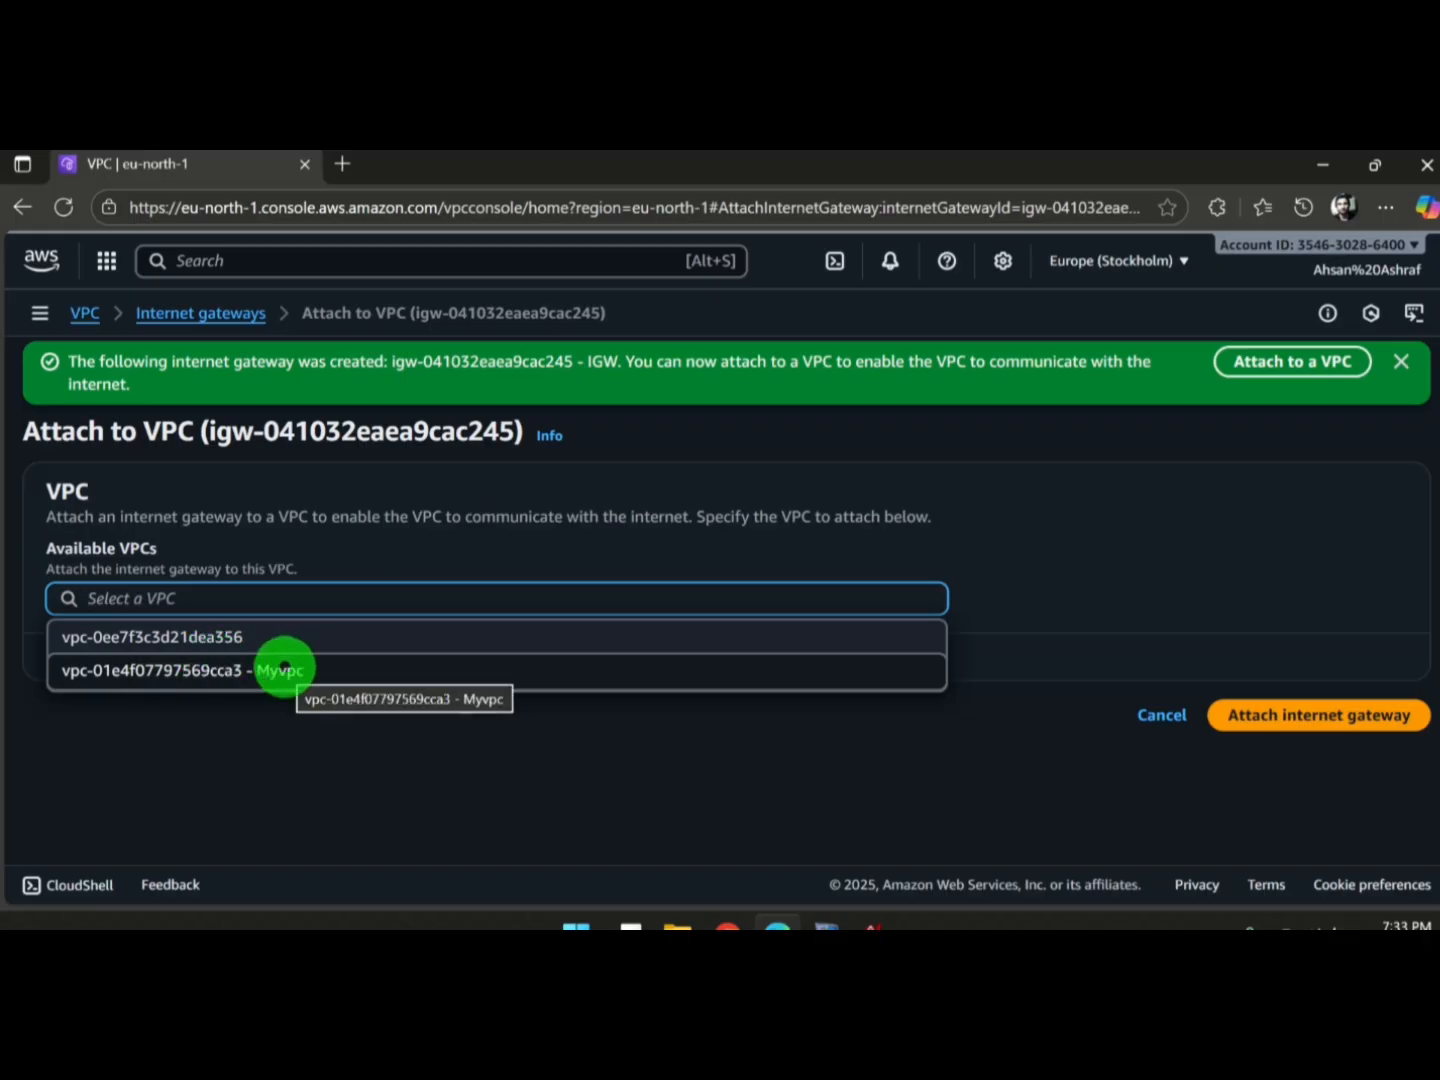
left_click(284, 668)
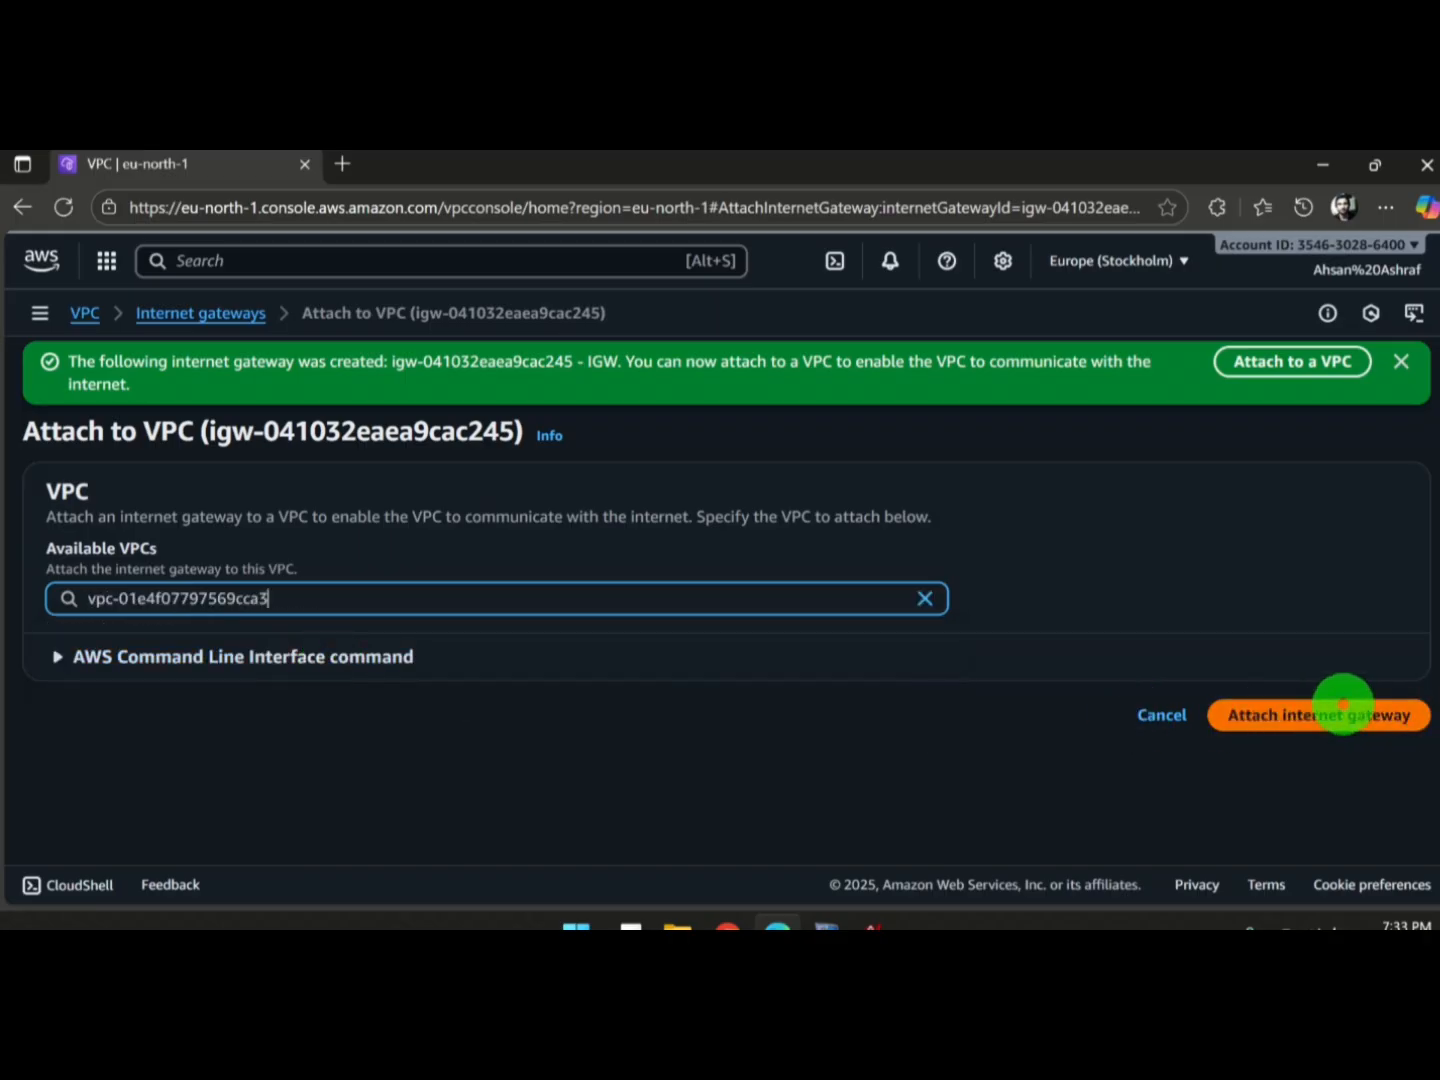
left_click(1342, 712)
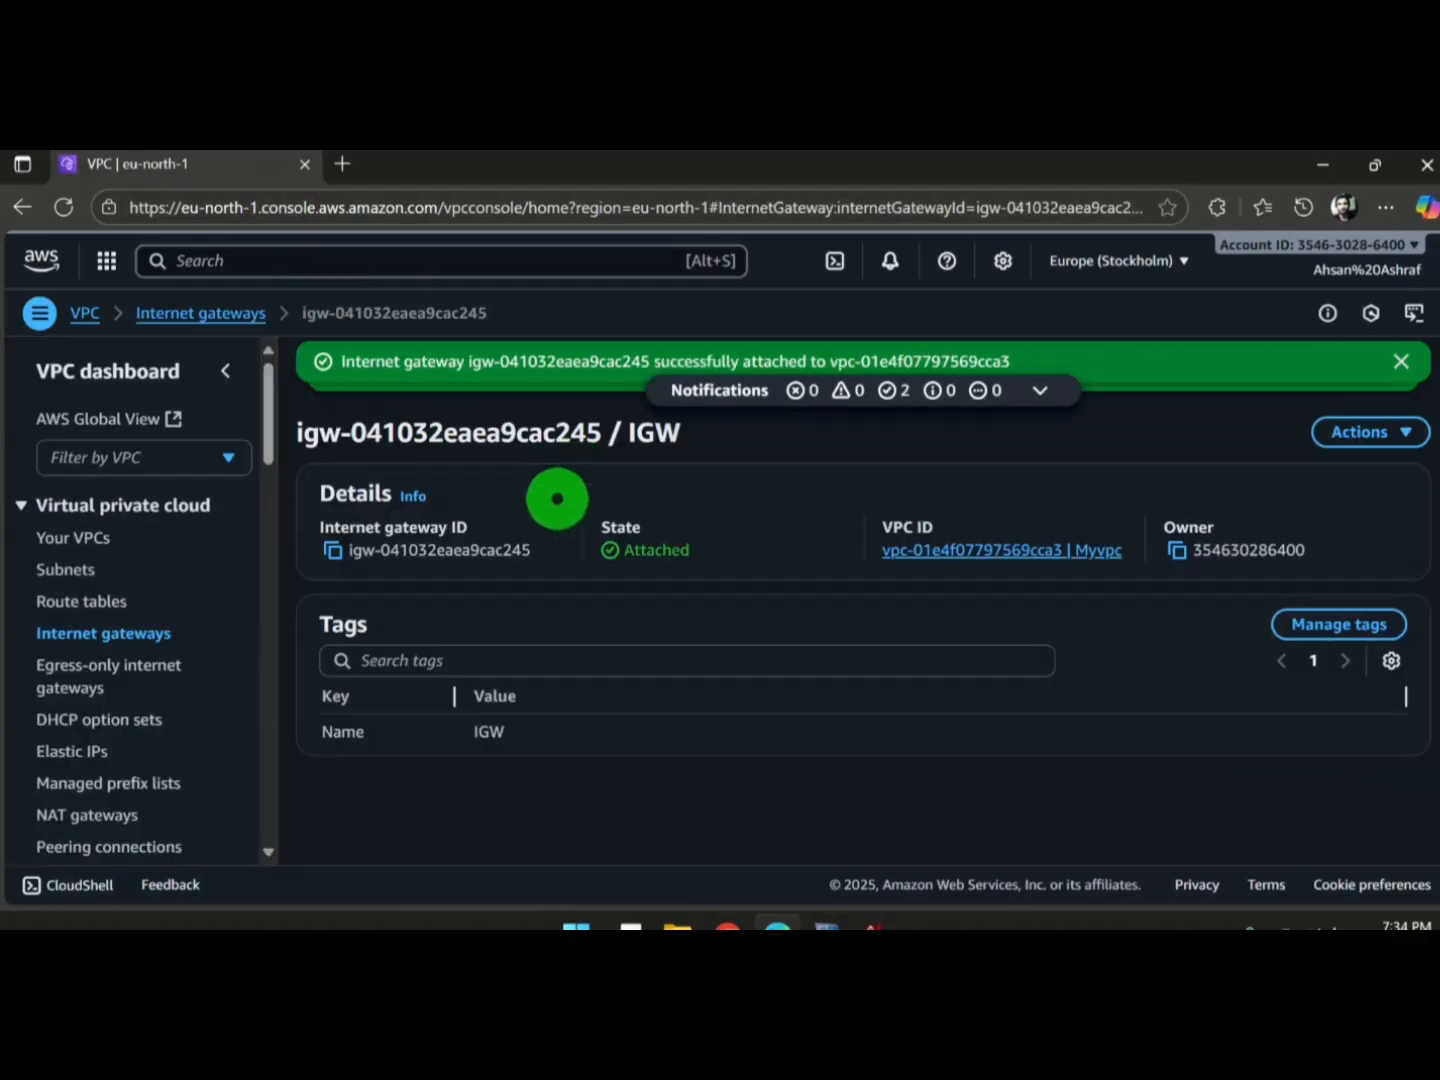
Step: Start a new NAT gateway named NATGW and place it in the Public Subnet
key("alt+Tab")
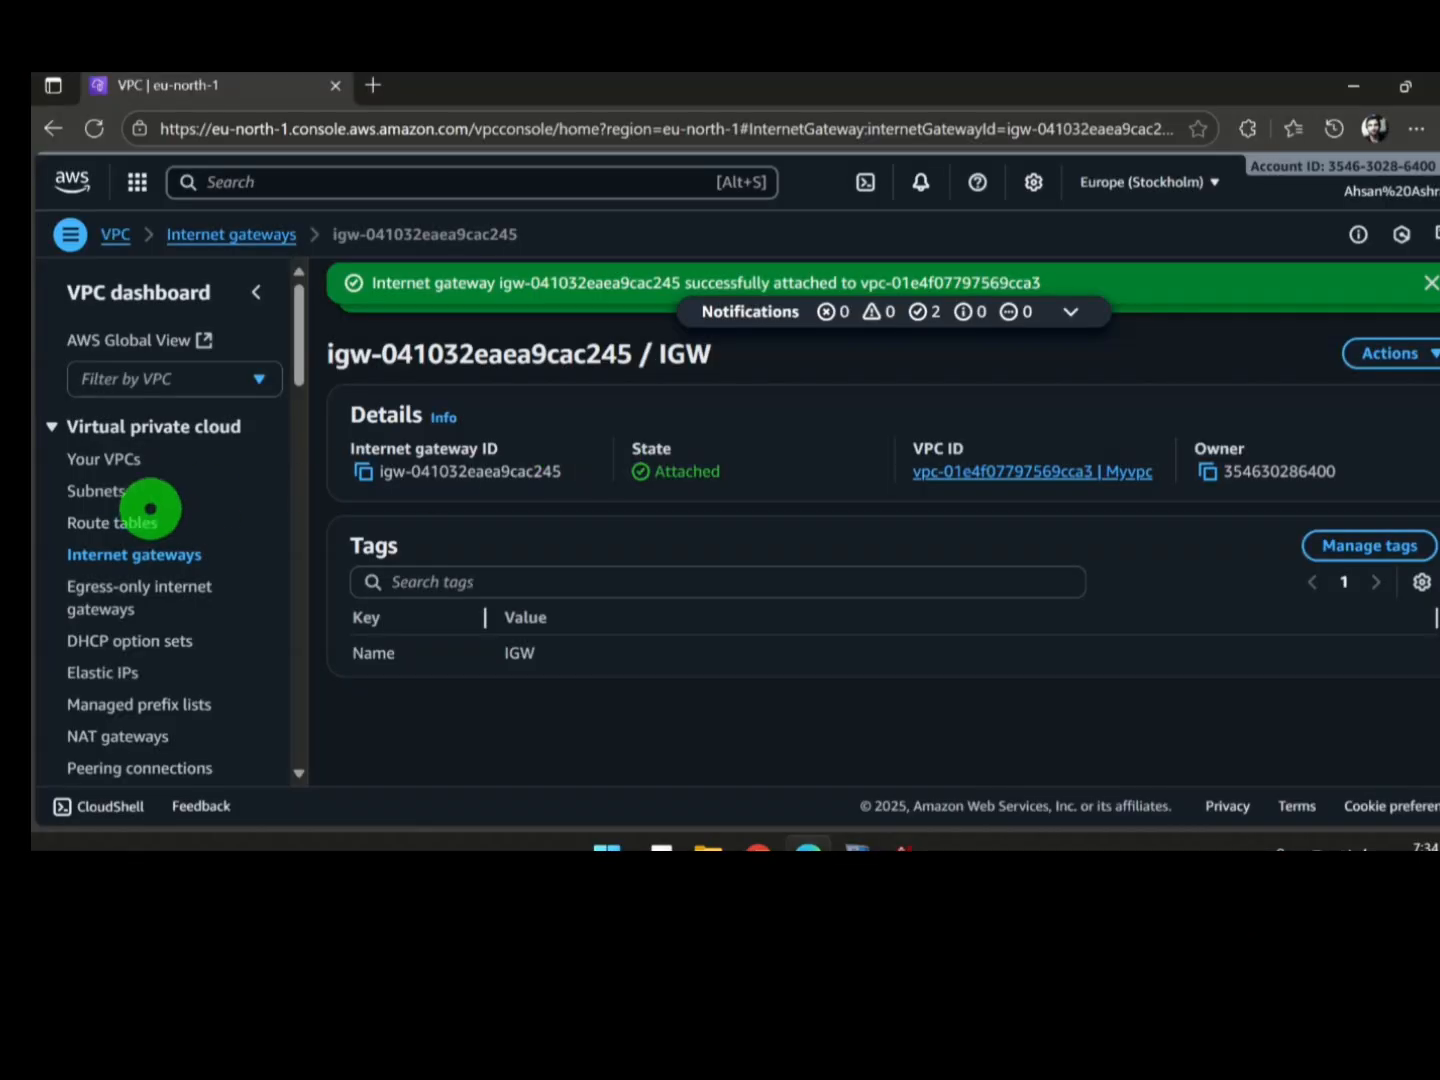
left_click_drag(296, 321, 296, 350)
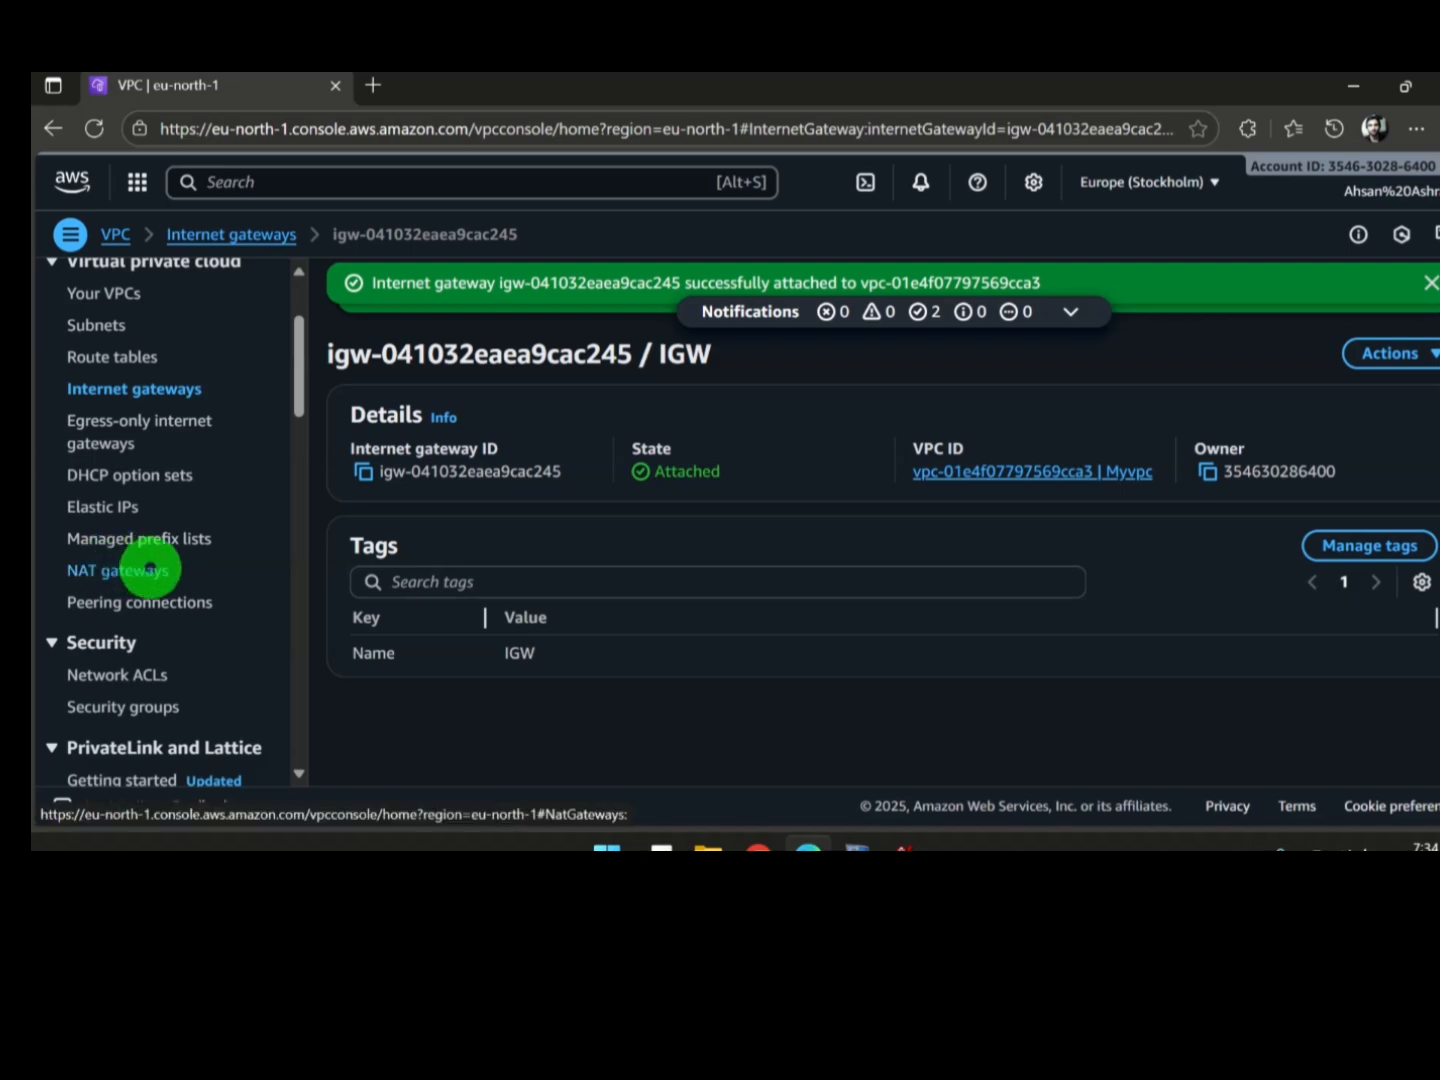
left_click(150, 570)
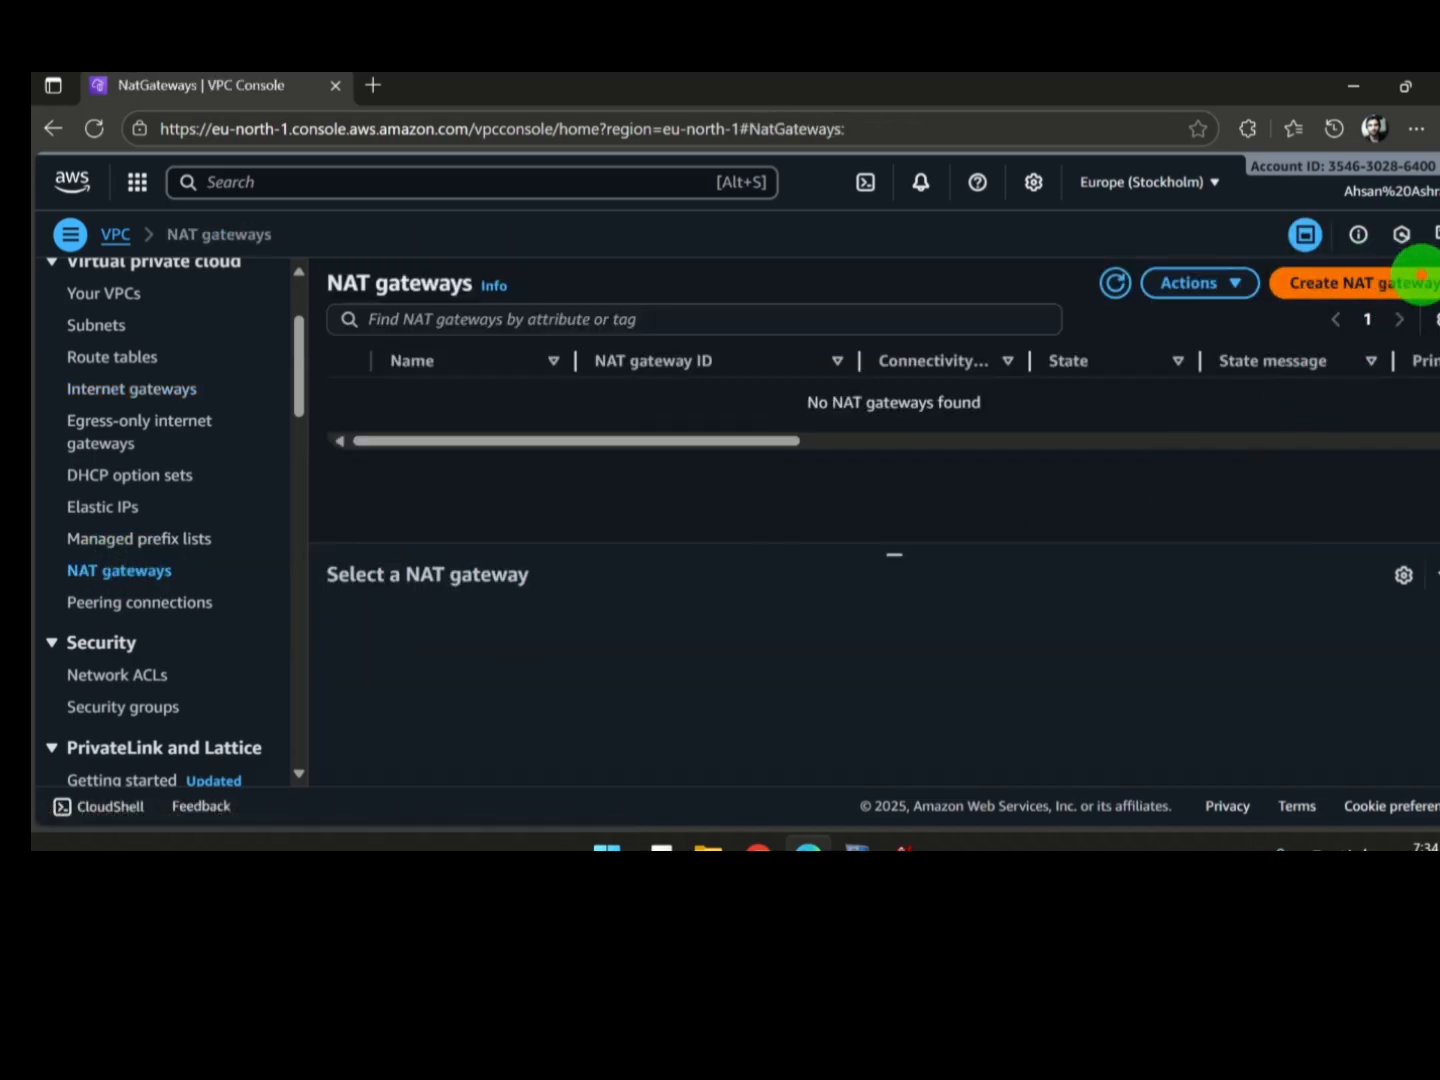
left_click(1422, 276)
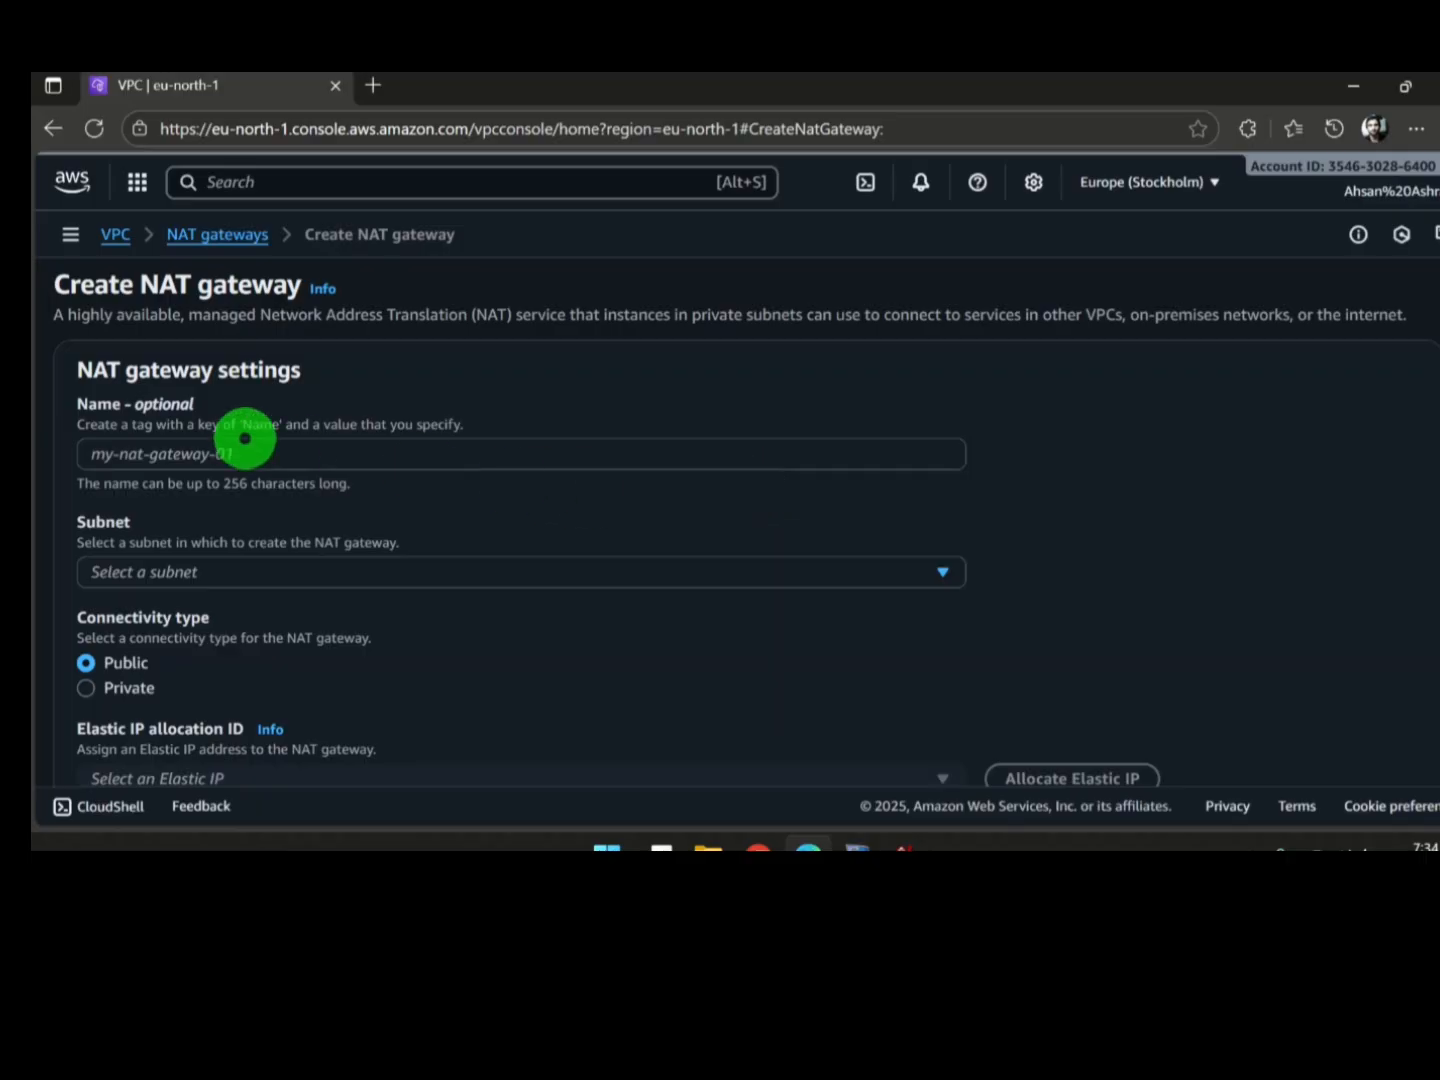
left_click(248, 440)
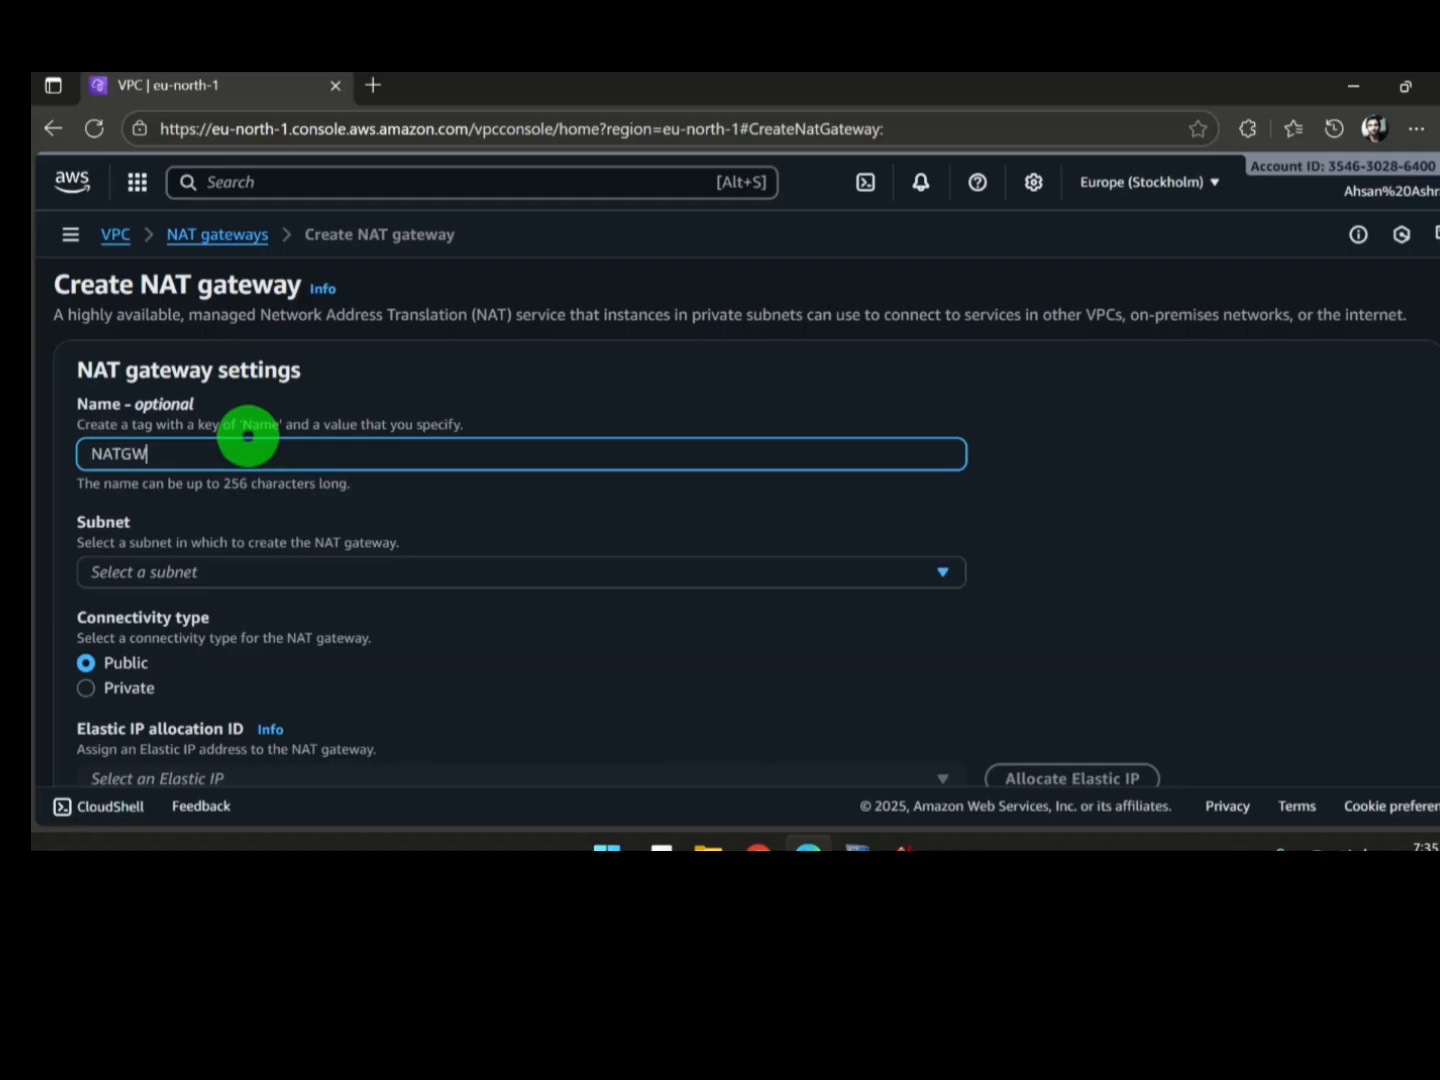
left_click(264, 566)
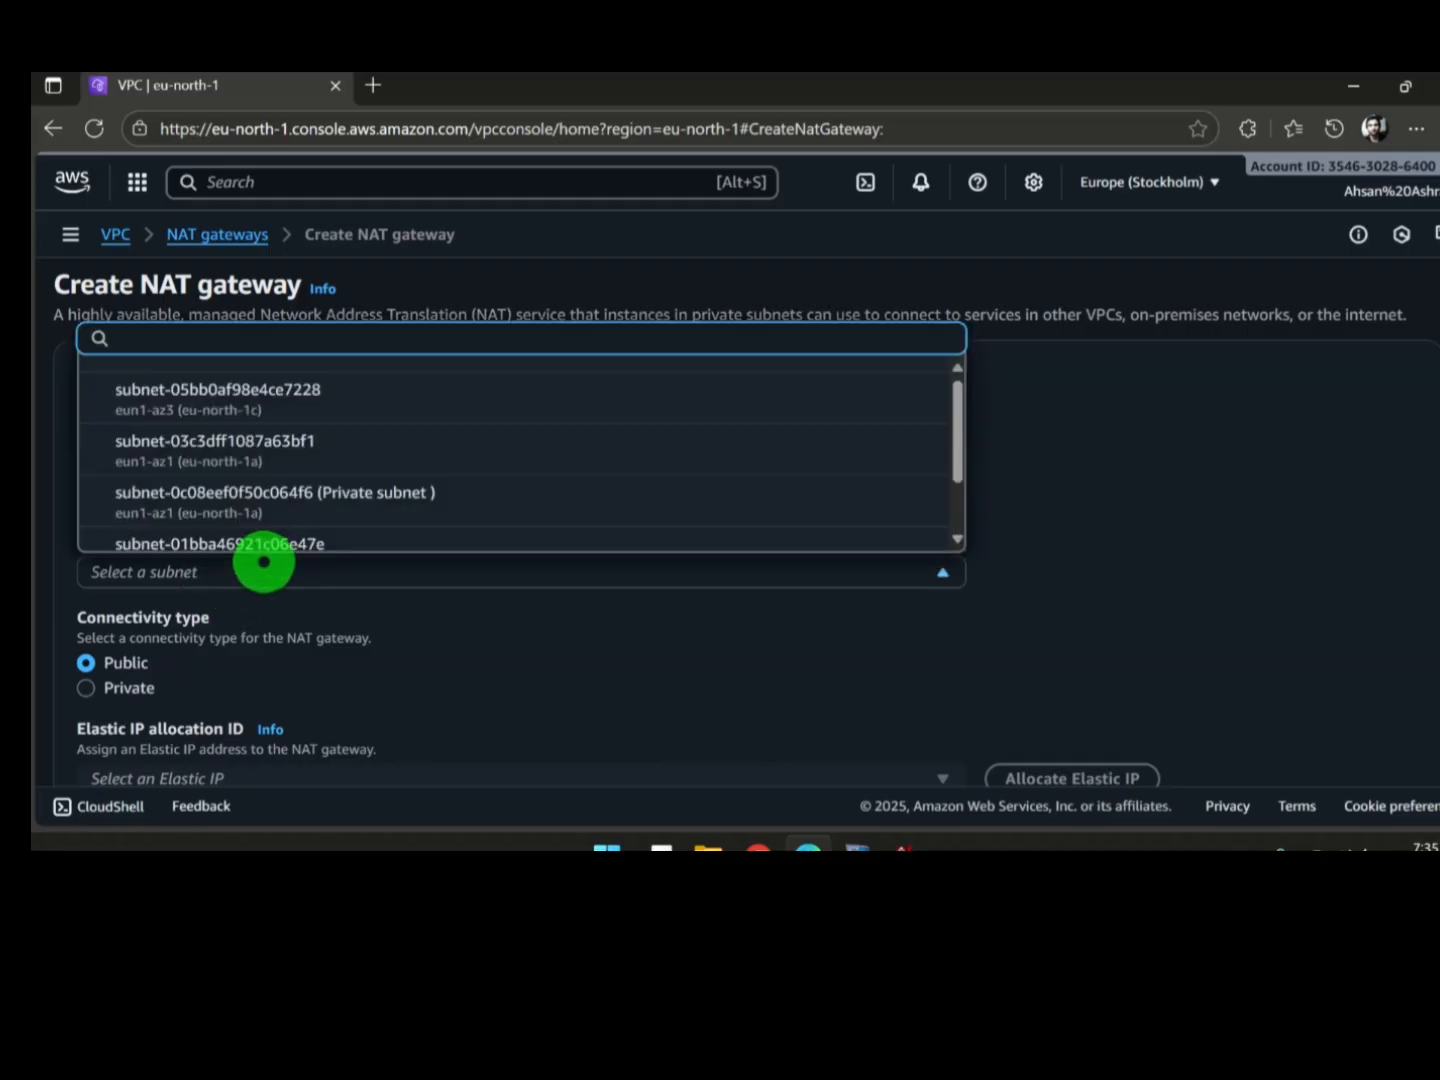
scroll(659, 440, "down", 2)
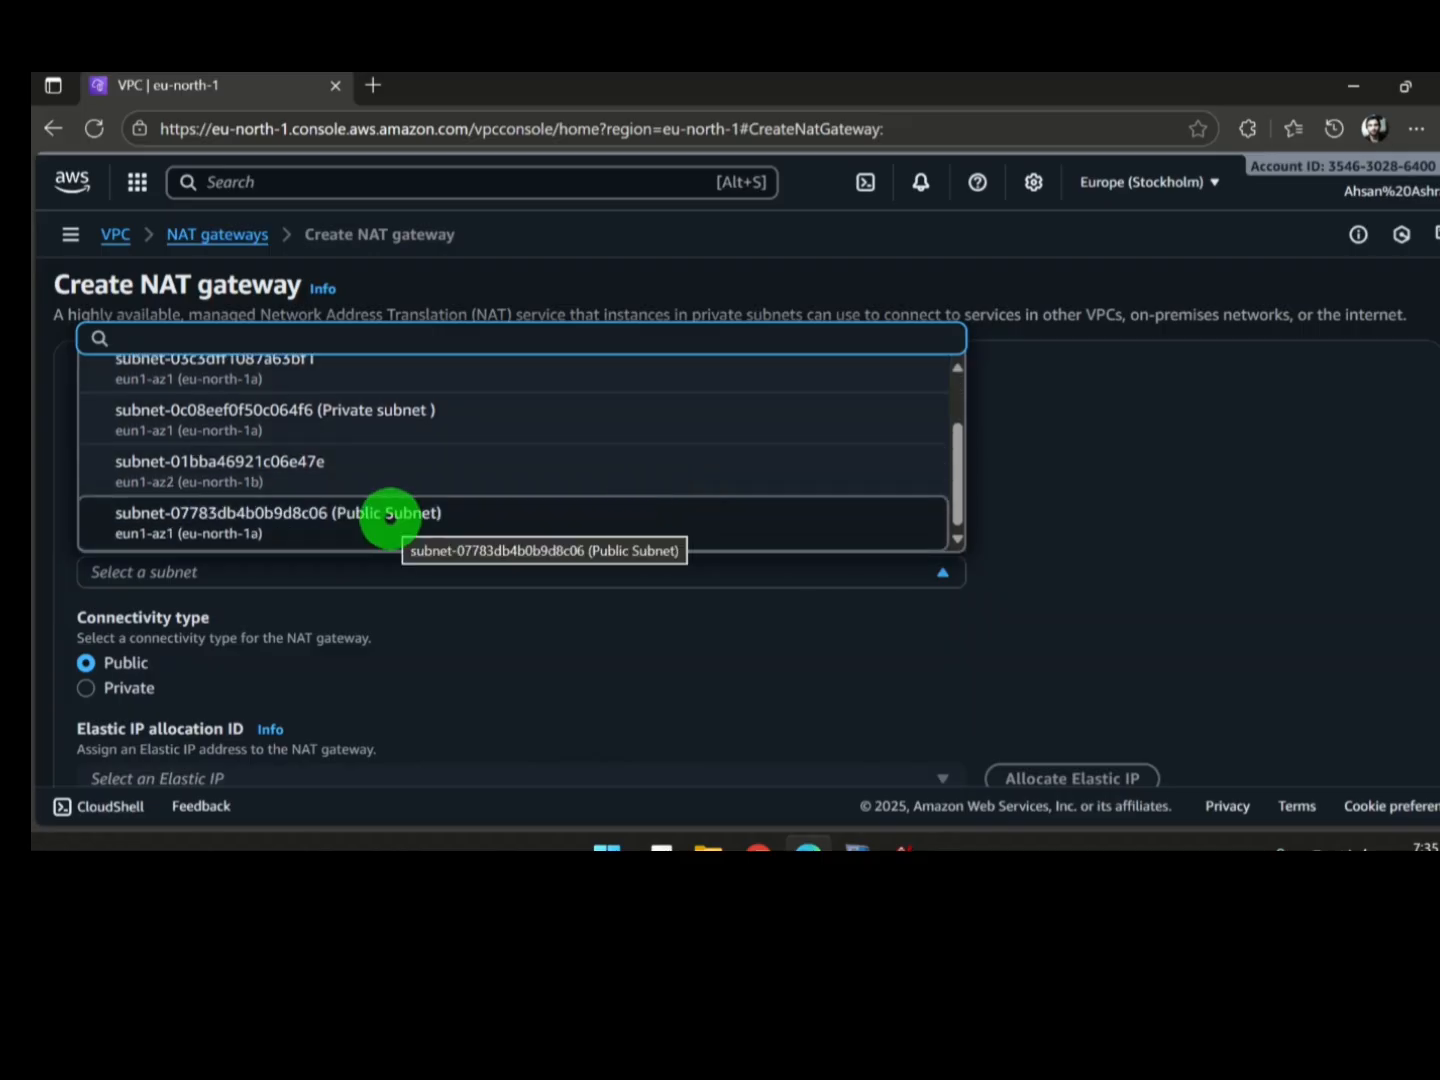
left_click(320, 519)
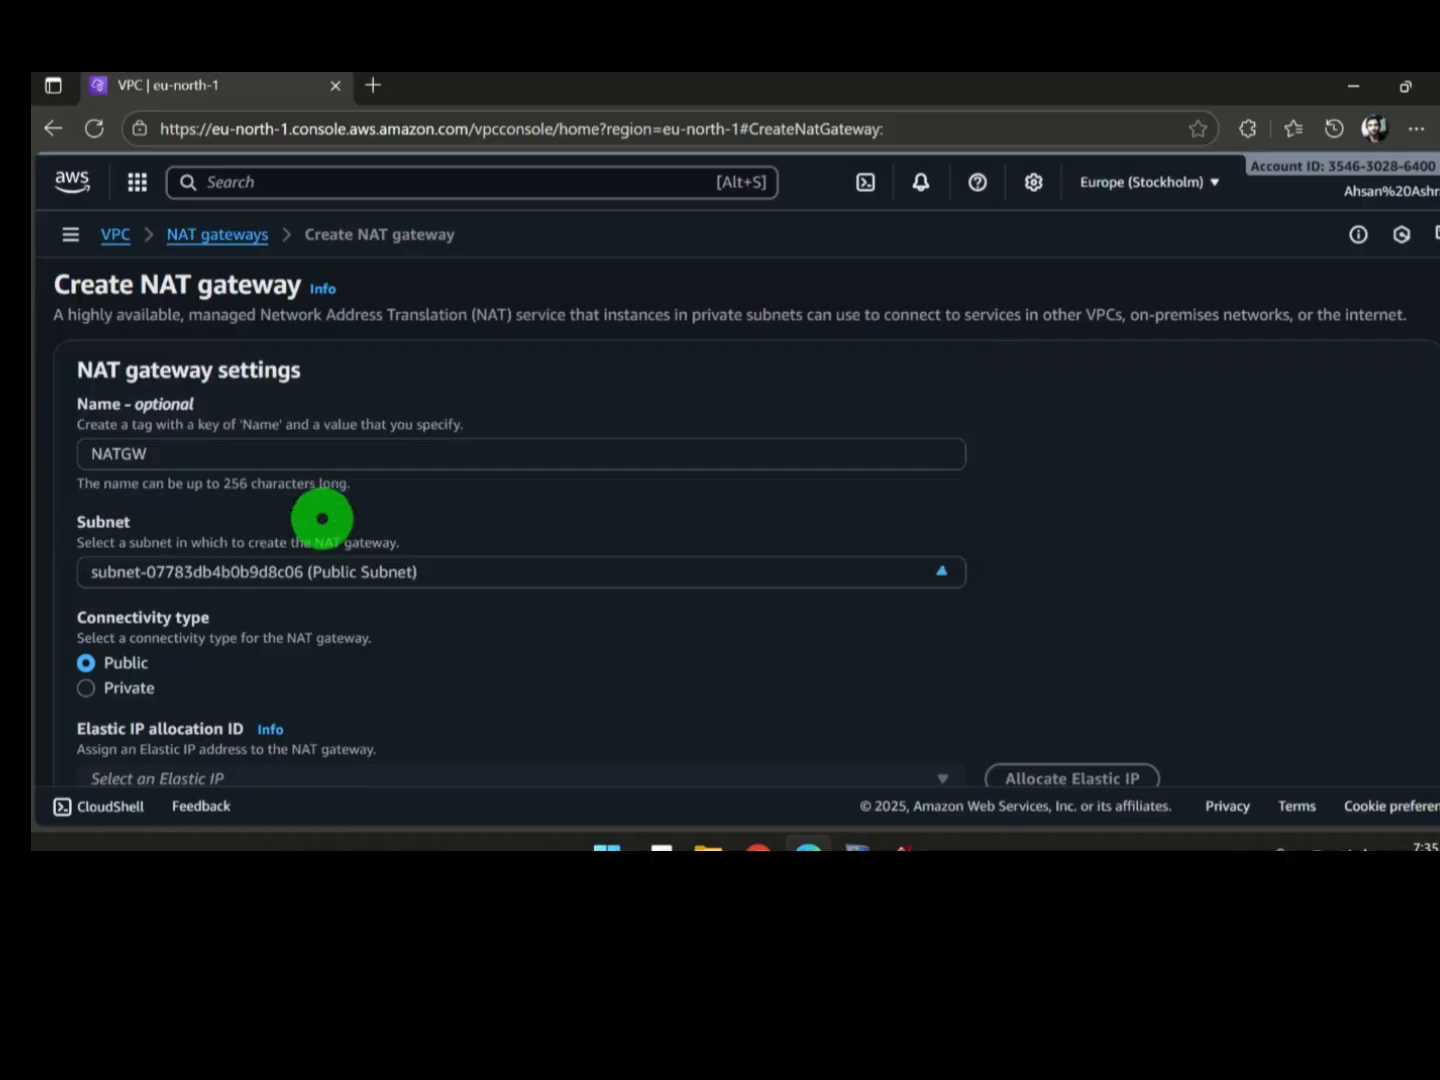
Step: Allocate a new Elastic IP for NATGW, keep its connectivity type Public, and create the NAT gateway
scroll(720, 520, "down", 3)
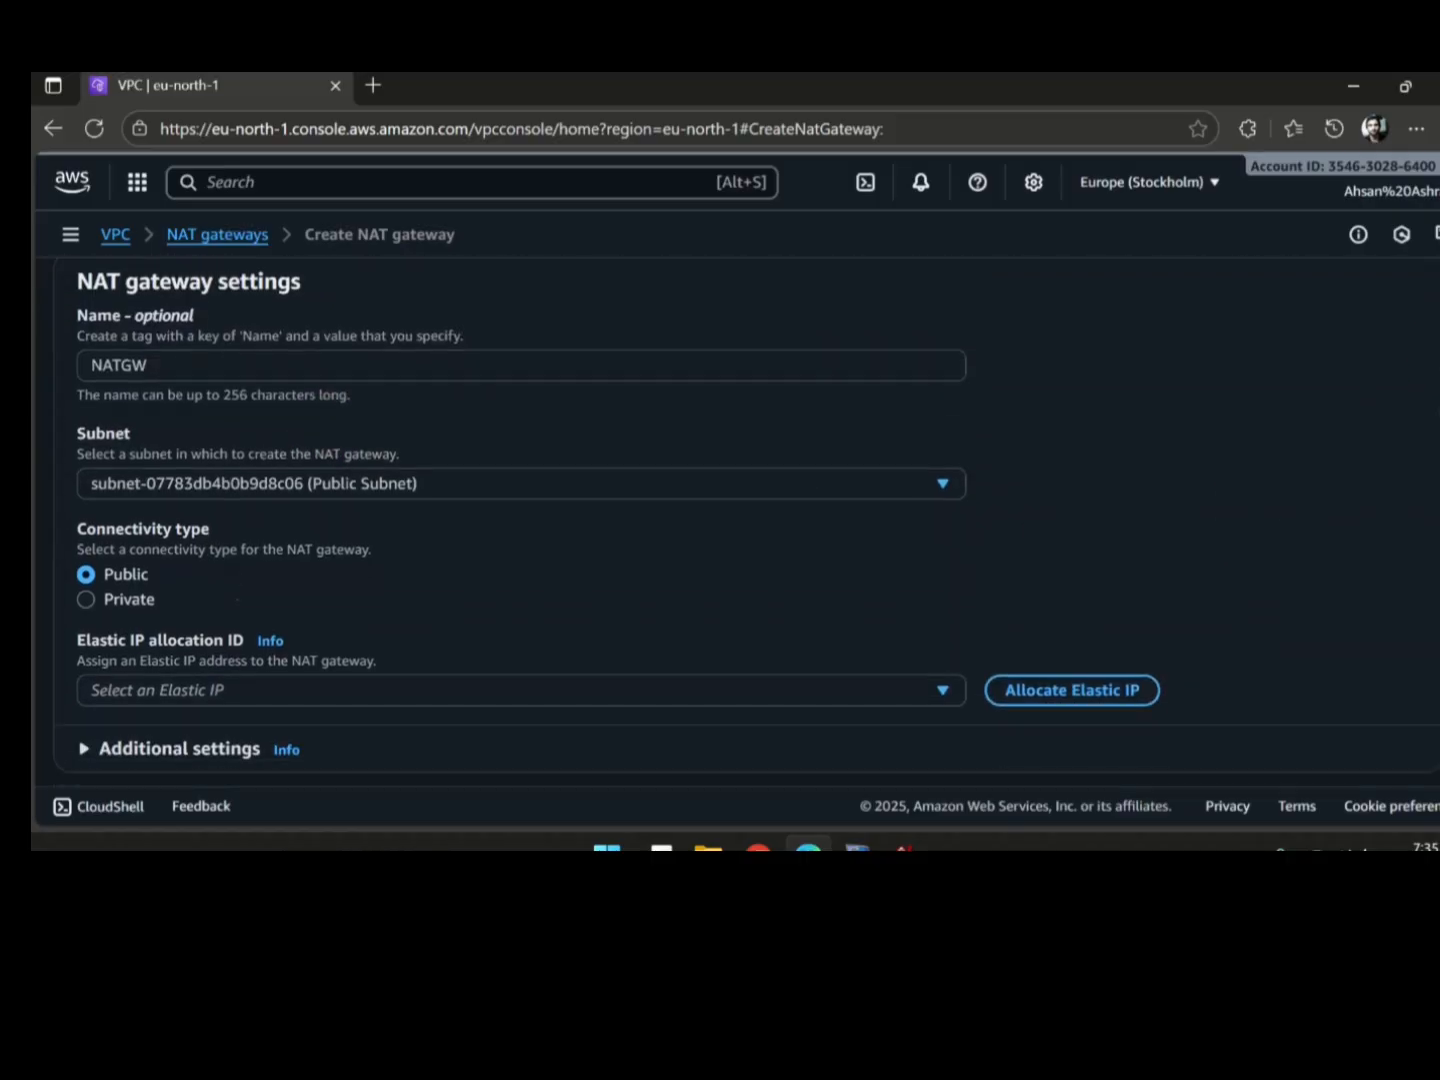
scroll(720, 520, "down", 1)
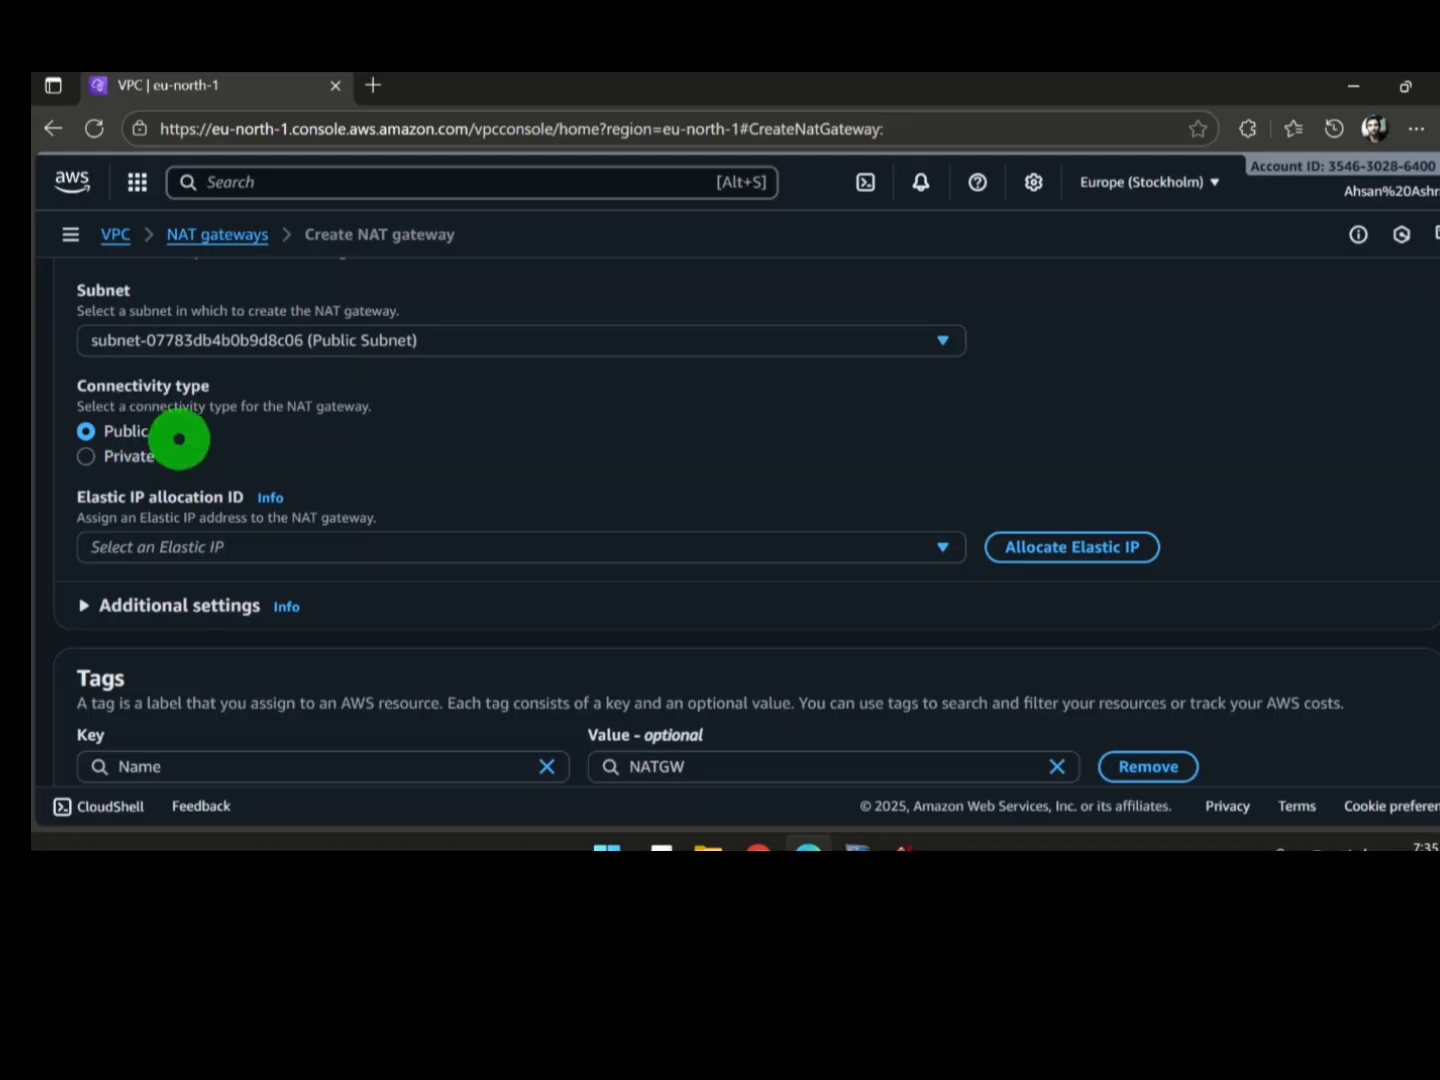
left_click(280, 546)
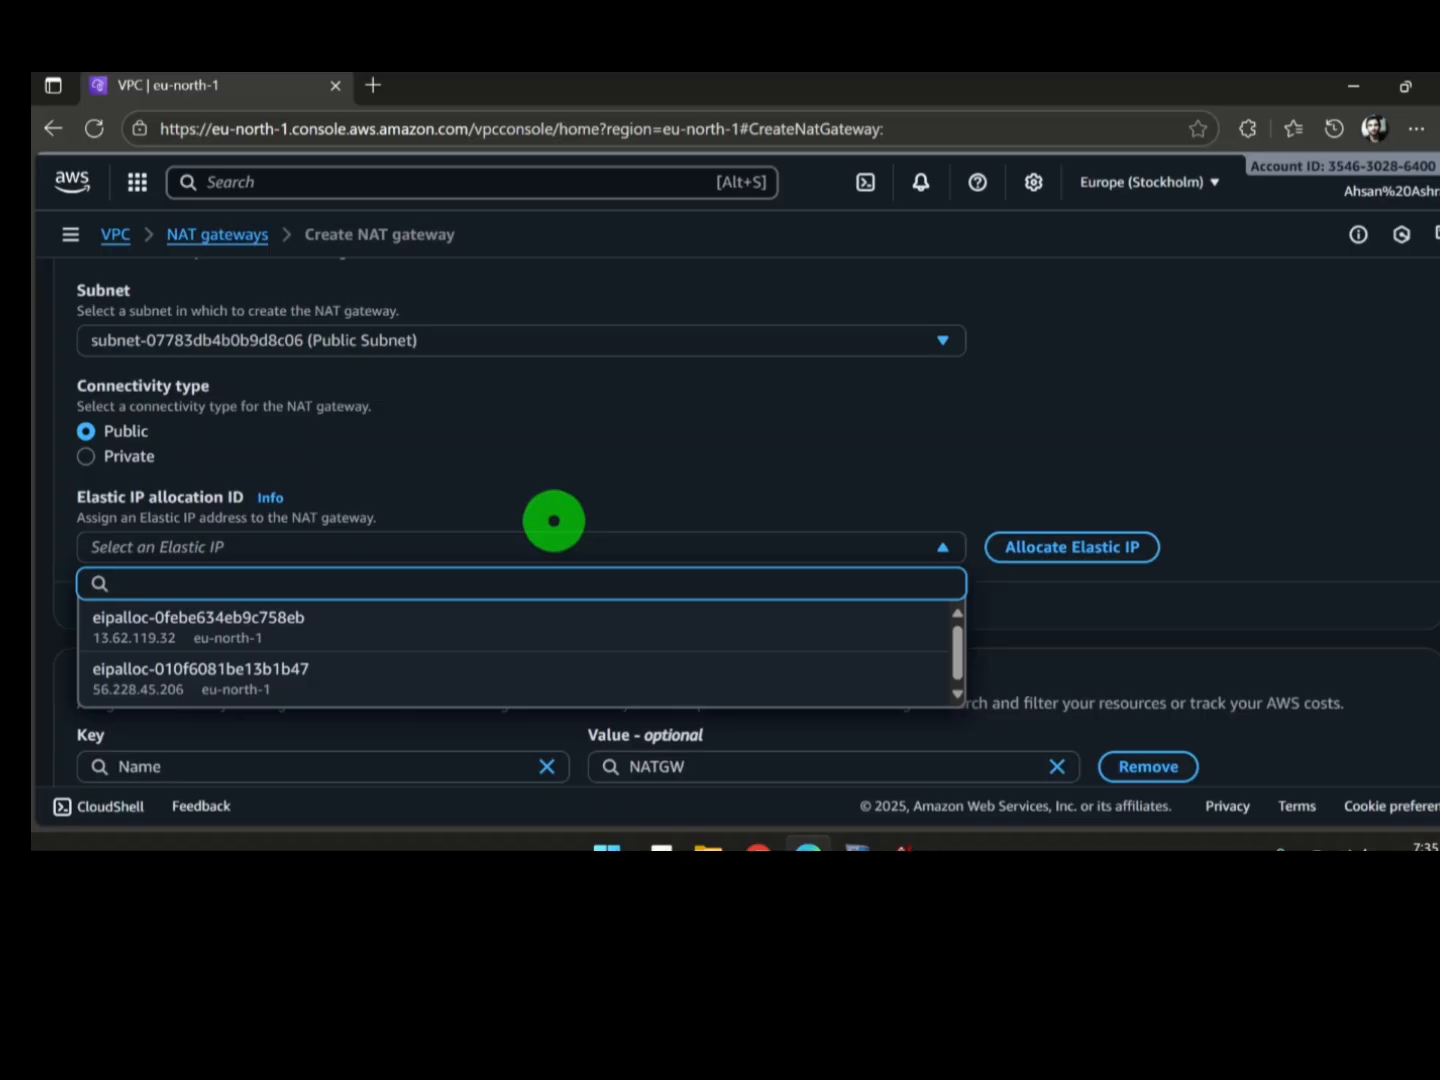
left_click(925, 472)
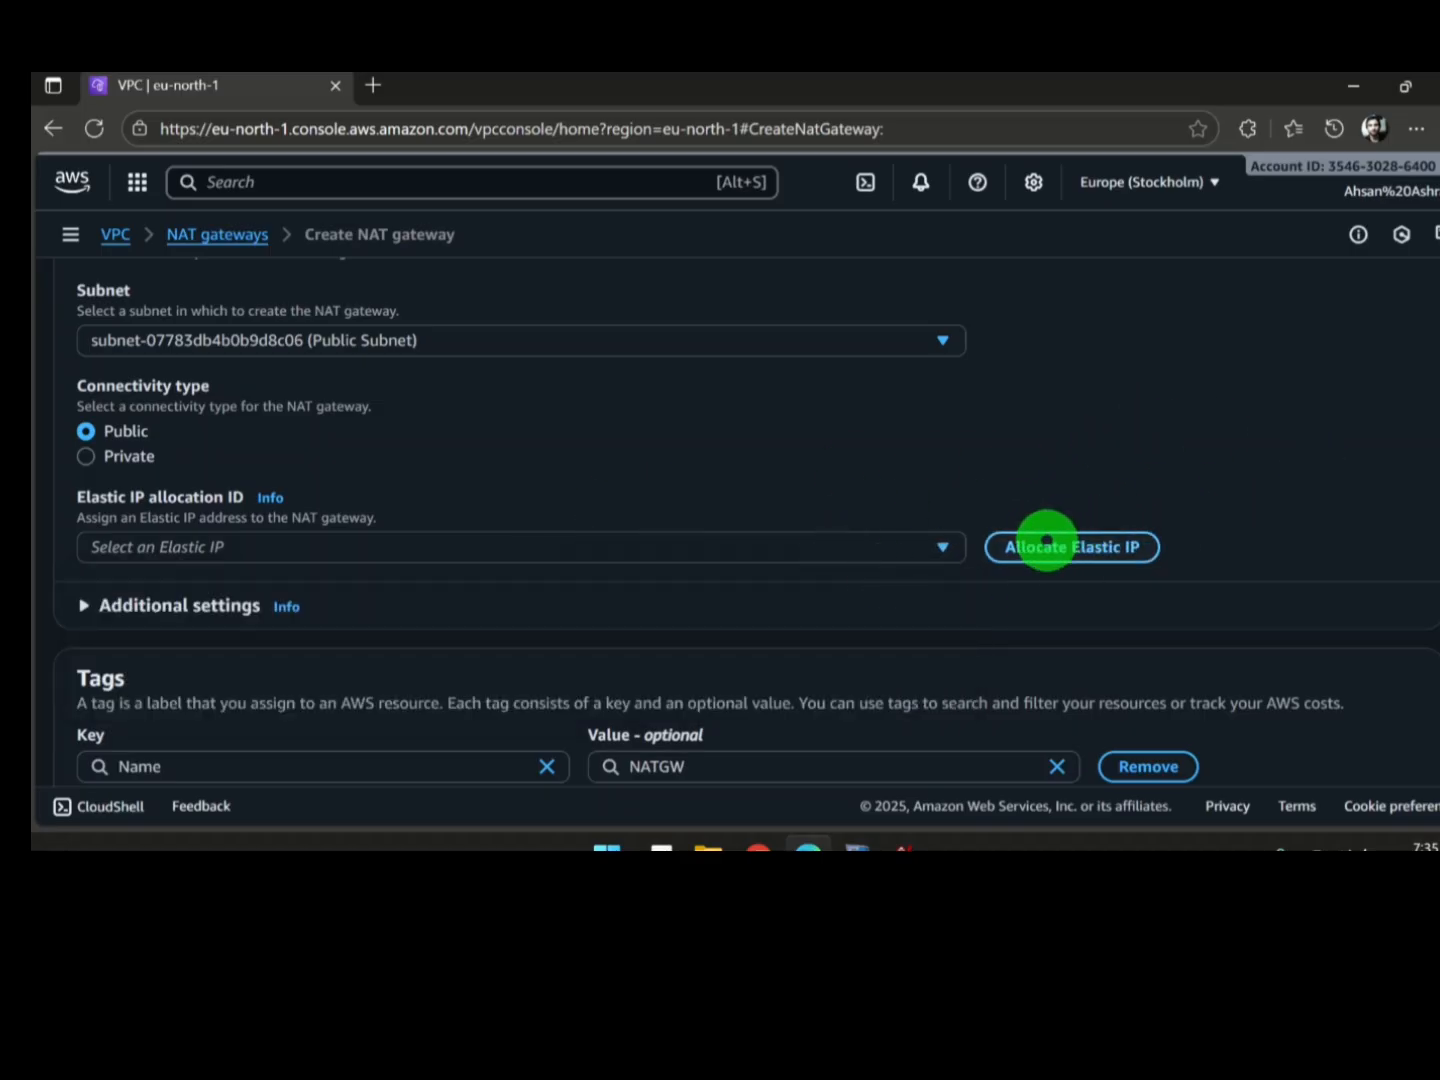
left_click(1046, 541)
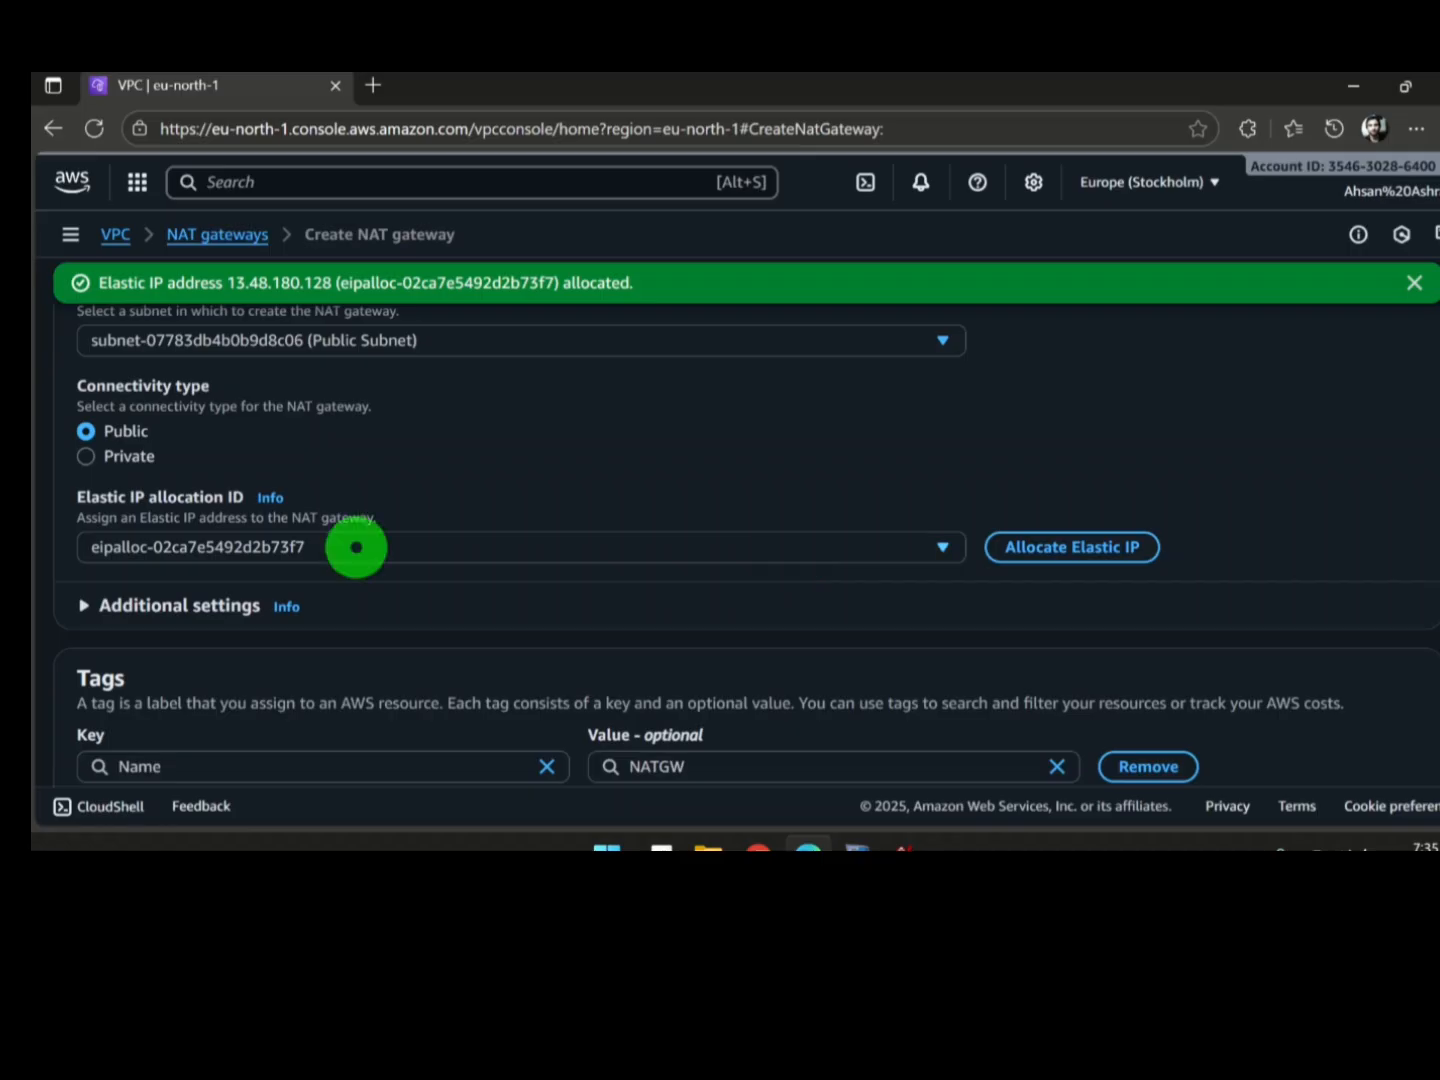
left_click(386, 552)
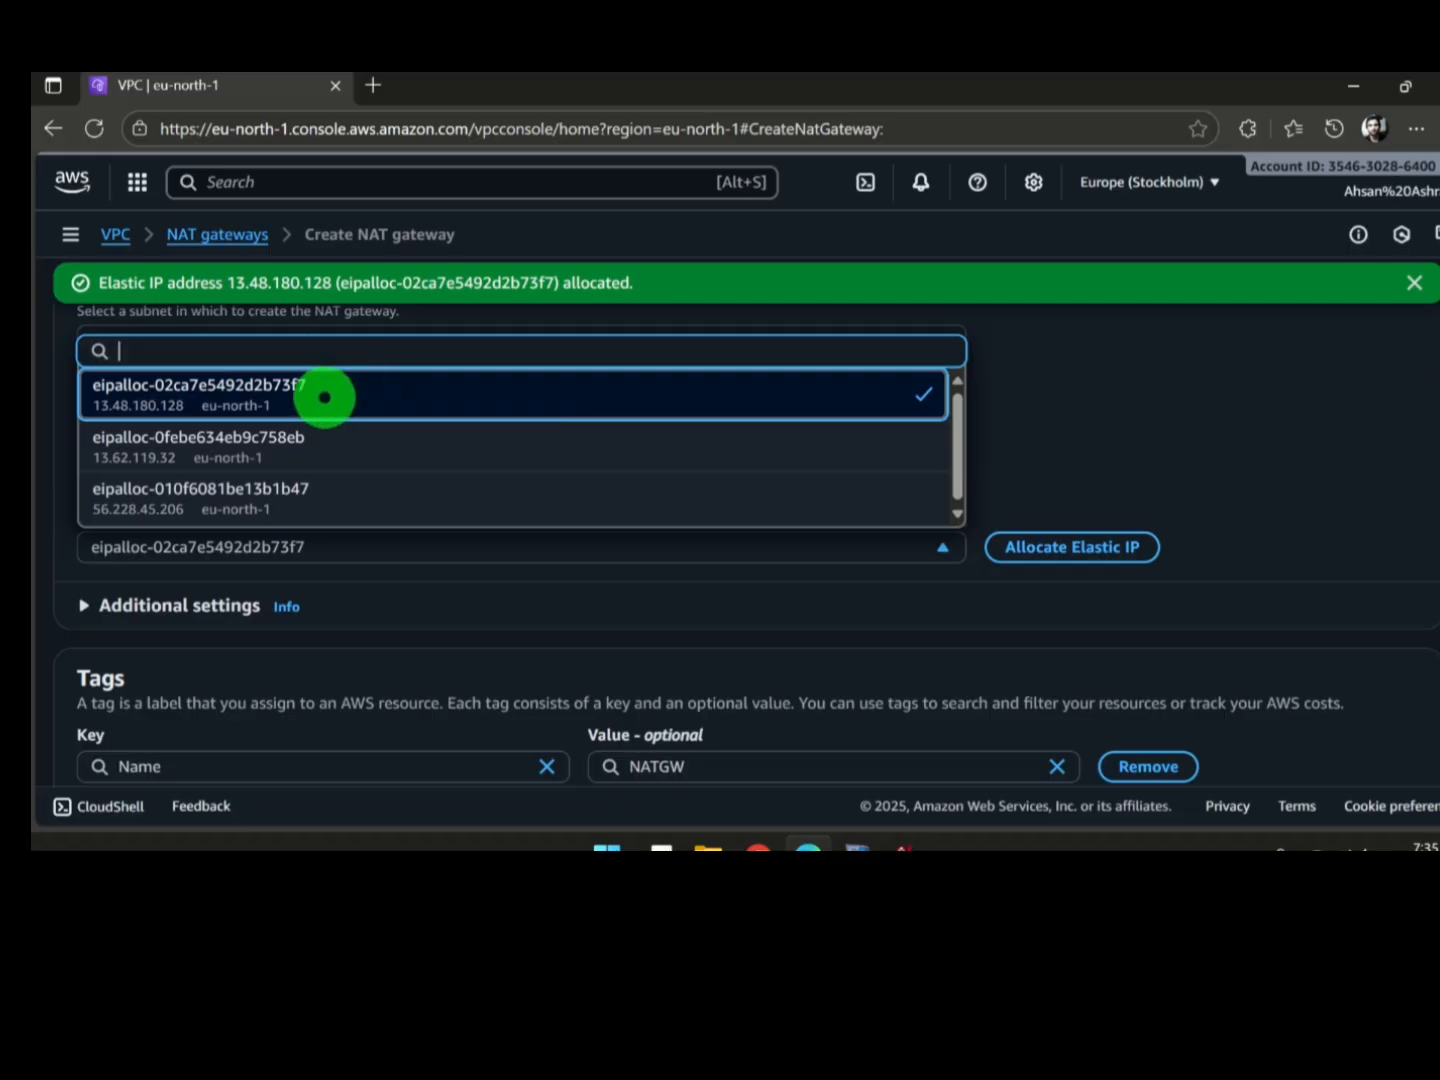
left_click(352, 396)
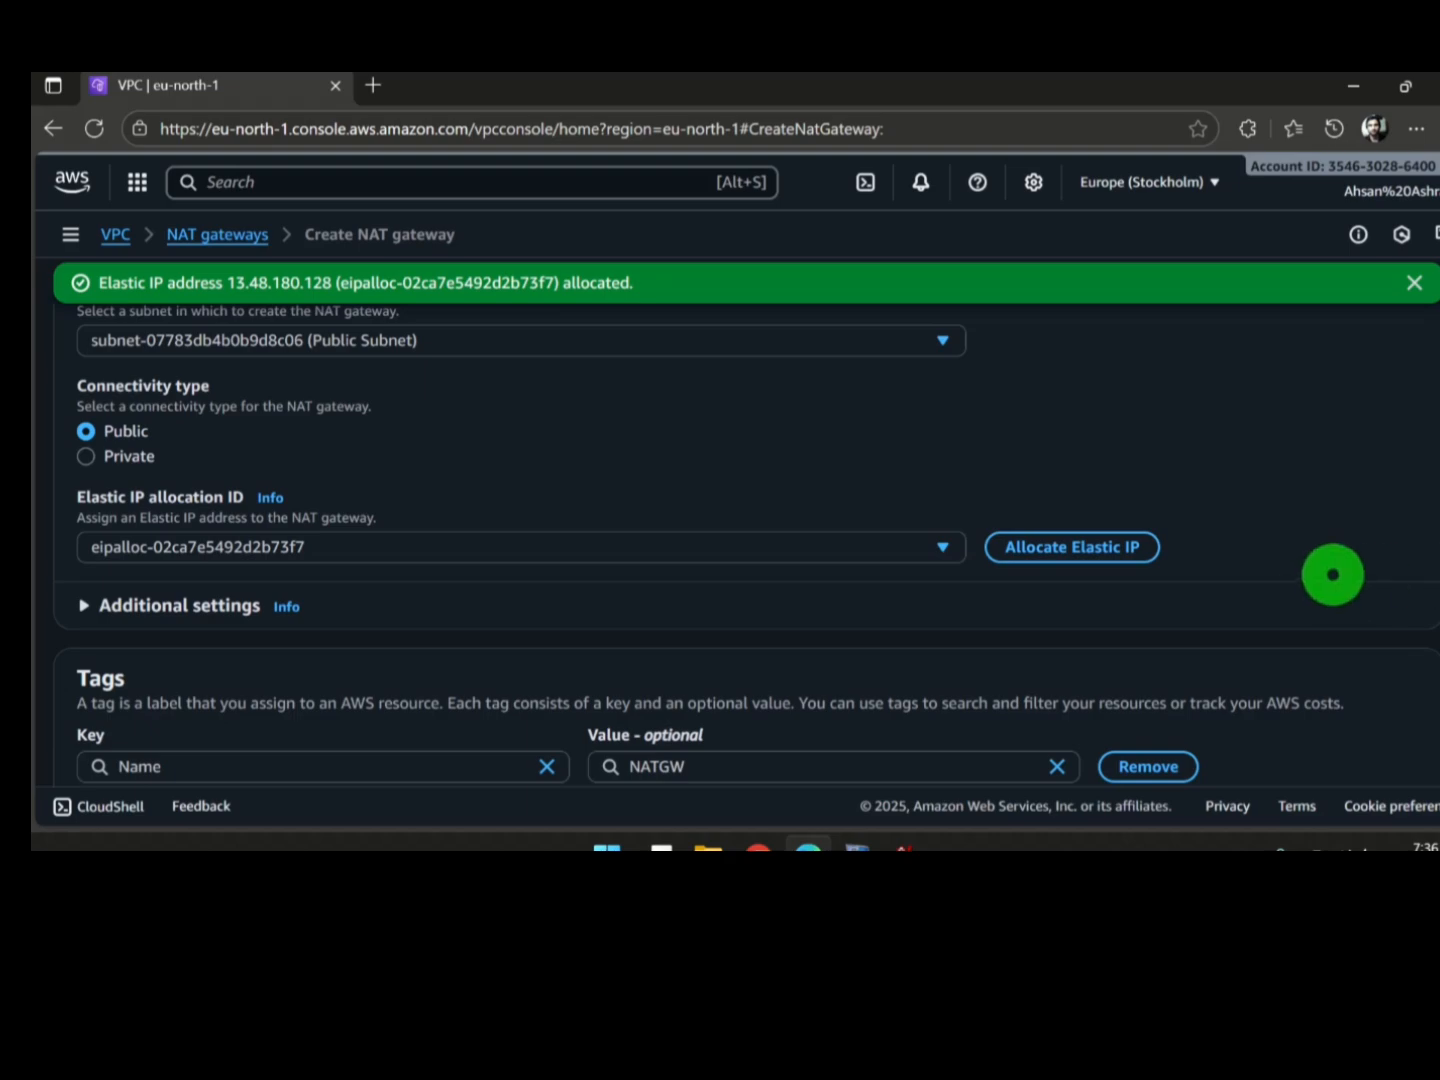
scroll(1398, 614, "down", 2)
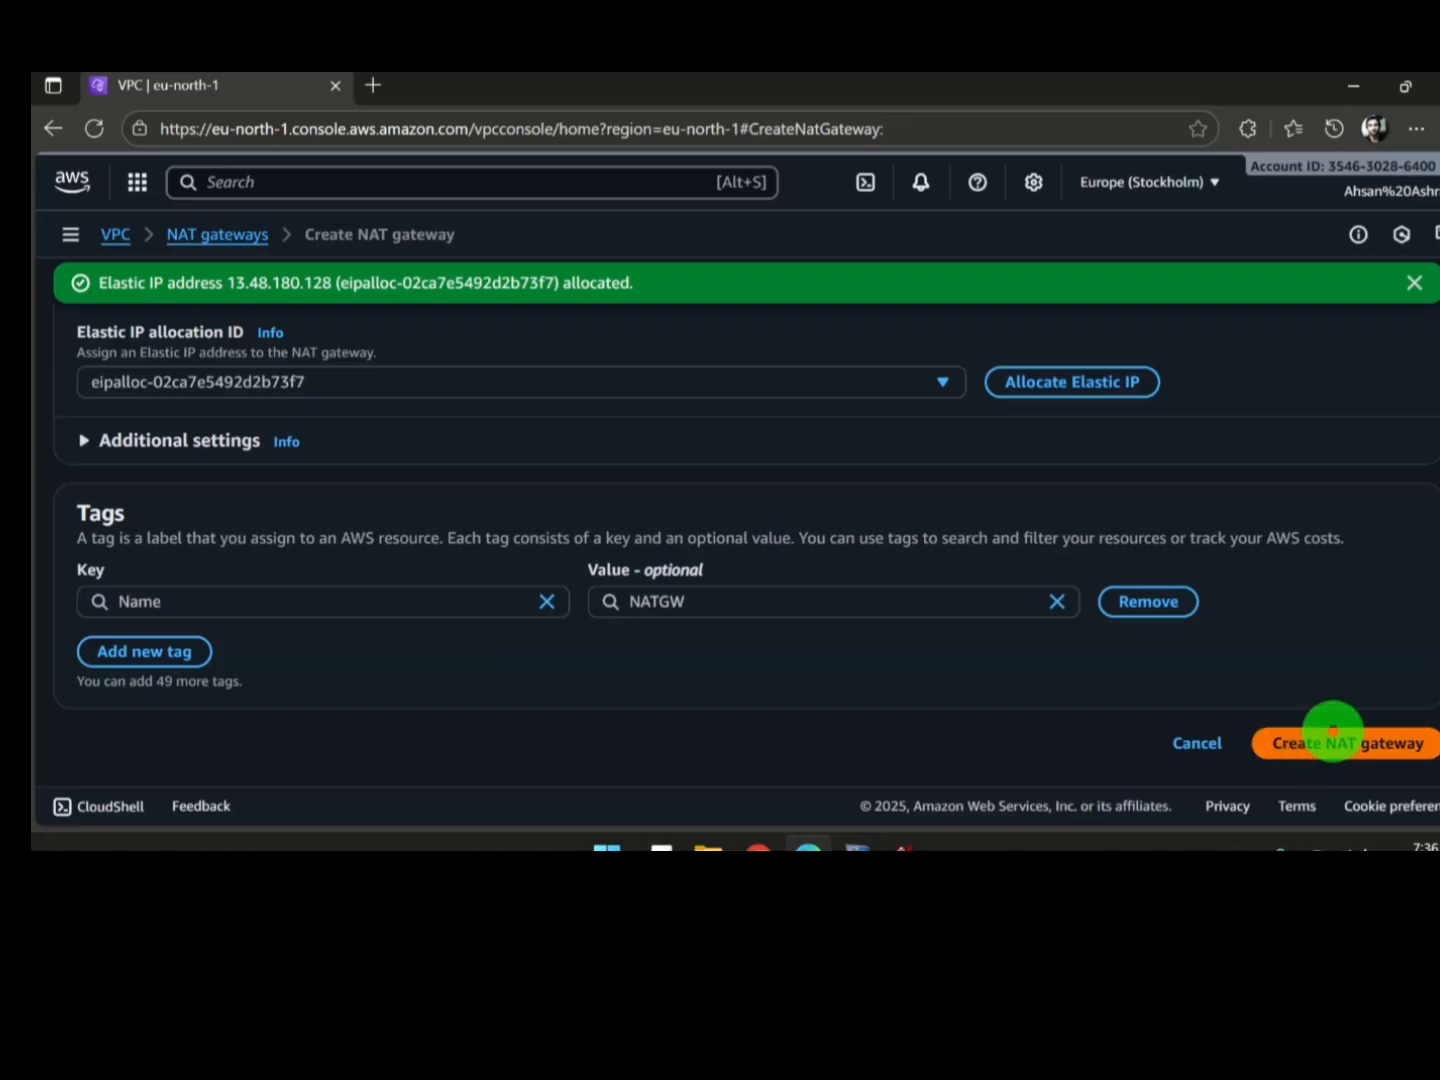
left_click(1335, 727)
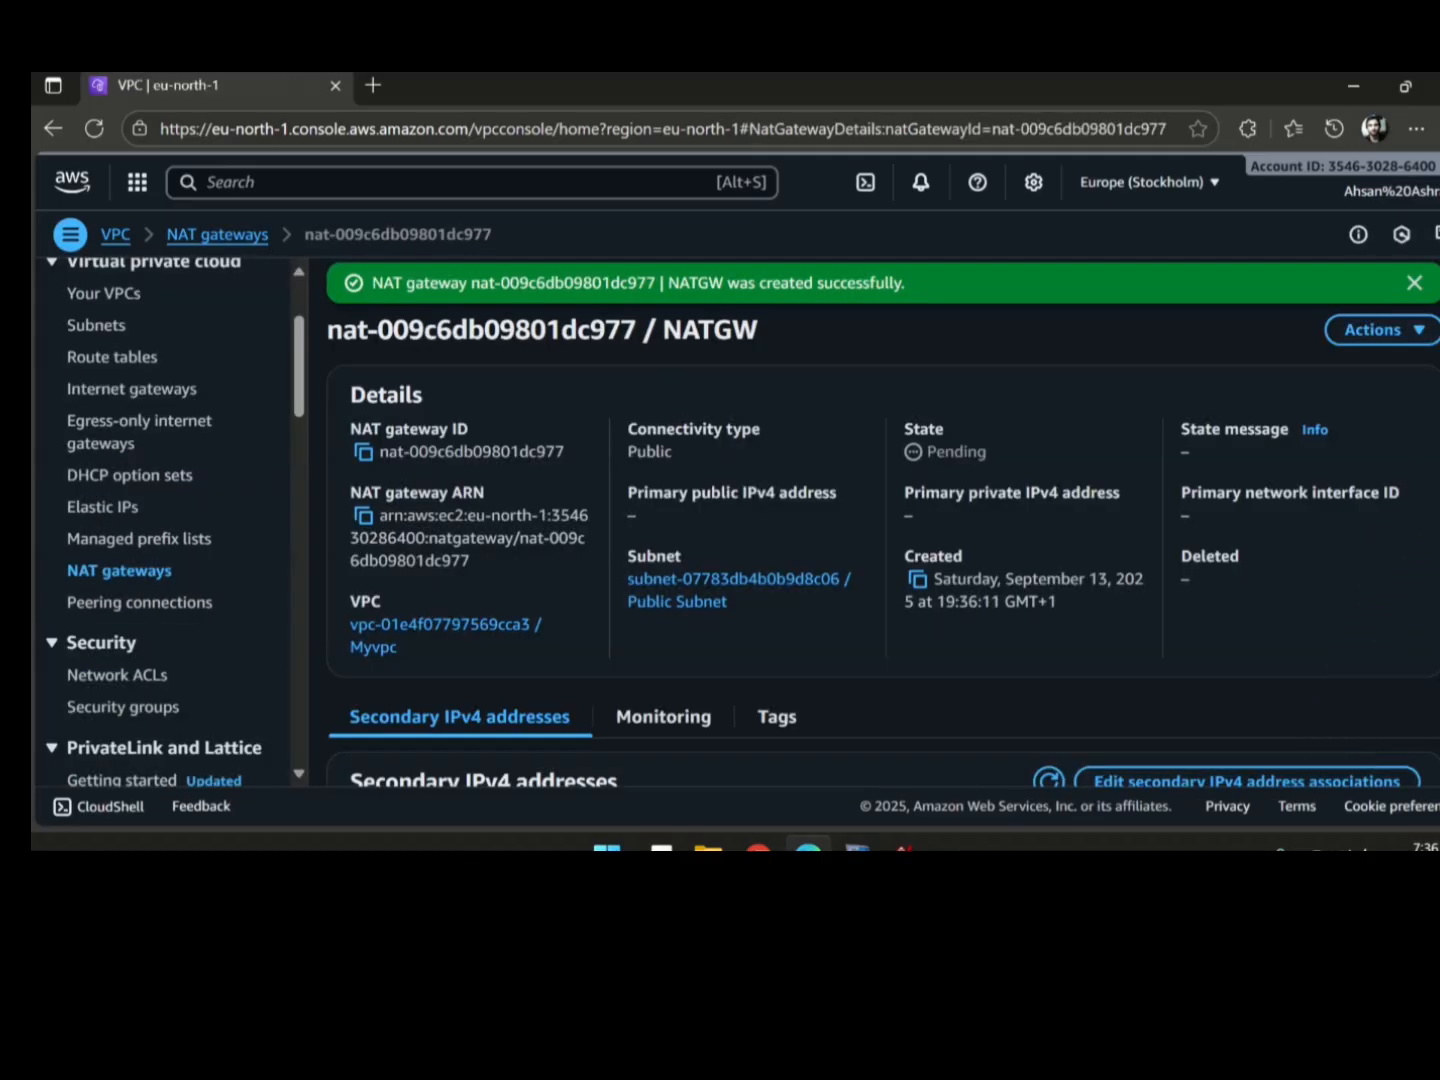
Step: Check the VPC.png architecture diagram and return to the route tables list in the VPC console
left_click(1405, 329)
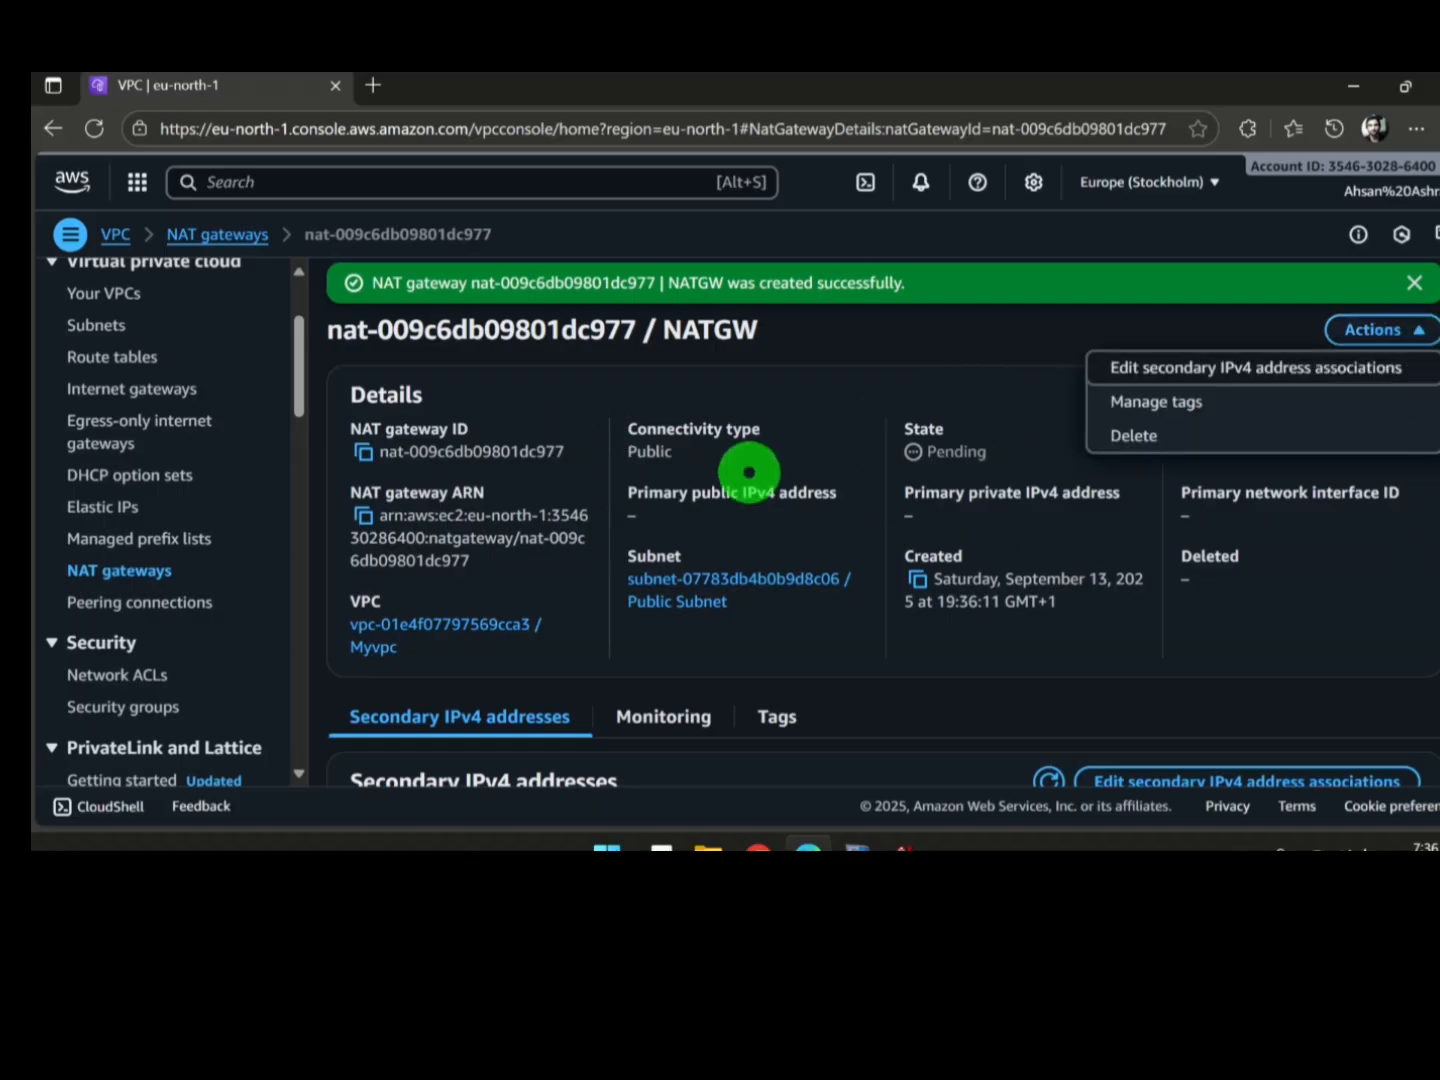
scroll(225, 606, "up", 3)
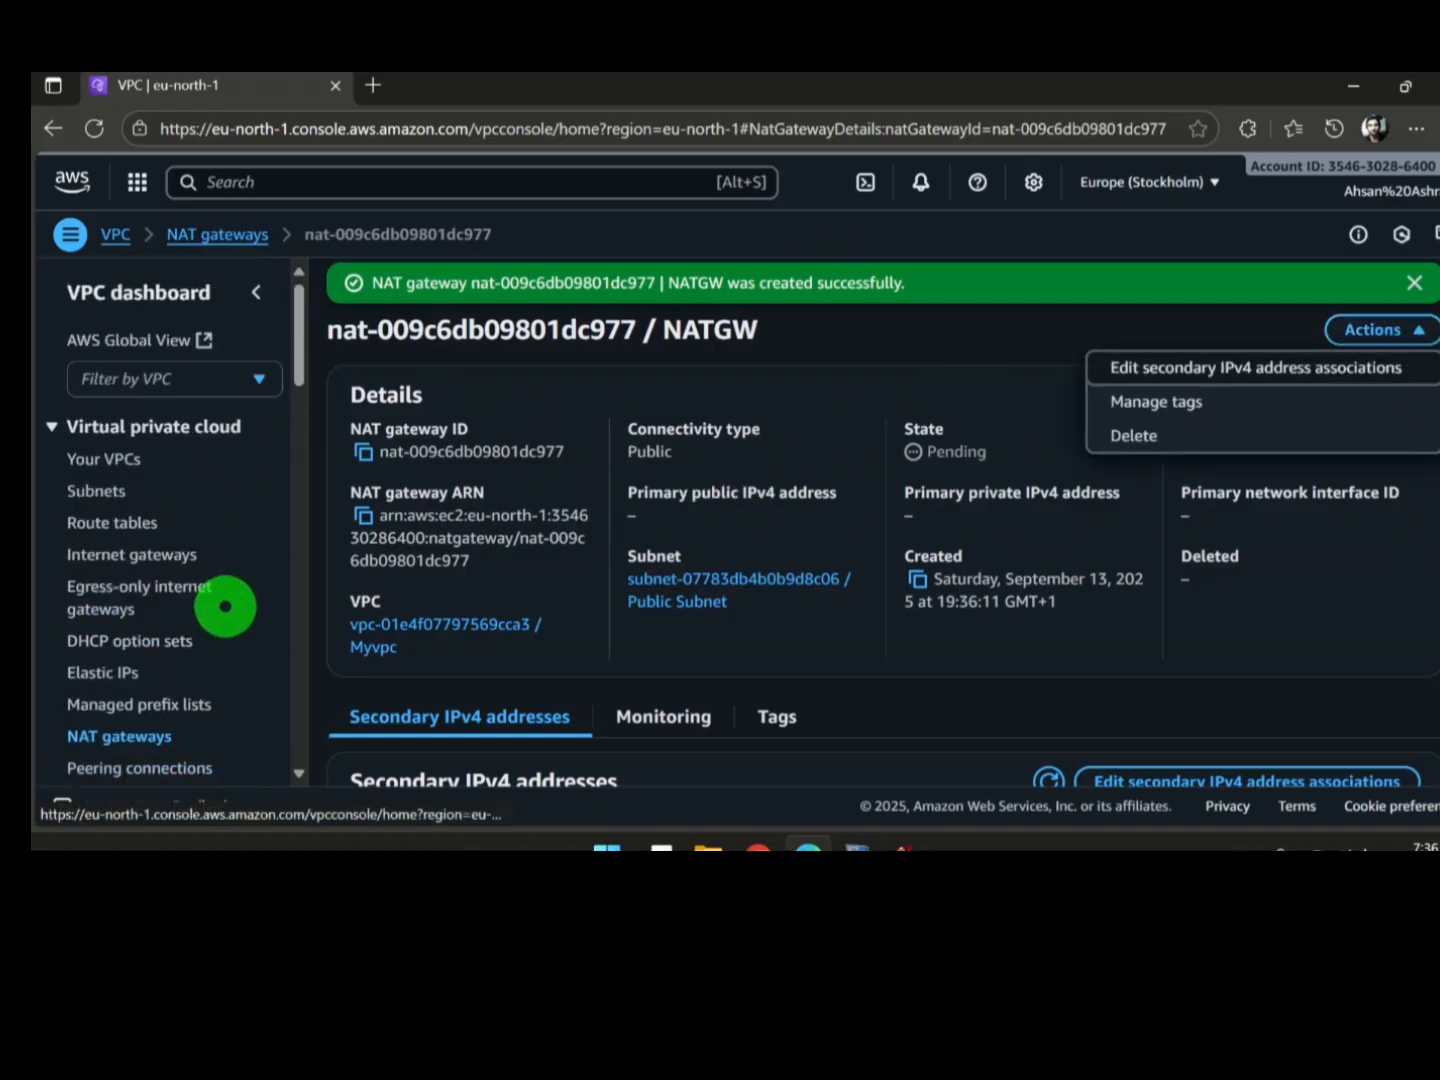
left_click(569, 398)
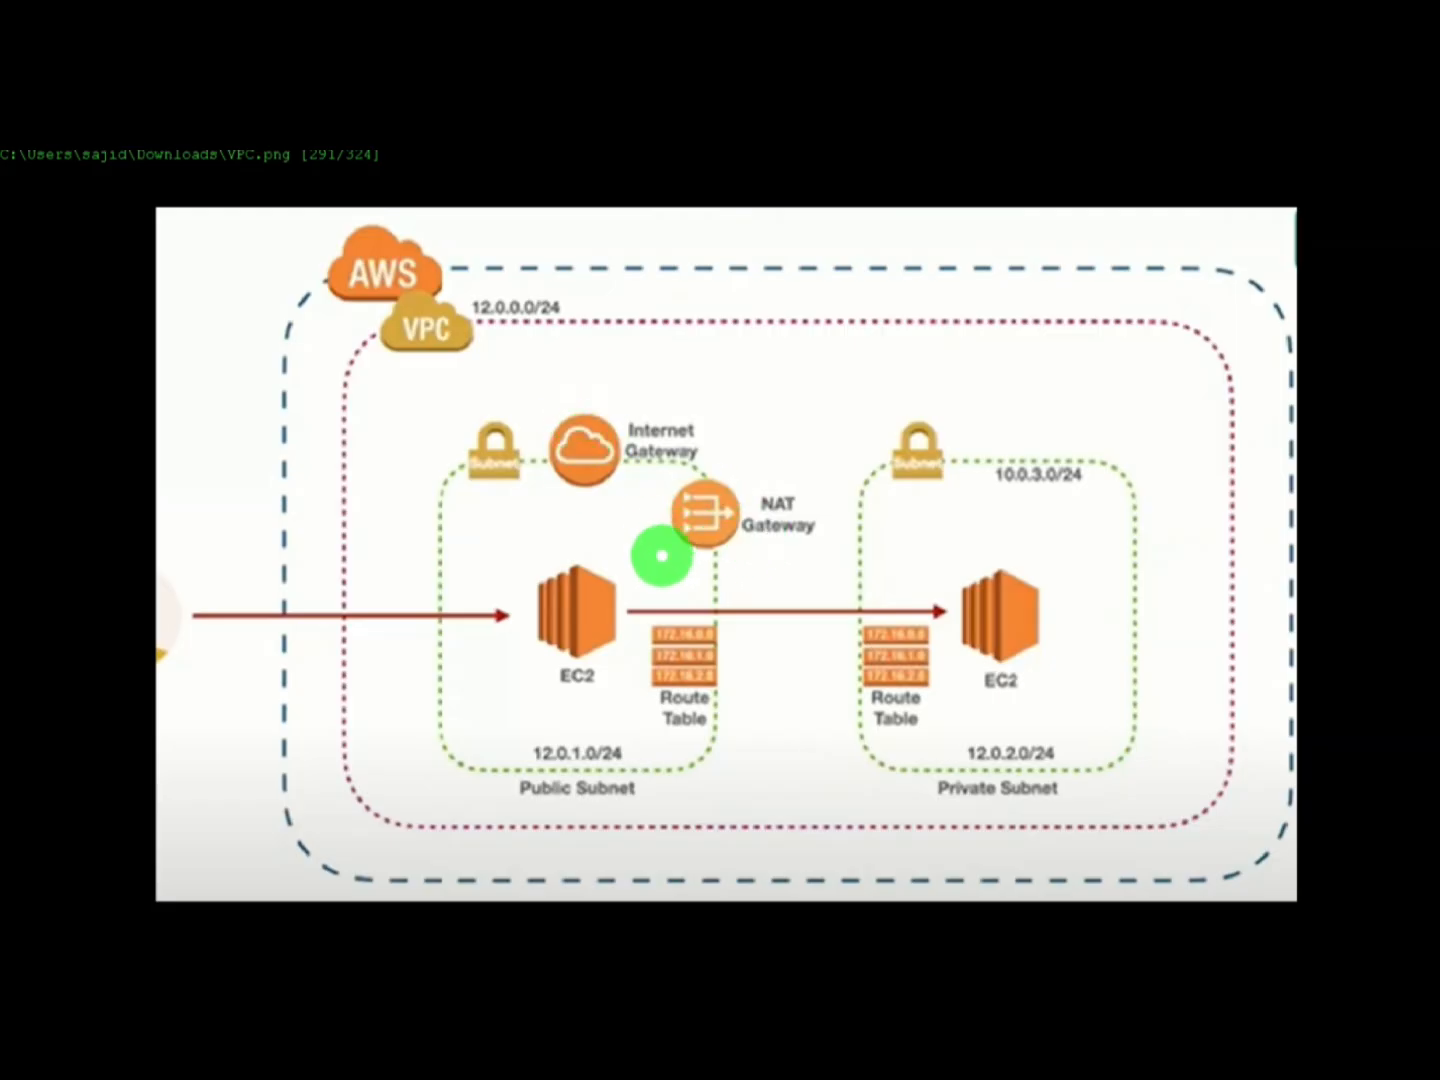
key("alt+Tab")
left_click(1003, 514)
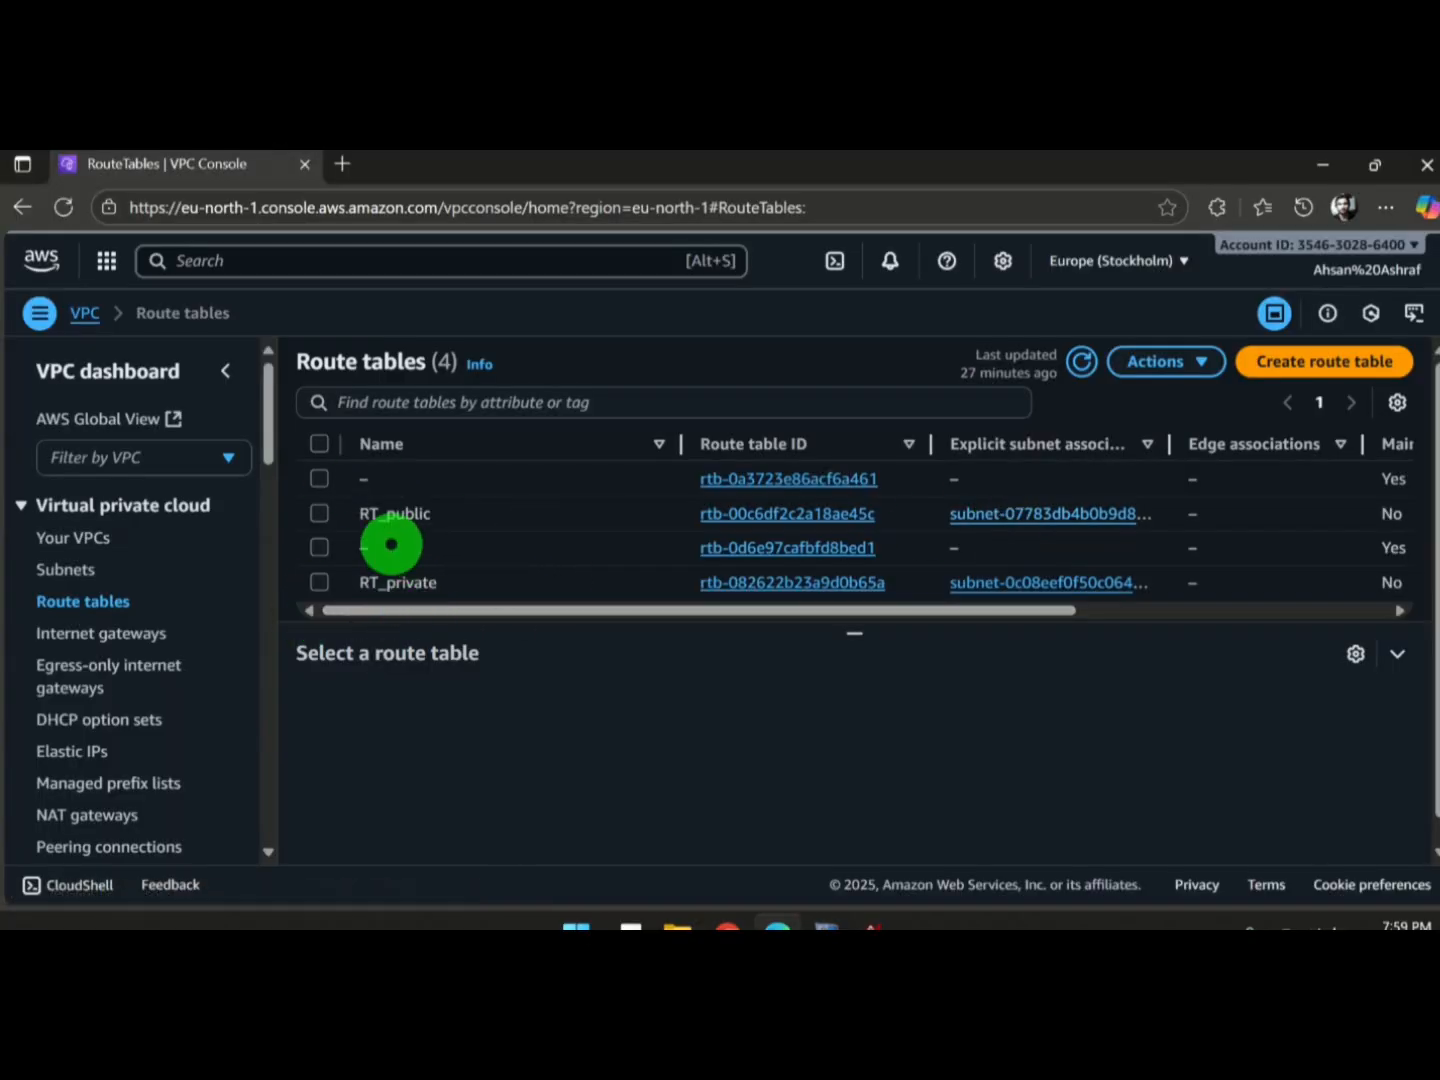
Step: Select the RT_public route table and examine its subnet associations and its existing route's destination
left_click(319, 513)
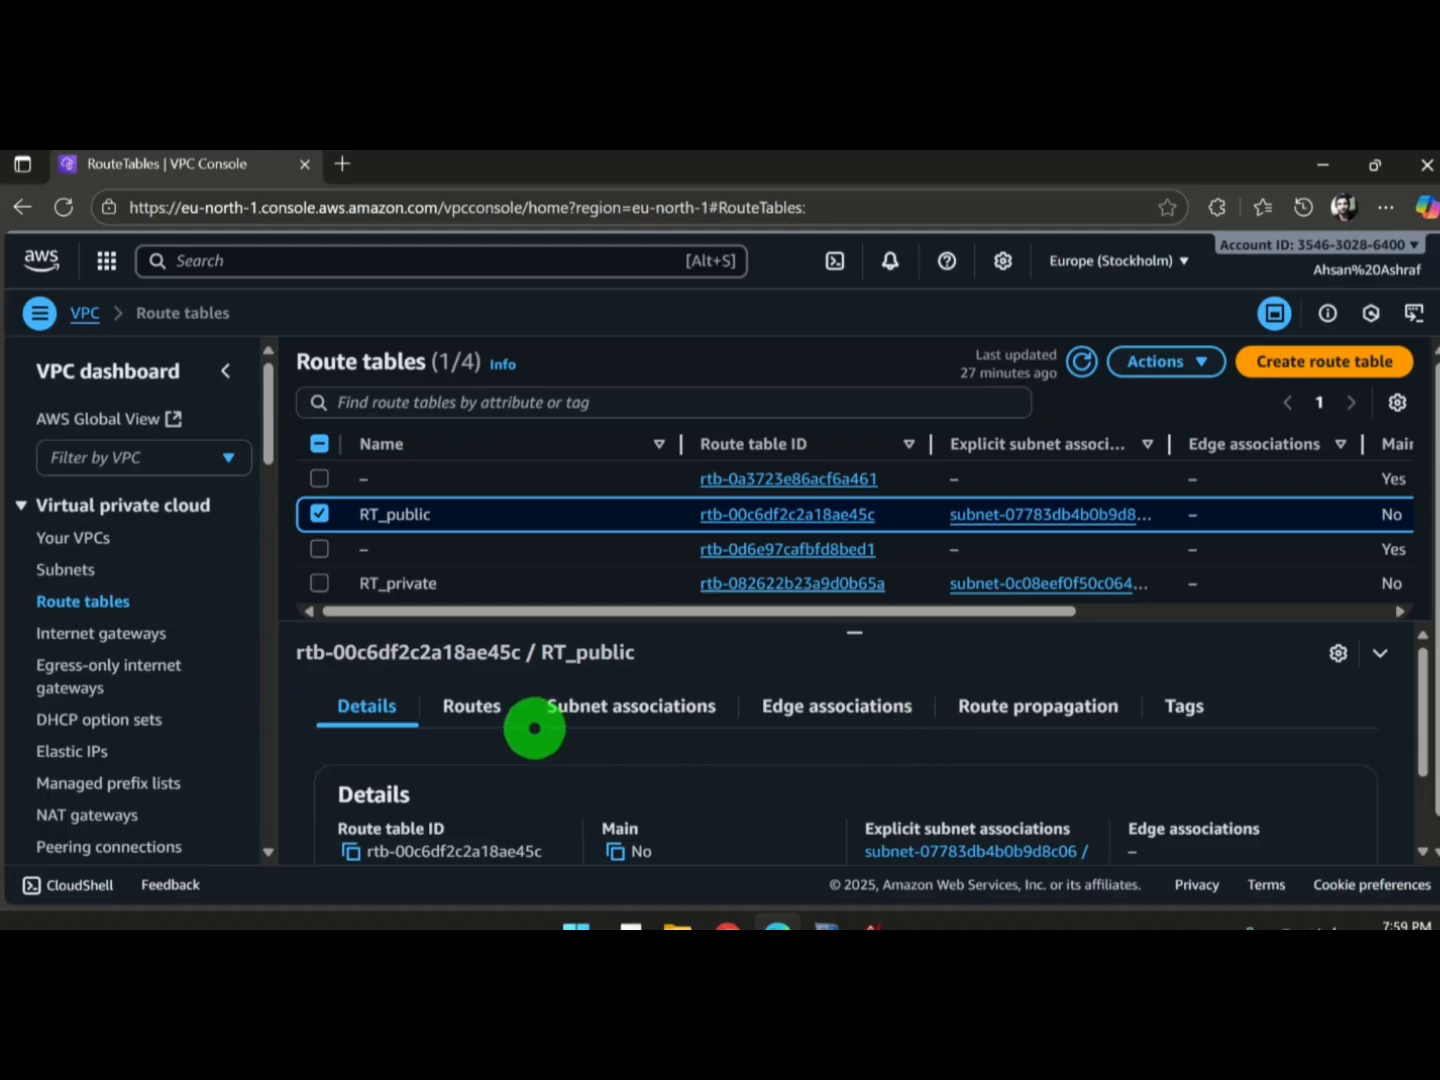
left_click(470, 701)
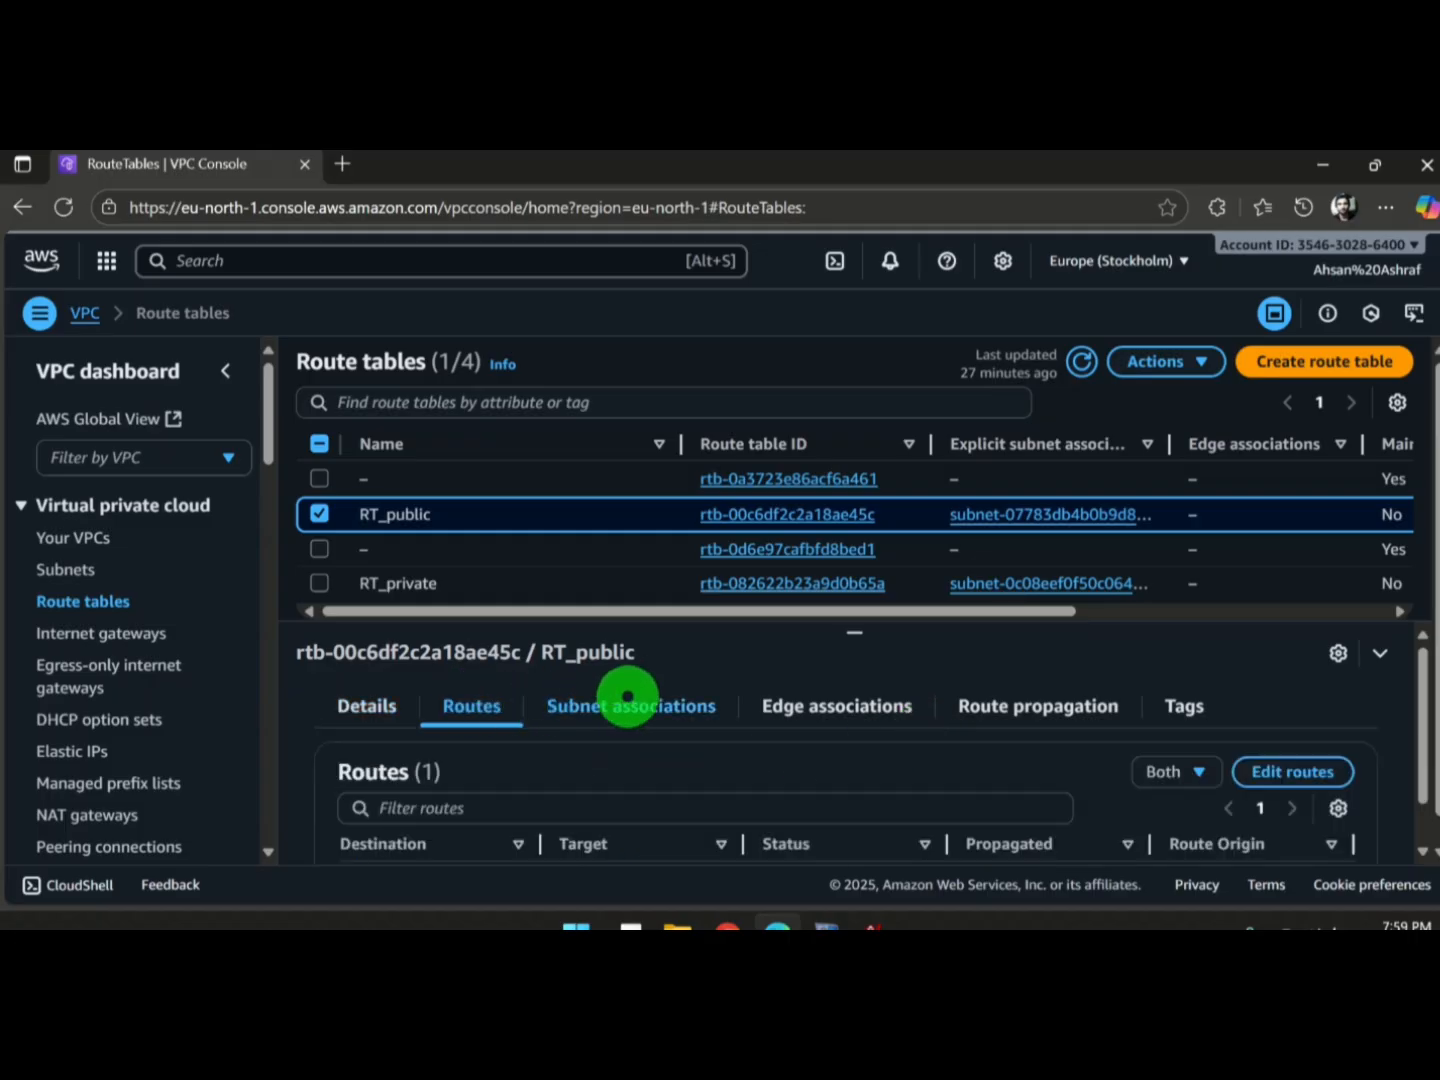
left_click(627, 700)
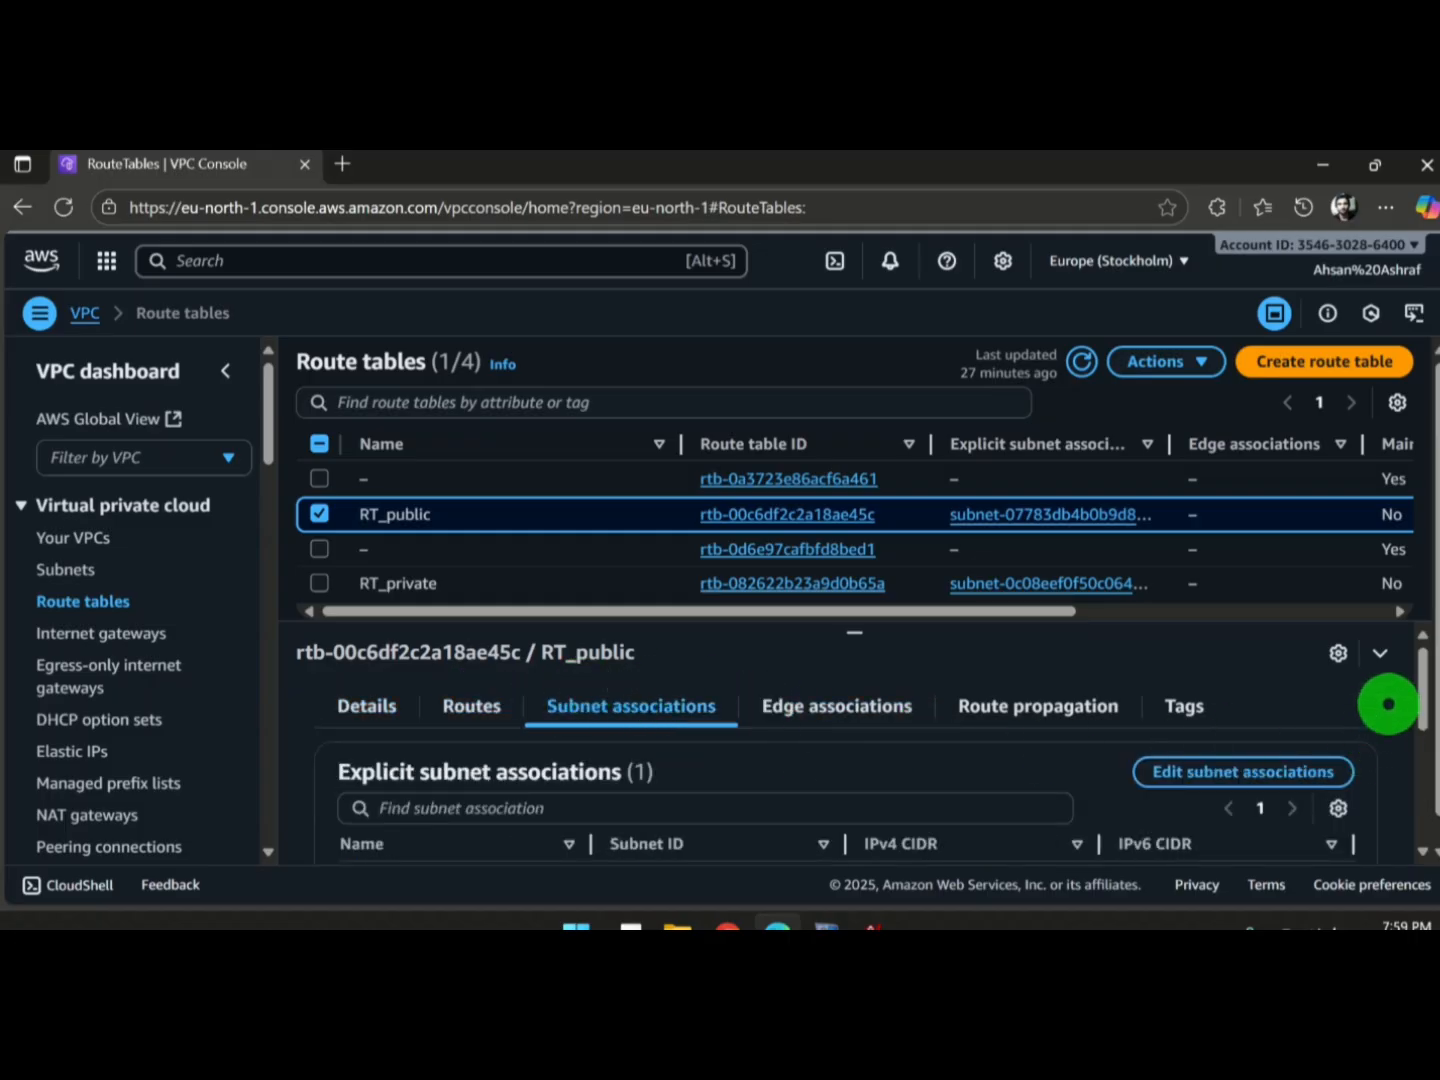
mouse_move(1418, 652)
left_mouse_down()
mouse_move(1420, 695)
mouse_move(1420, 655)
left_mouse_up()
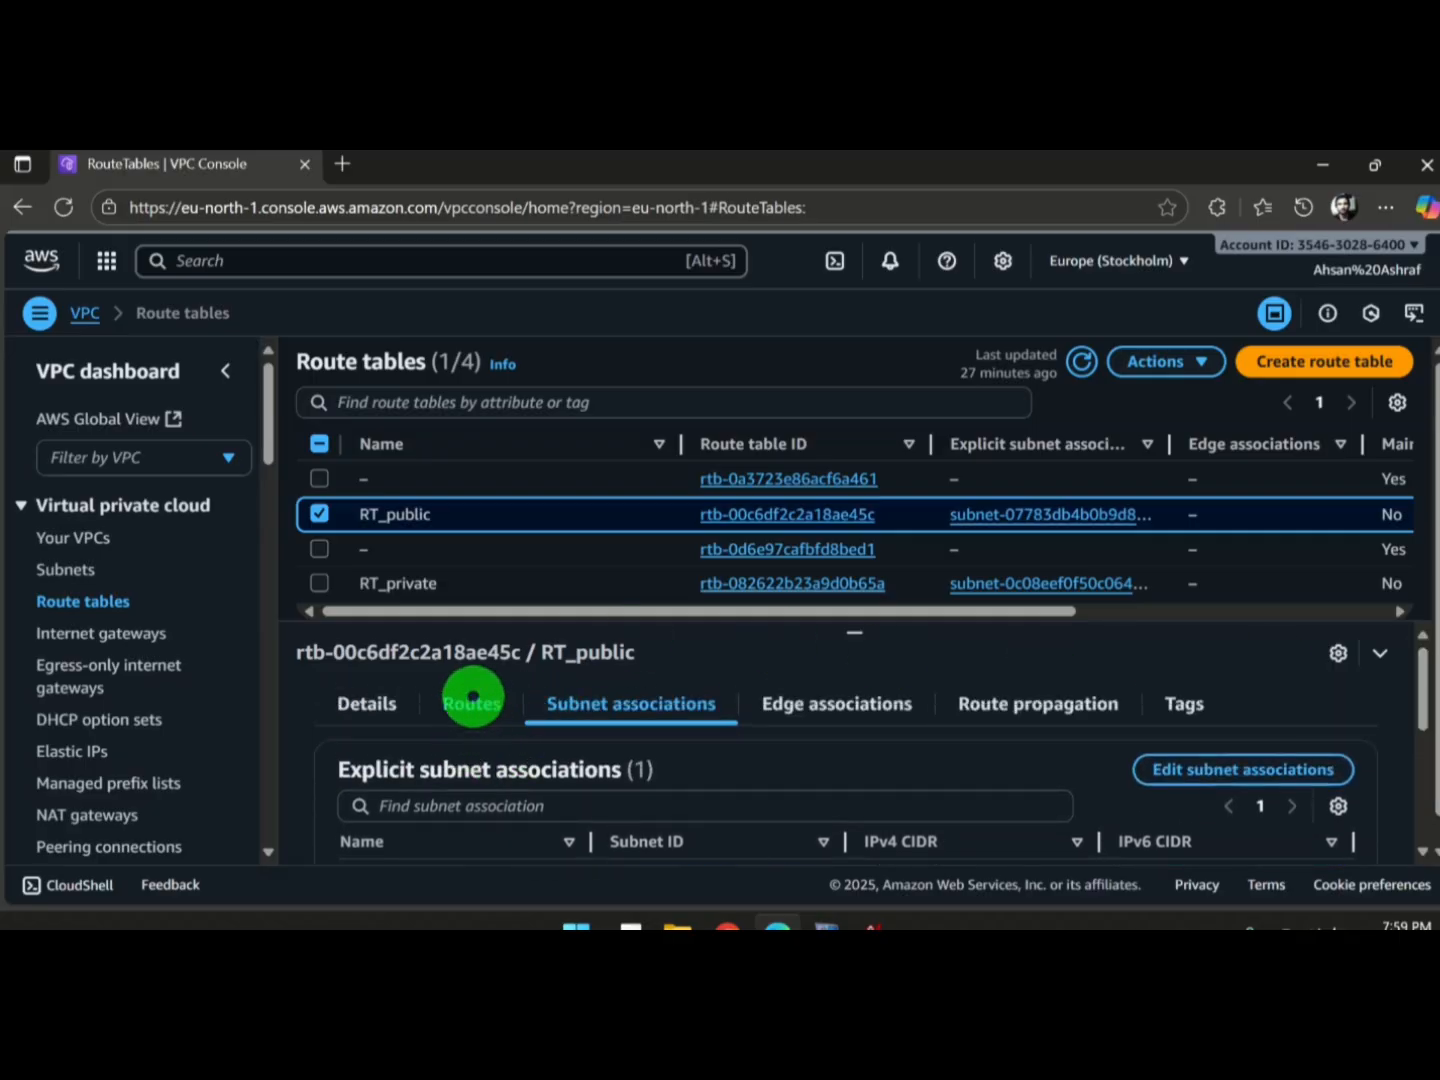
left_click(472, 697)
left_click_drag(1420, 703, 1418, 735)
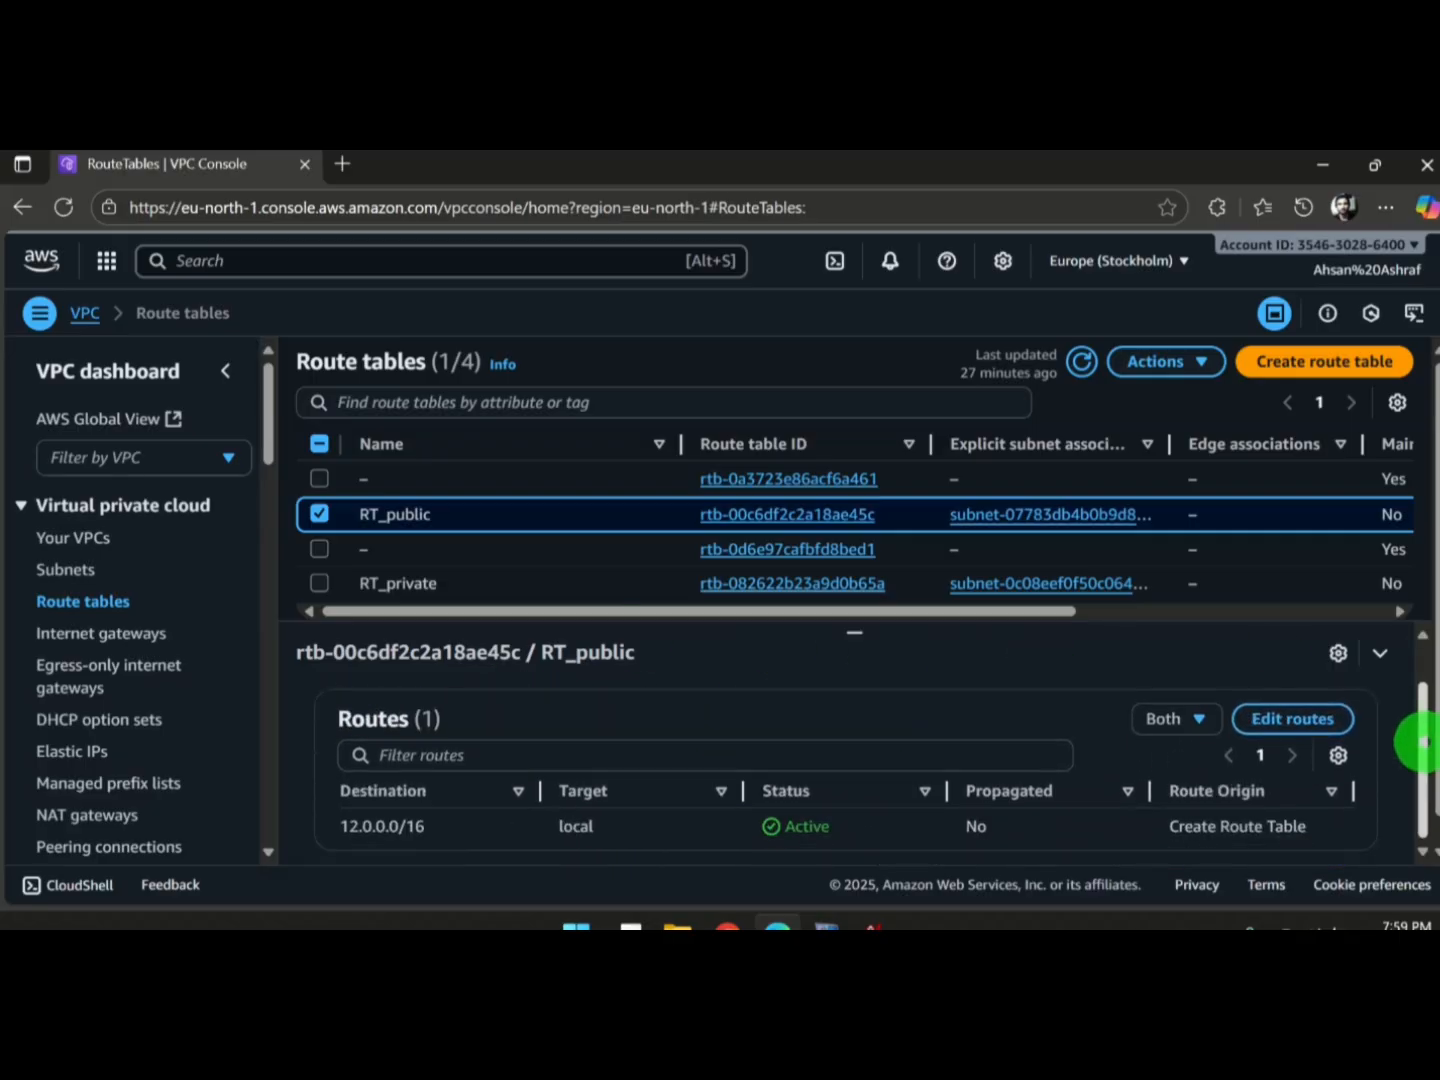
left_click_drag(428, 826, 334, 826)
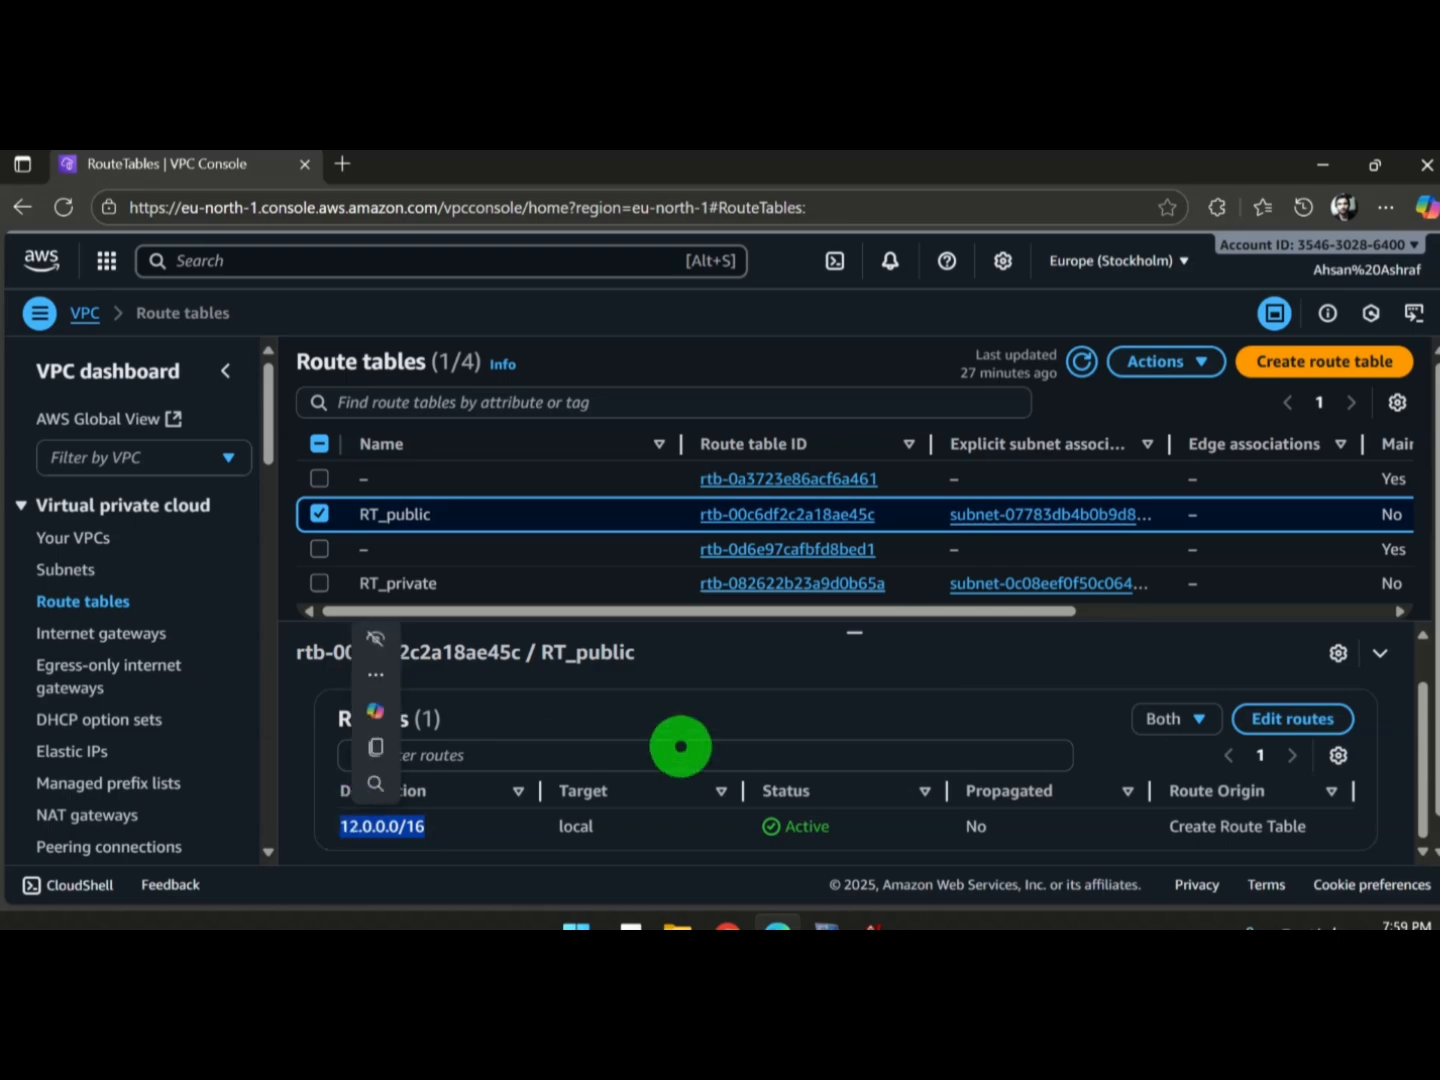
left_click(806, 706)
left_click_drag(448, 826, 333, 826)
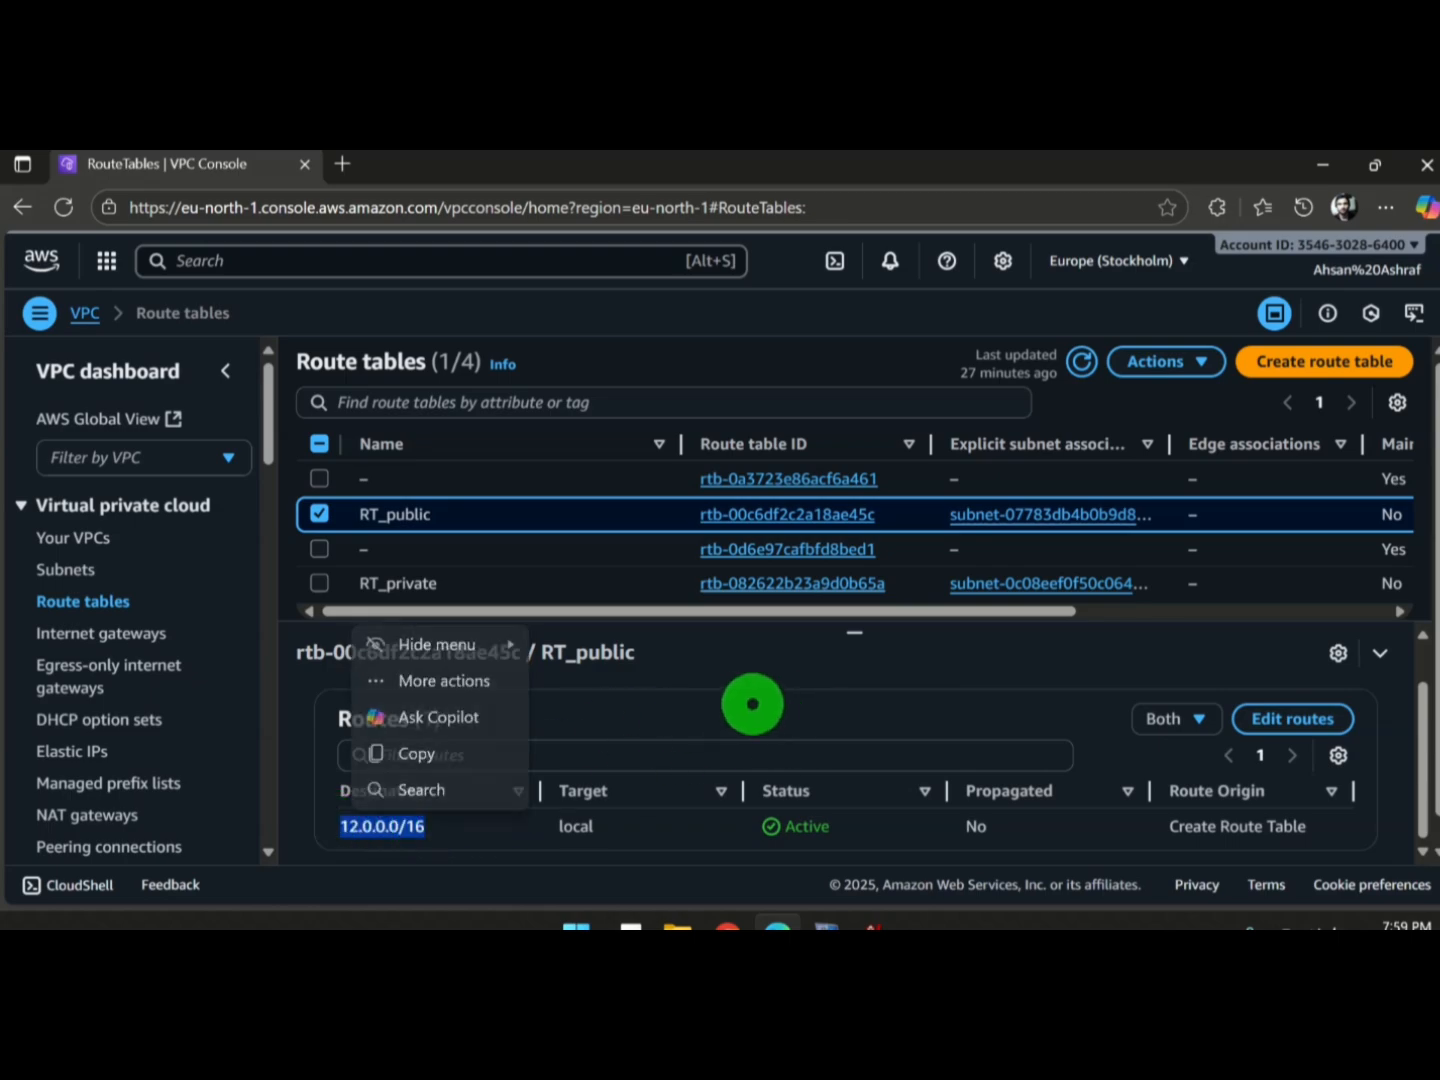
left_click(752, 704)
left_click_drag(454, 826, 339, 832)
left_click(804, 718)
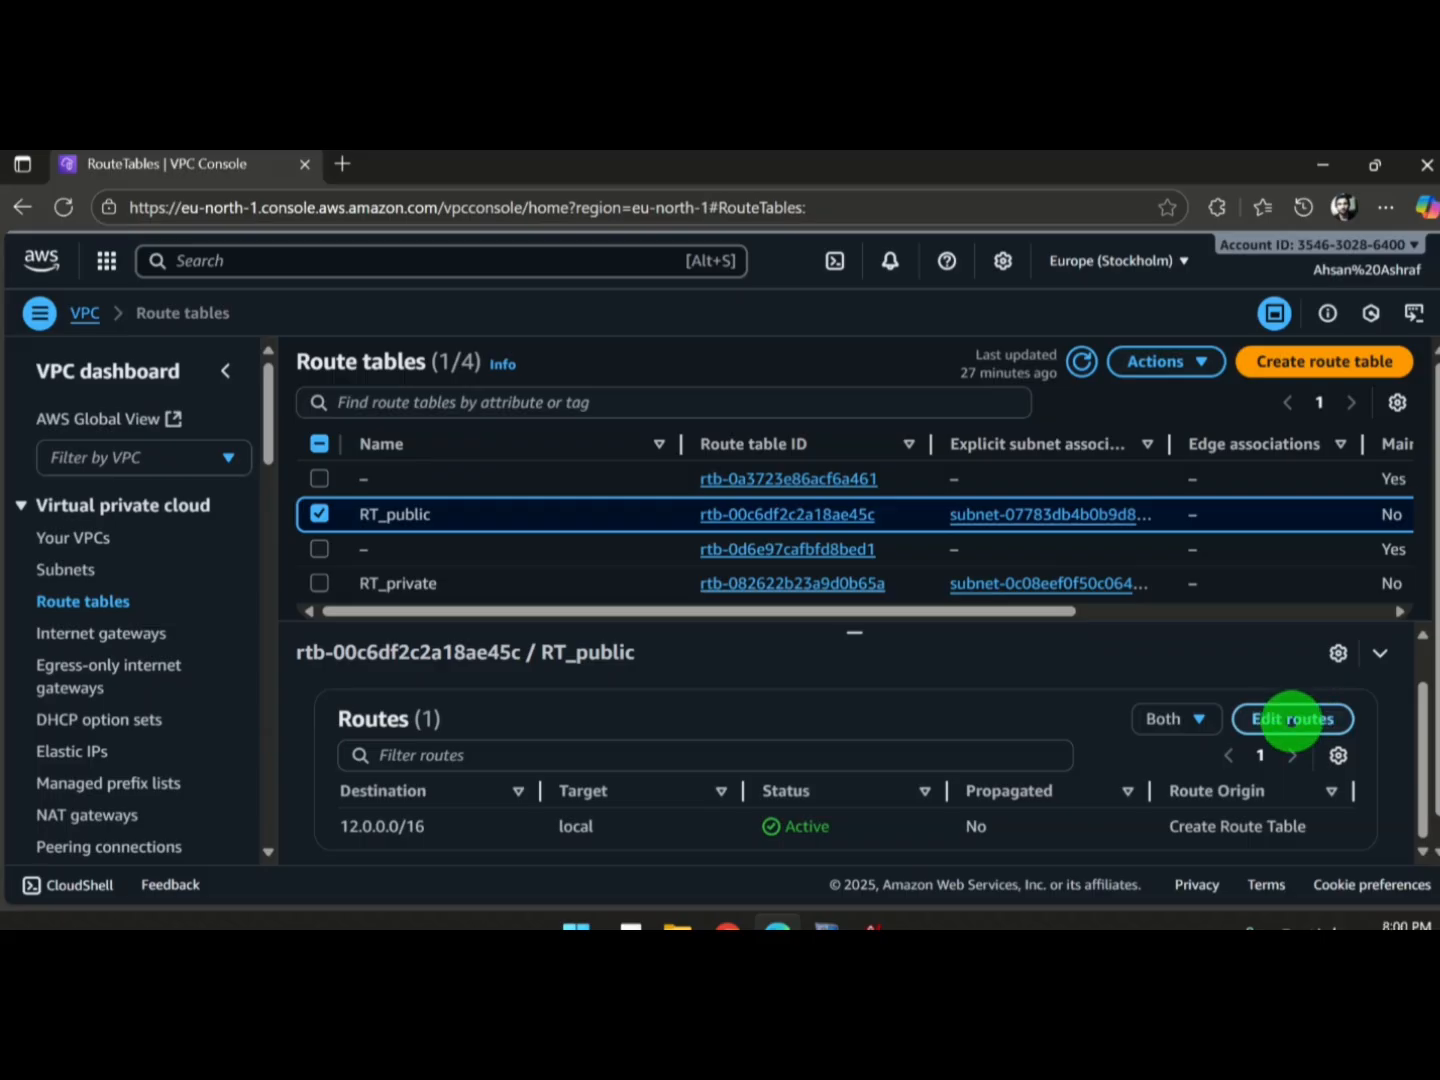
Step: Add a 0.0.0.0/0 route to RT_public that targets the internet gateway IGW, and save the changes
left_click(1306, 718)
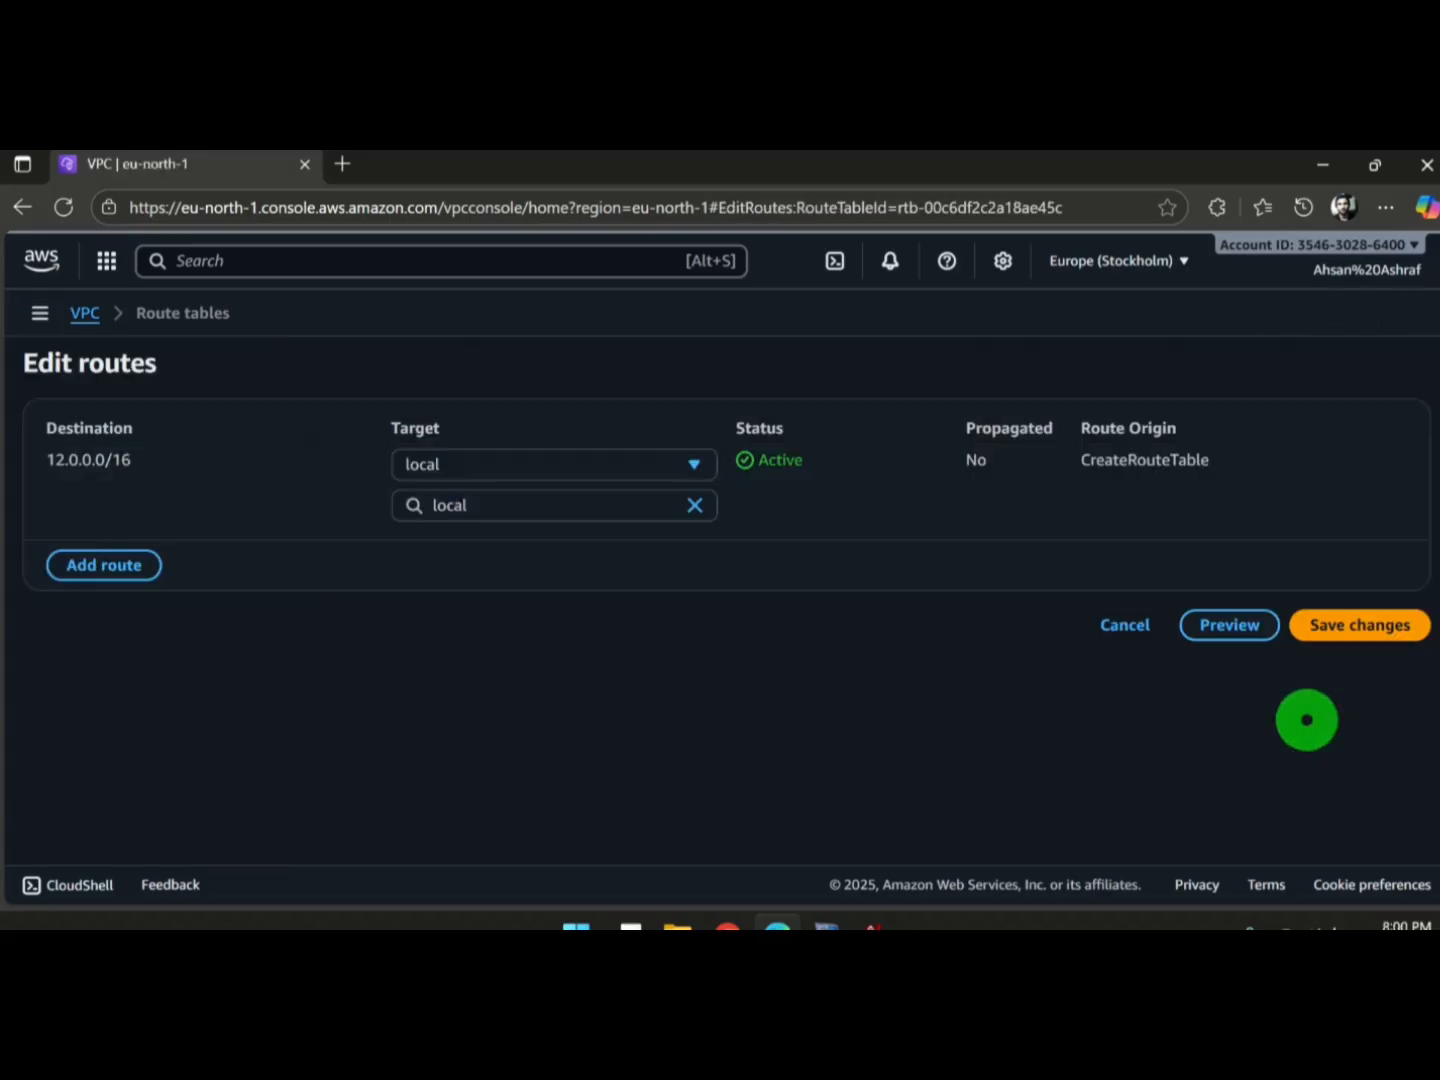
left_click(92, 565)
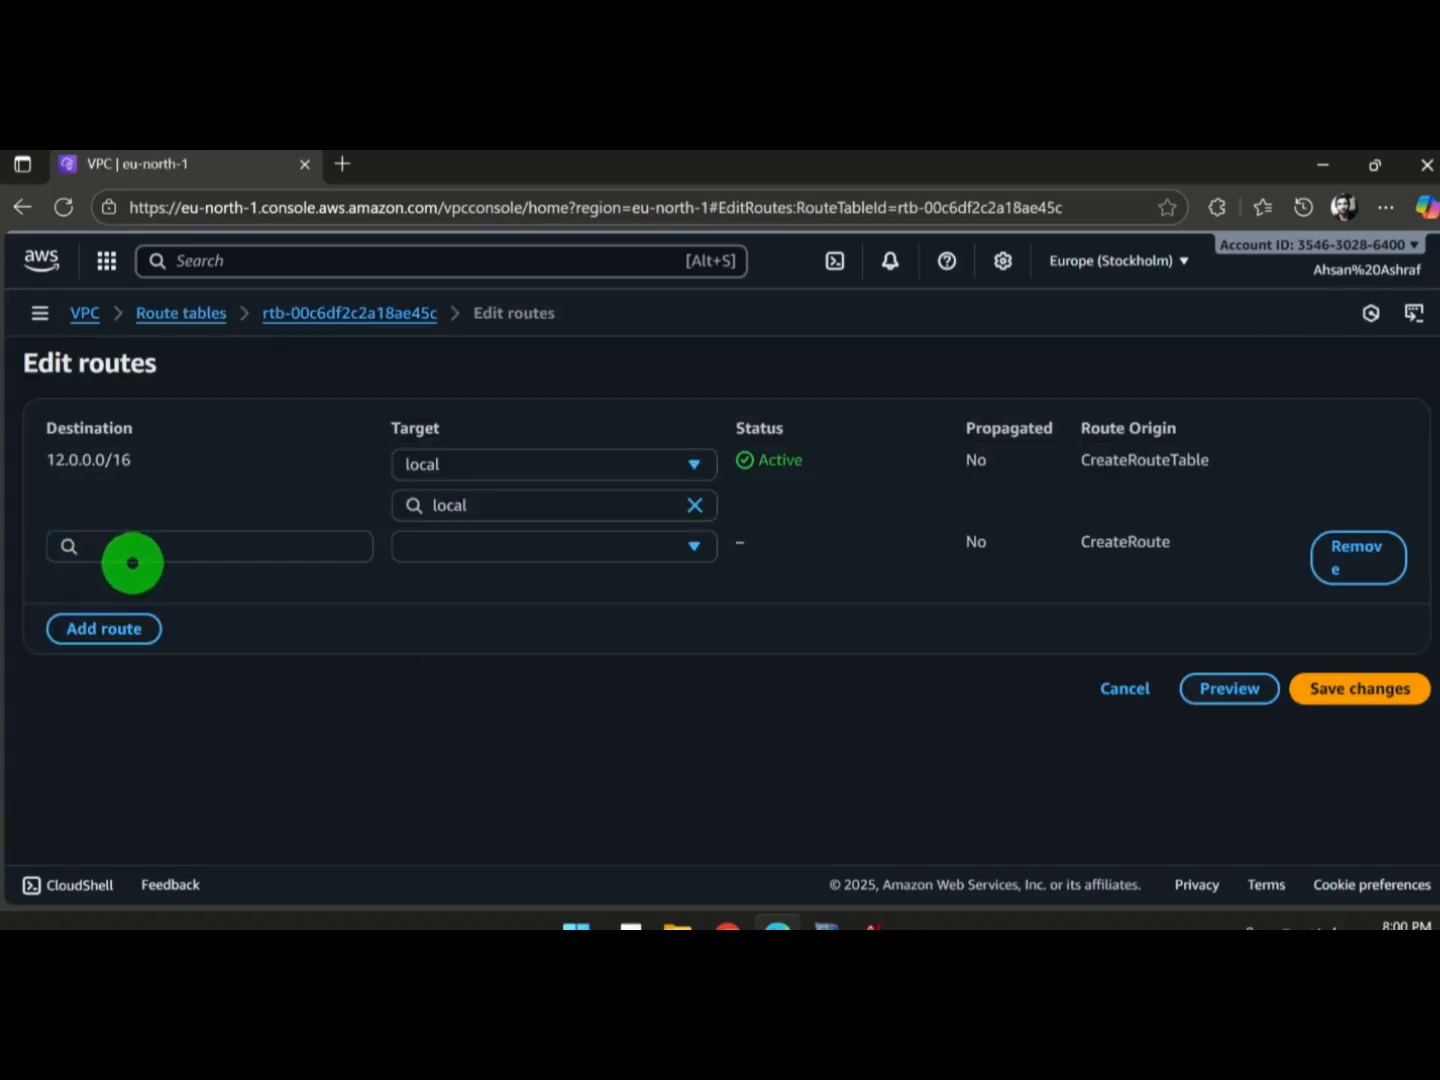
left_click(148, 542)
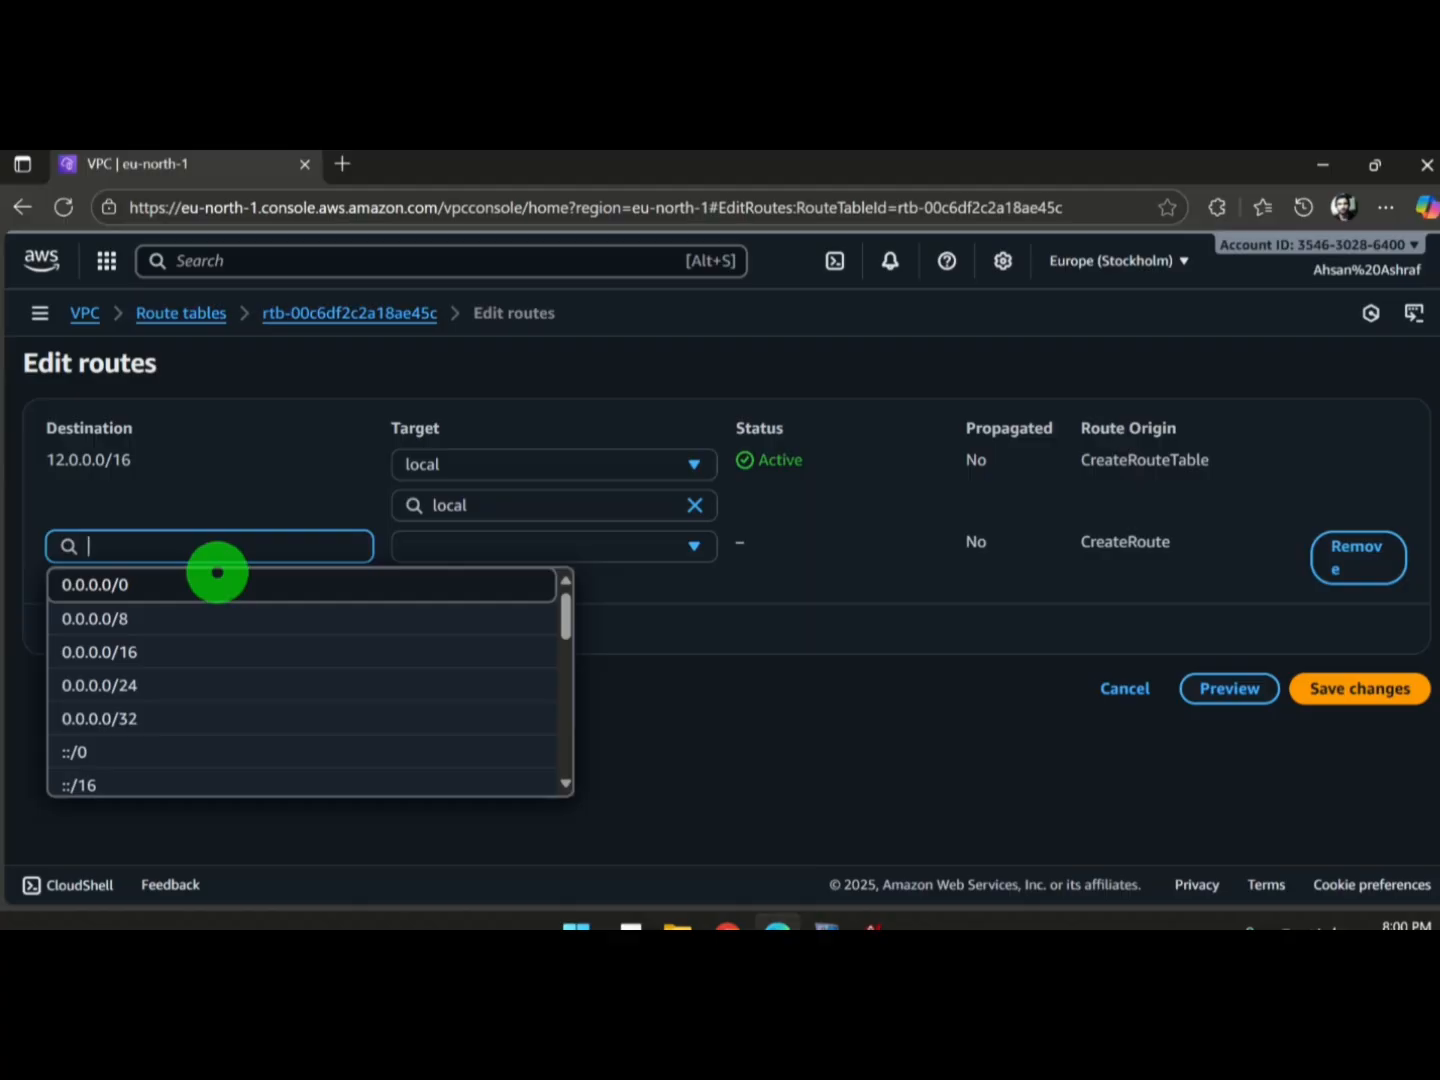
left_click(217, 584)
left_click(507, 540)
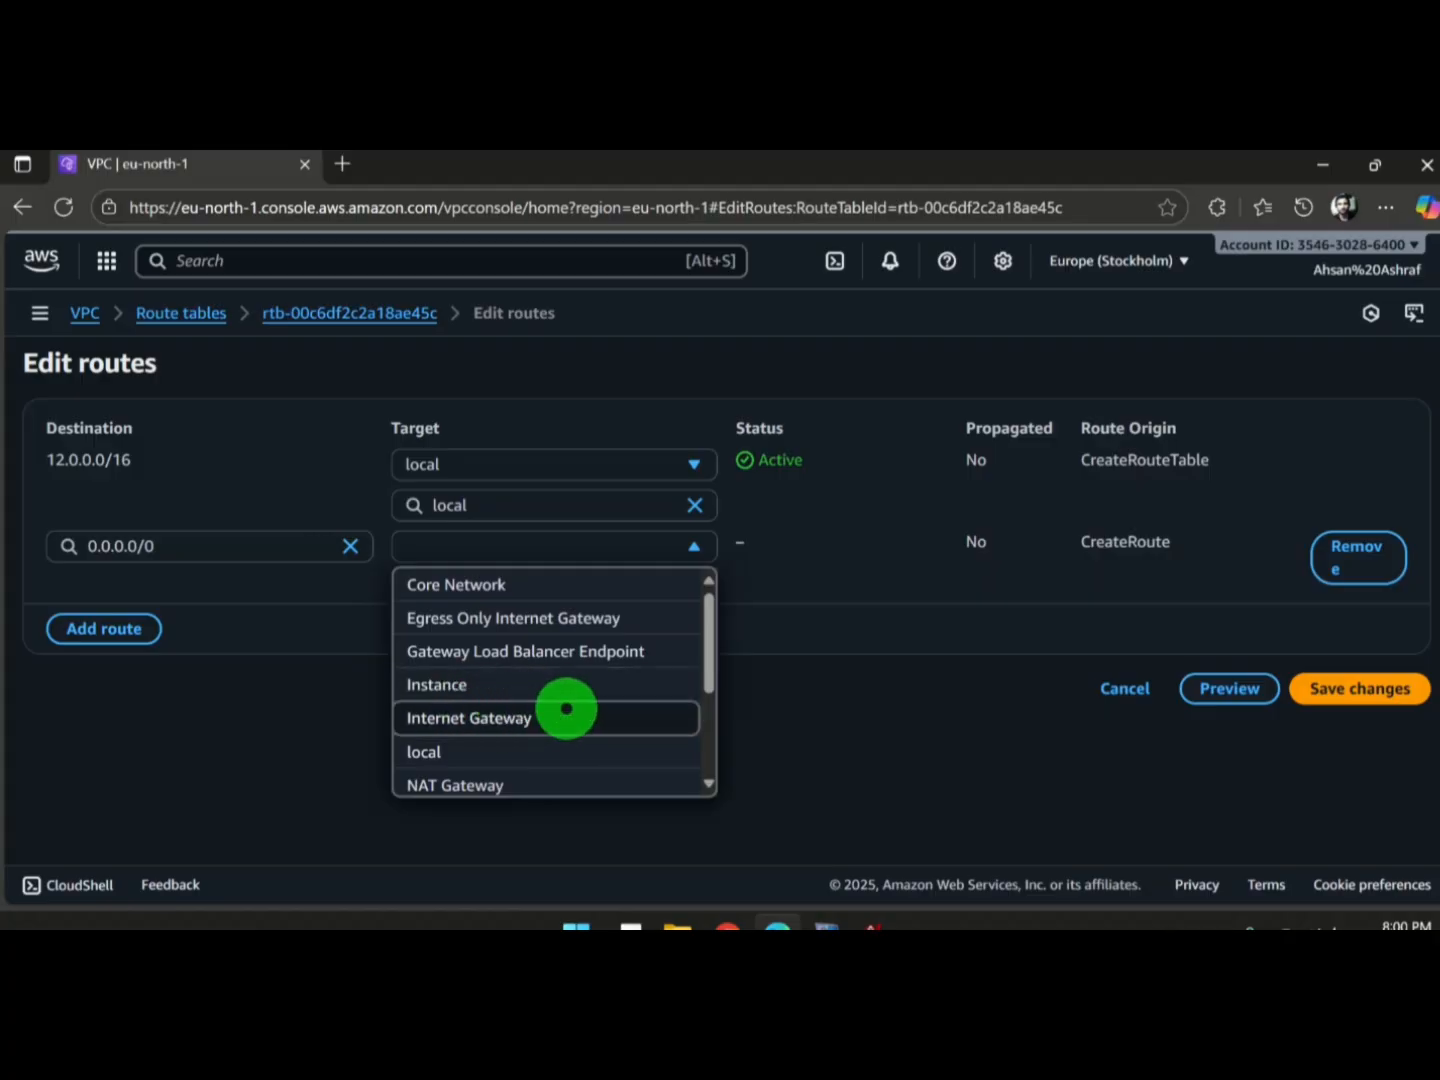
left_click(585, 716)
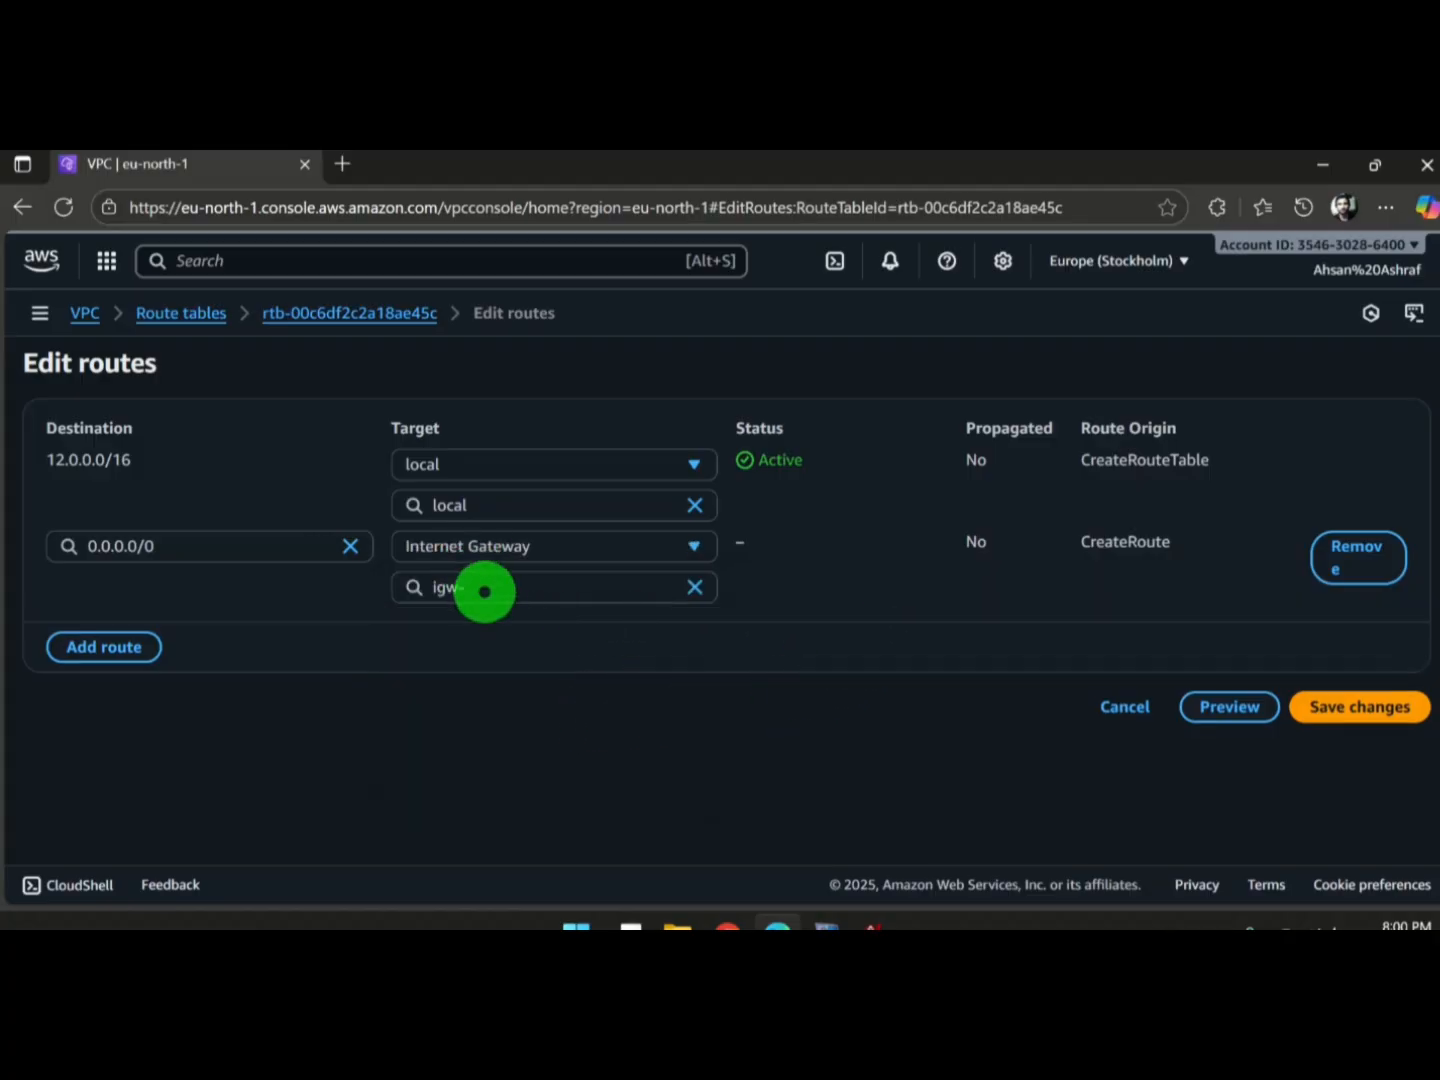
left_click(485, 591)
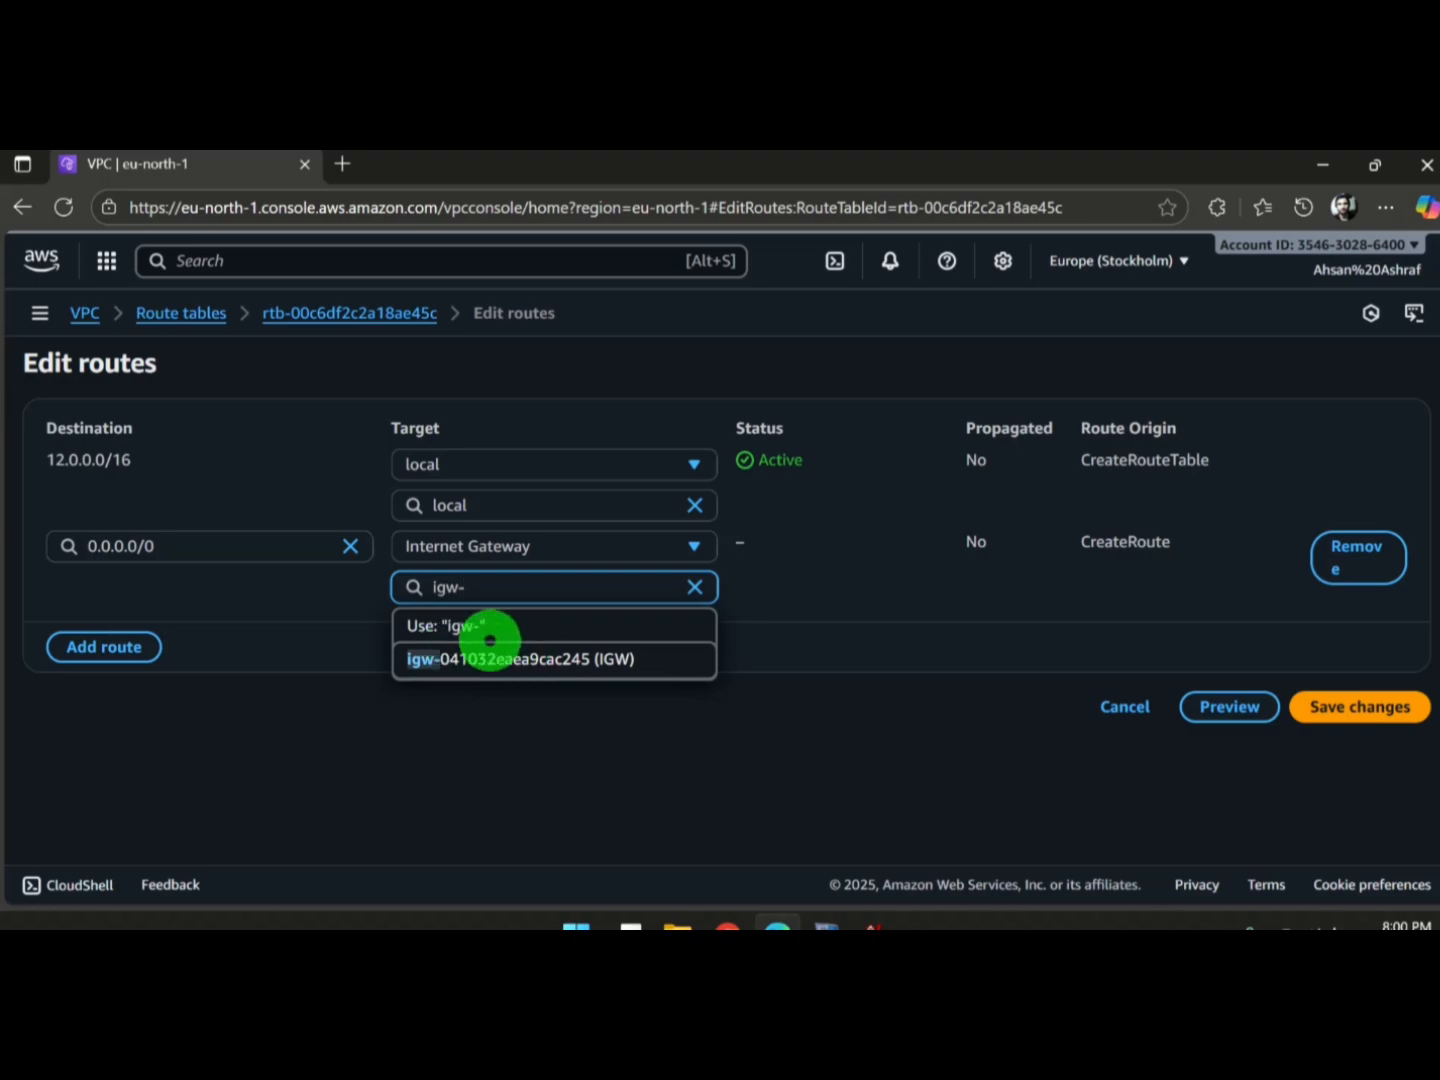
left_click(588, 656)
left_click(1390, 707)
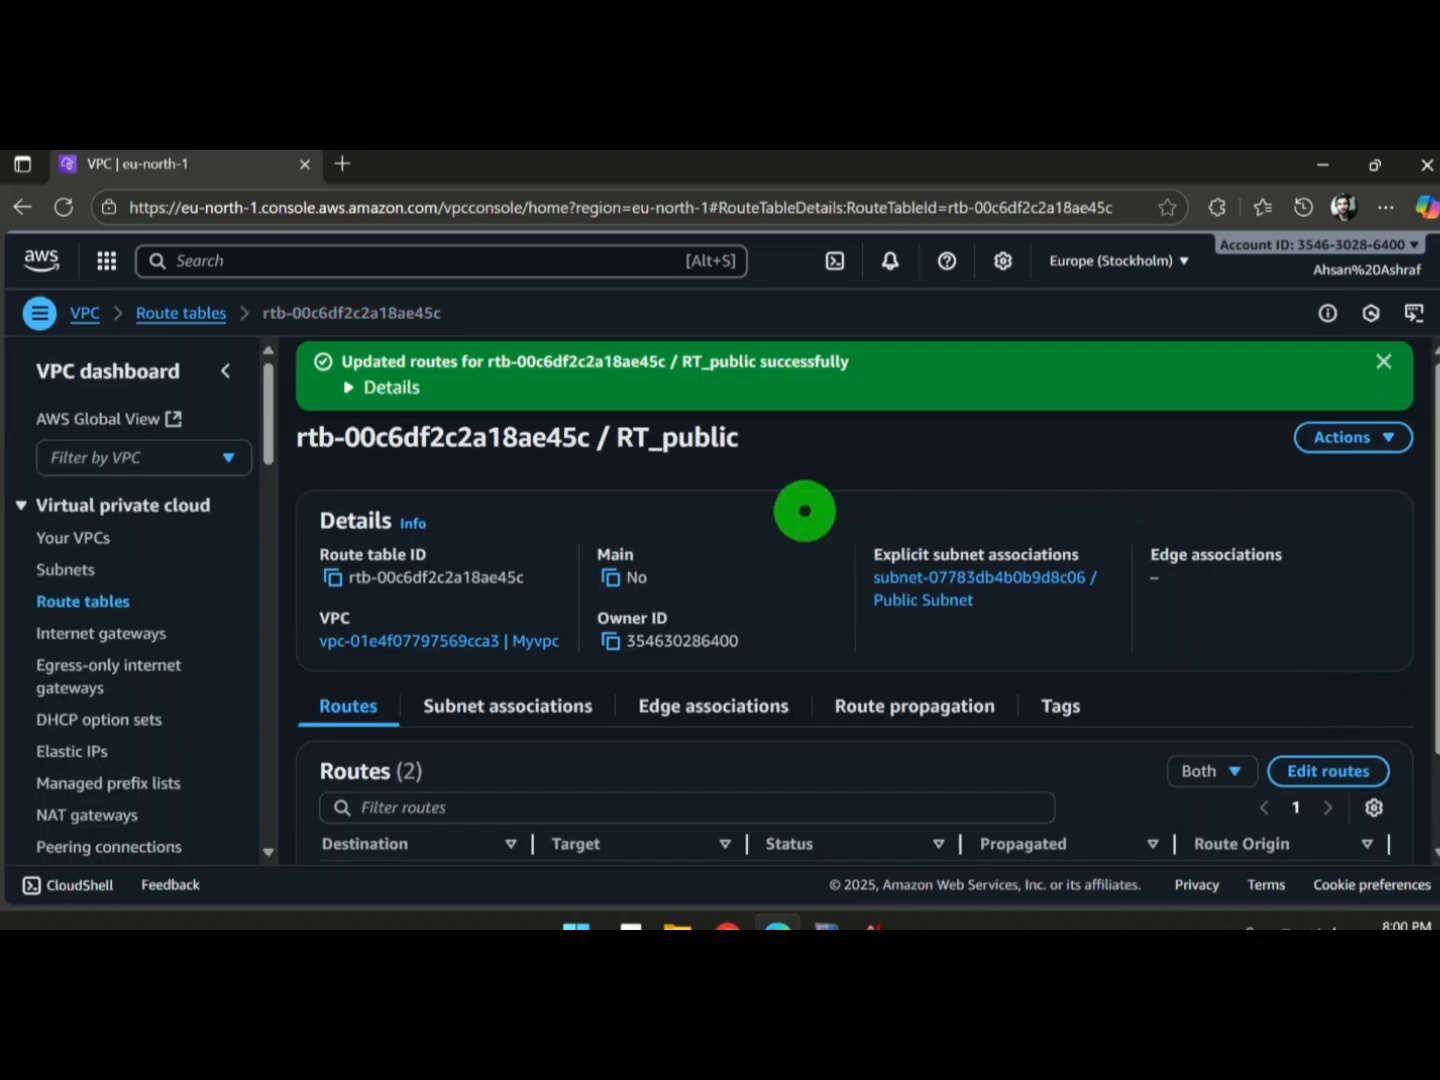
Step: Review RT_public's subnet associations and routes, on its details page and again from the route tables list
left_click_drag(738, 443, 632, 438)
left_click_drag(1438, 487, 1439, 630)
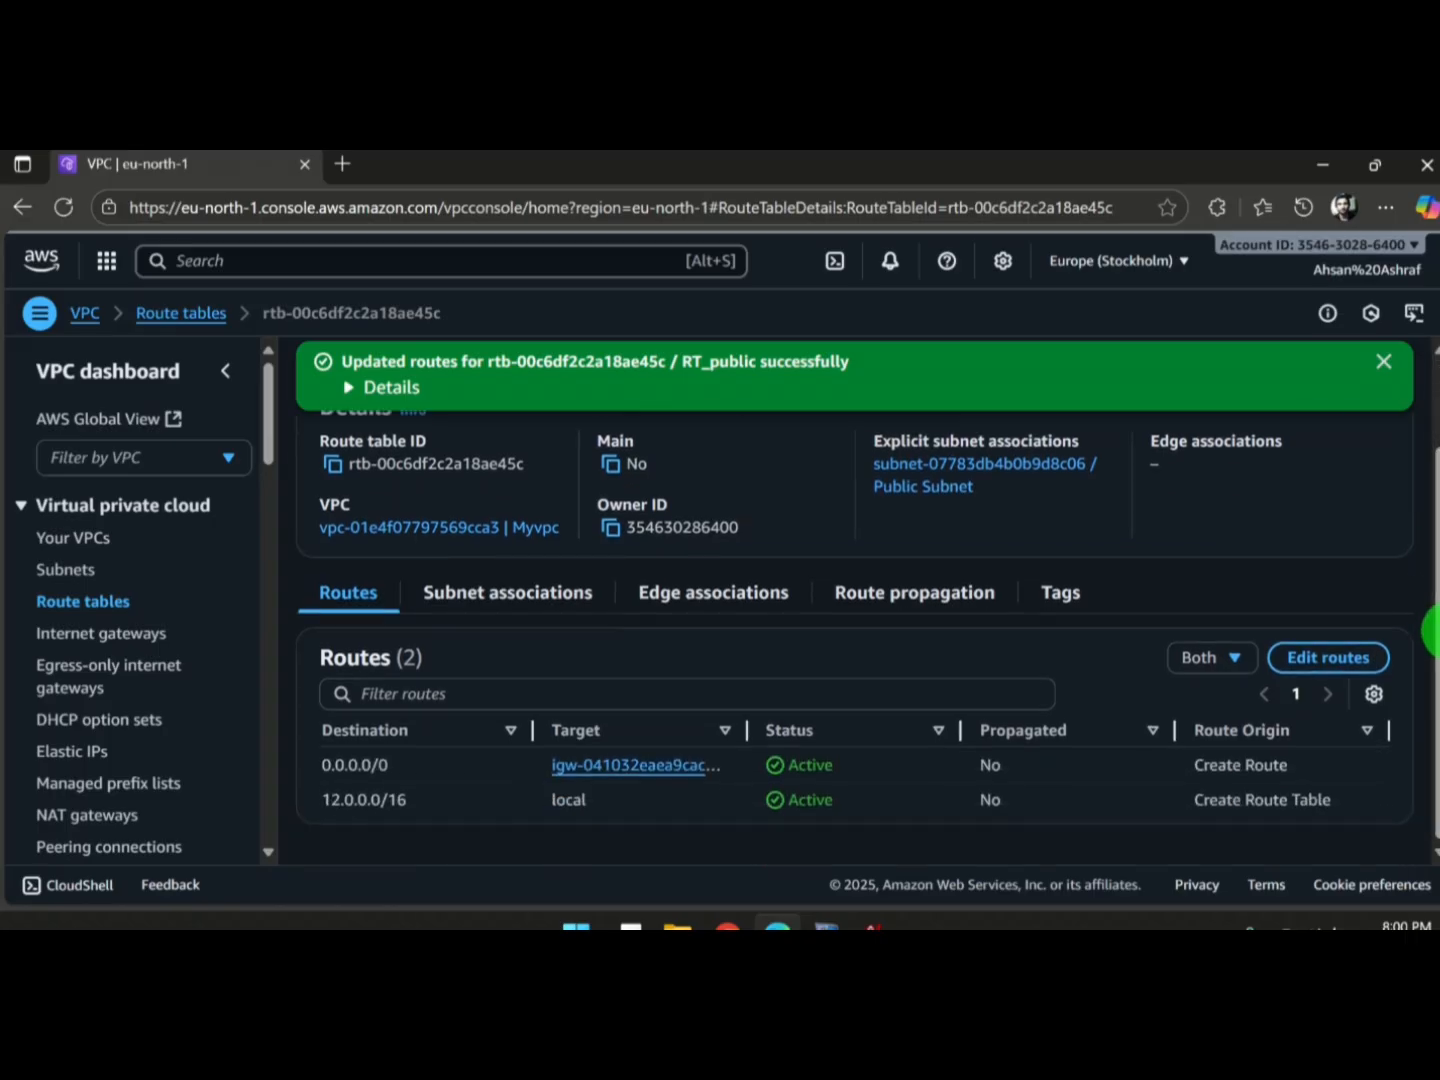
left_click(510, 584)
scroll(861, 678, "down", 3)
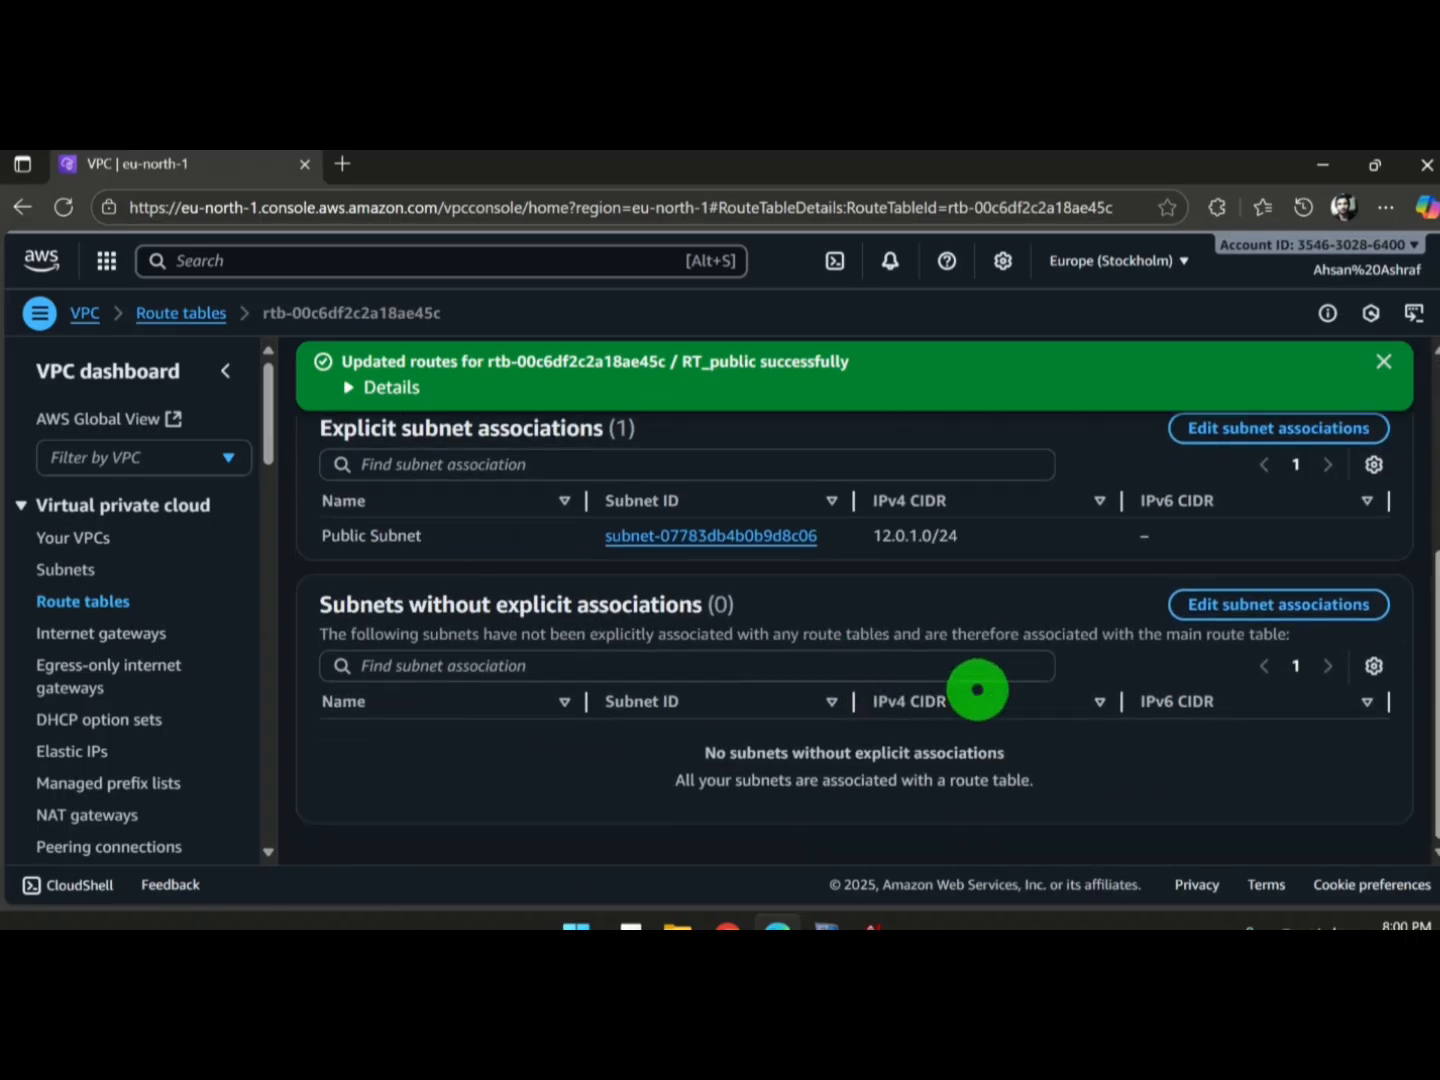
scroll(400, 592, "up", 3)
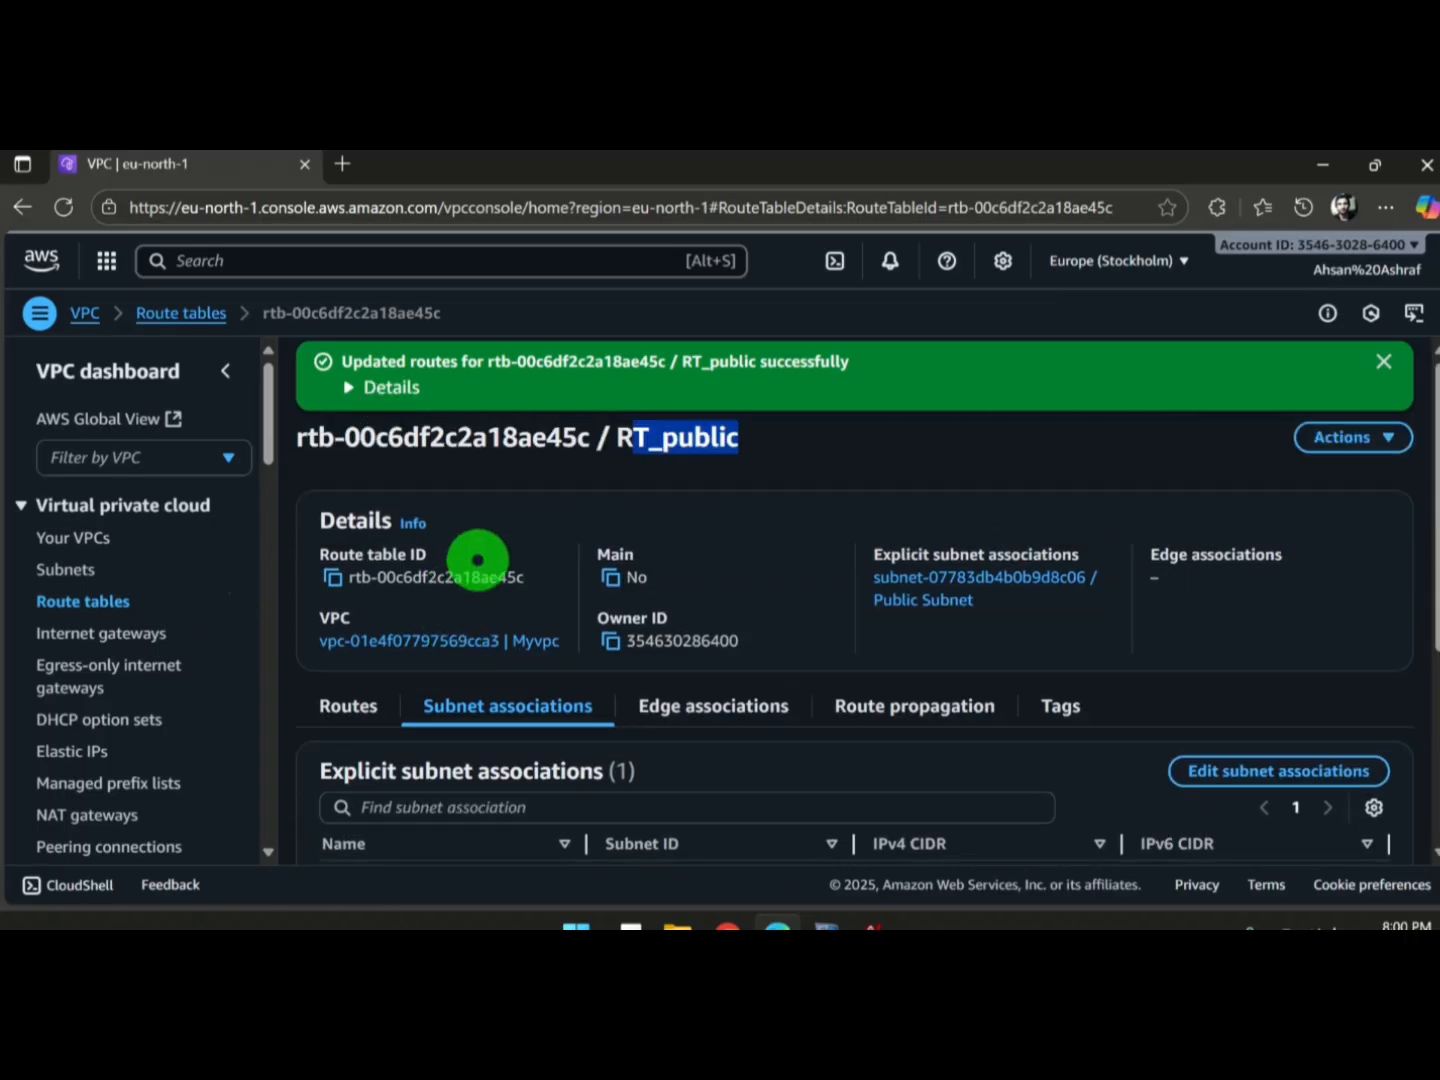
left_click(82, 602)
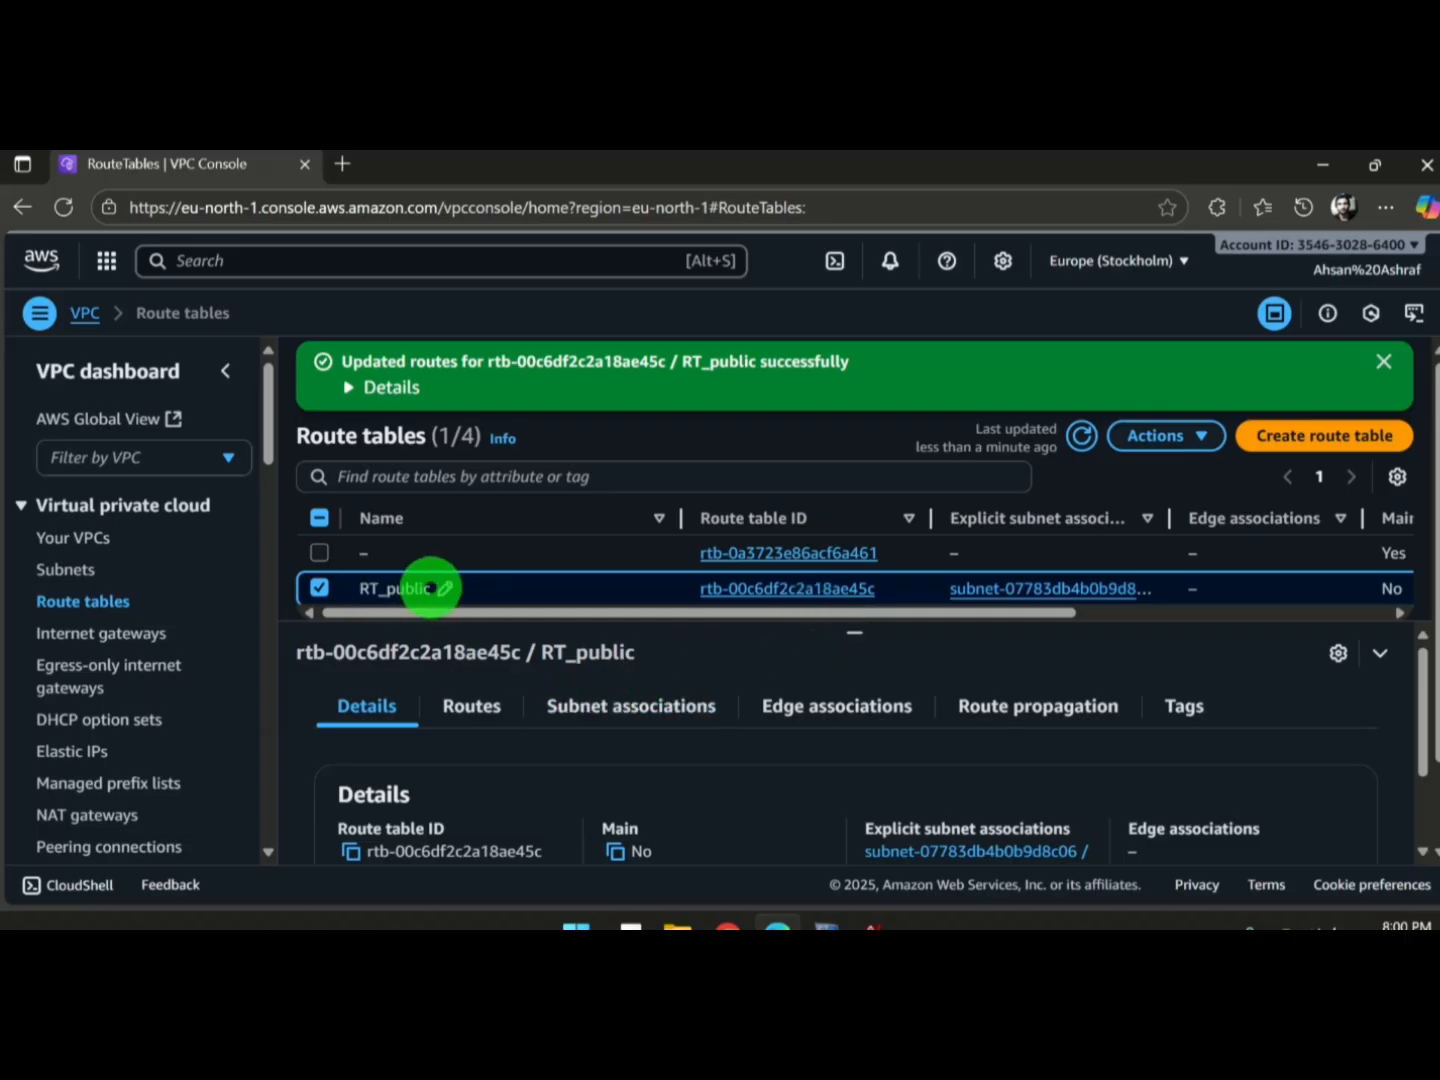
left_click(469, 697)
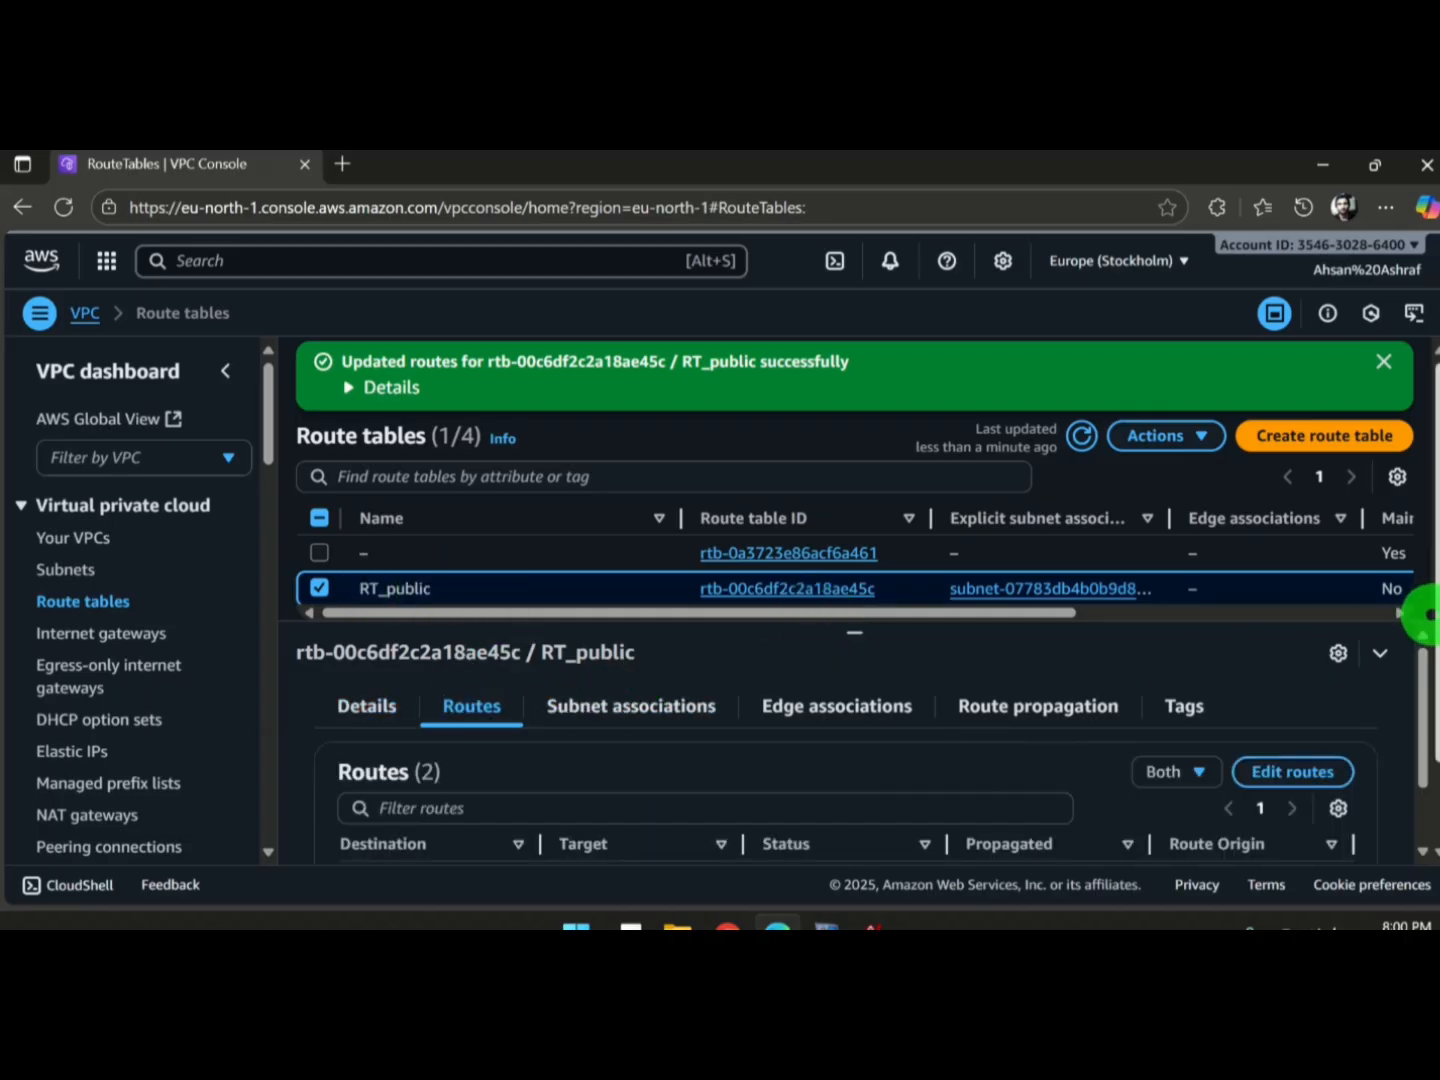
scroll(1418, 600, "down", 1)
scroll(1405, 739, "down", 2)
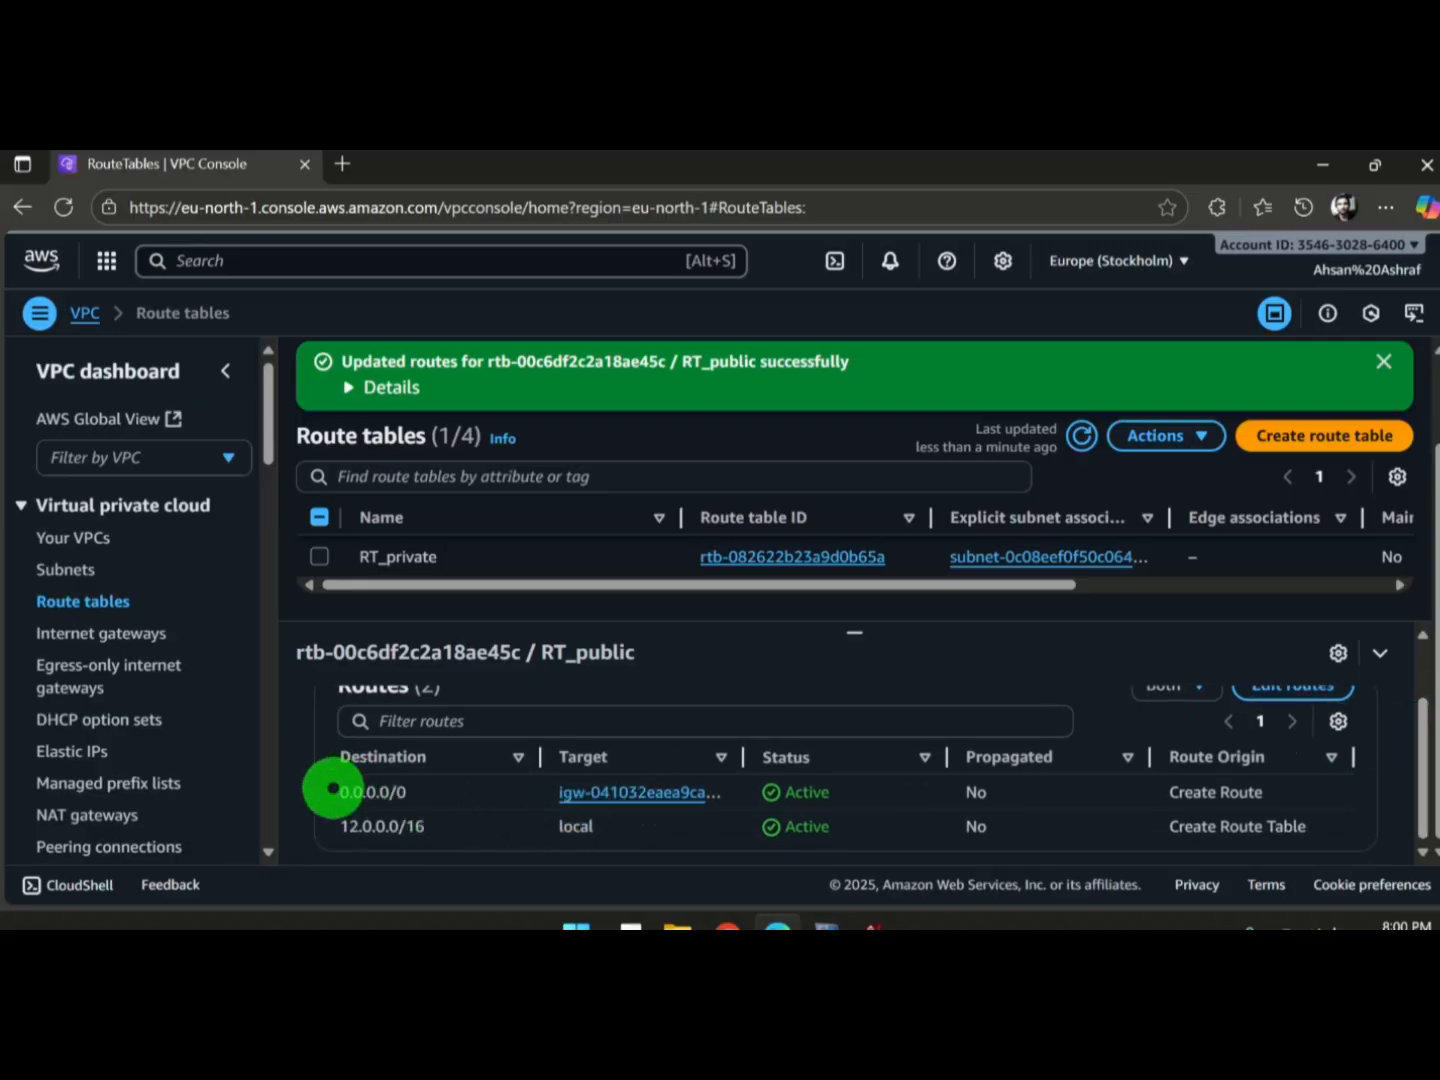
left_click_drag(350, 791, 410, 791)
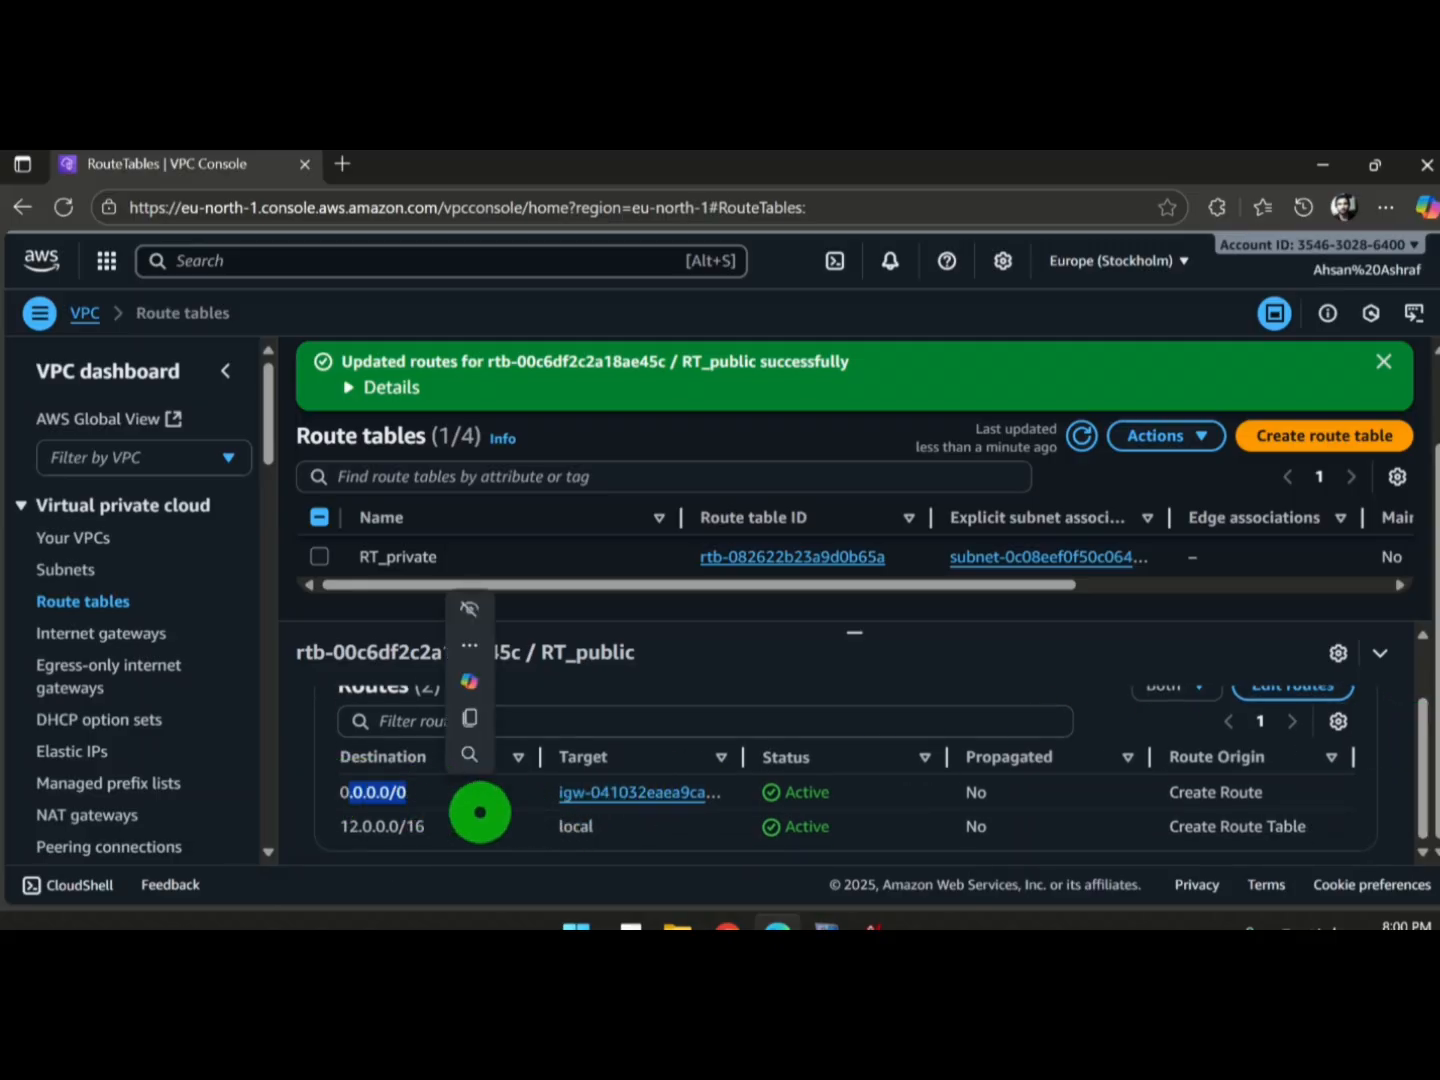
left_click(351, 787)
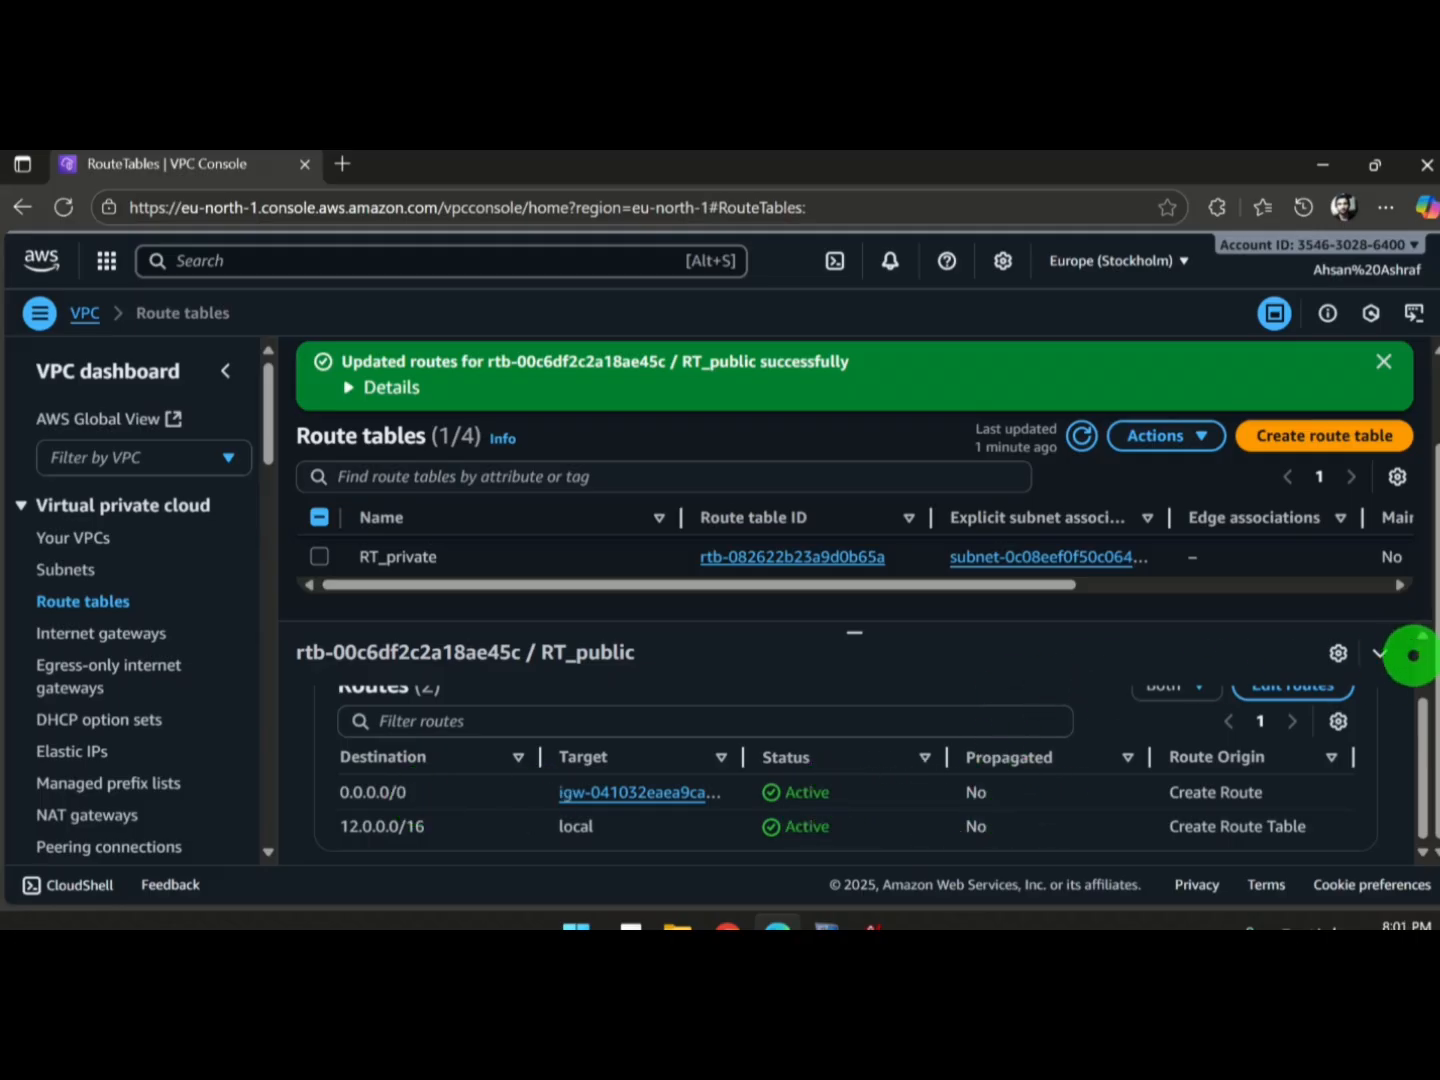
scroll(1405, 766, "up", 2)
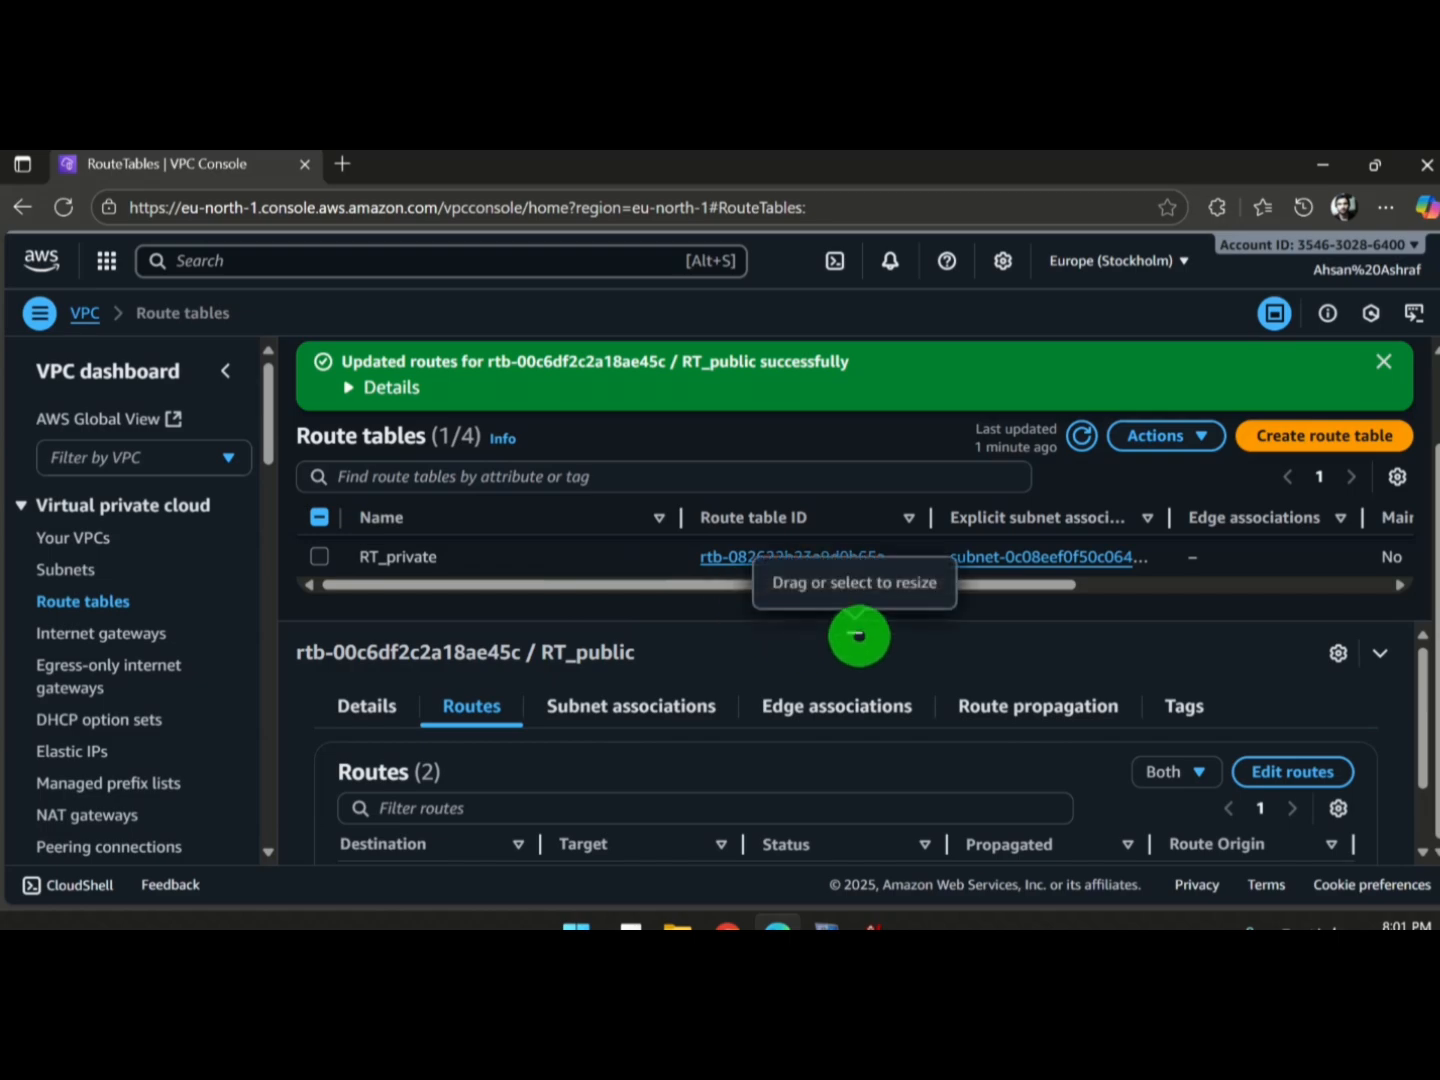
Step: Select RT_private in place of RT_public, check its routes, and open them for editing
left_click_drag(858, 636, 860, 696)
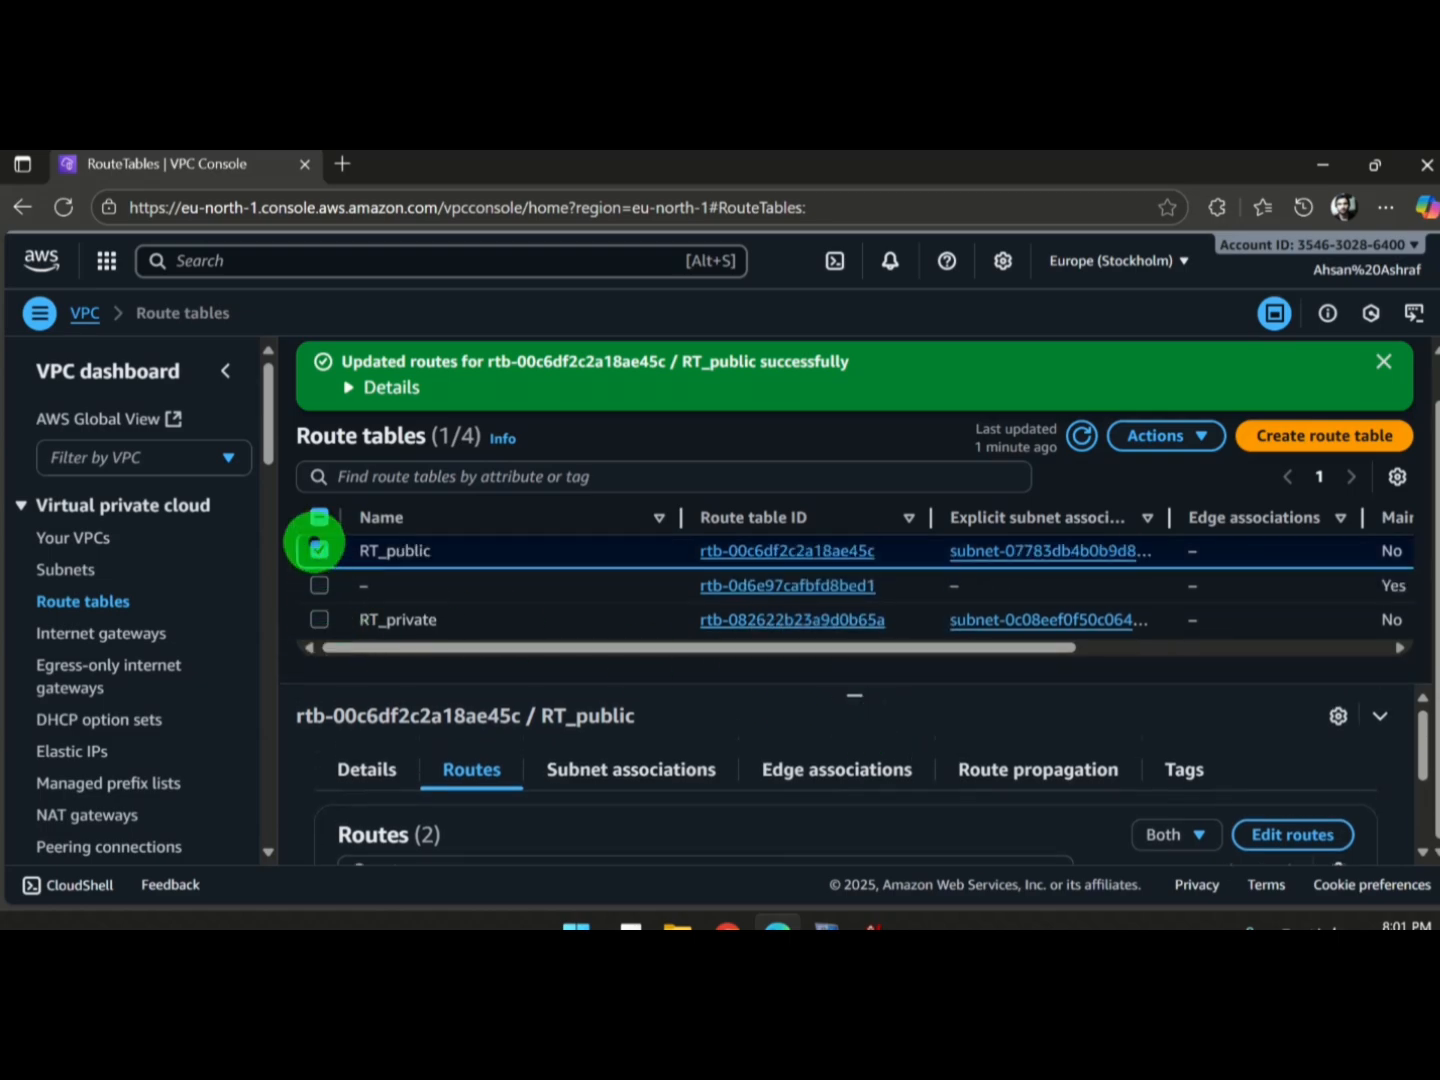
left_click(318, 548)
left_click(319, 619)
left_click(471, 769)
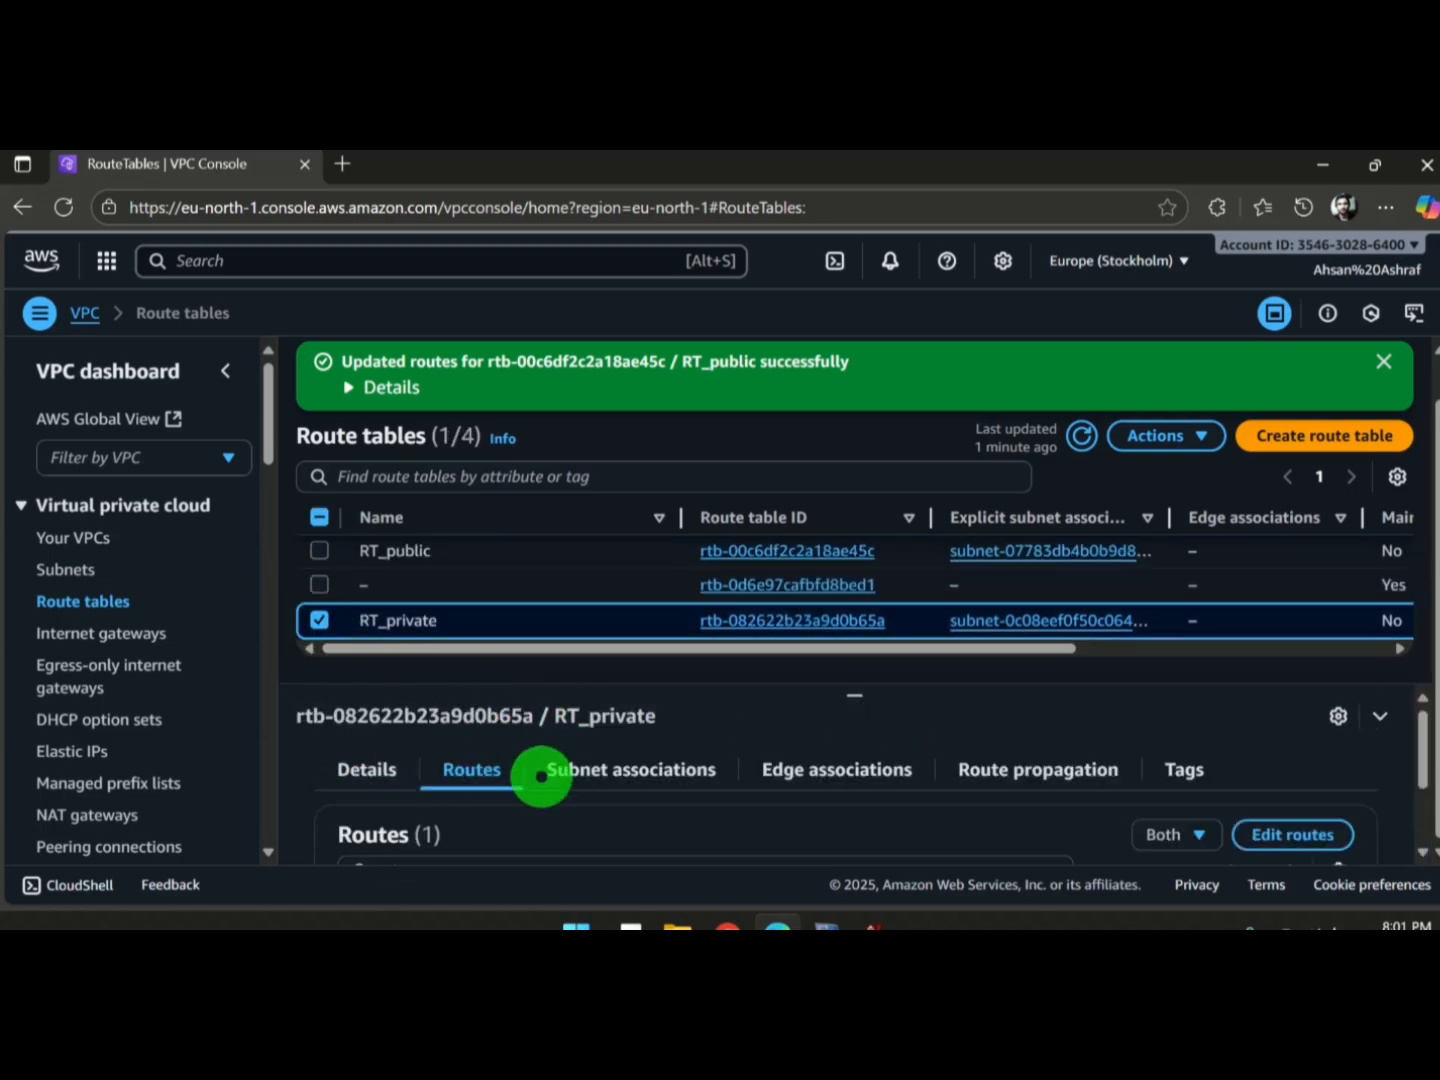
scroll(1414, 778, "down", 3)
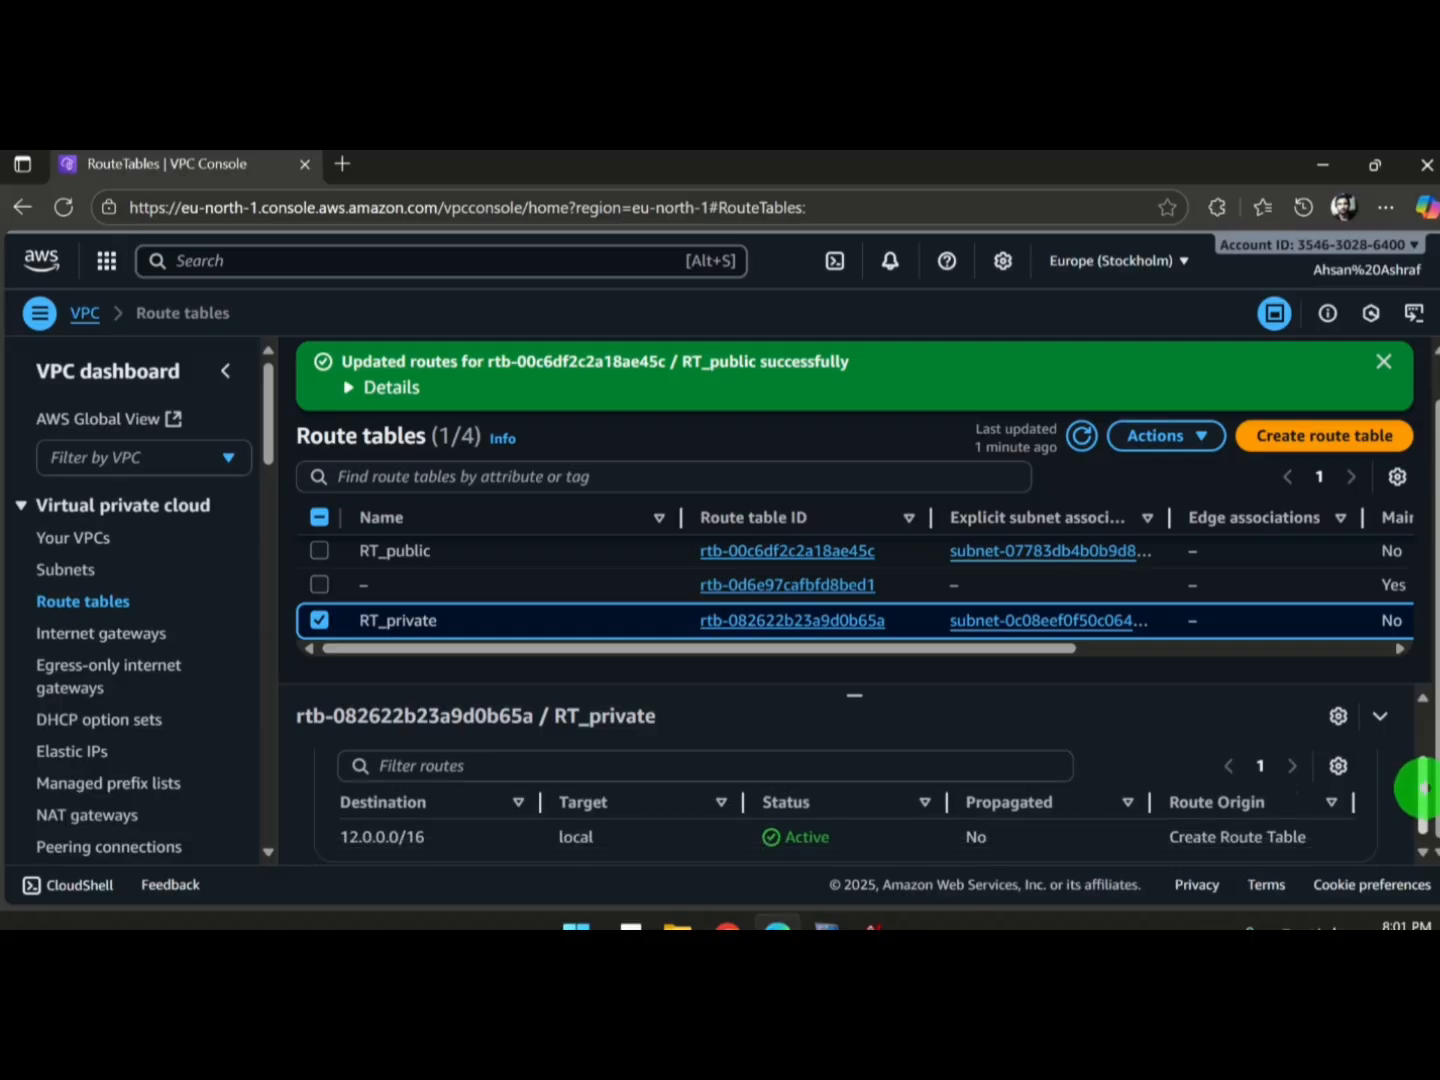
scroll(1417, 787, "up", 1)
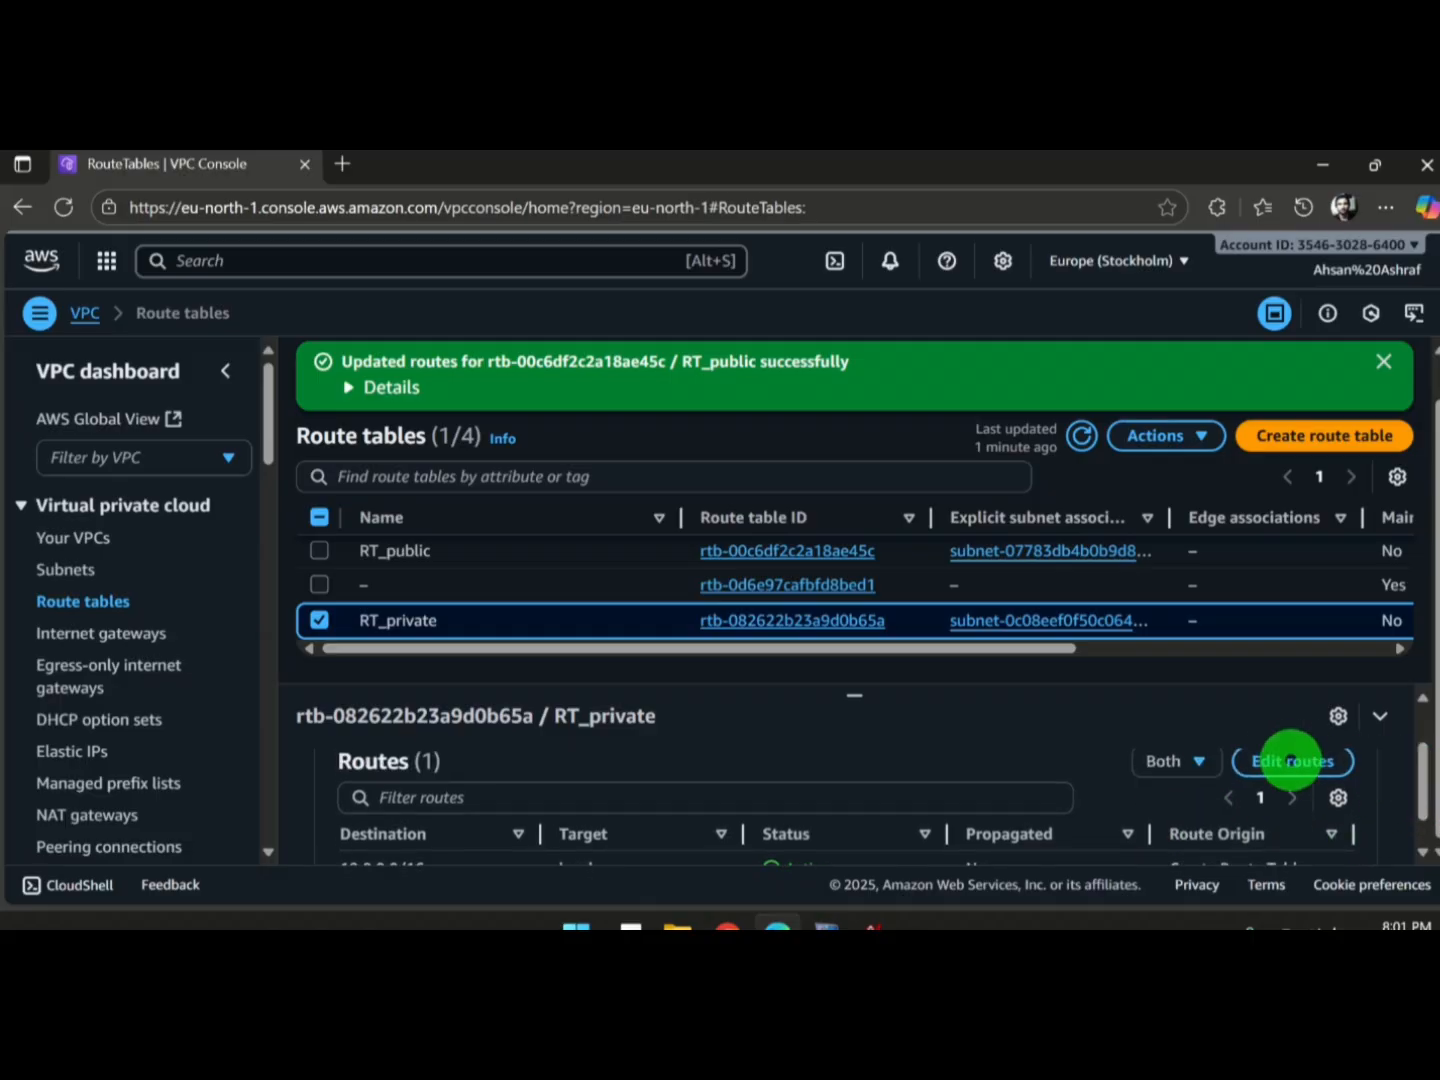
left_click(1300, 760)
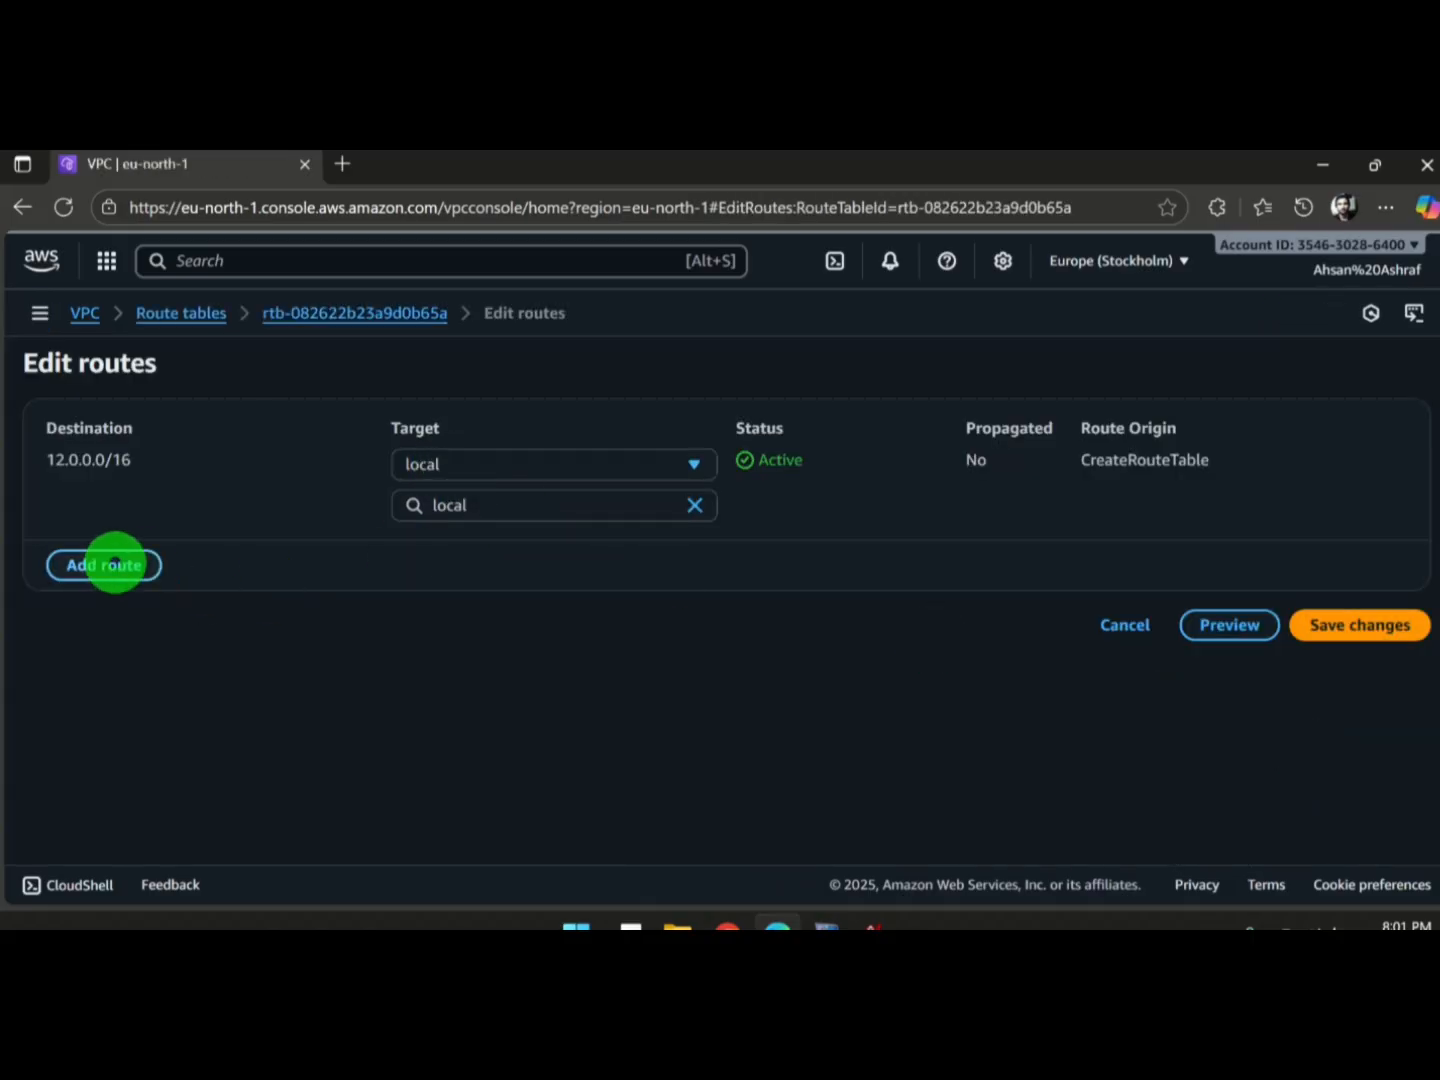
Step: Add a 0.0.0.0/0 route to RT_private targeting the NAT gateway NATGW, save it, and return to the route tables list
left_click(115, 563)
left_click(206, 540)
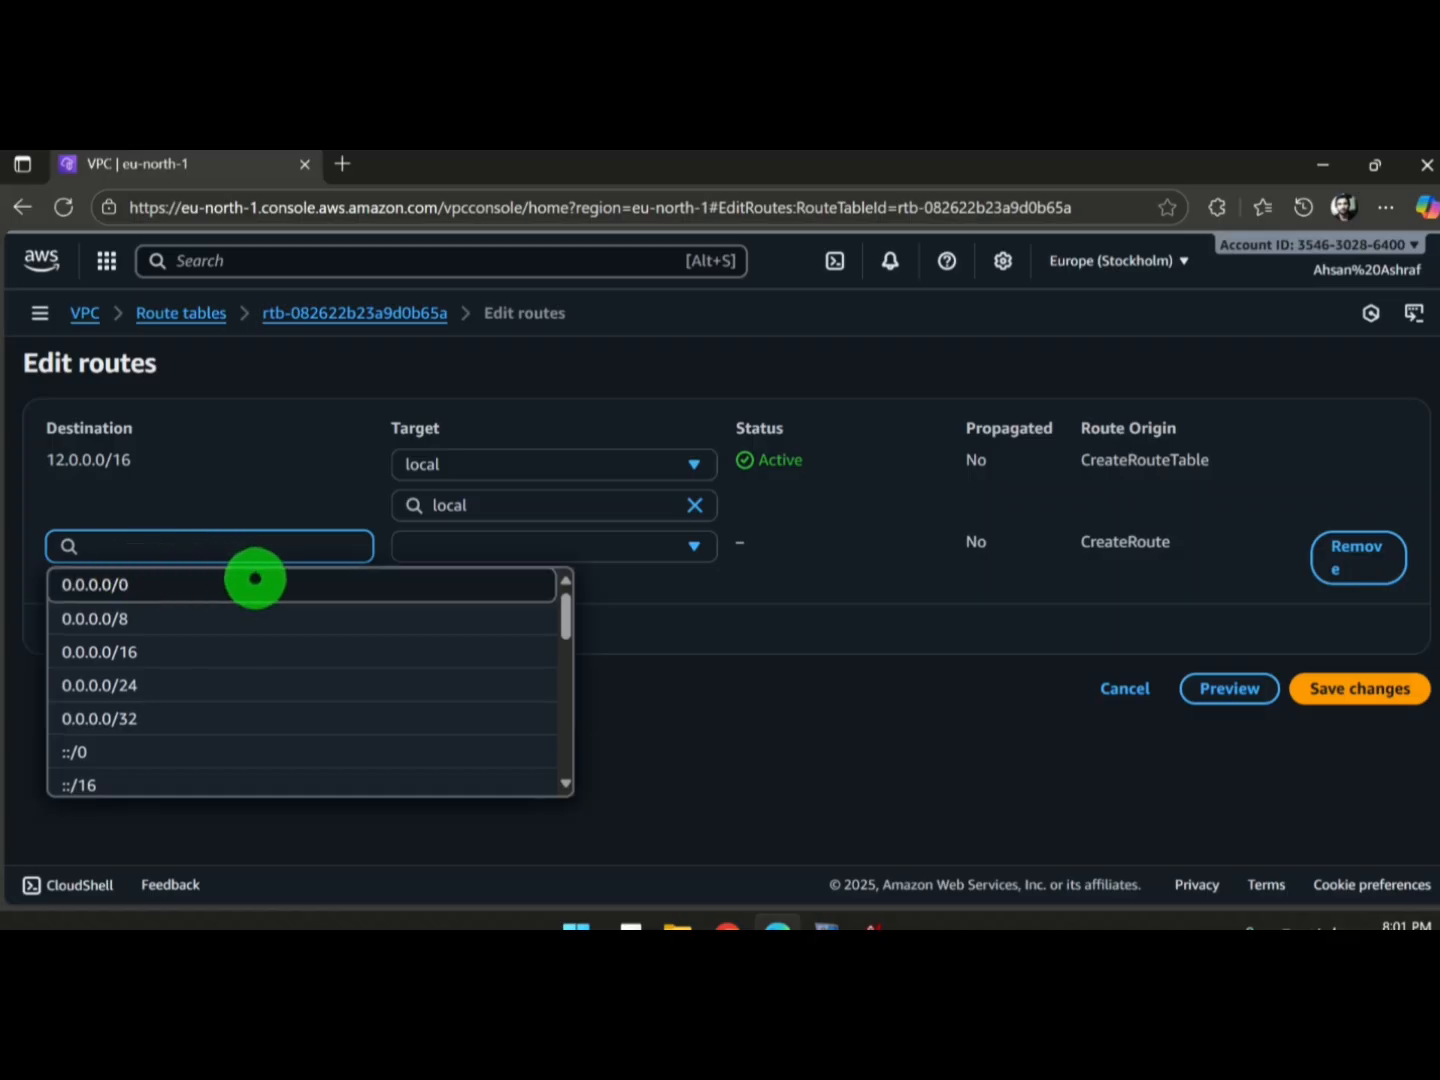
left_click(203, 580)
left_click(467, 546)
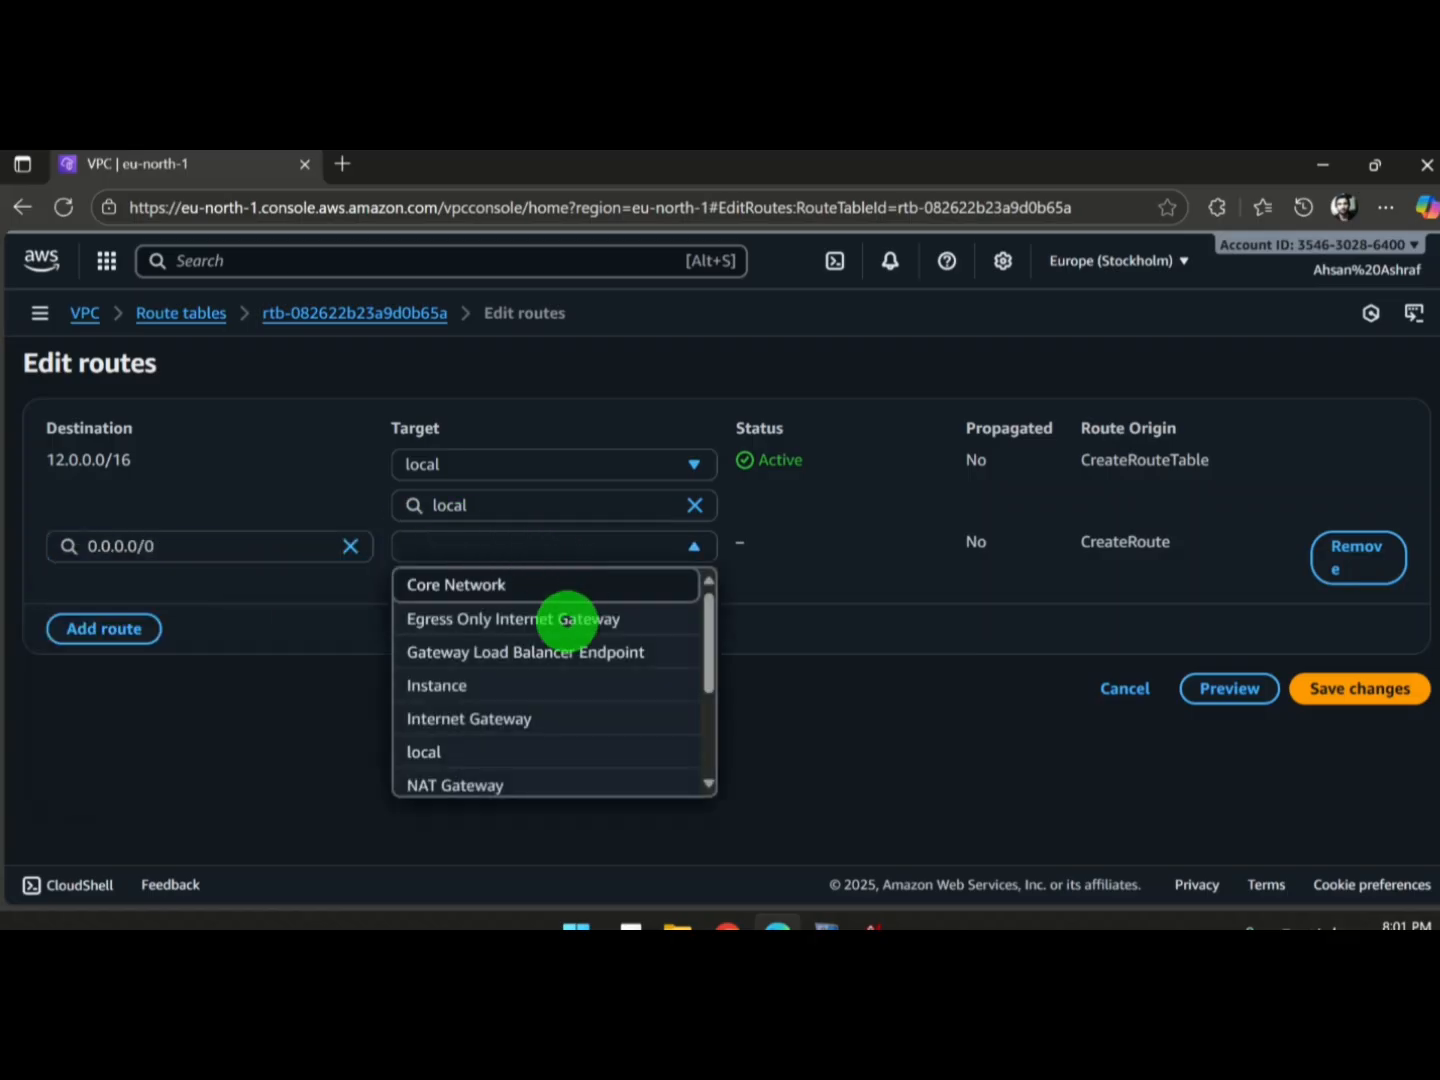
left_click(469, 771)
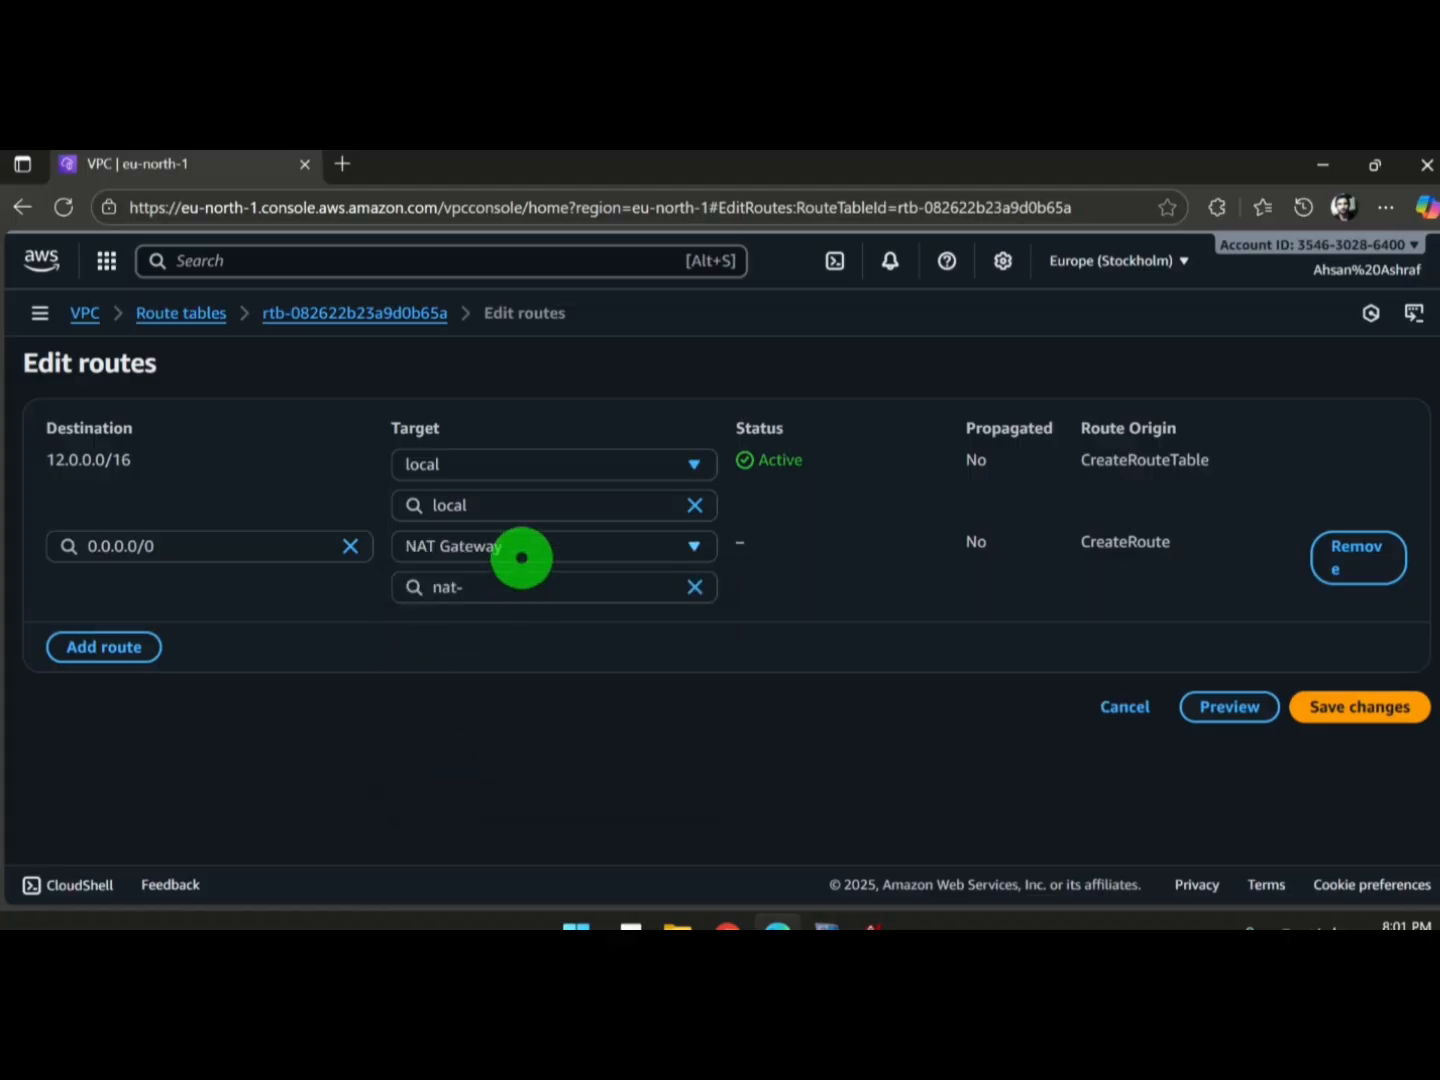
left_click(520, 556)
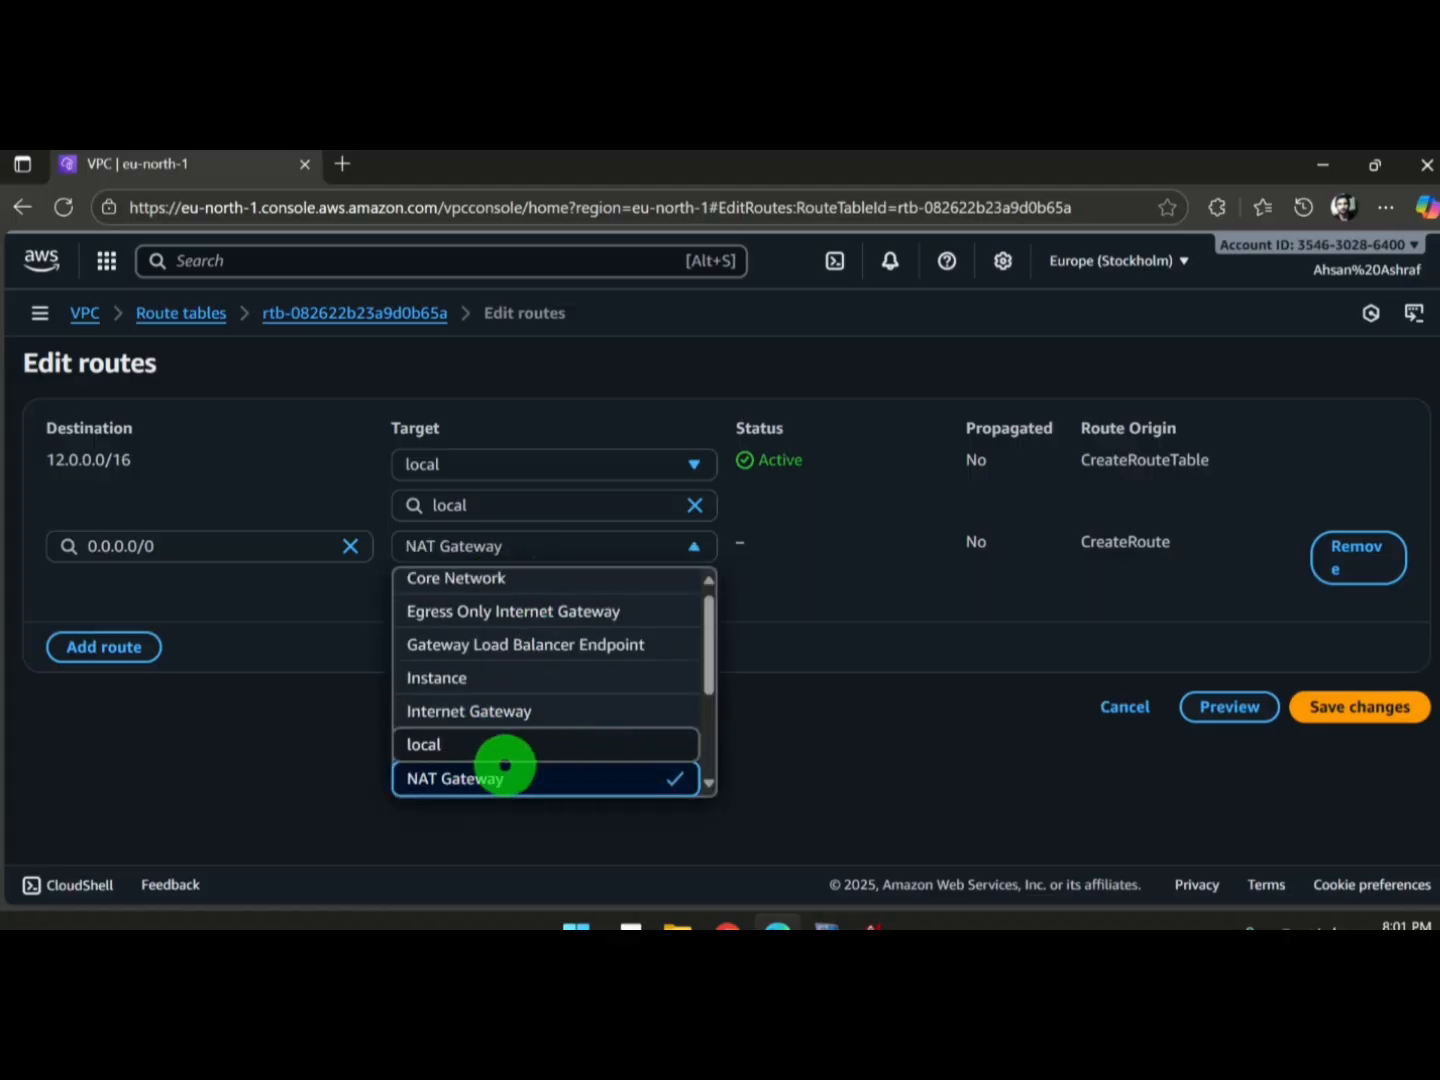
left_click(505, 766)
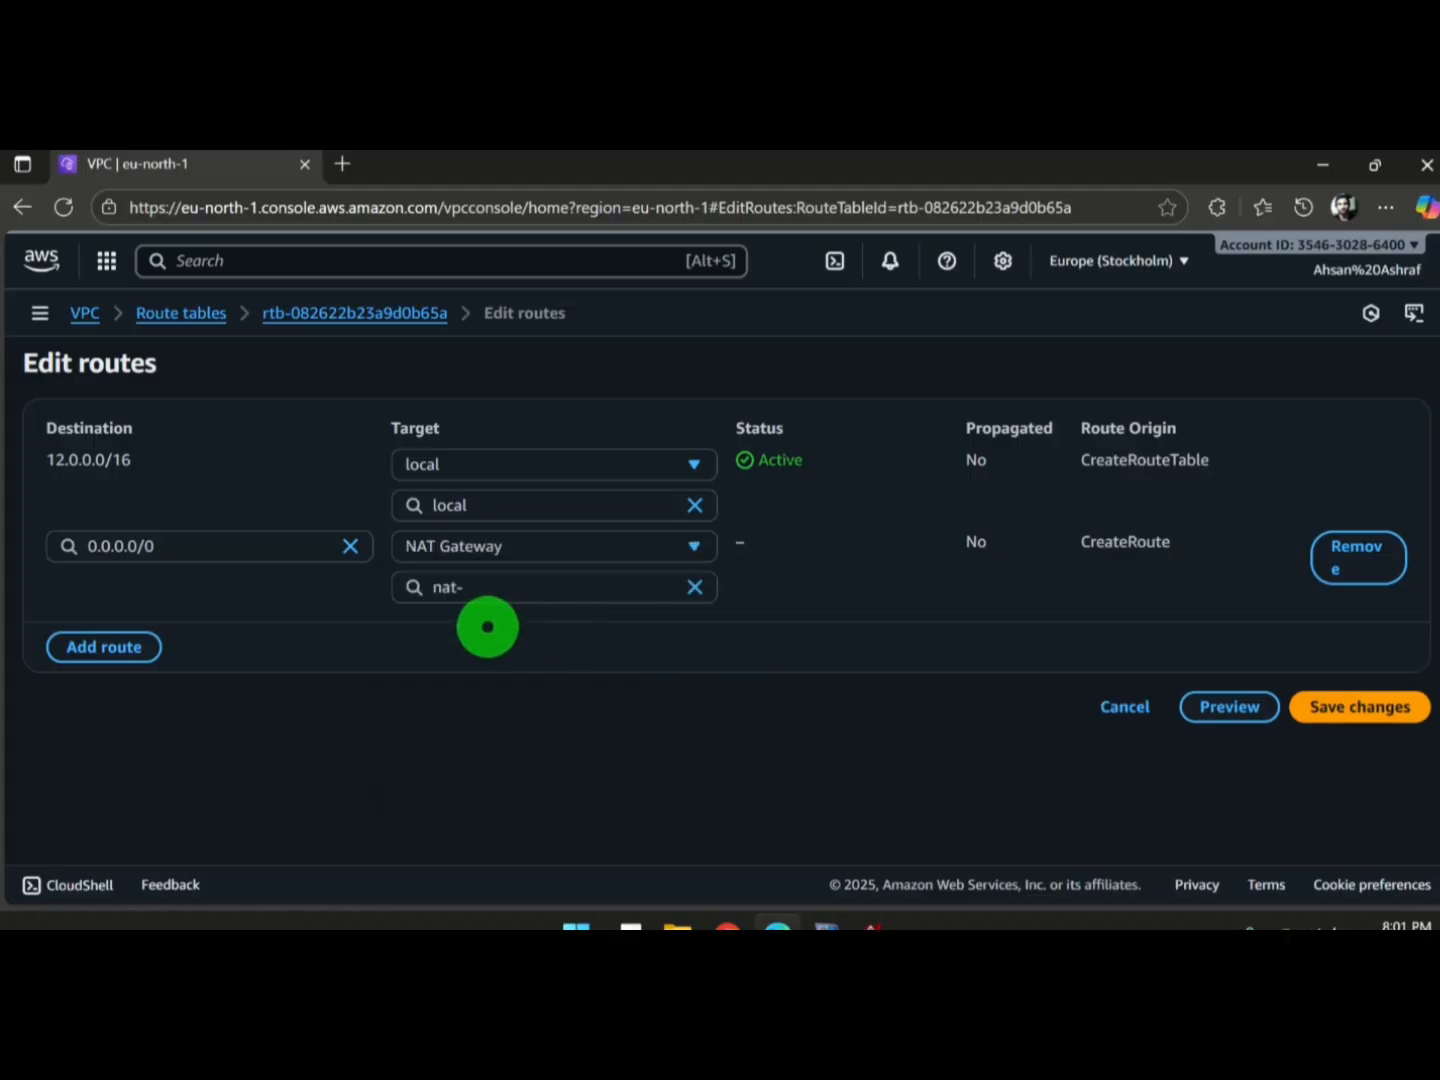
left_click(489, 585)
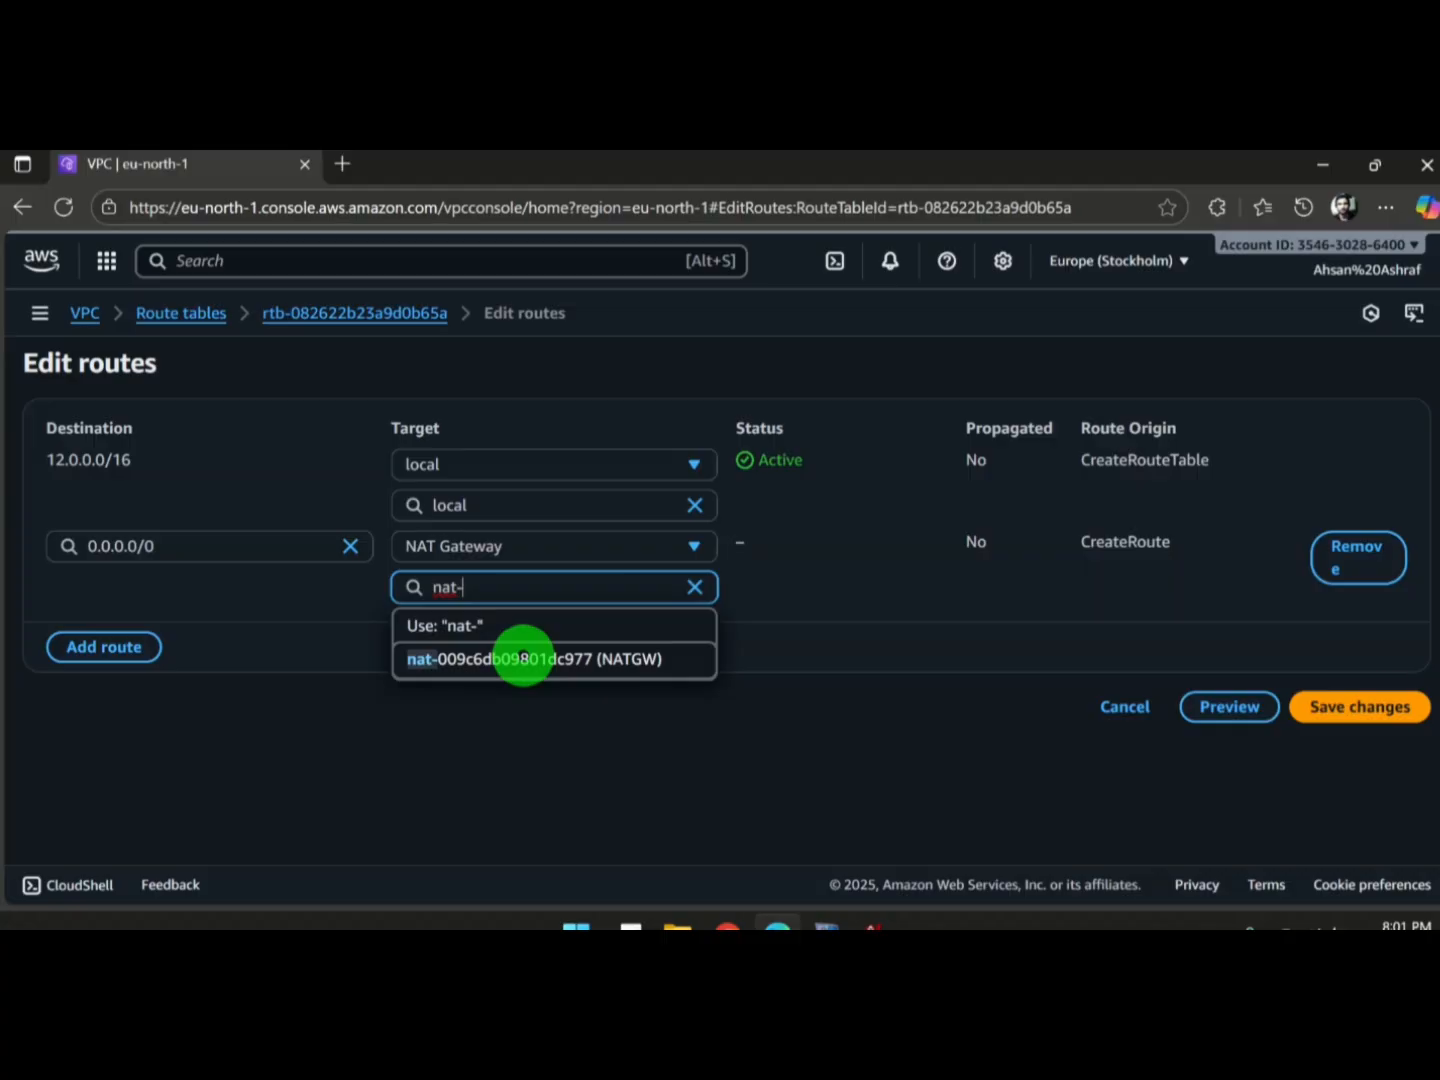
left_click(523, 657)
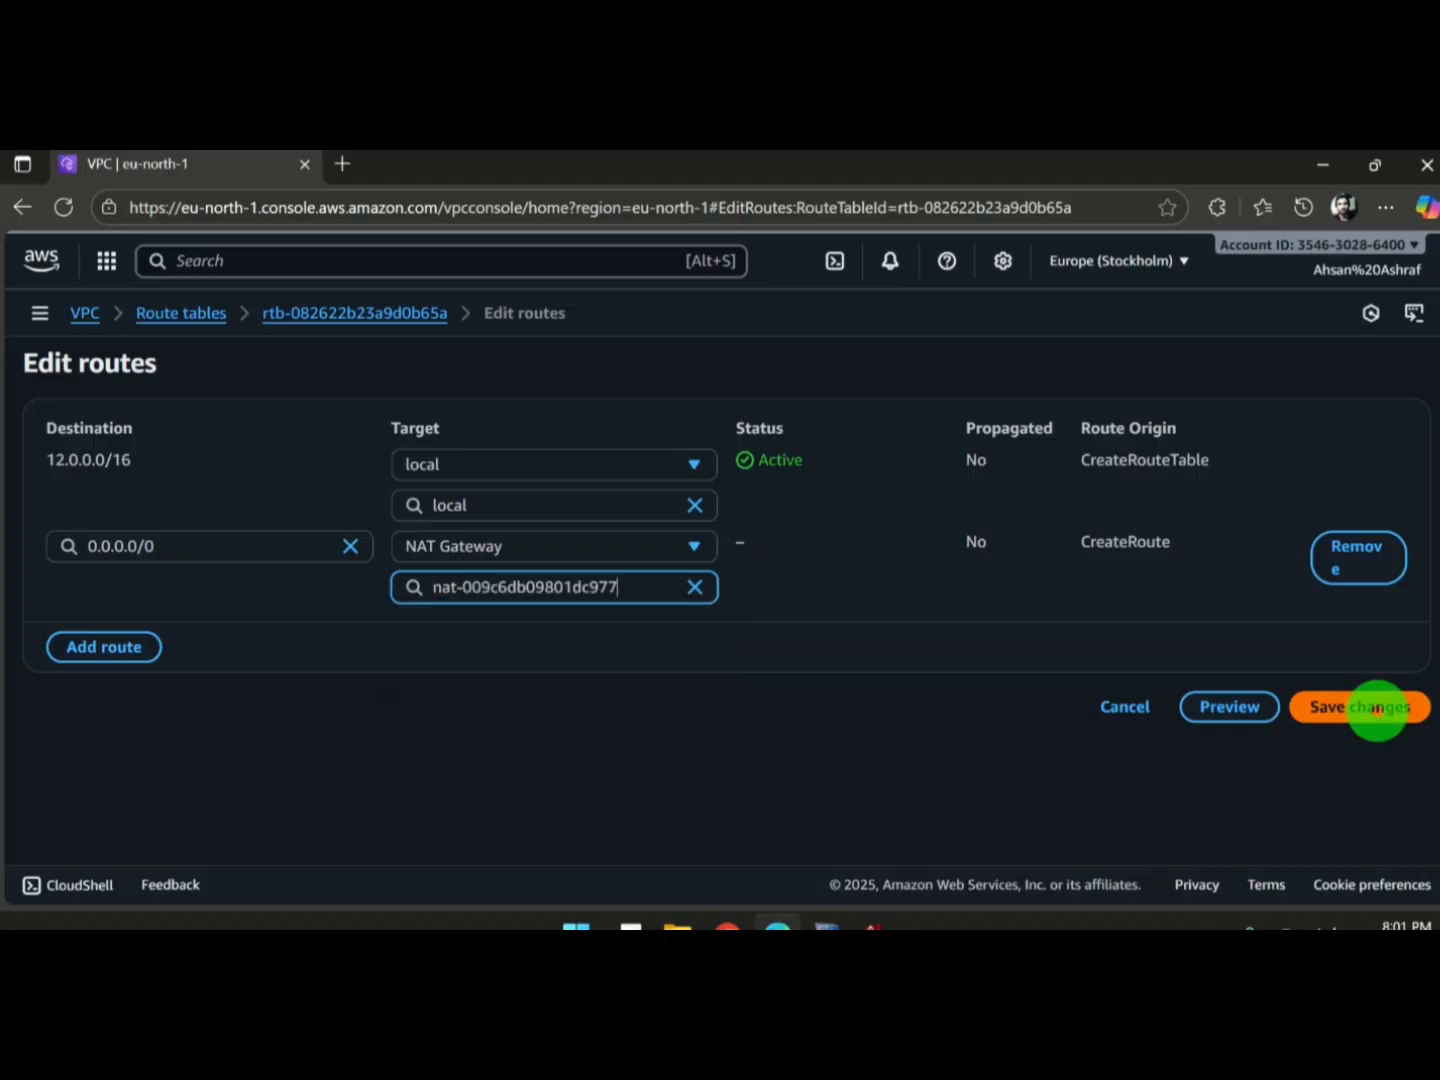
left_click(1377, 708)
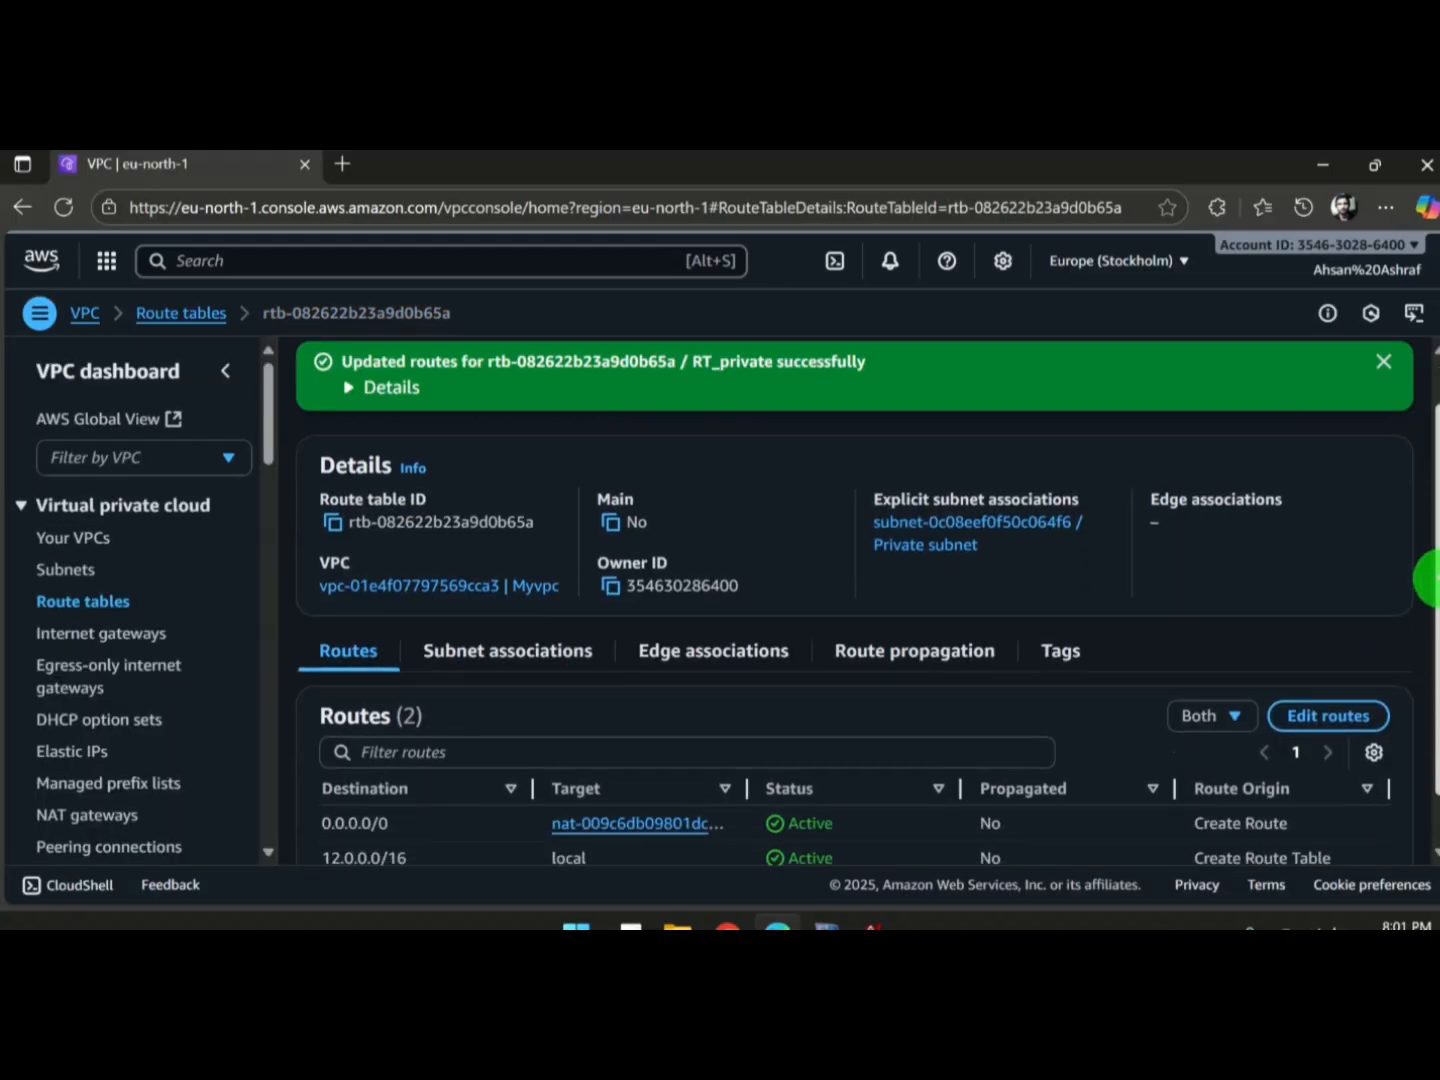
scroll(1430, 578, "down", 1)
left_click(110, 600)
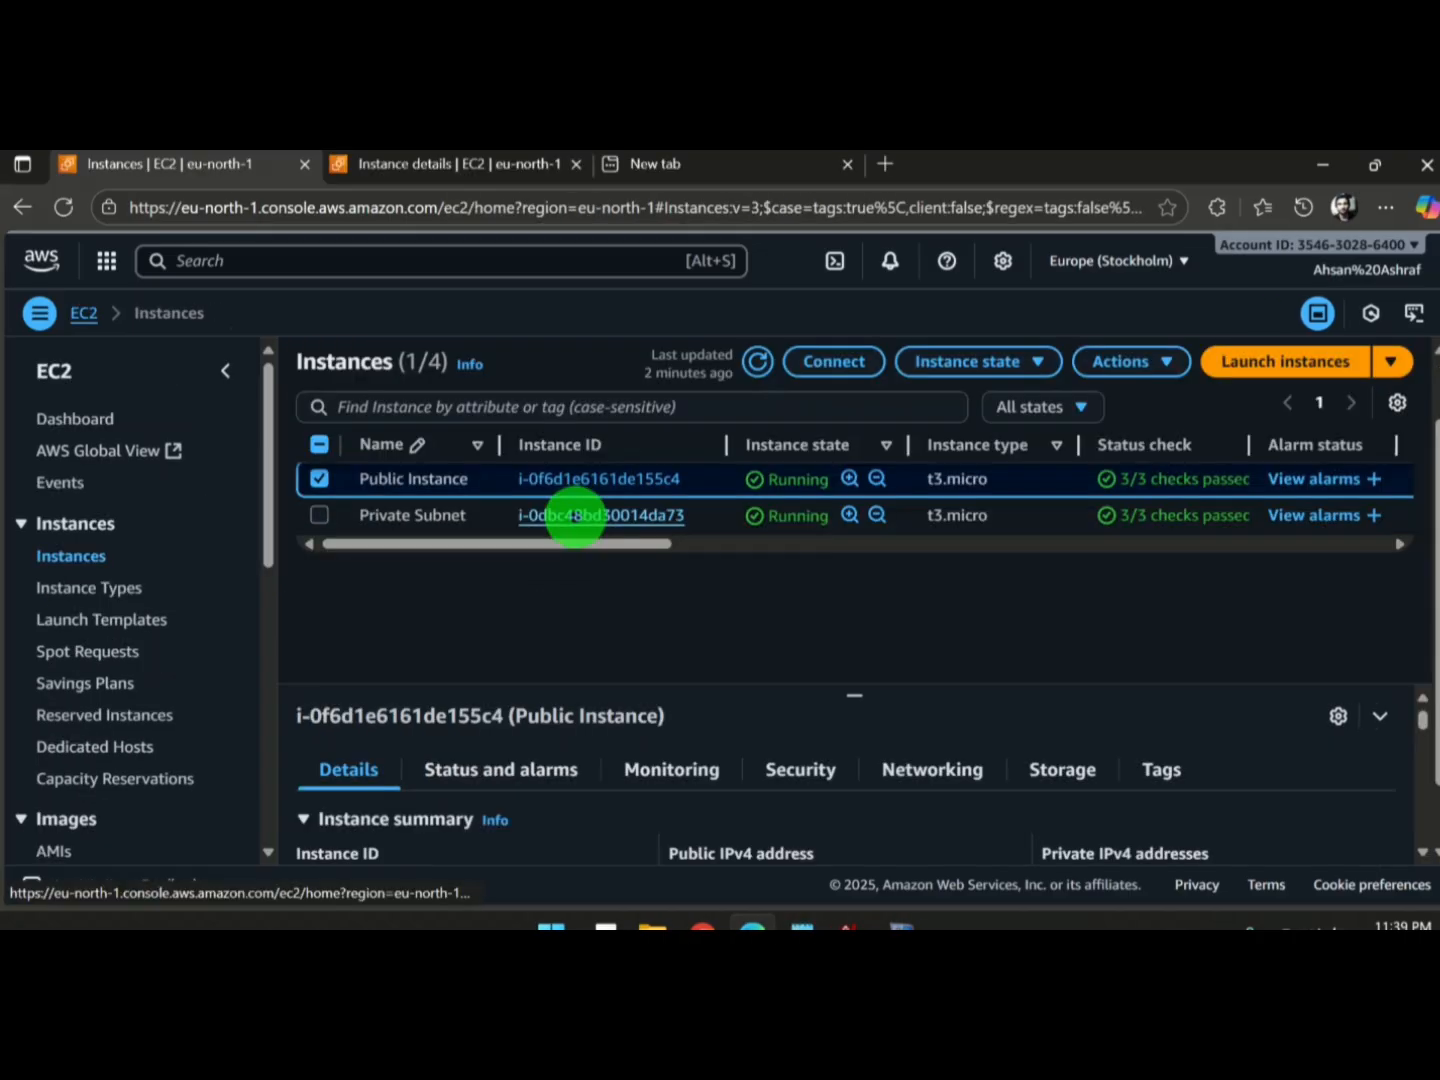
Step: Compare the IP address details of the Public Instance and the Private Subnet instance in the EC2 console
left_click(415, 163)
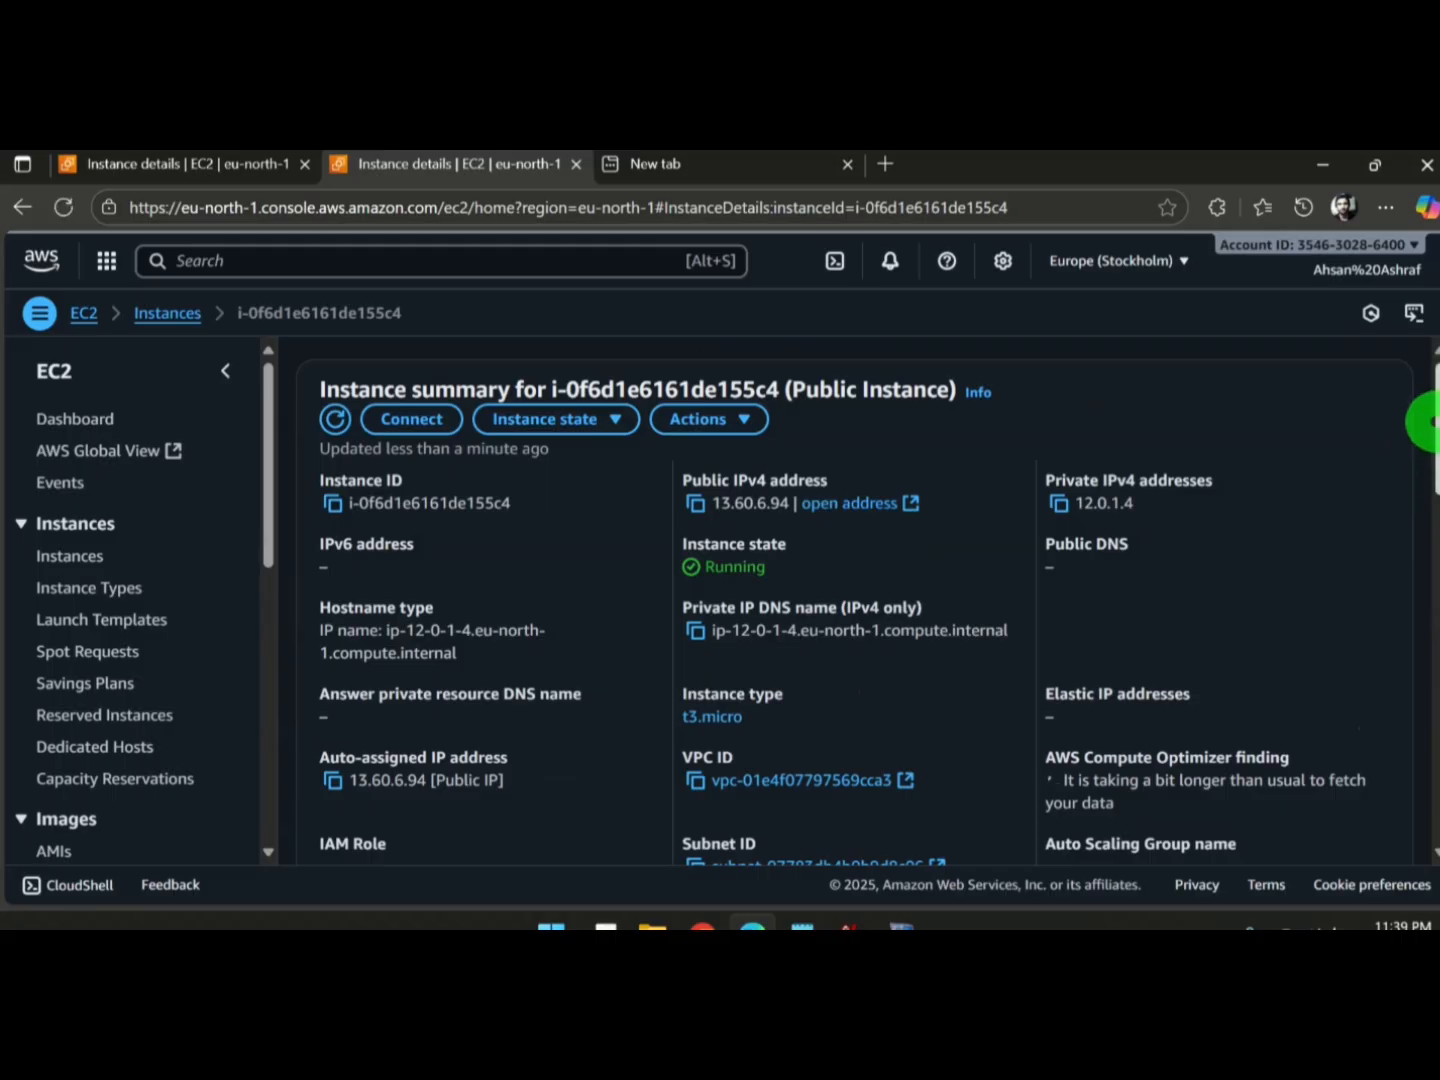
scroll(1425, 420, "down", 1)
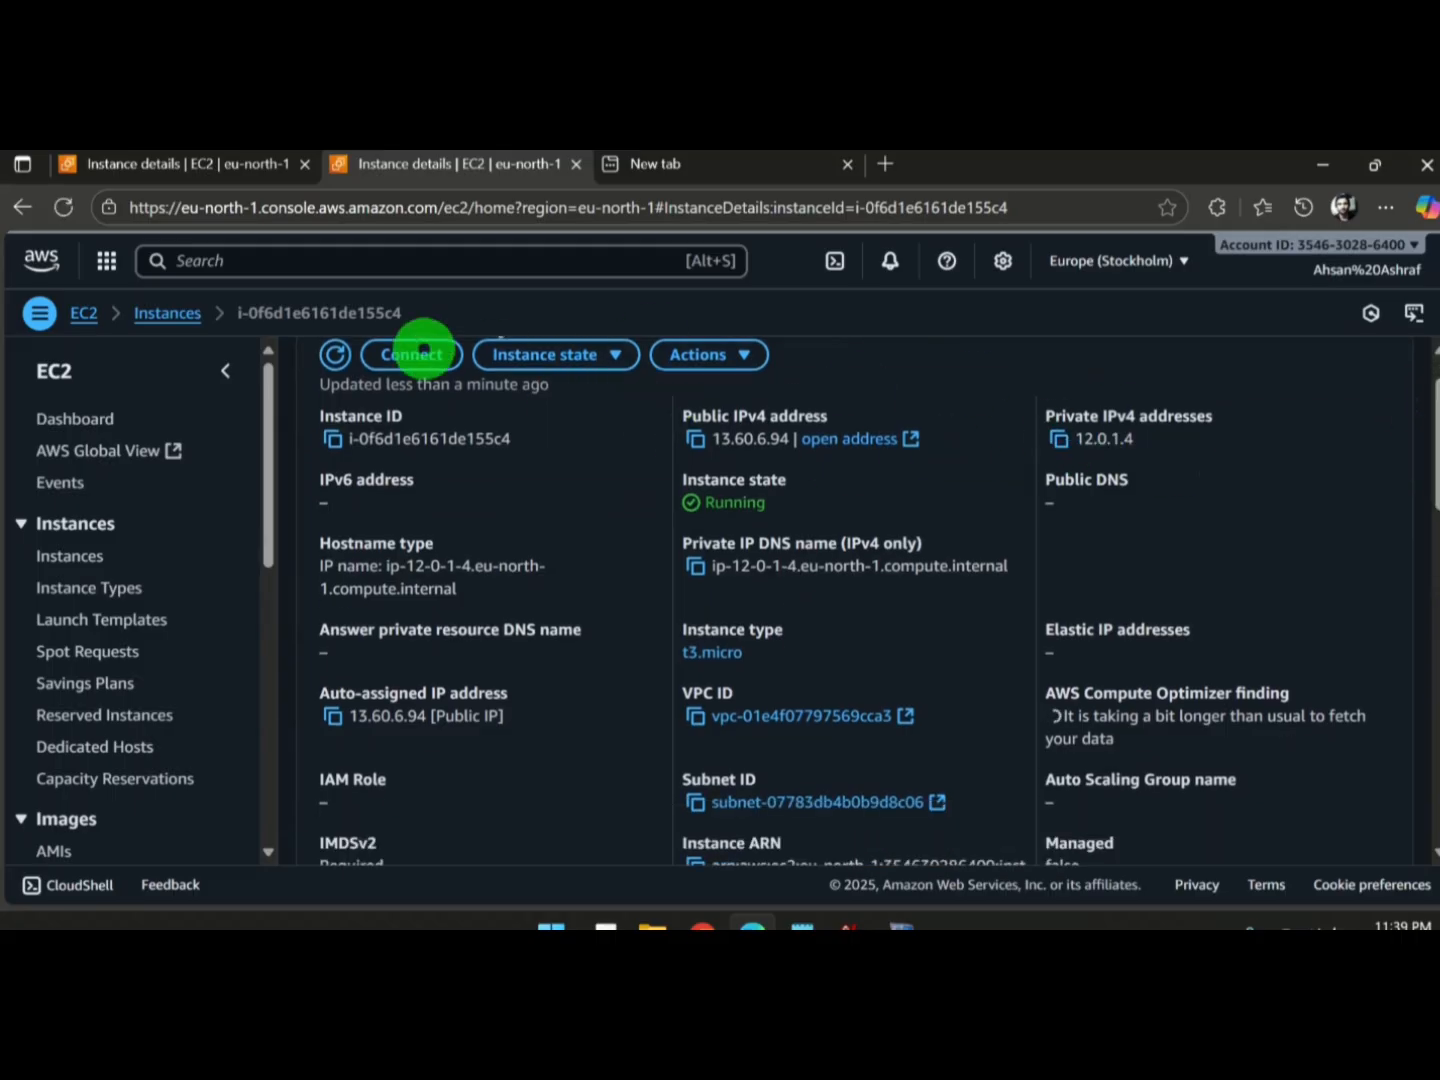
left_click(215, 163)
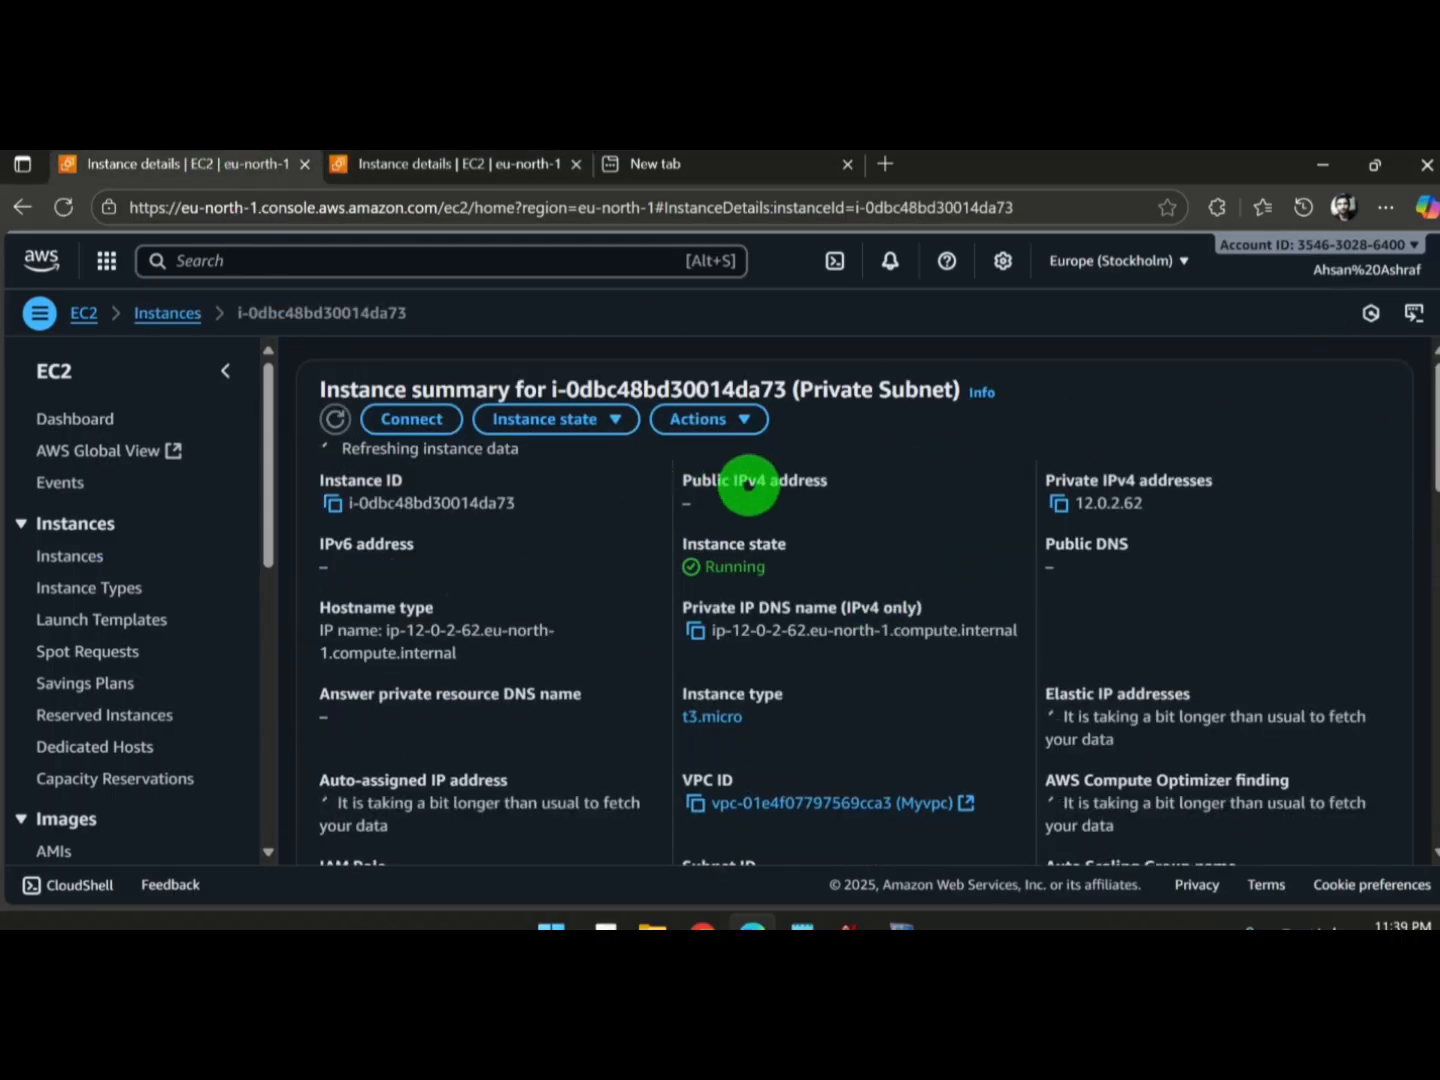
Step: Open the RDP client connection details for the Private Subnet instance
left_click(440, 162)
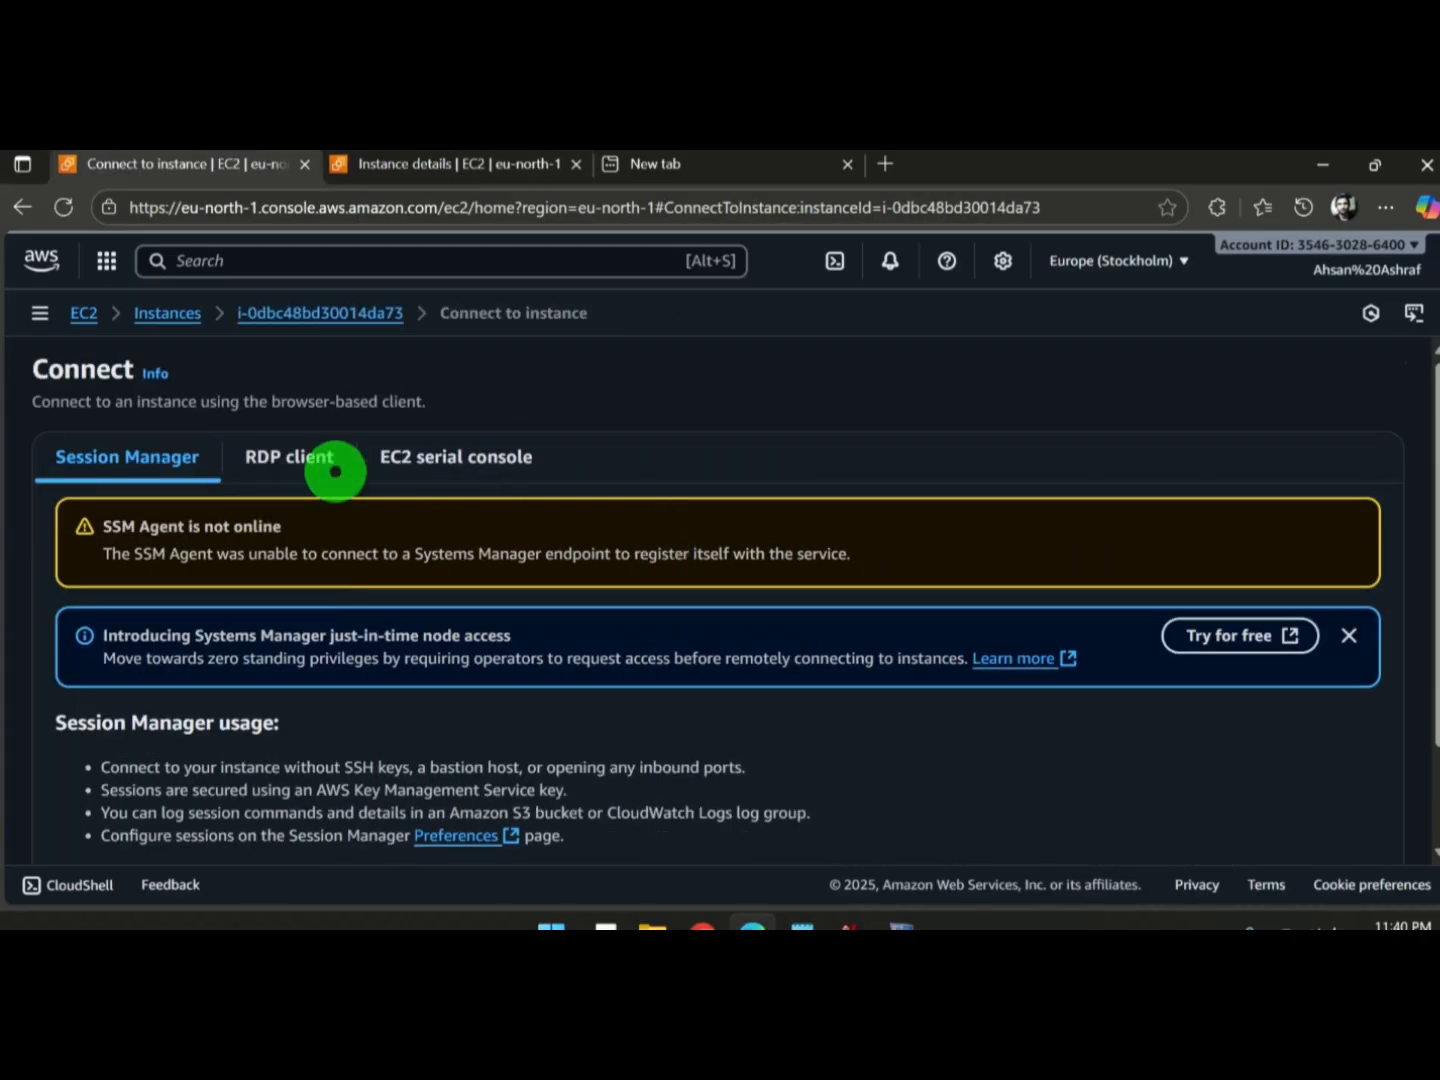
left_click(318, 458)
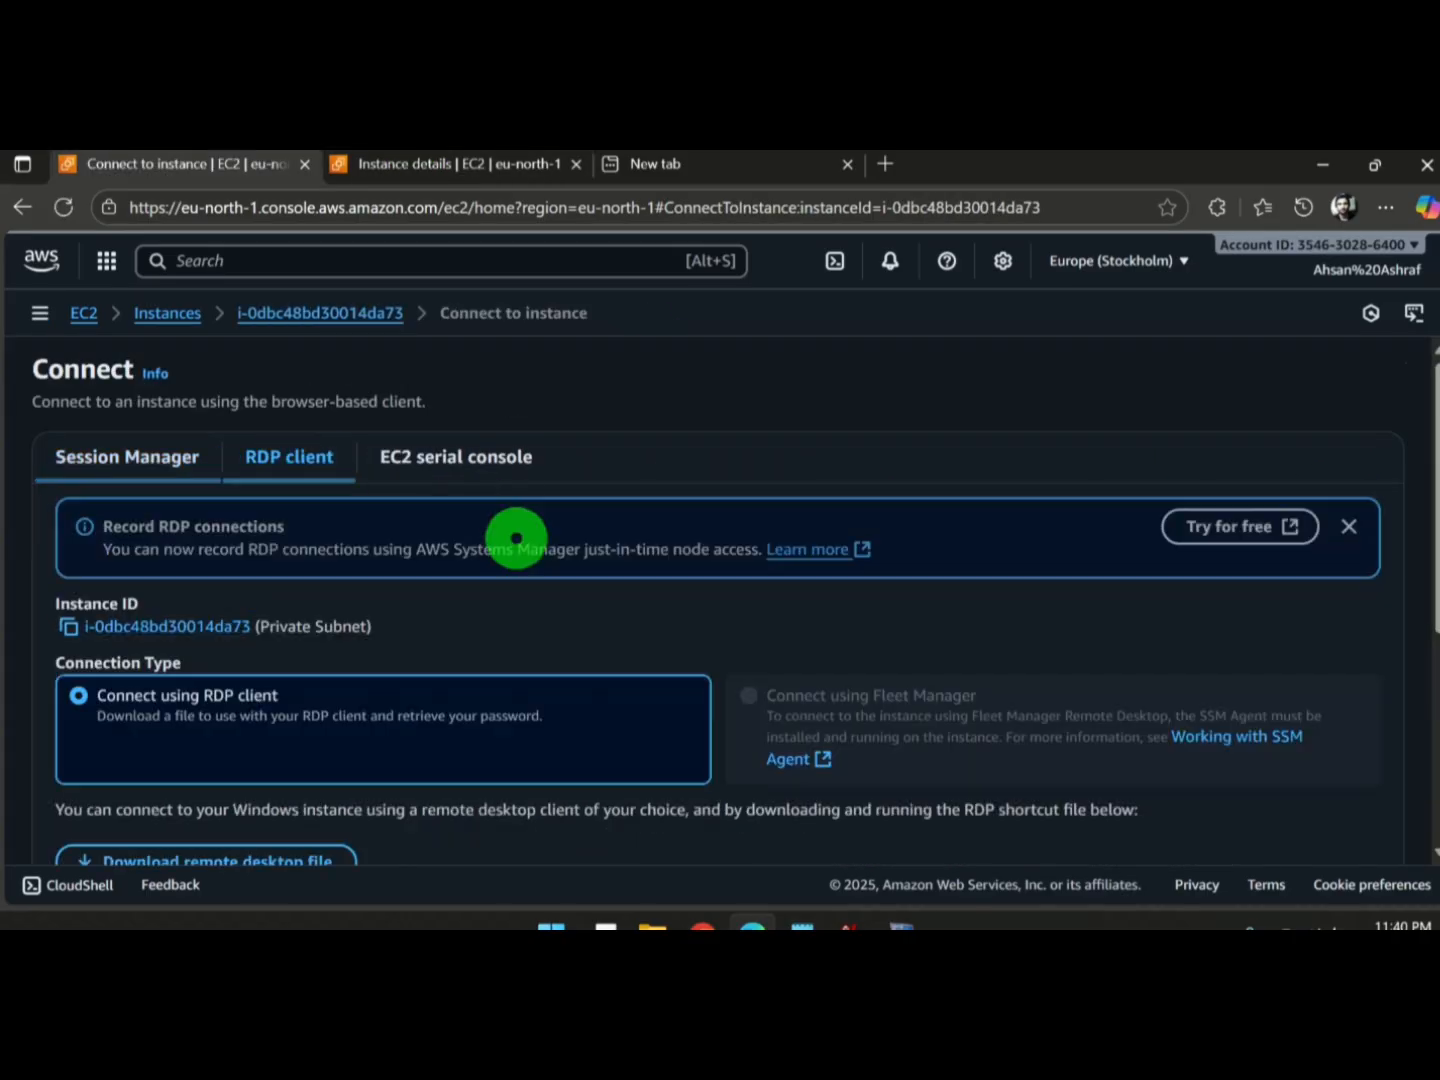
left_click_drag(1432, 428, 1414, 566)
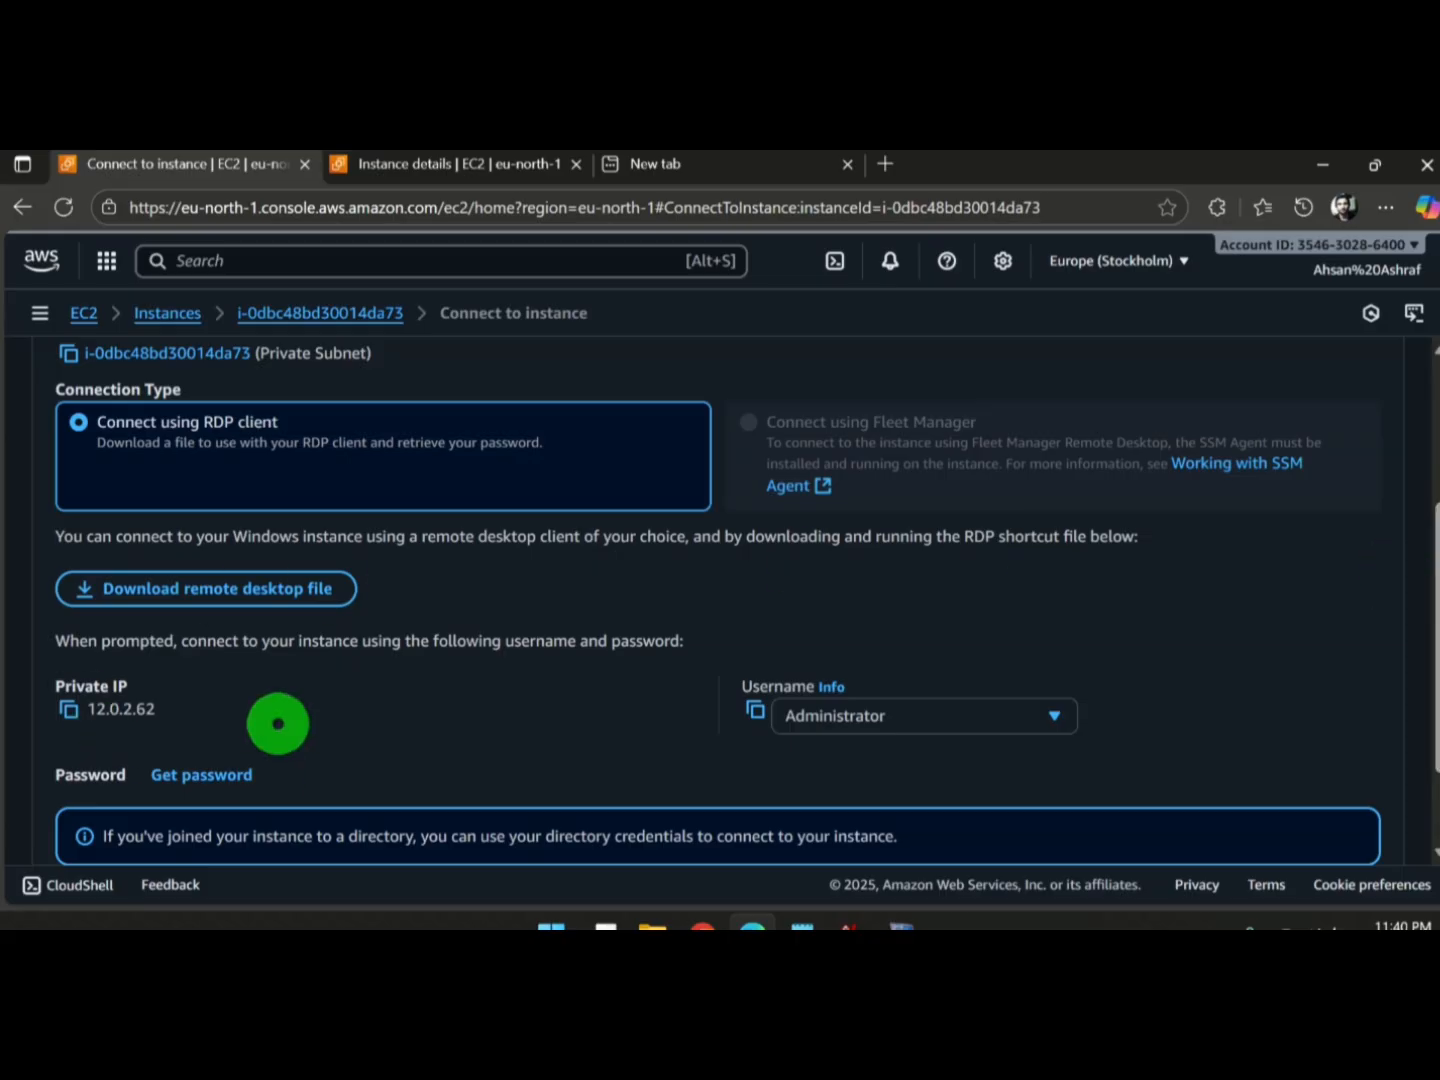
Step: Try to connect directly to the private instance using the downloaded Private Subnet.rdp file, then cancel the attempt
left_click(1385, 207)
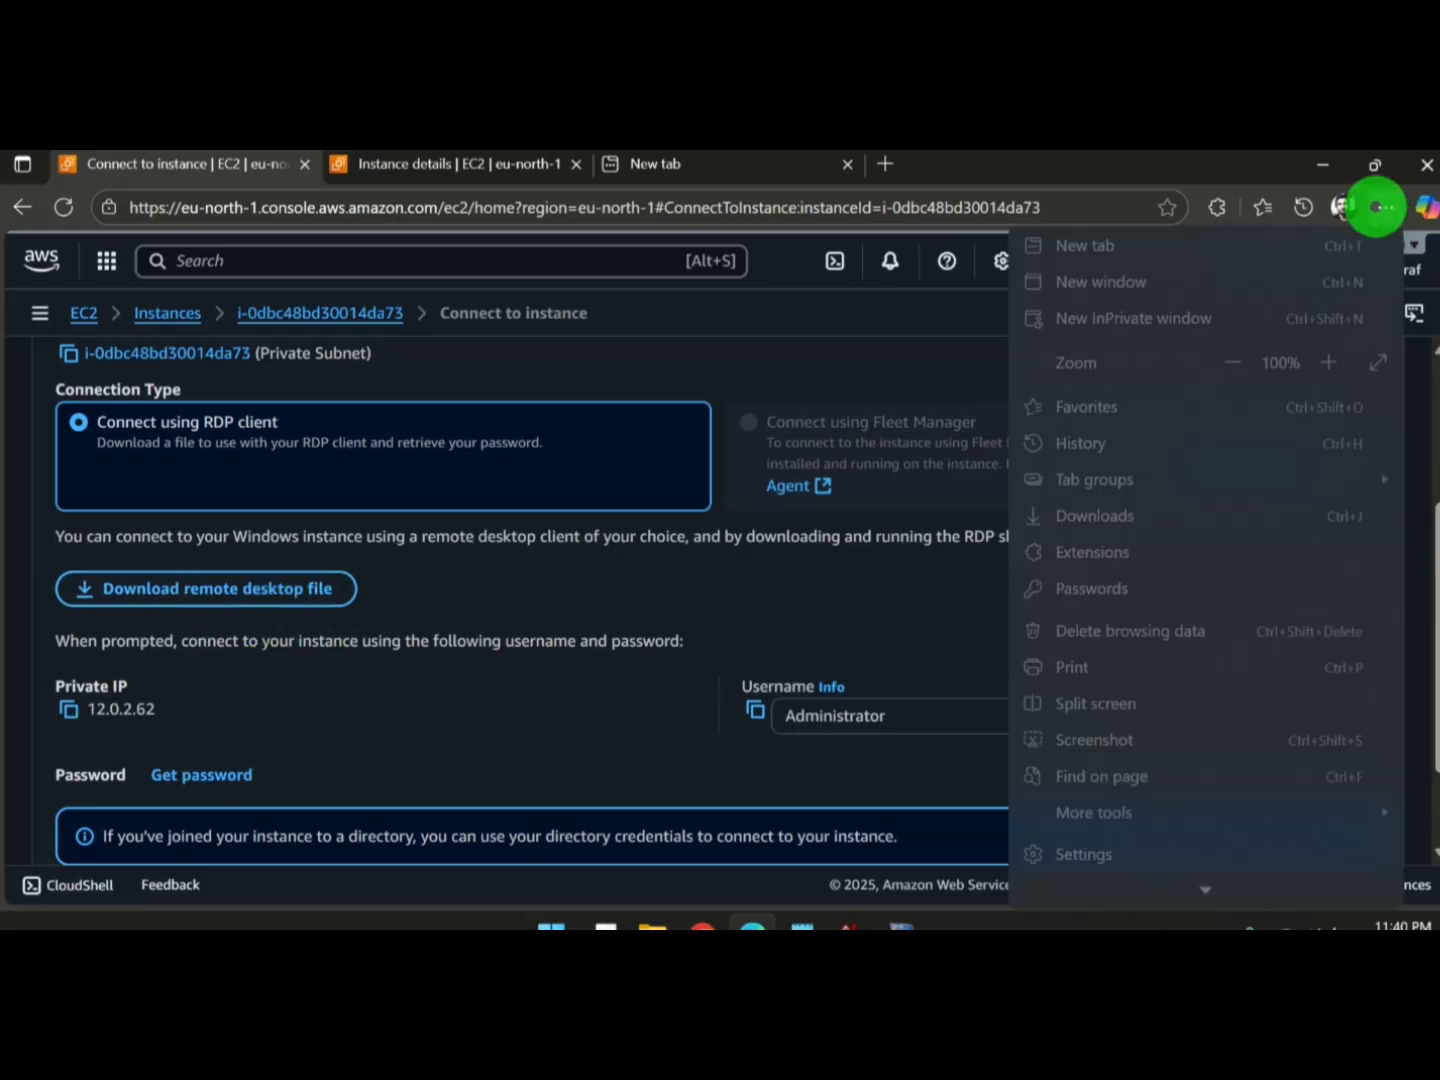
left_click(1096, 512)
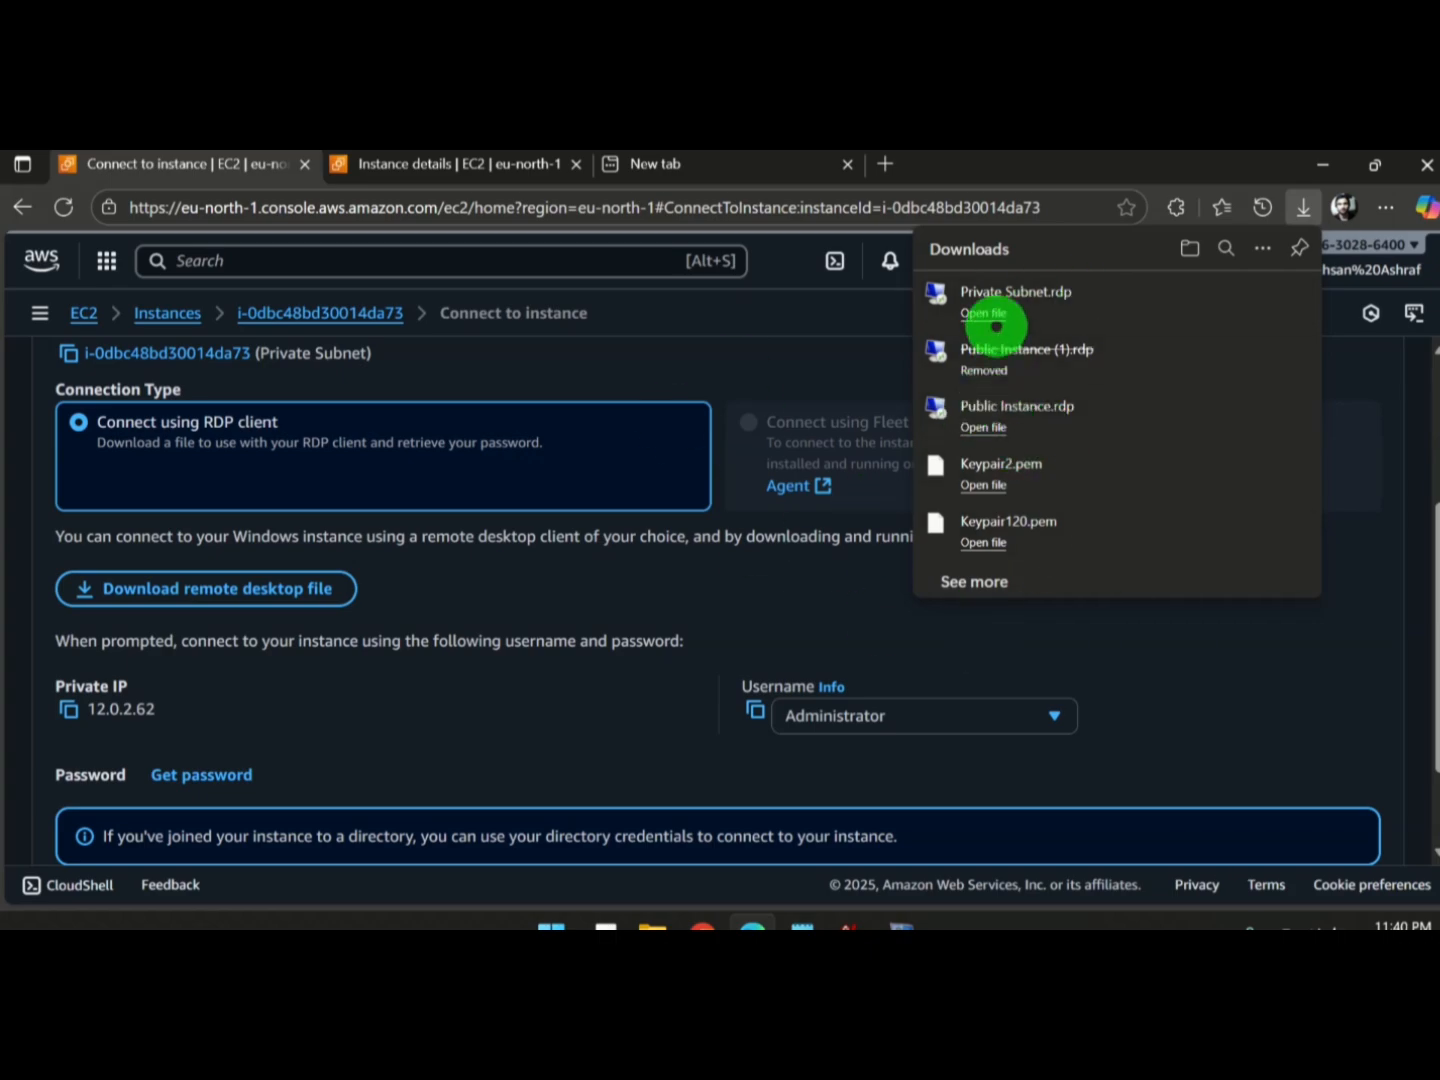
left_click(987, 292)
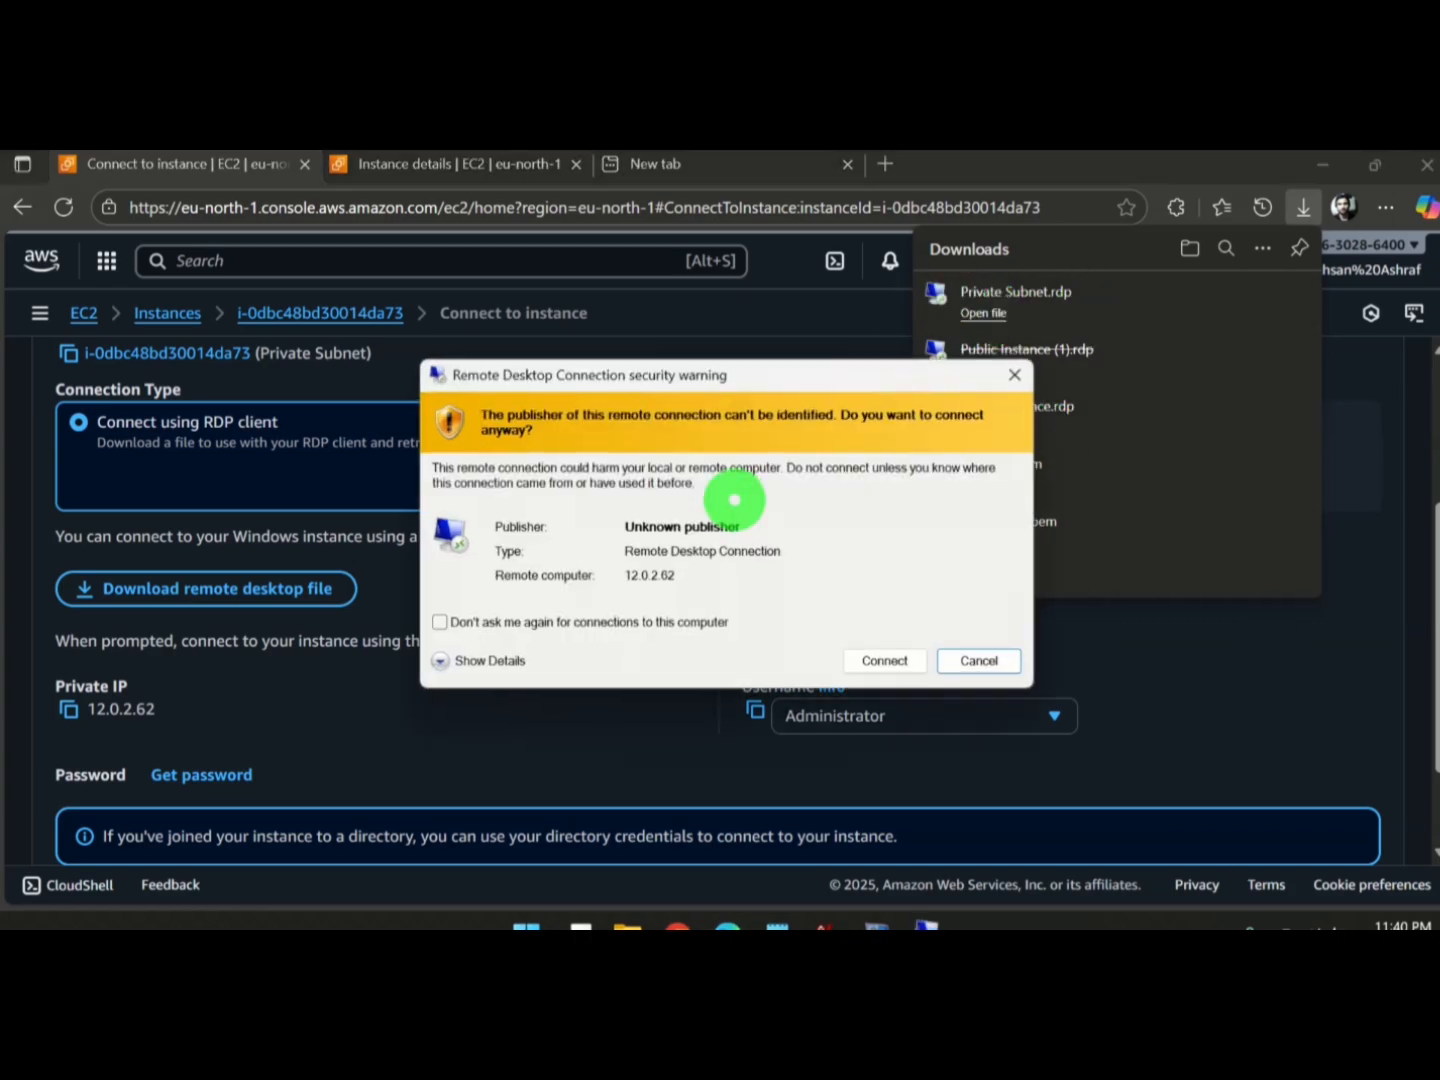
left_click(888, 661)
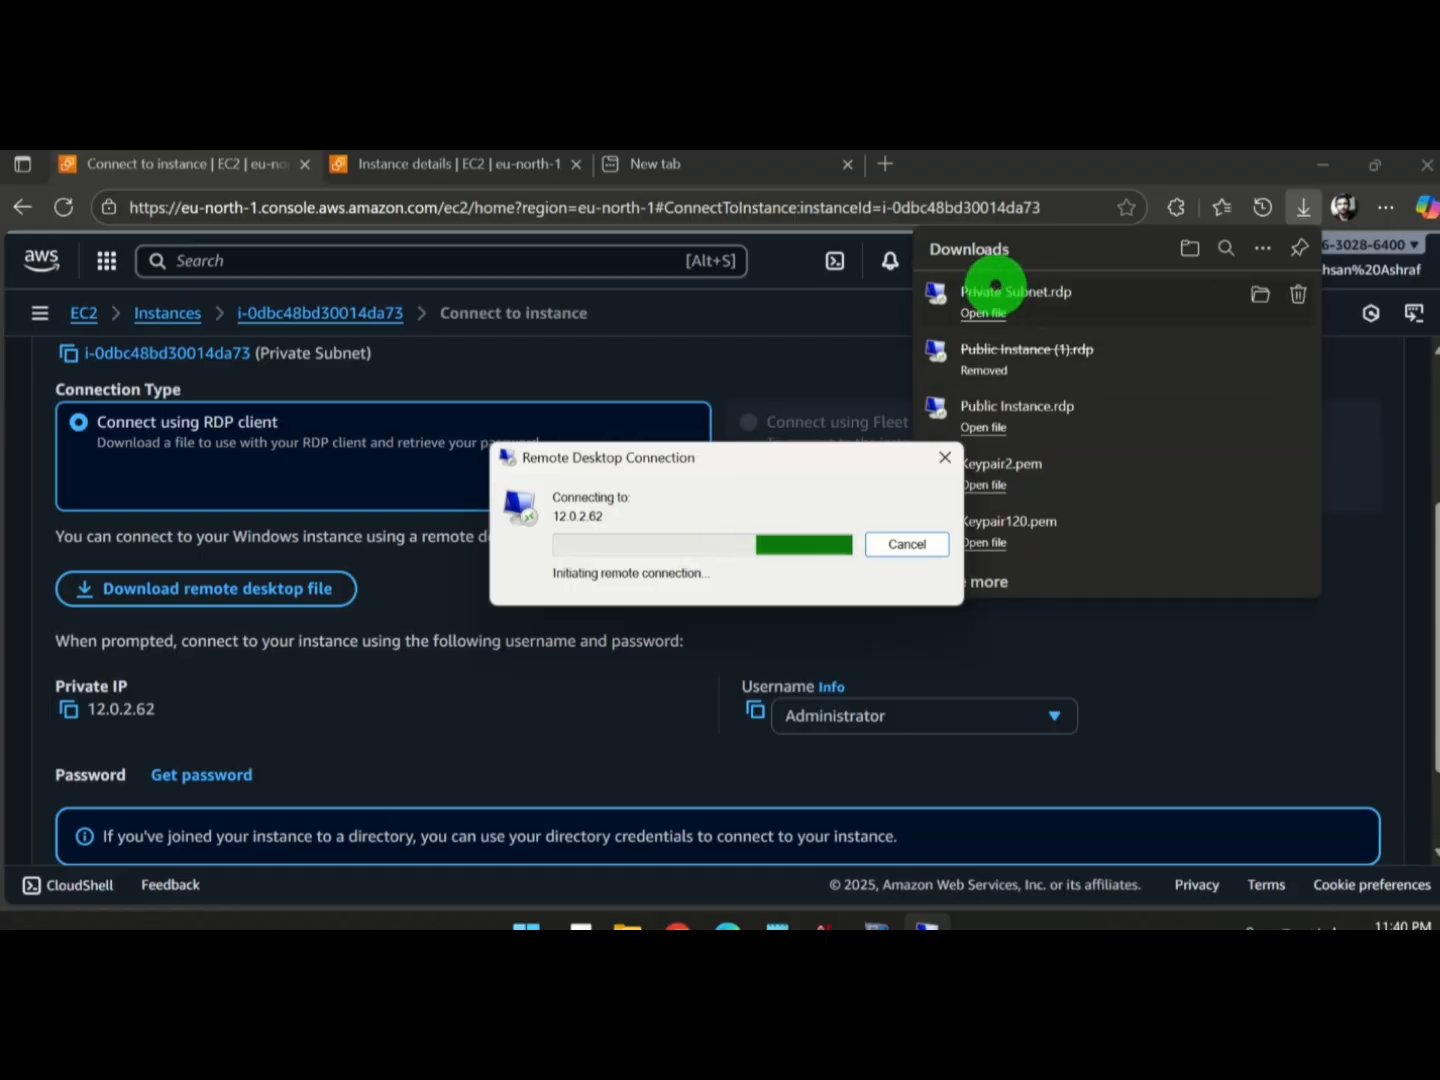
left_click(983, 597)
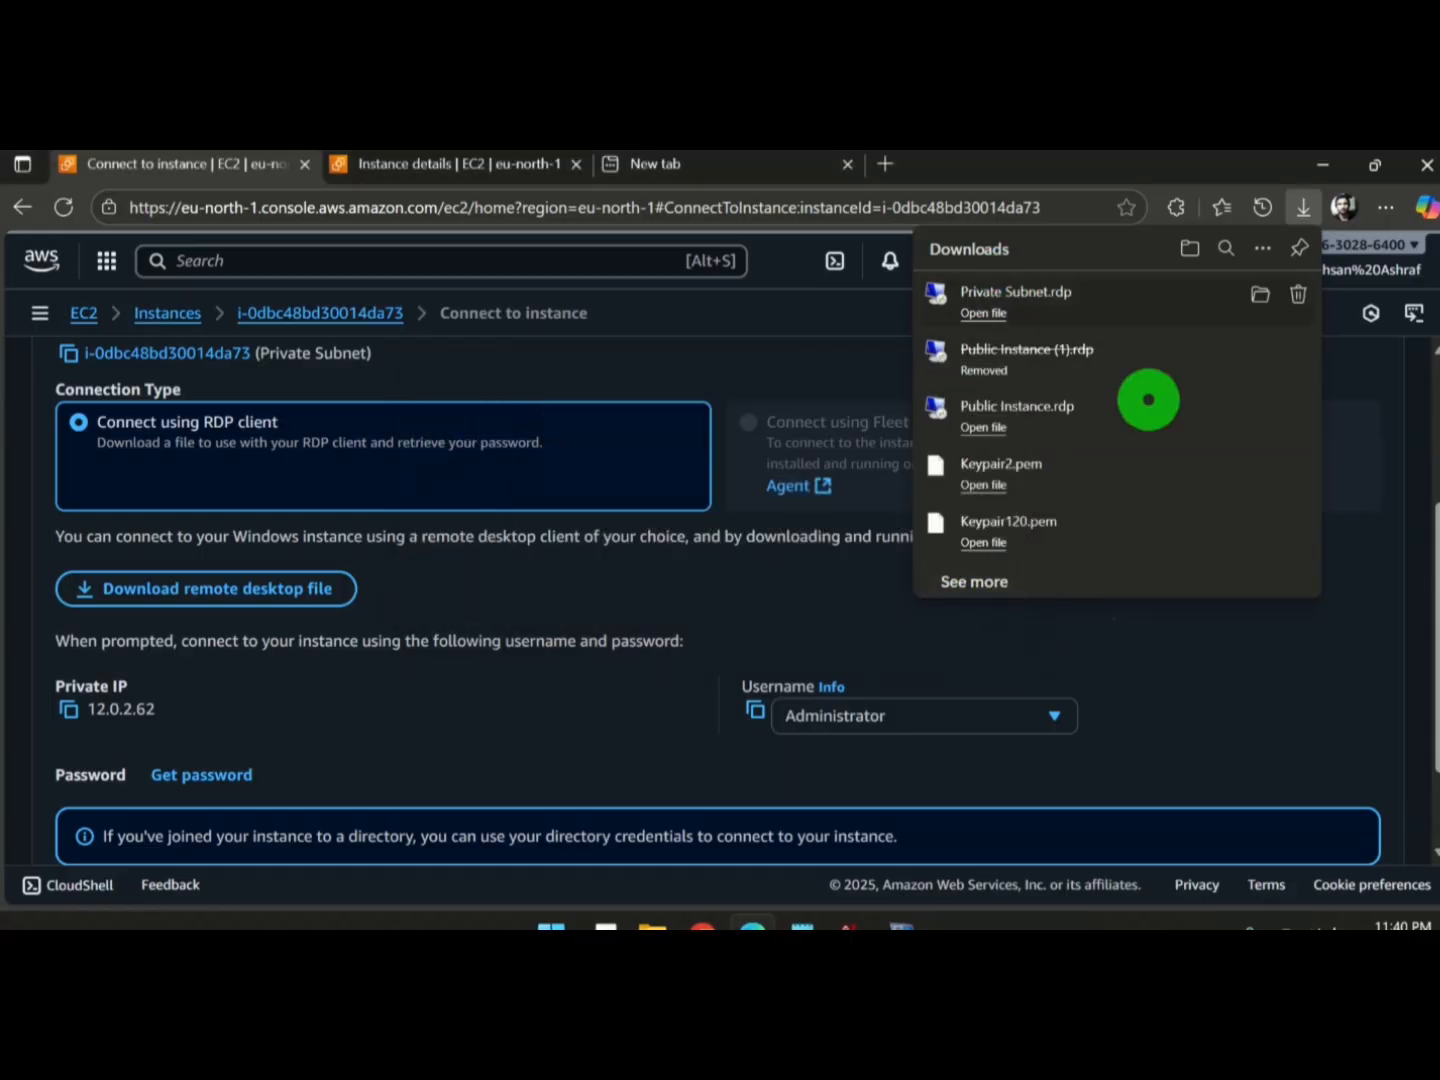
Step: Start a remote desktop connection from the downloaded Public Instance.rdp file and bring up the Notepad notes with the instance passwords
left_click(987, 416)
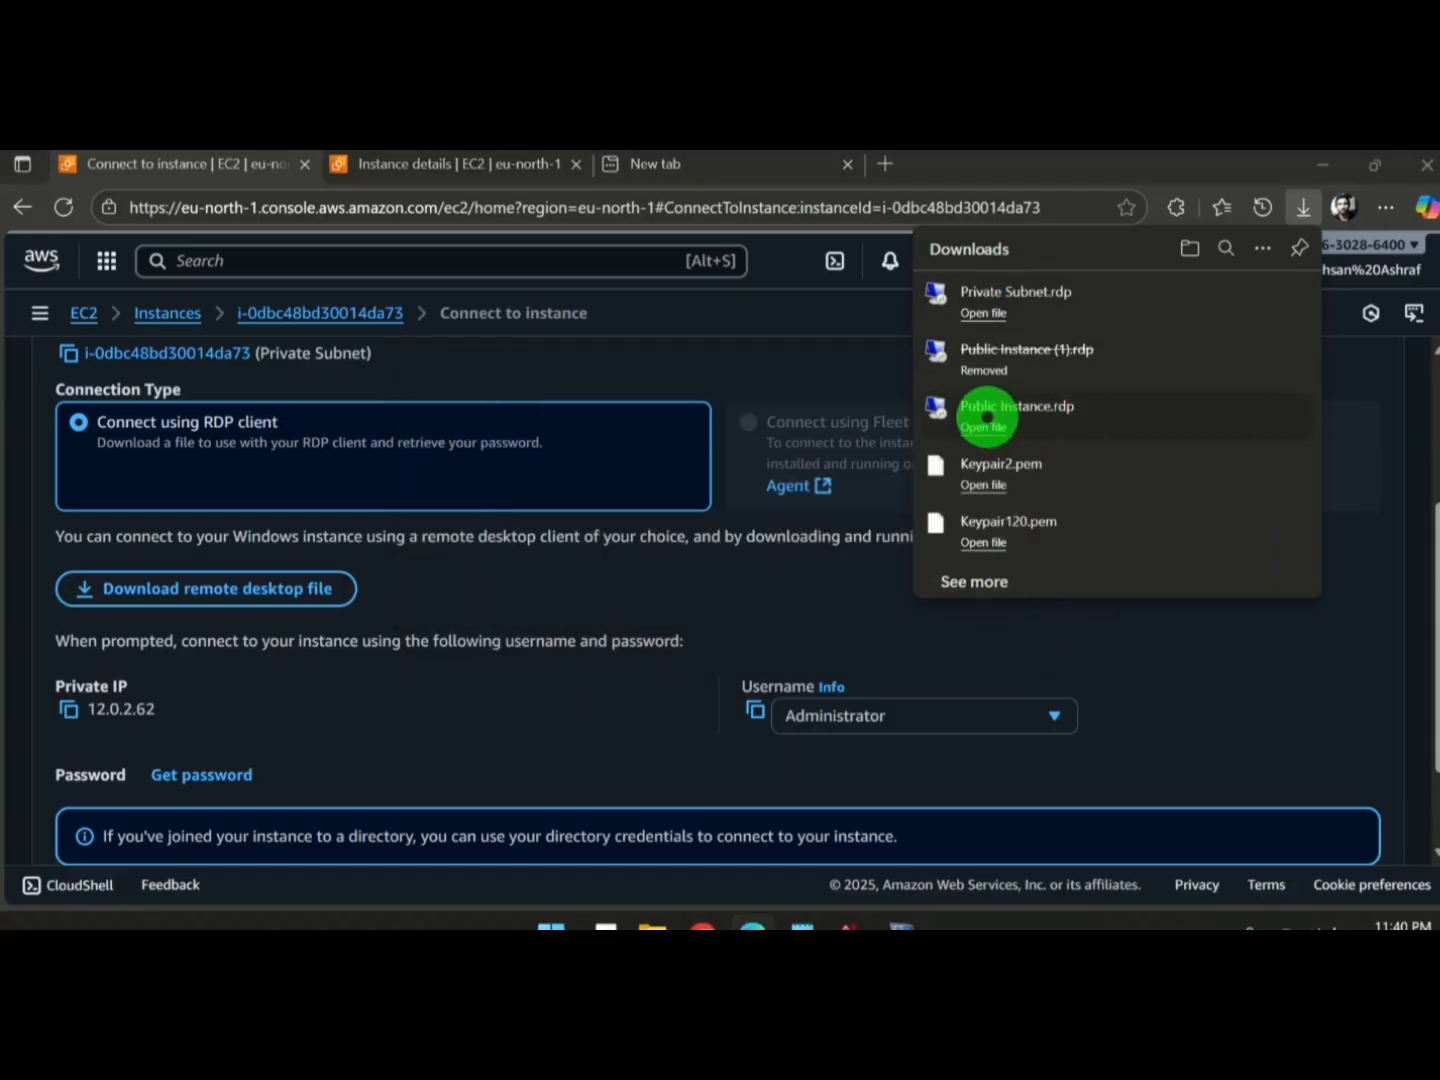
left_click(870, 659)
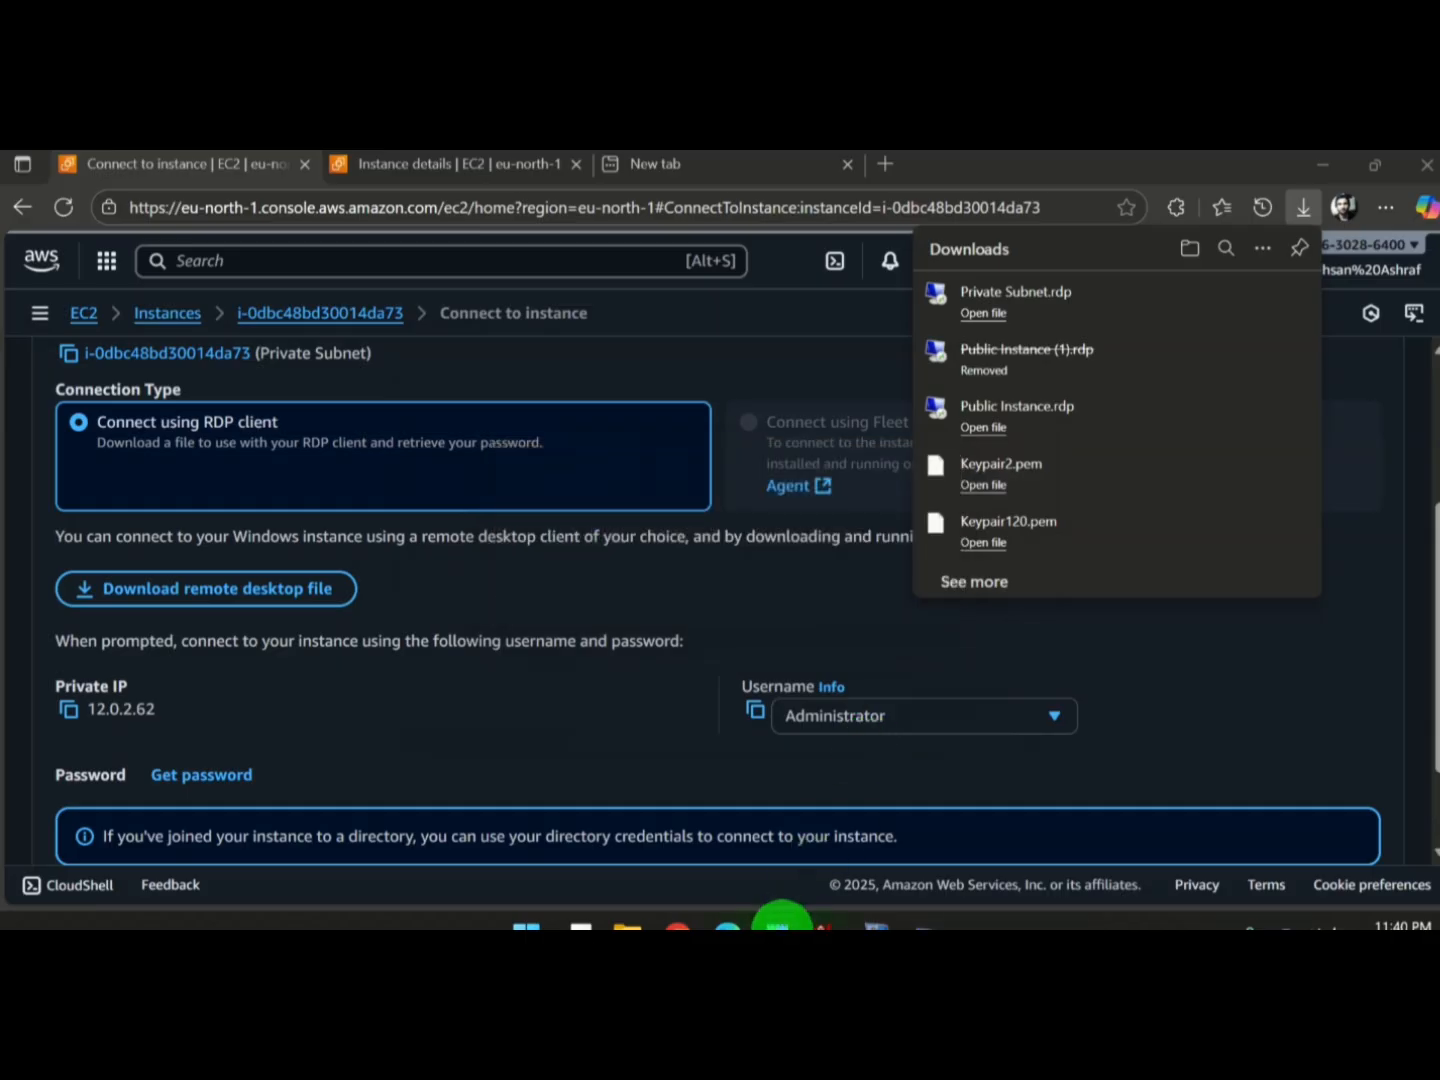
left_click(781, 926)
left_click(818, 926)
left_click(936, 927)
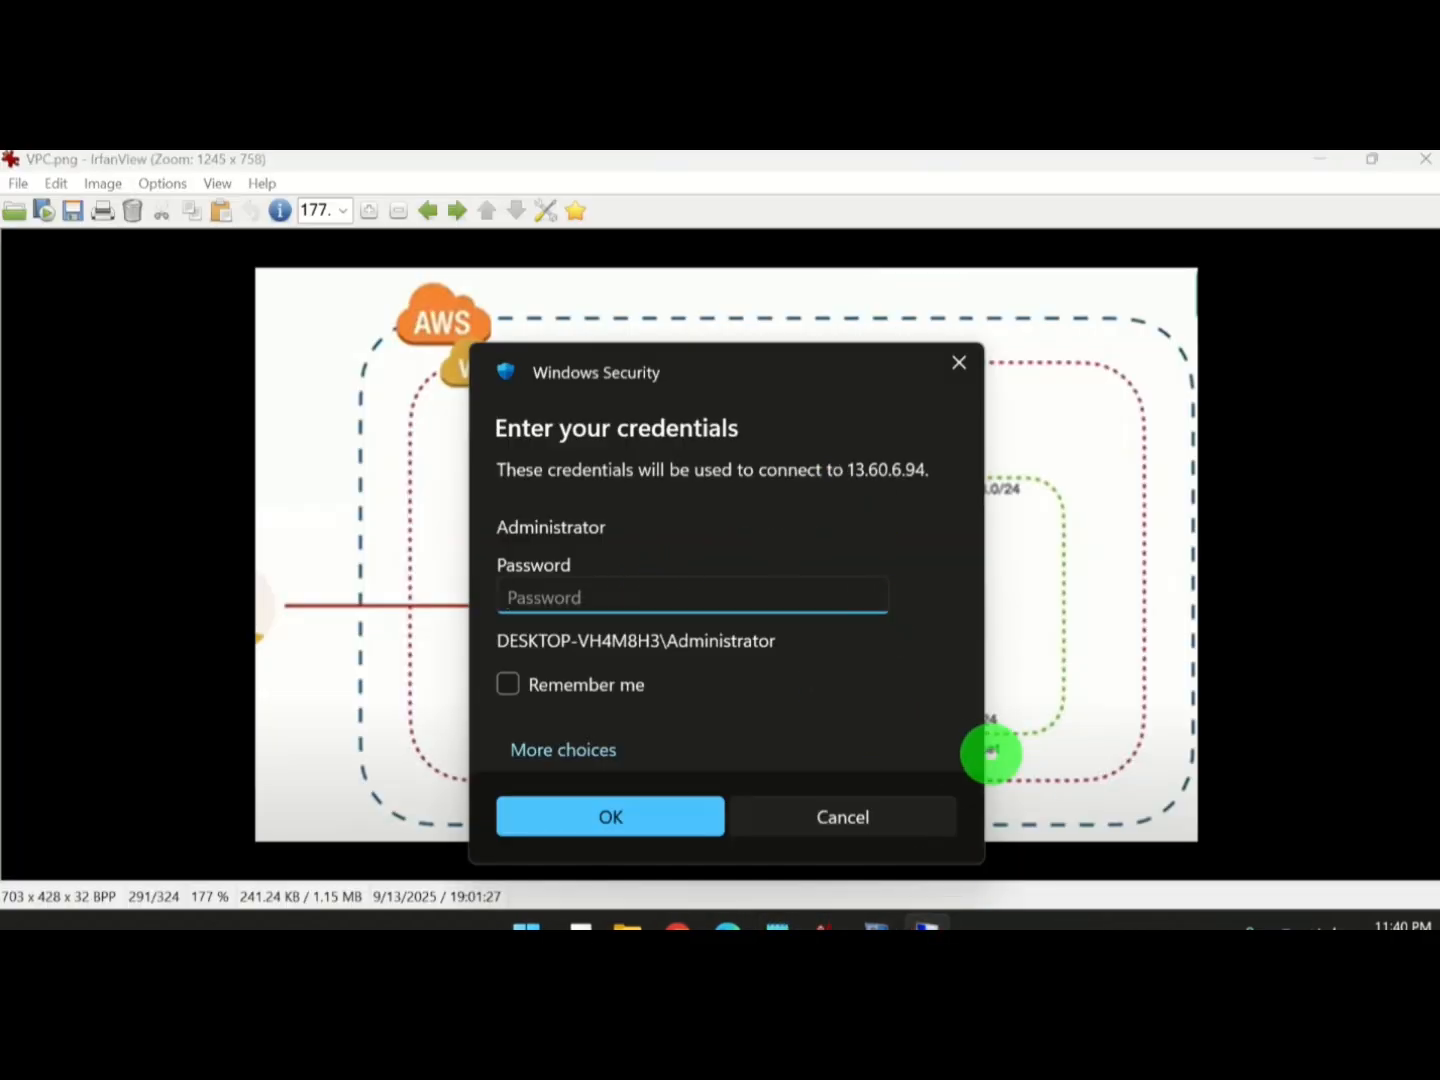
left_click(874, 920)
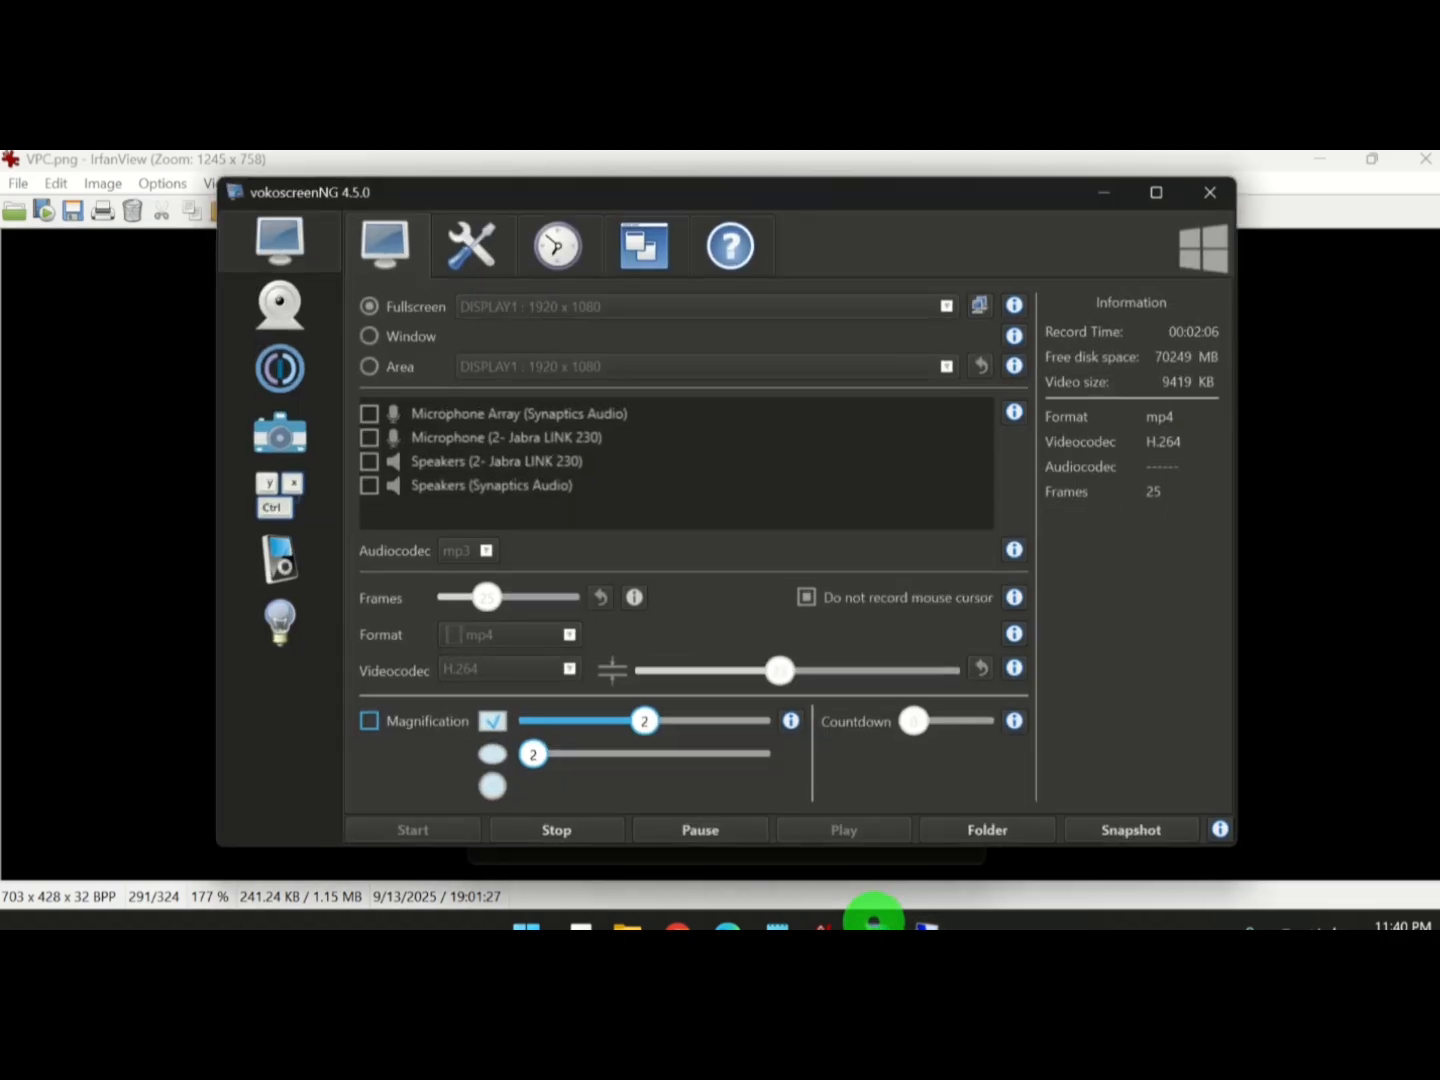
left_click(910, 918)
left_click(774, 920)
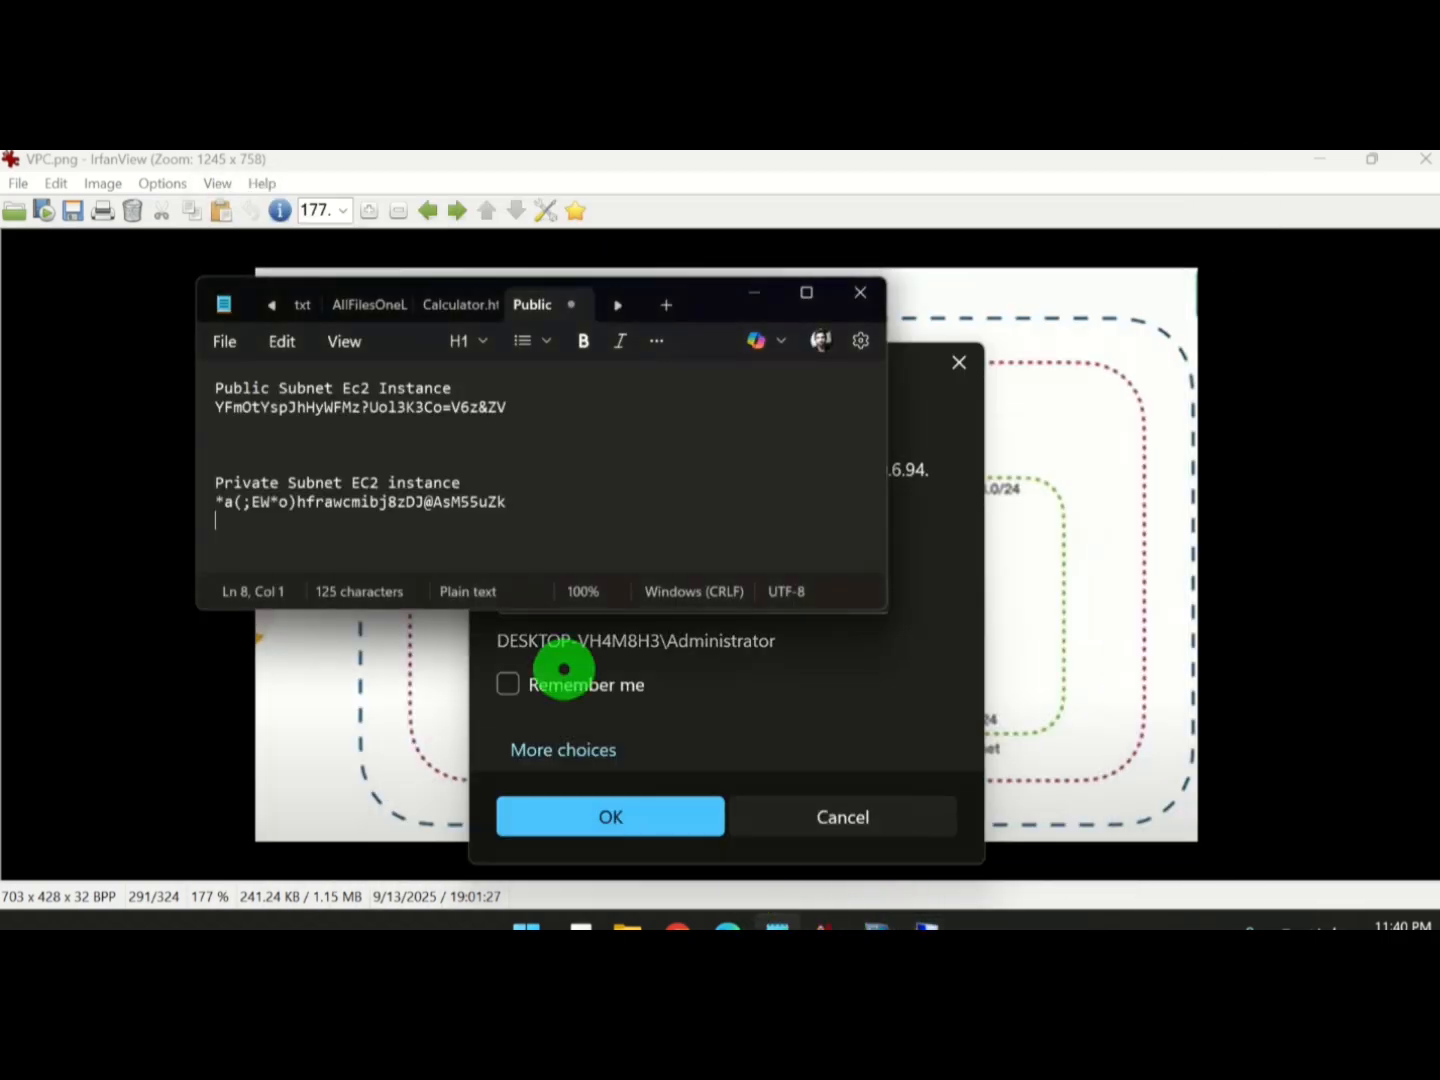
Step: Copy the Public Subnet EC2 instance's password from the notes, enter it as the Administrator password, and connect
left_click_drag(498, 408, 389, 434)
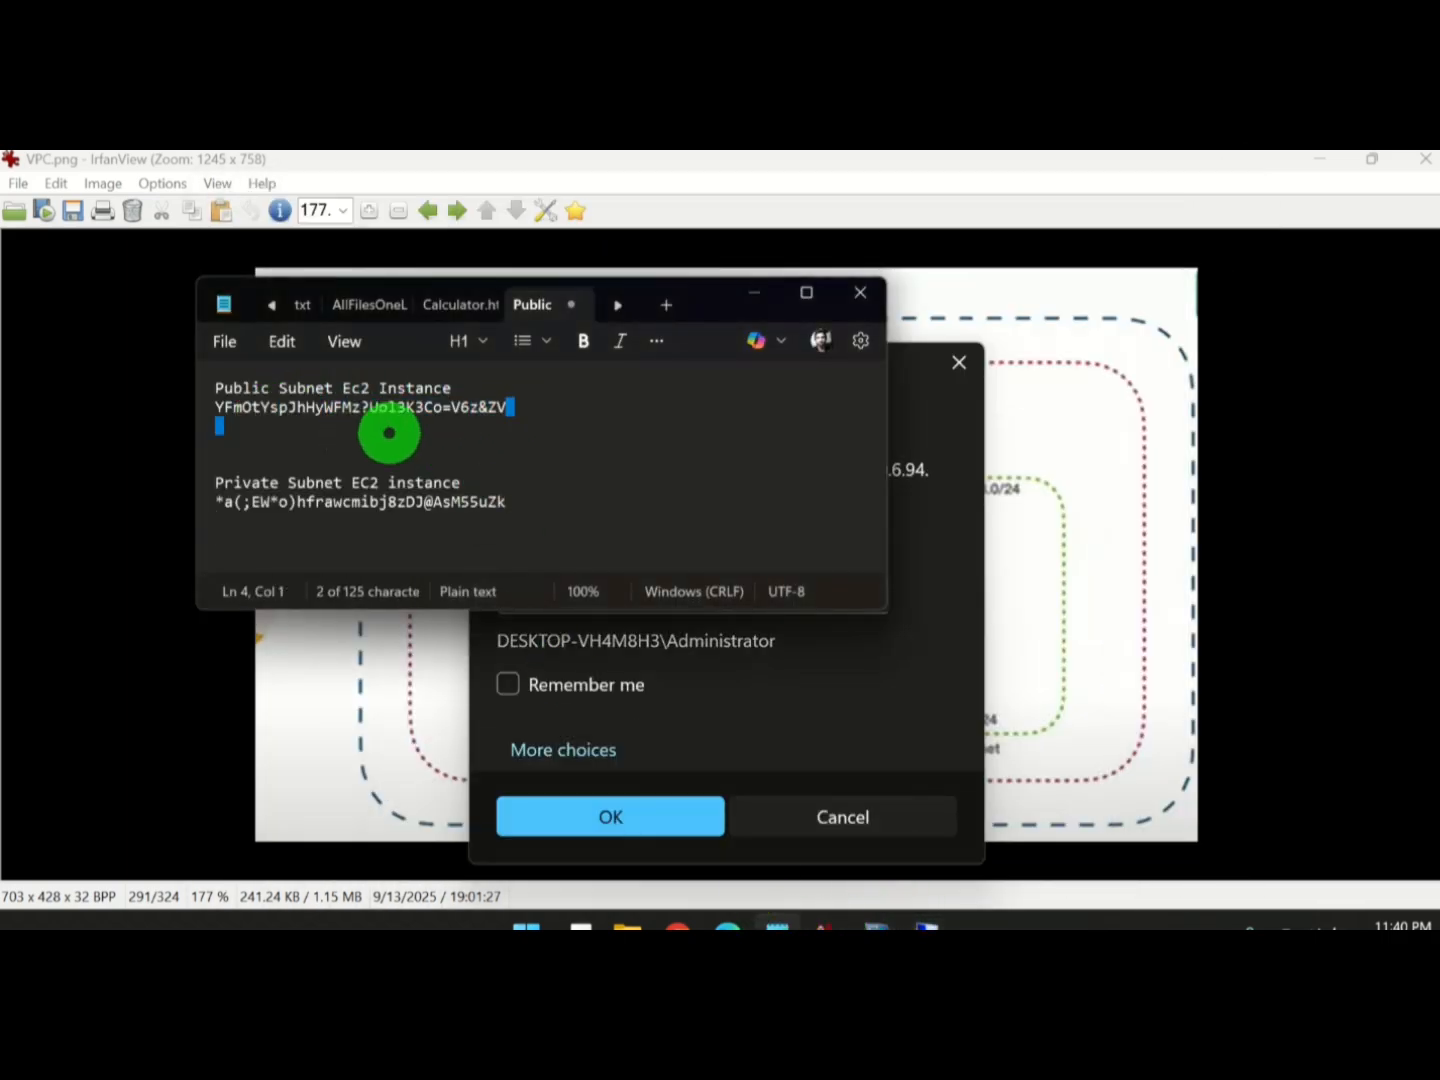
left_click(463, 405)
left_click(463, 405)
left_click_drag(510, 398, 185, 412)
left_click(752, 298)
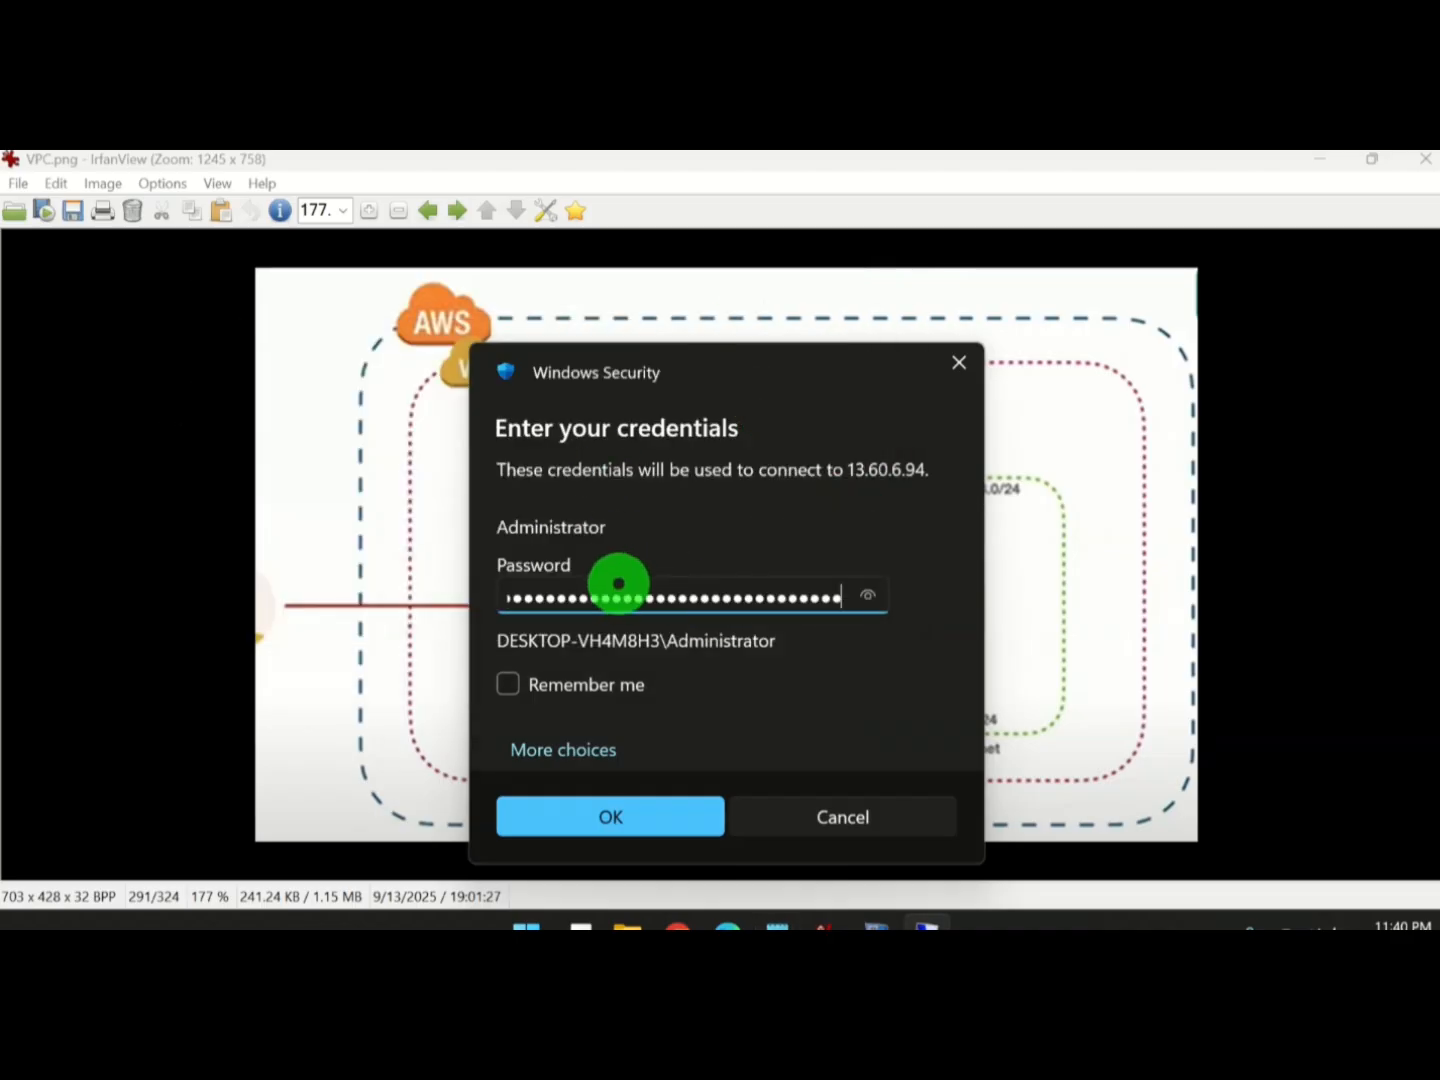
left_click(541, 812)
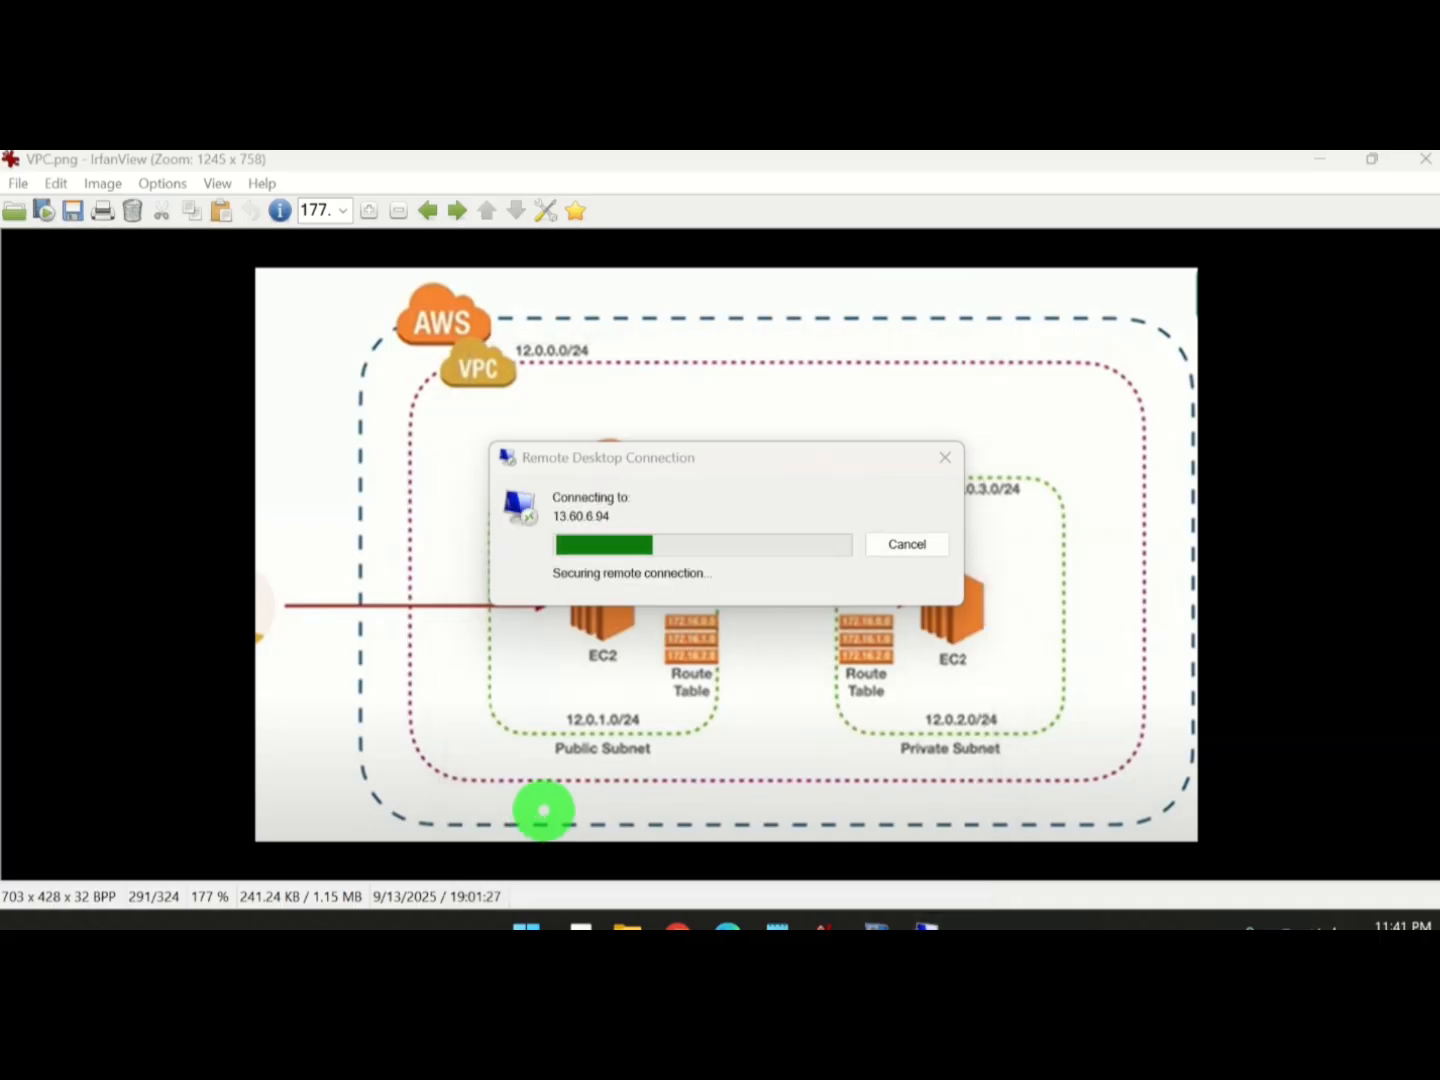
left_click(782, 722)
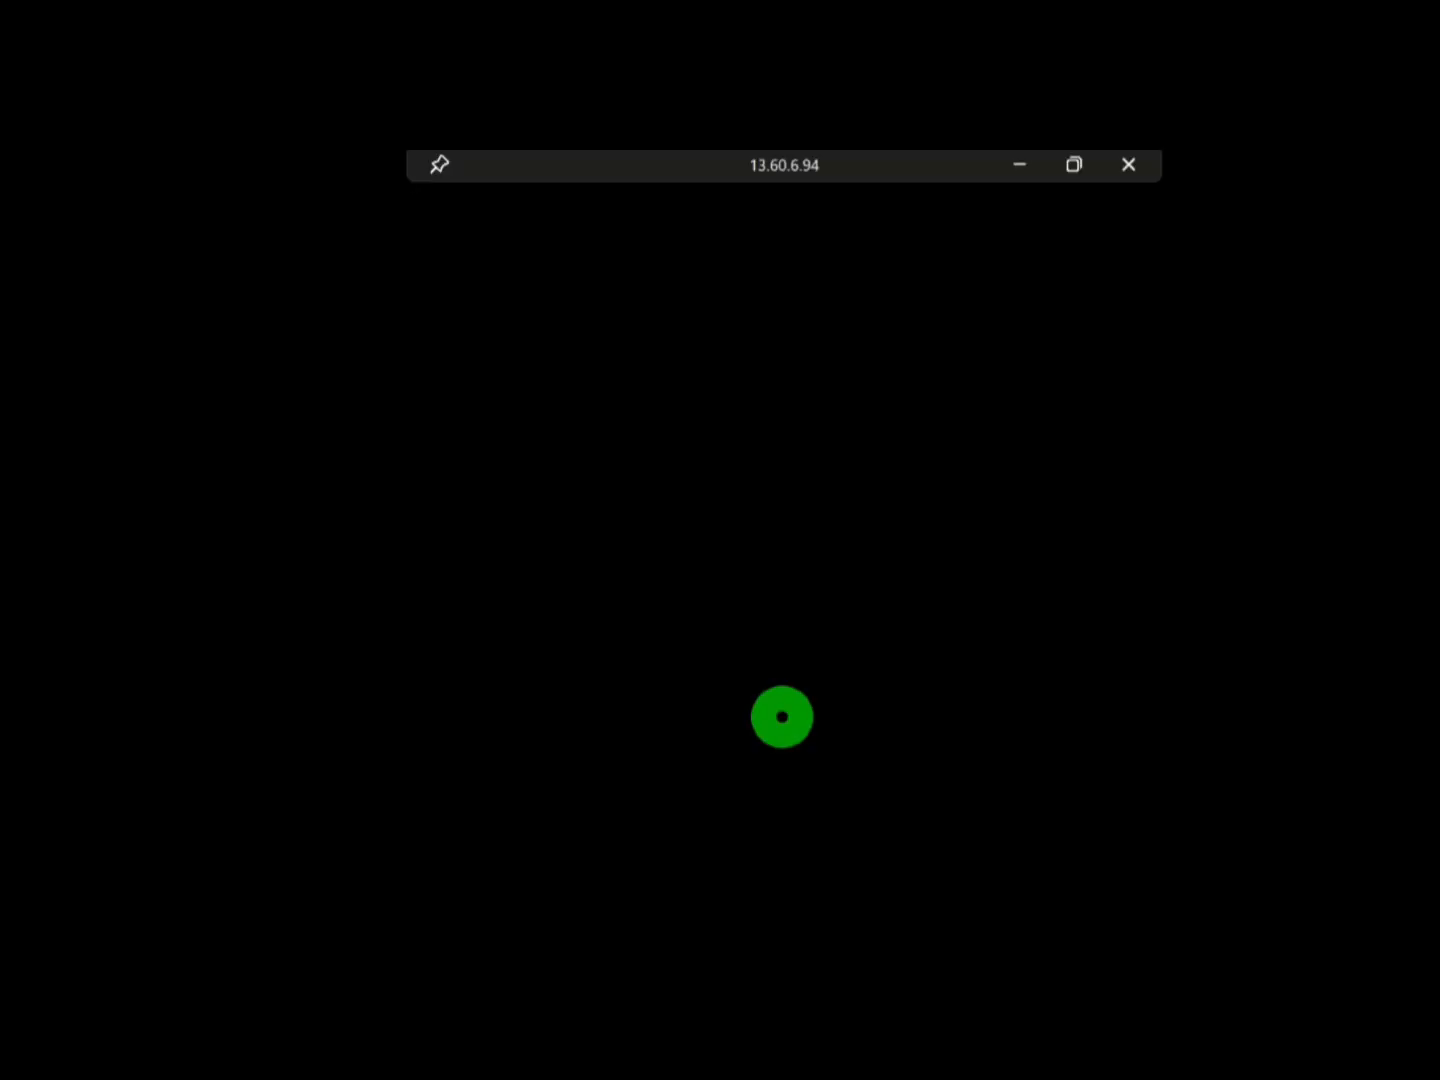
Step: Copy the Private Subnet EC2 instance's password from the notes and return to the public instance's remote session
left_click(1019, 164)
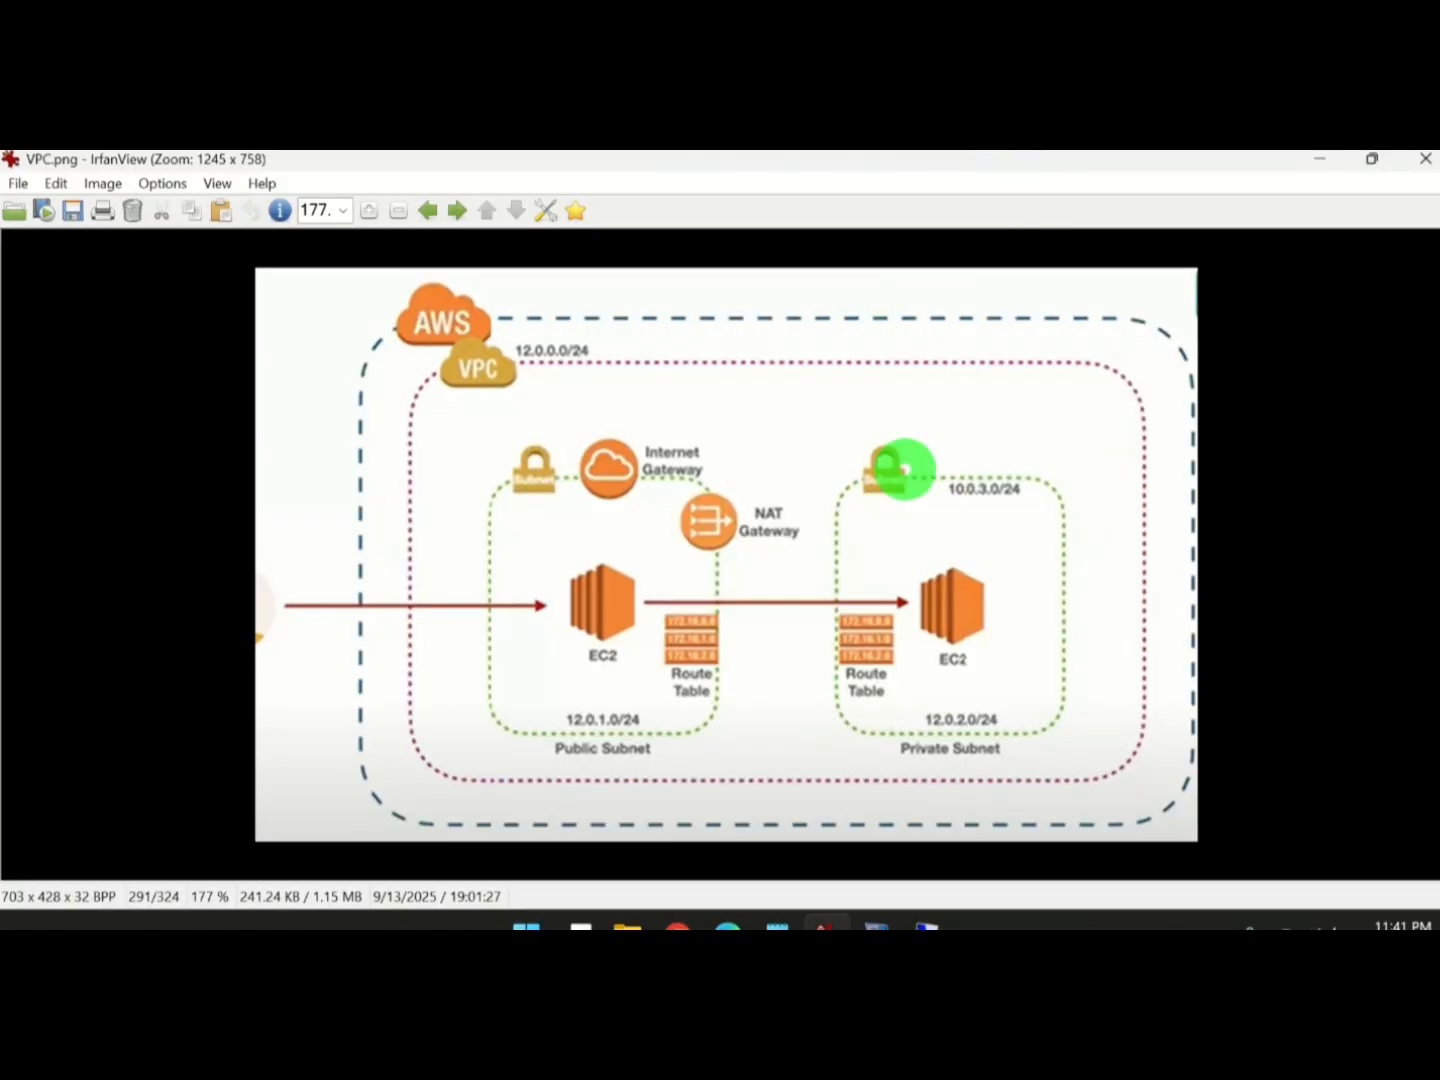
left_click(776, 918)
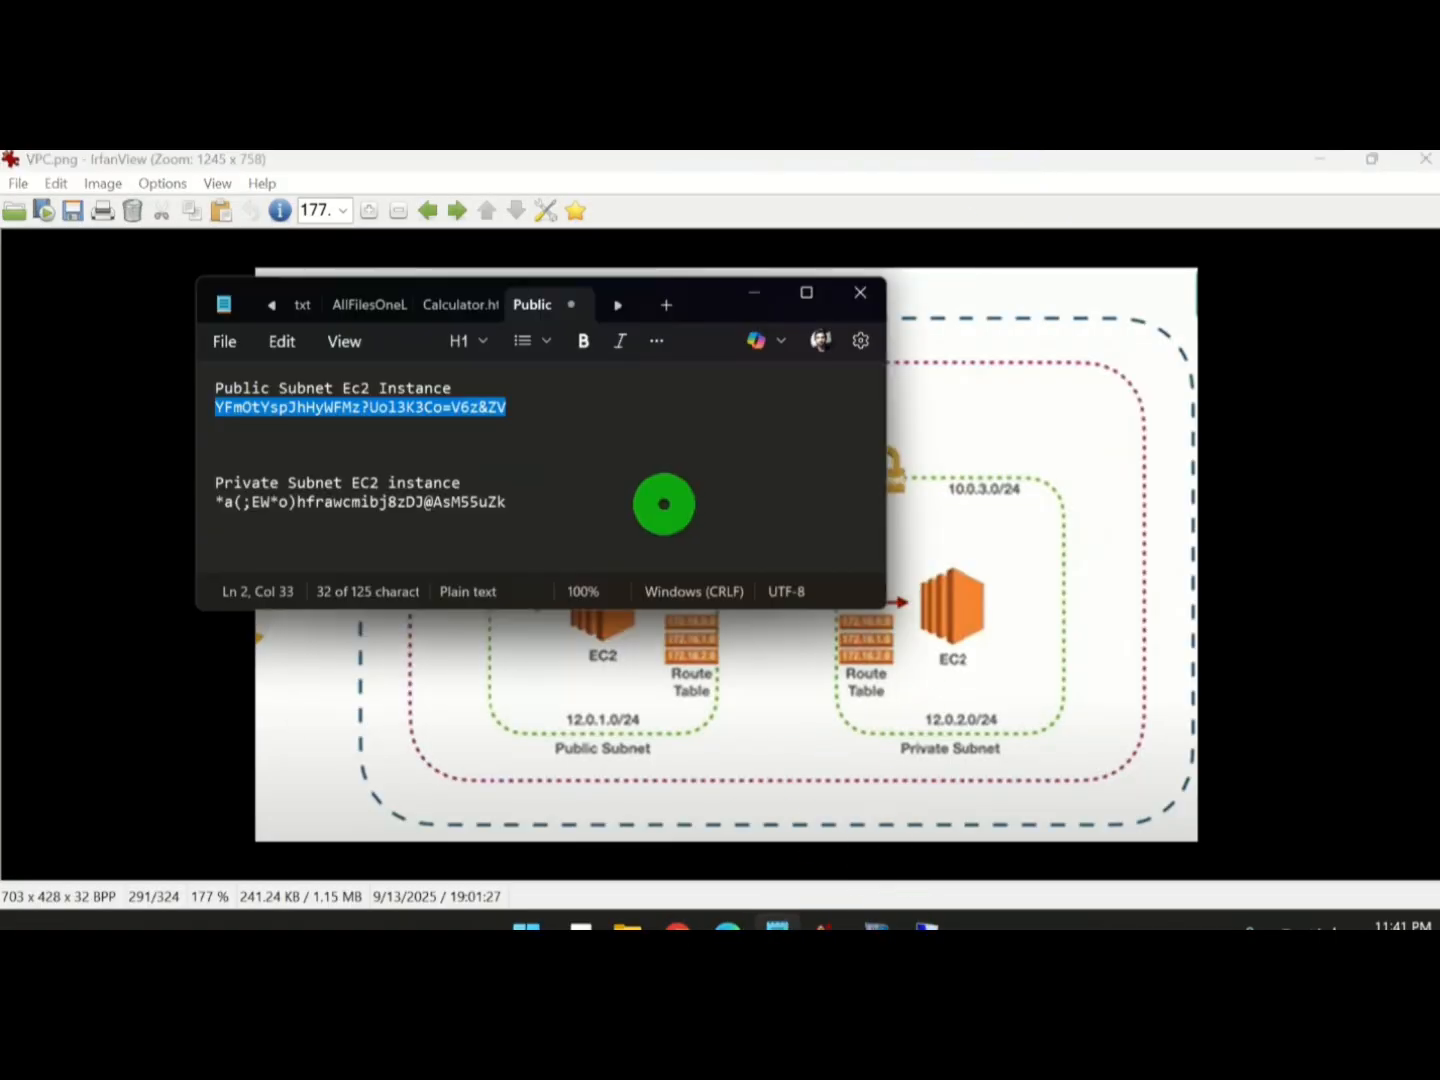
left_click_drag(517, 495, 200, 498)
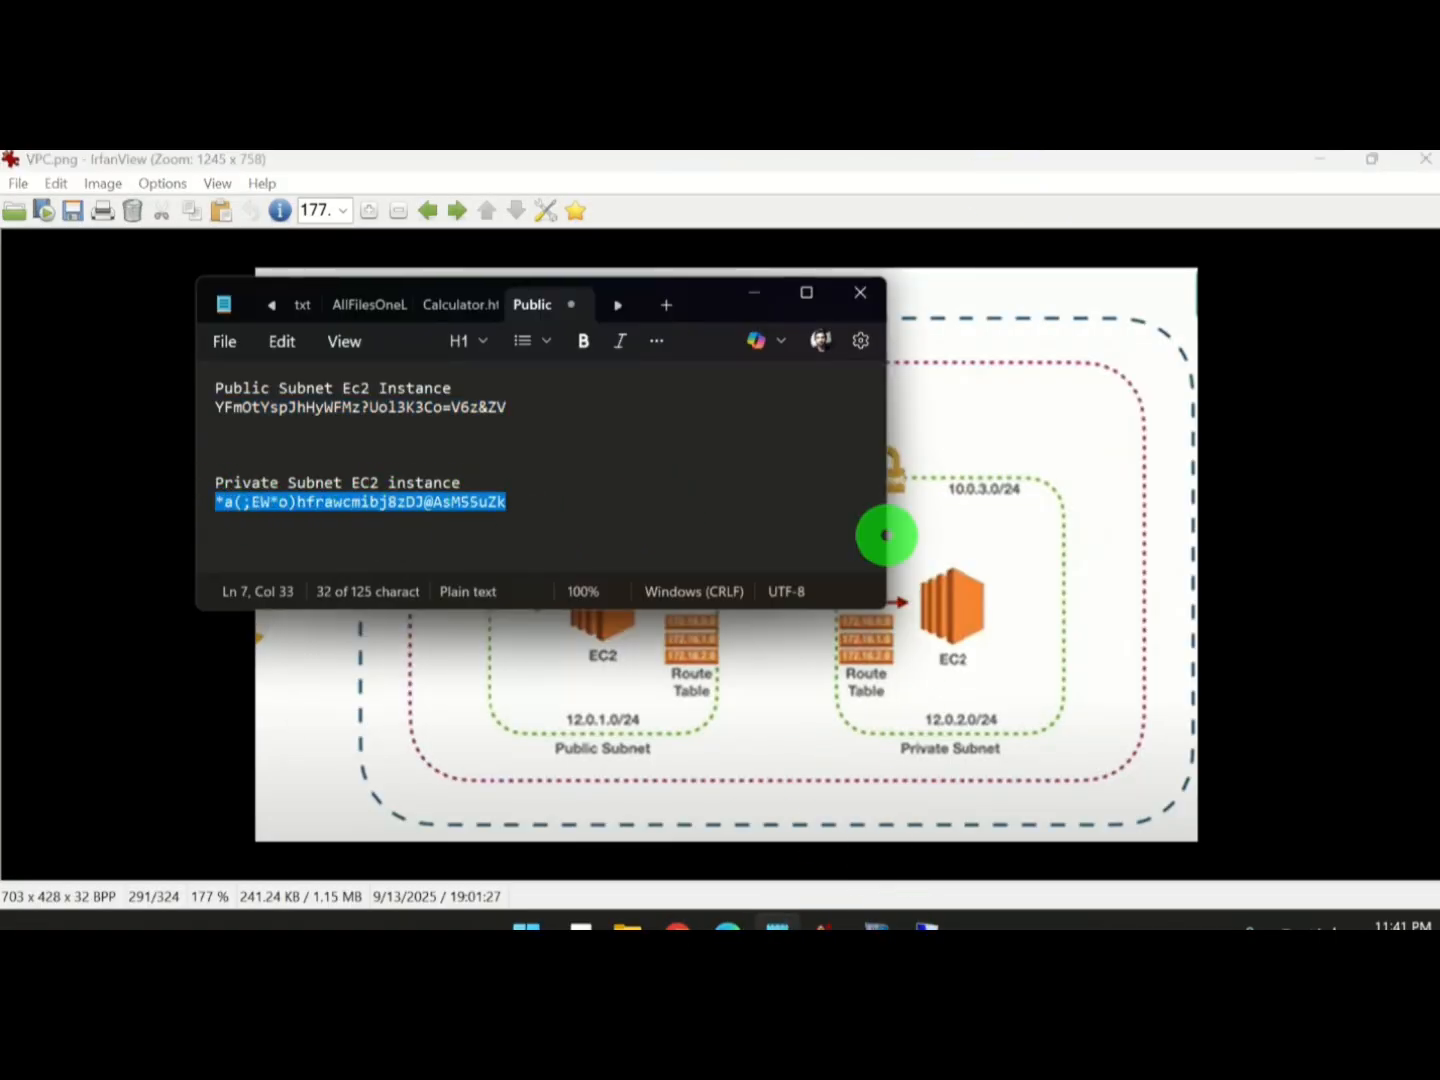
left_click(928, 922)
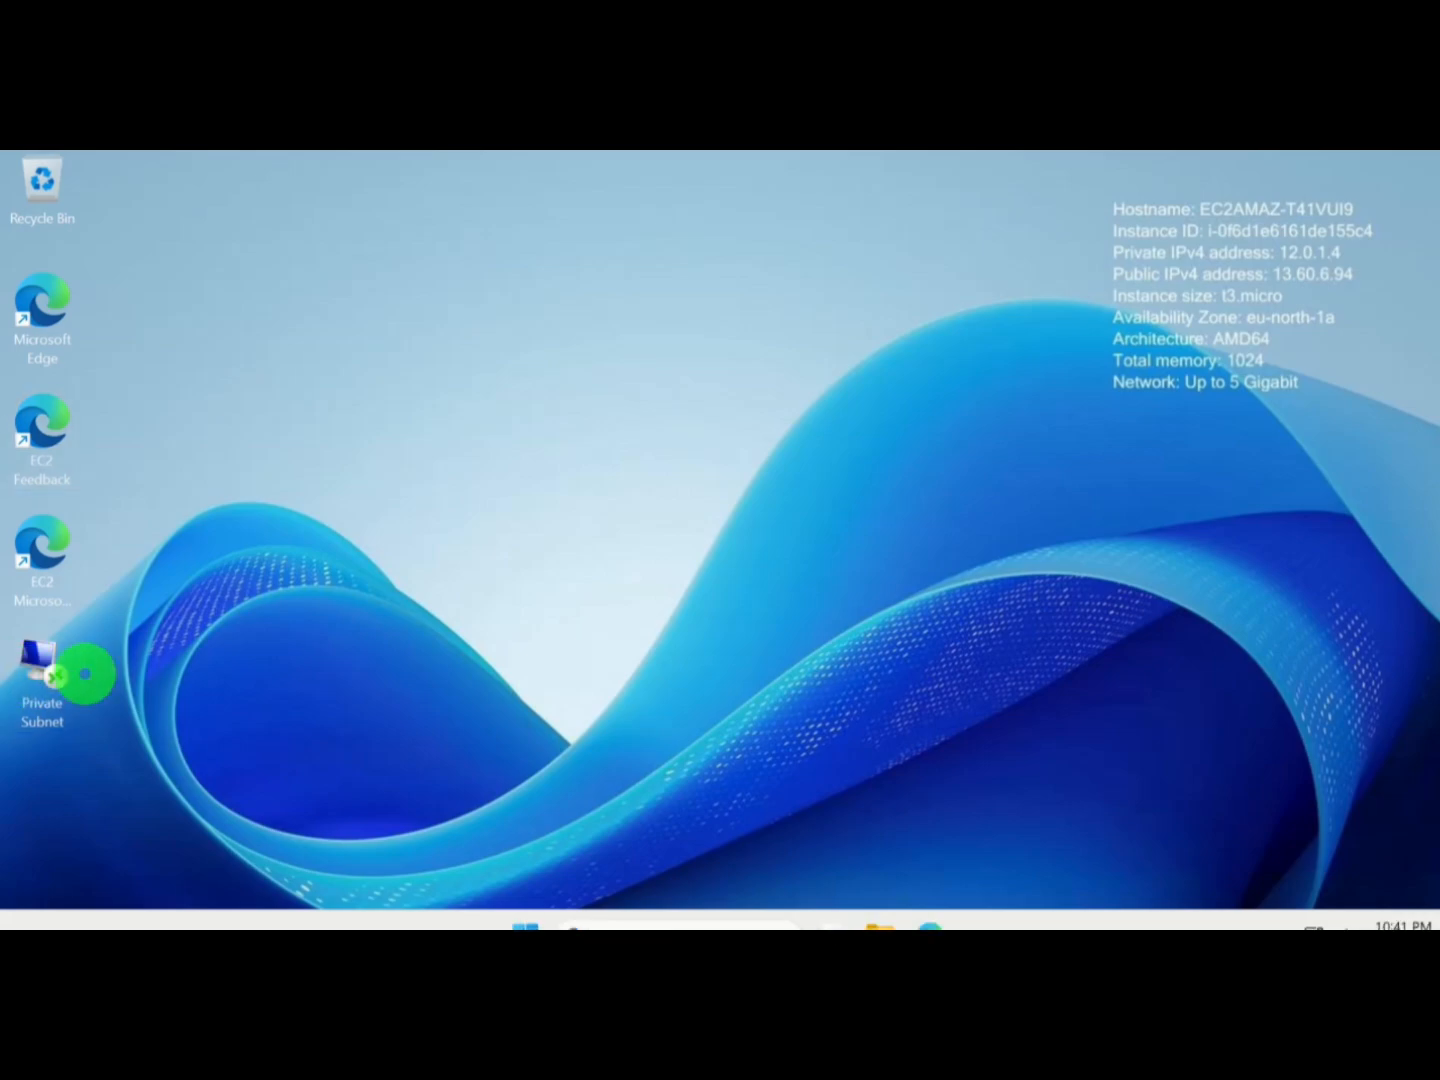
Step: Connect from the public instance to 12.0.2.62 with the Private Subnet file, entering the Administrator password and accepting the certificate
double_click(85, 674)
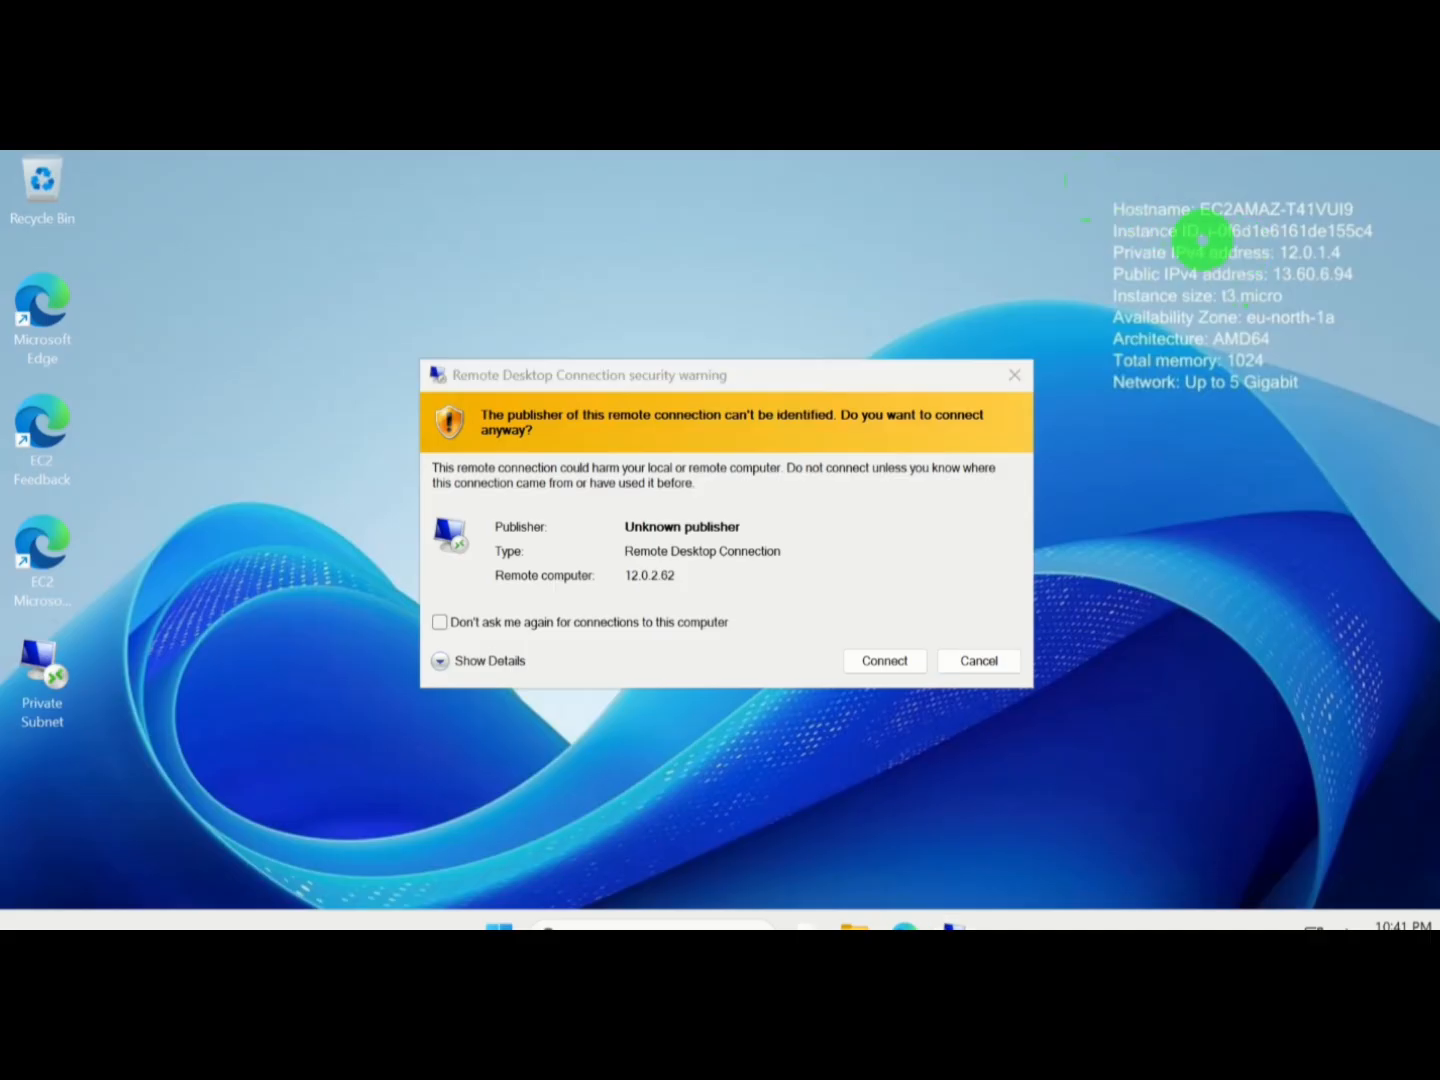
left_click_drag(1088, 182, 1410, 470)
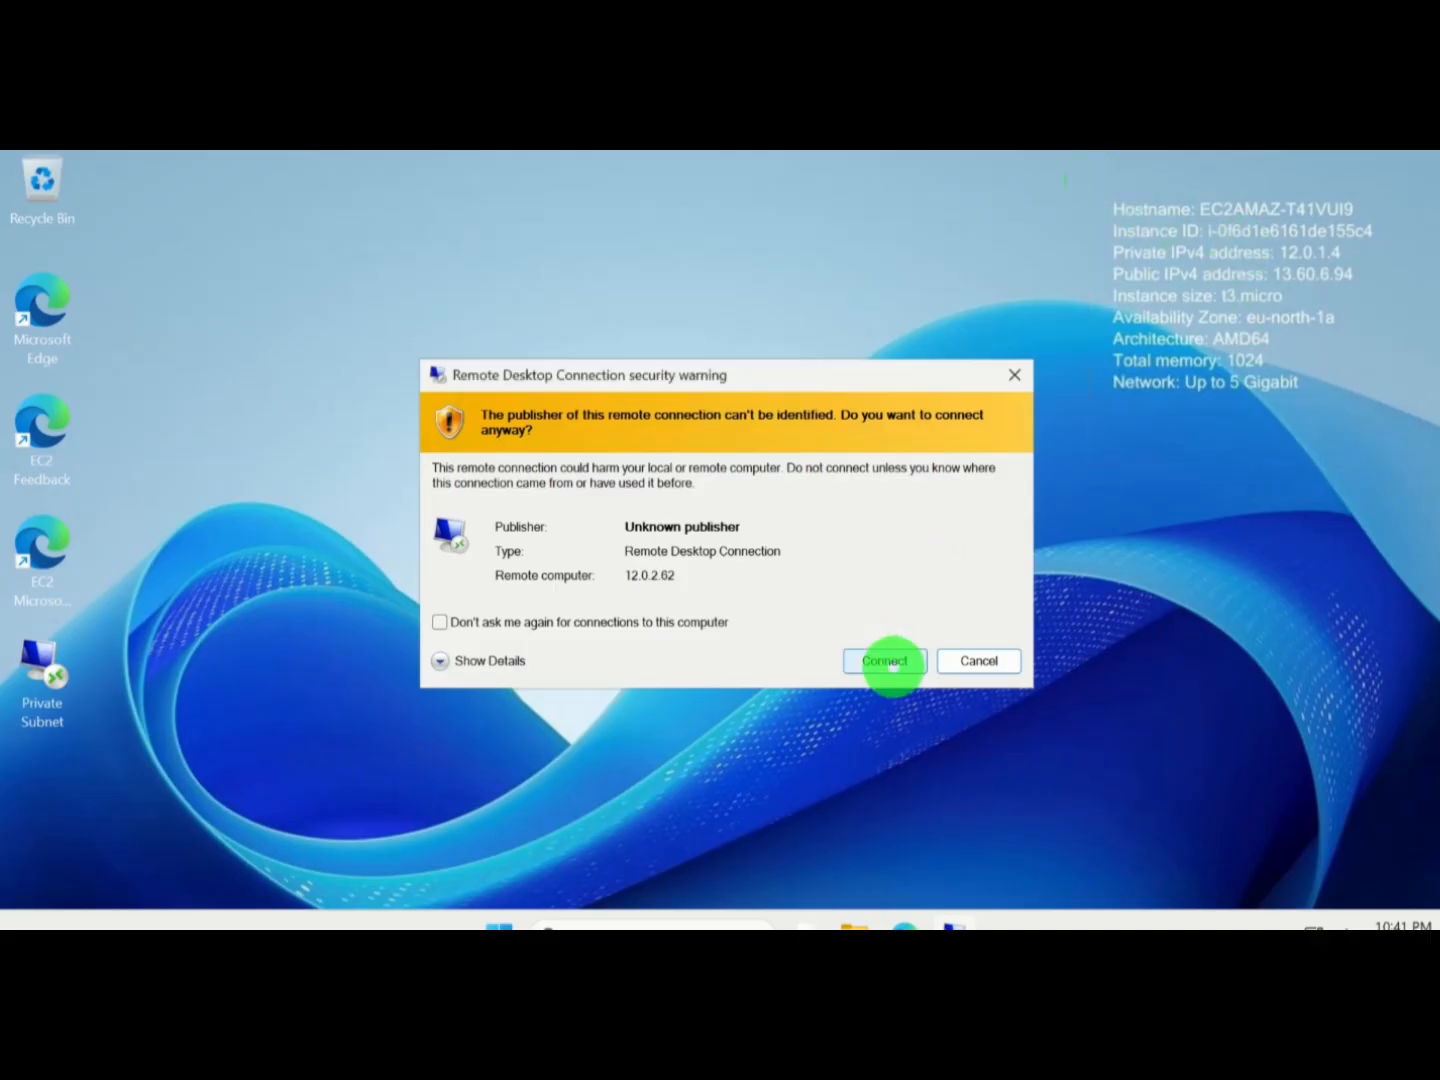
left_click(886, 661)
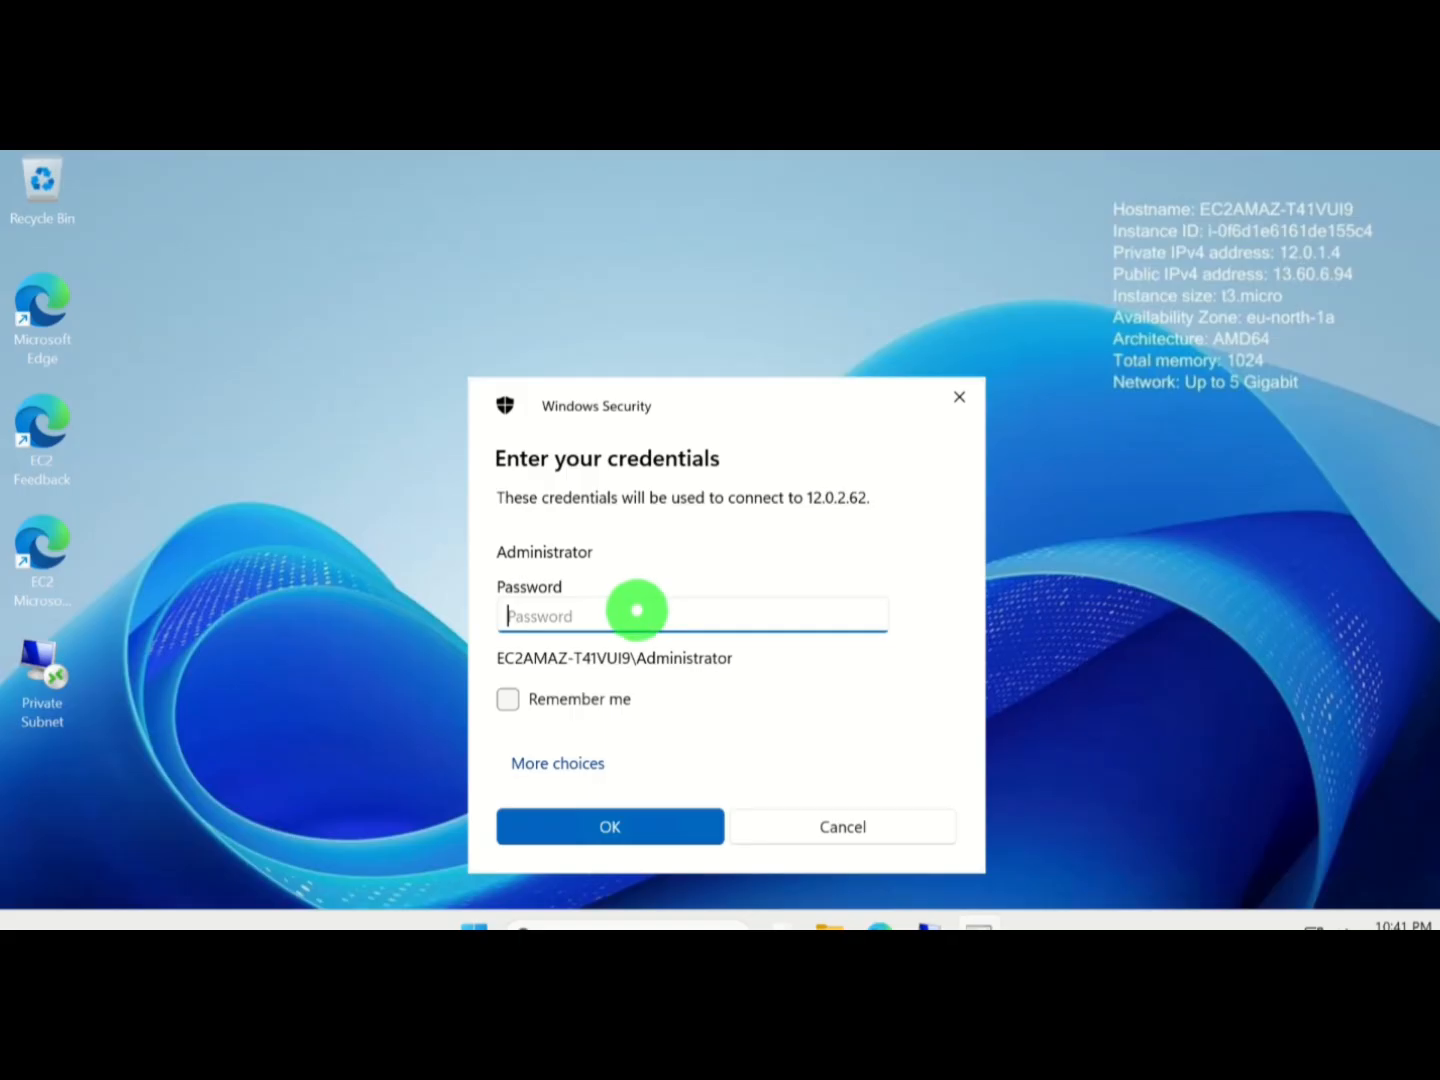
key("ctrl+v")
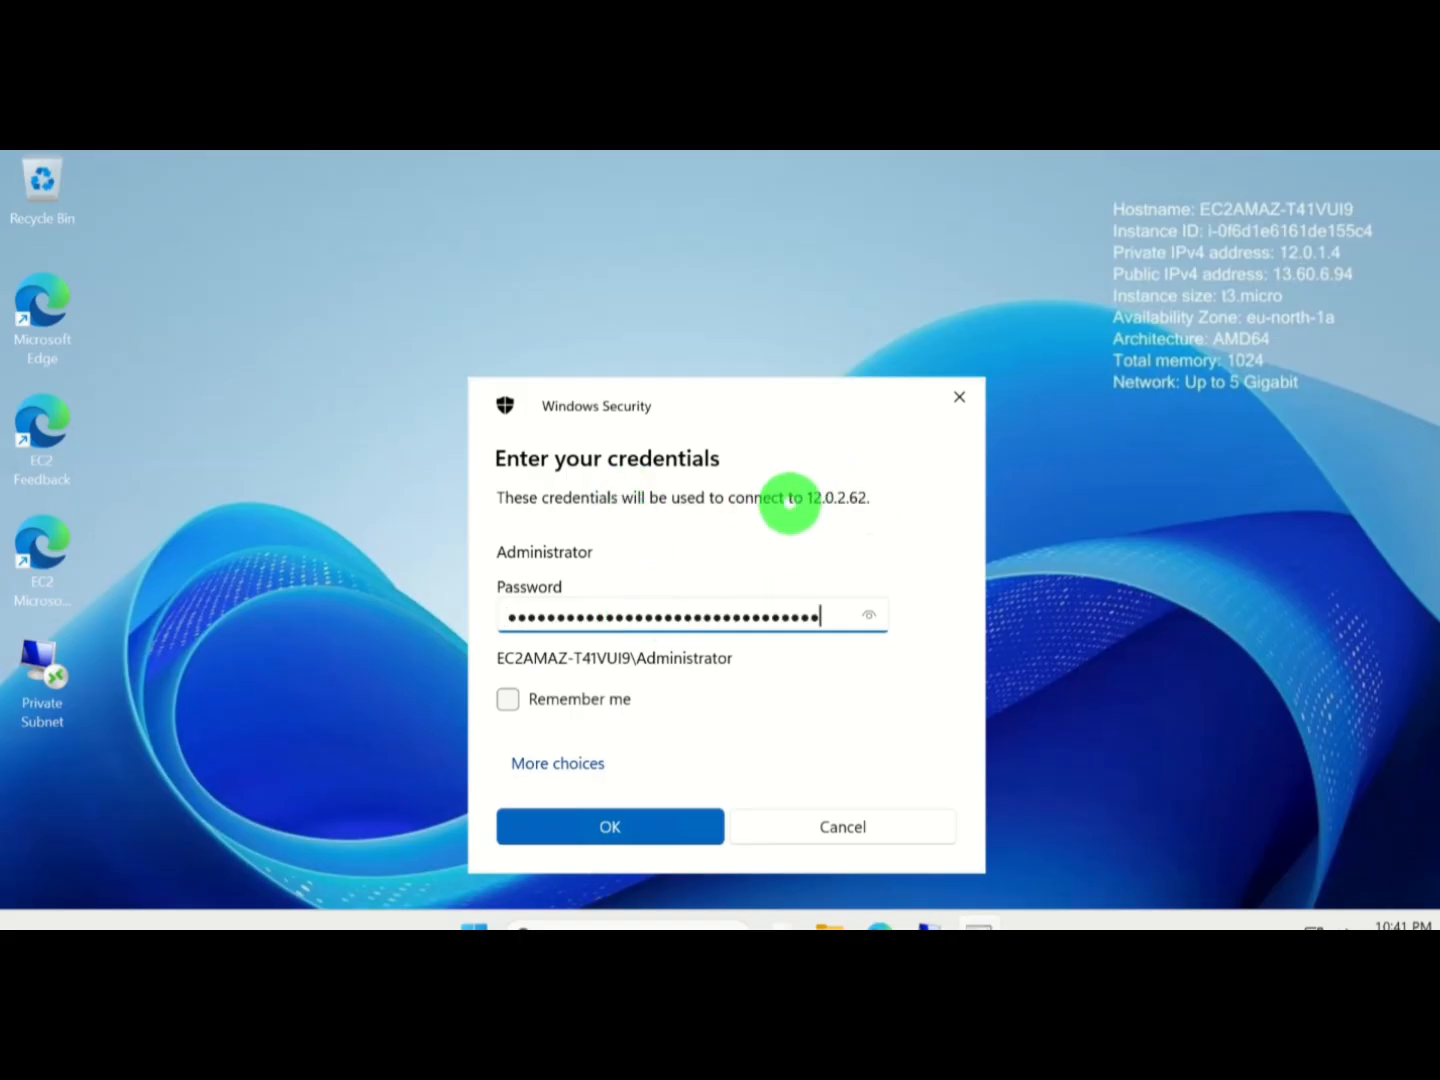
left_click(574, 836)
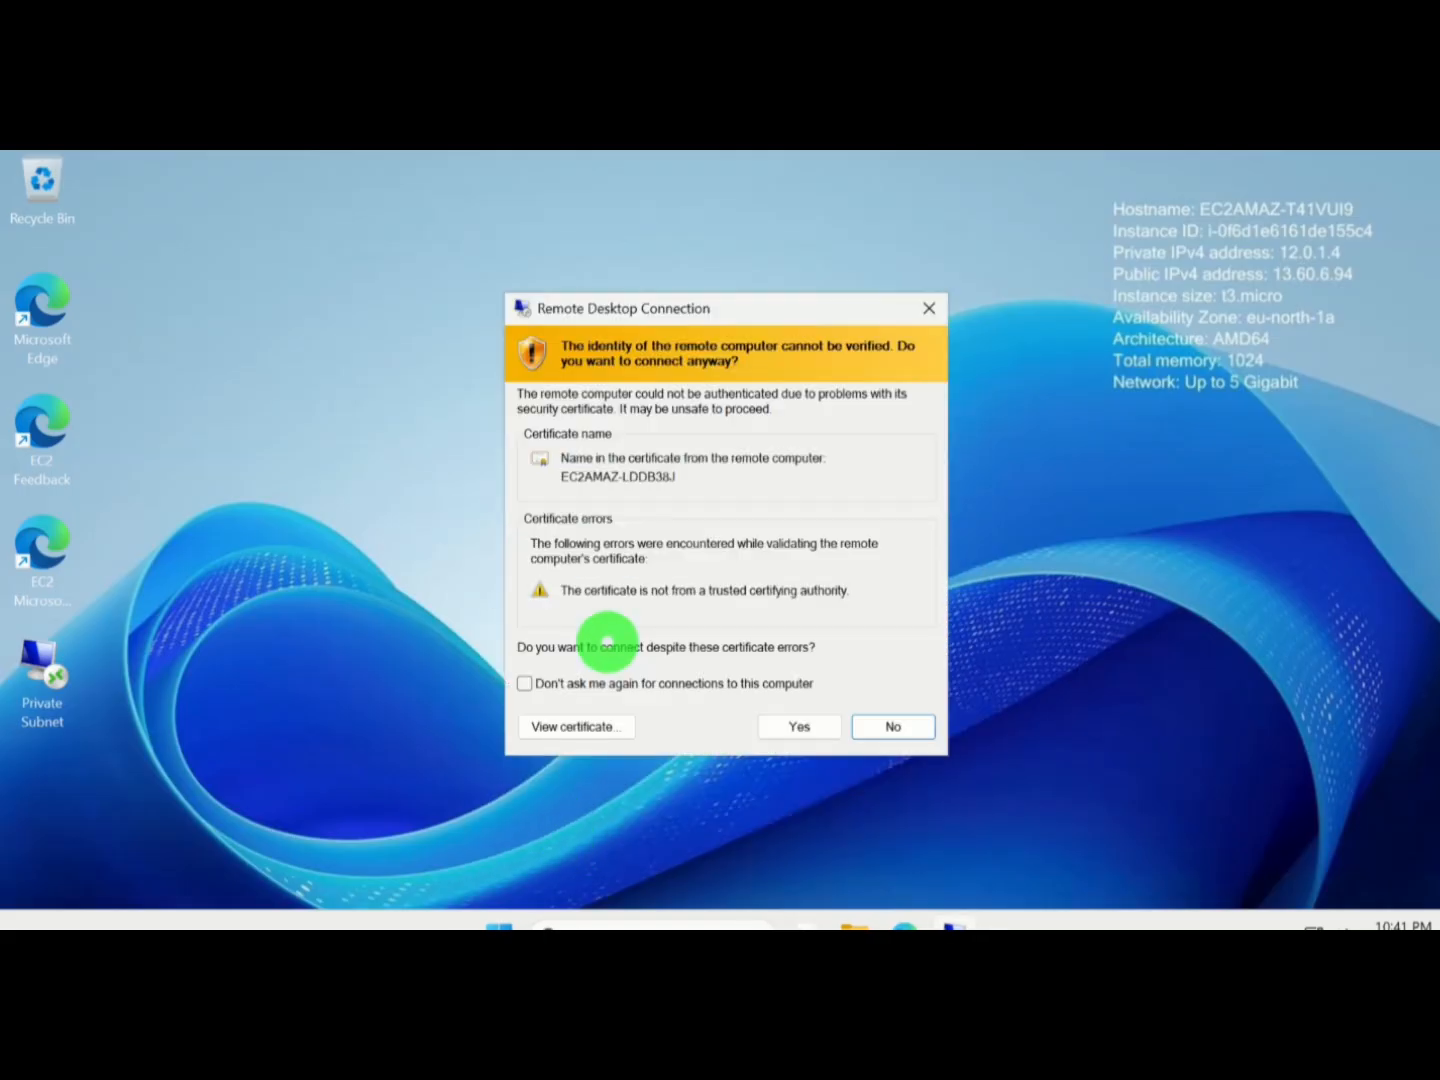
left_click(795, 728)
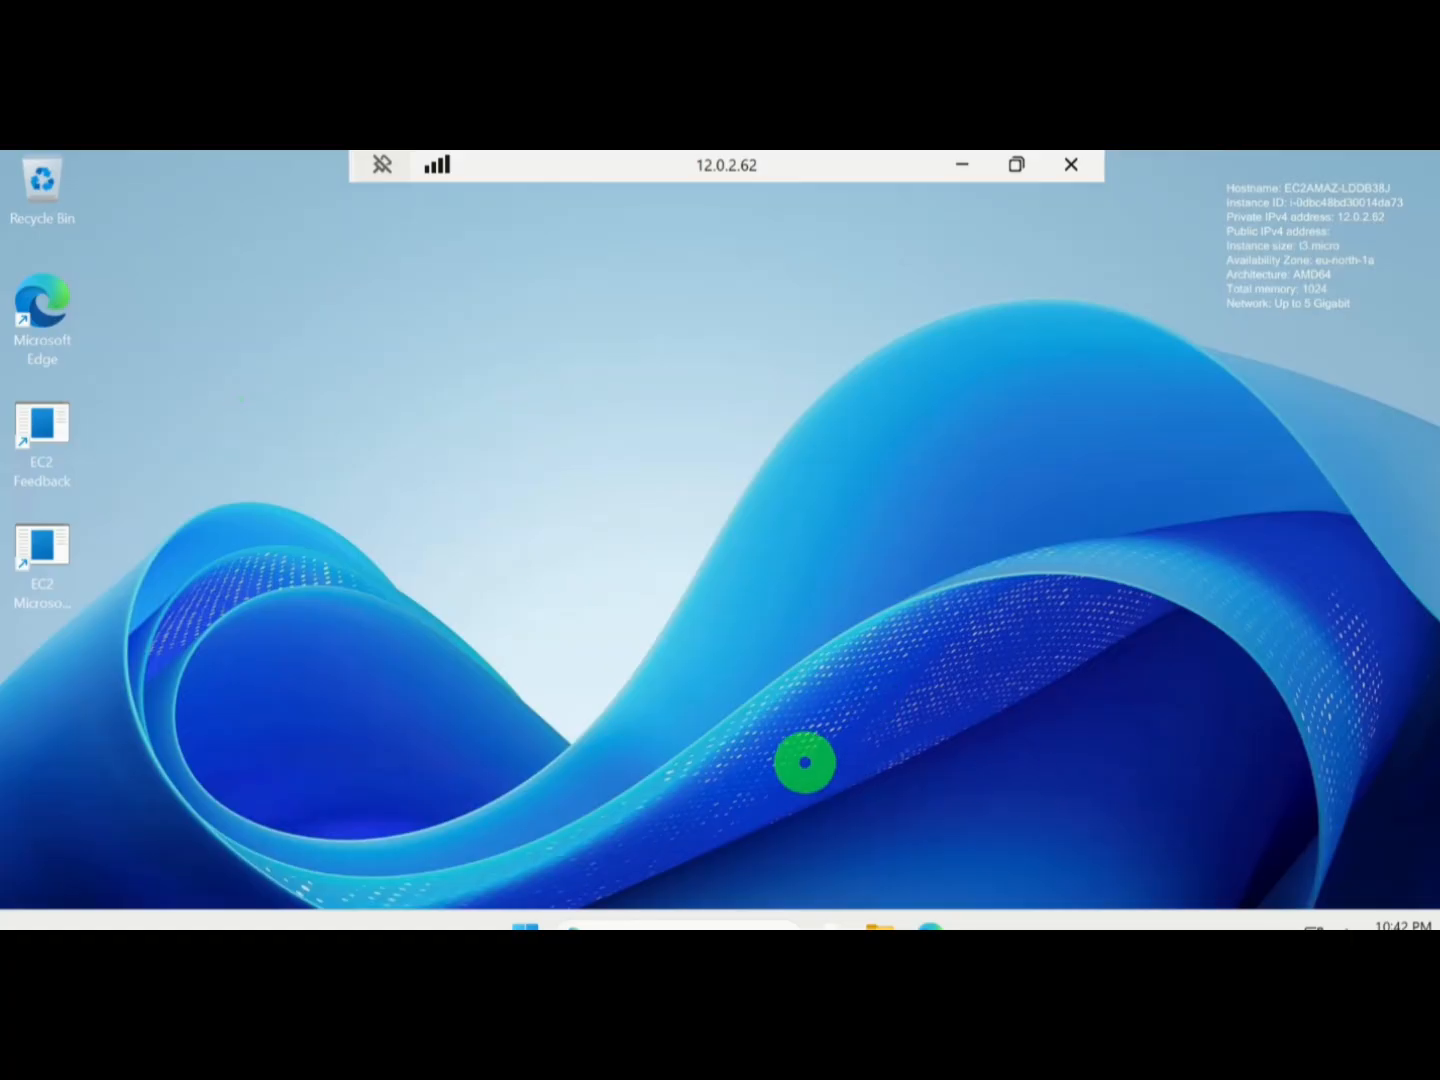
Step: Run ipconfig in a command prompt on the private instance, close the prompt windows, and minimize its remote session
key("super+r")
key("super+r")
key("Return")
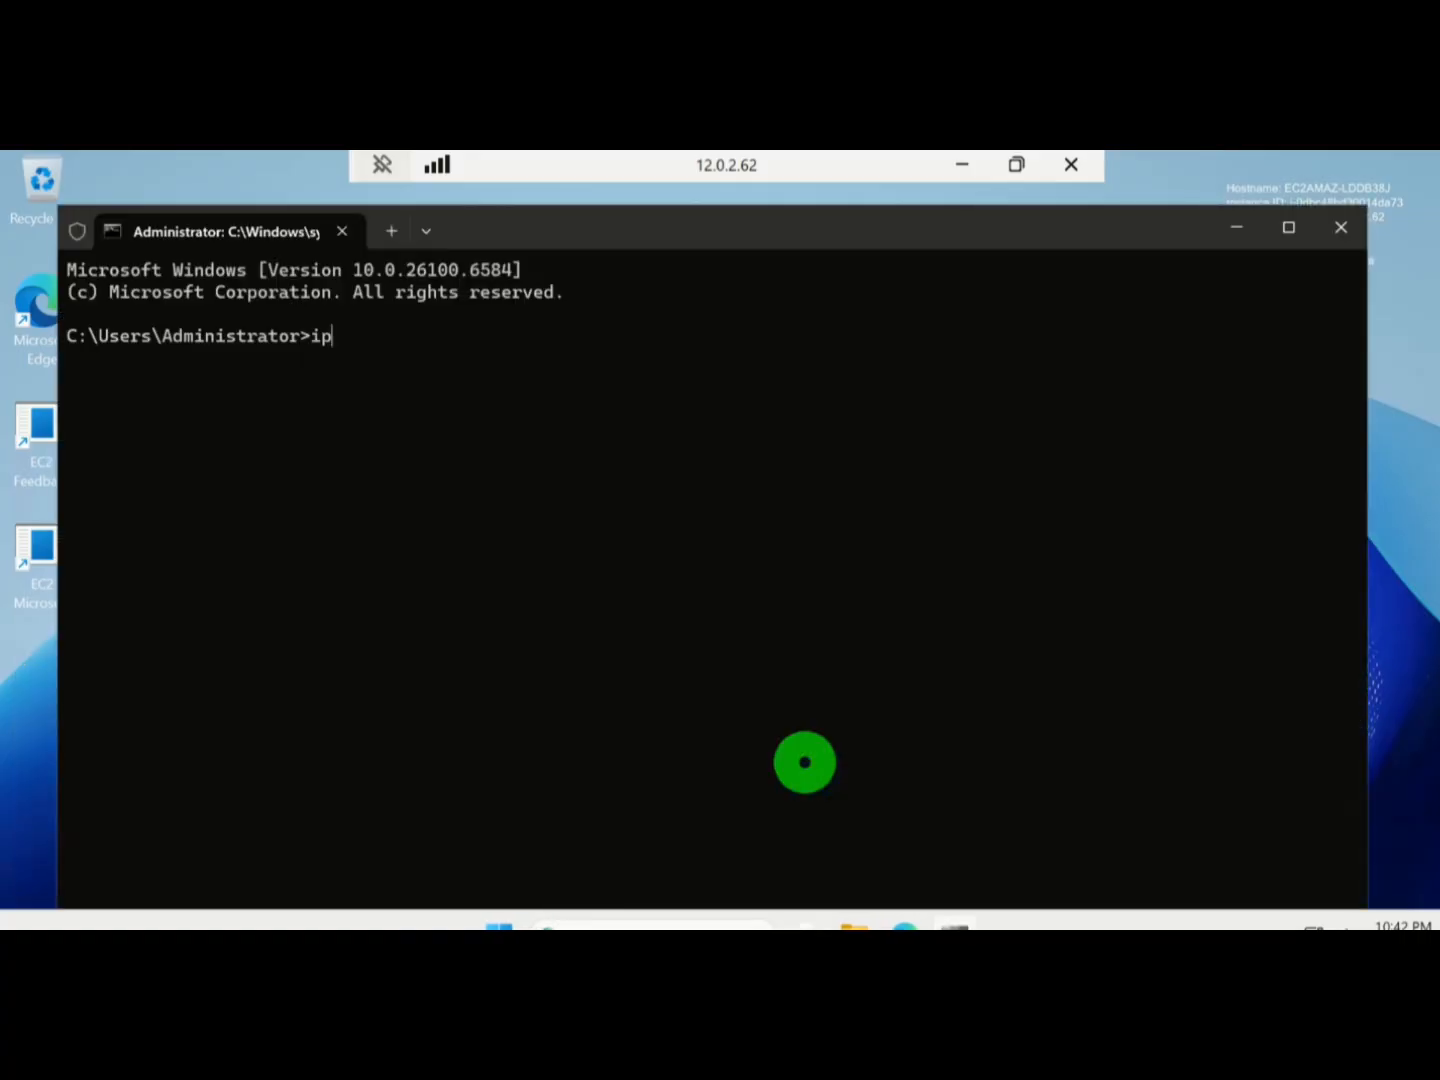
key("Return")
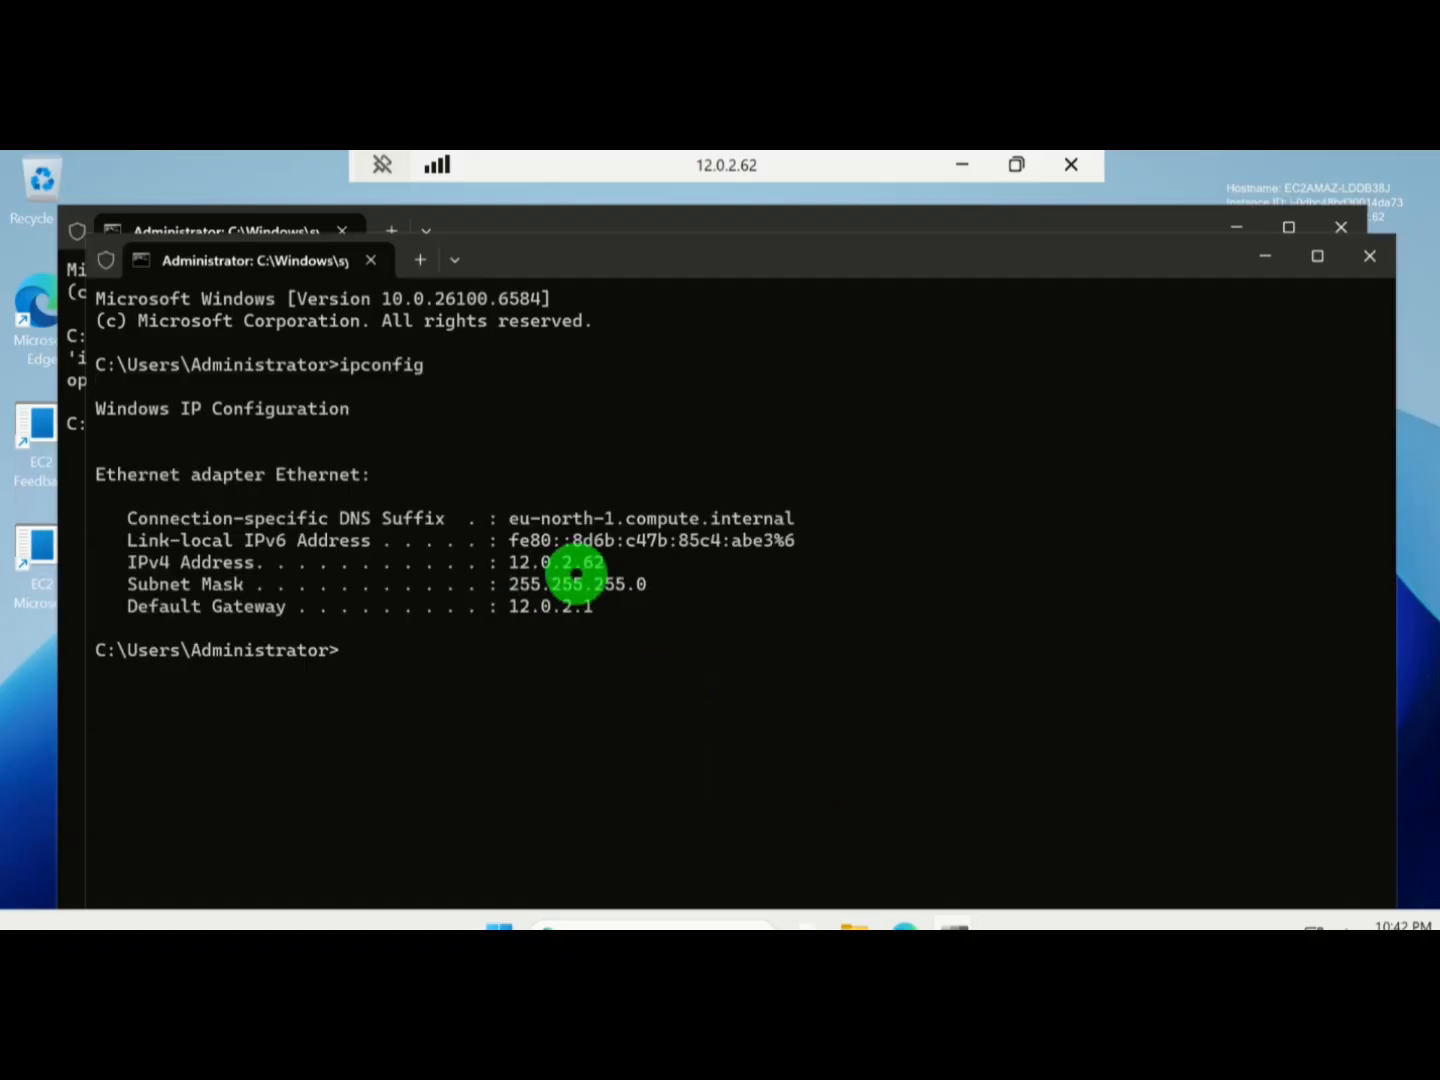
left_click(1350, 221)
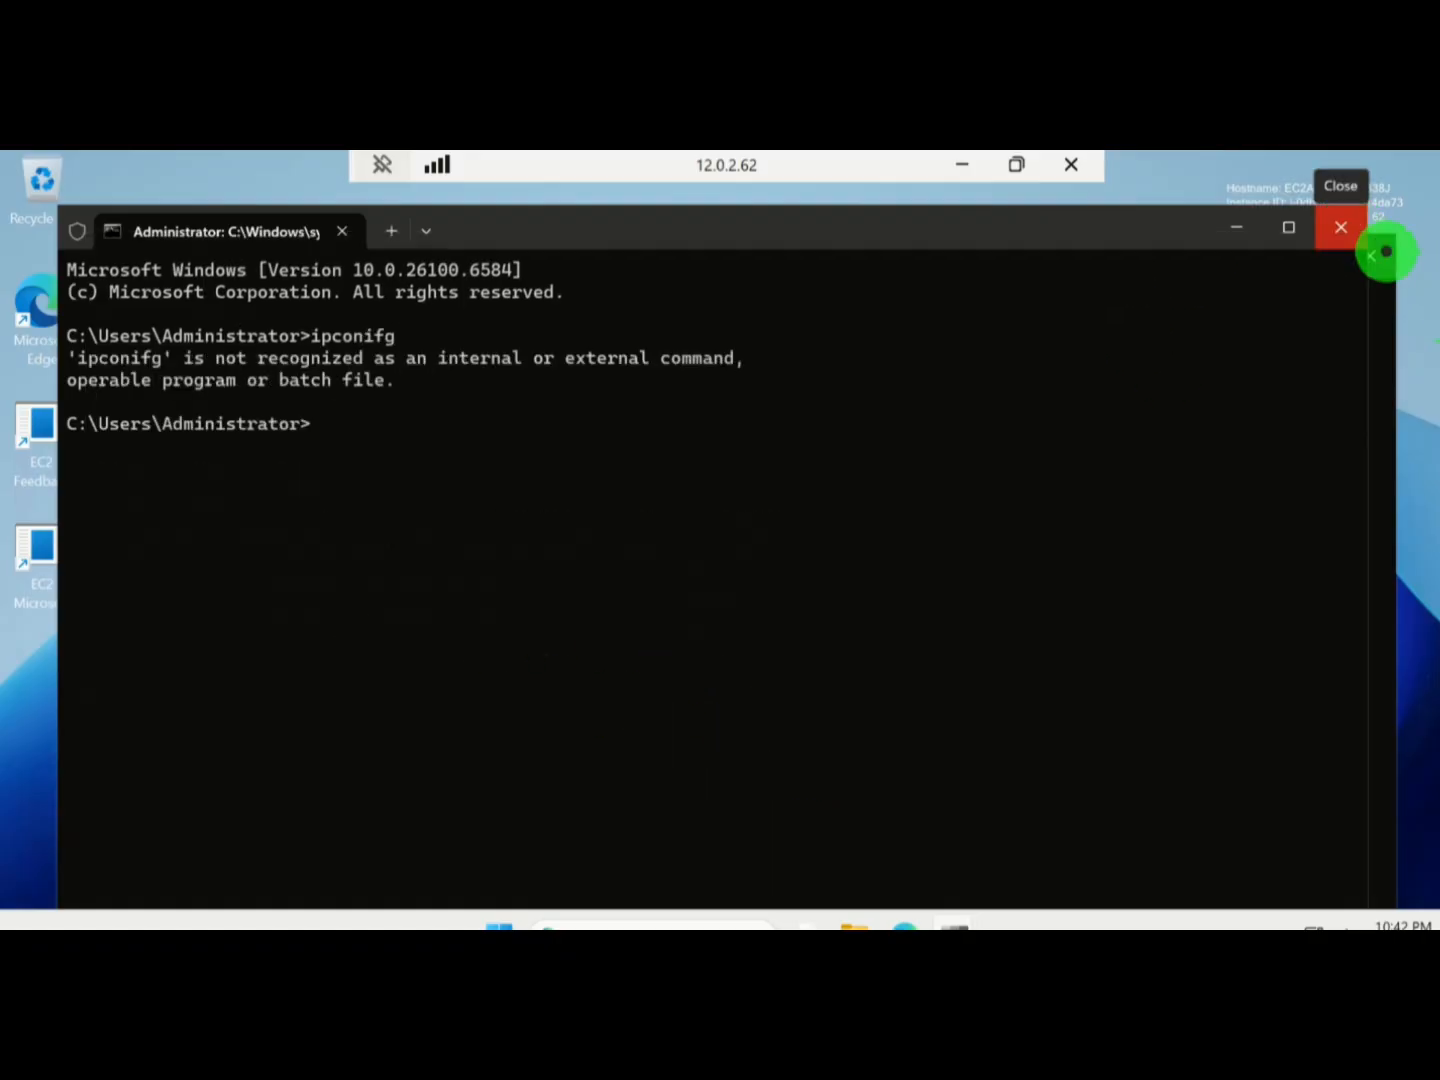
left_click(1373, 264)
left_click(959, 170)
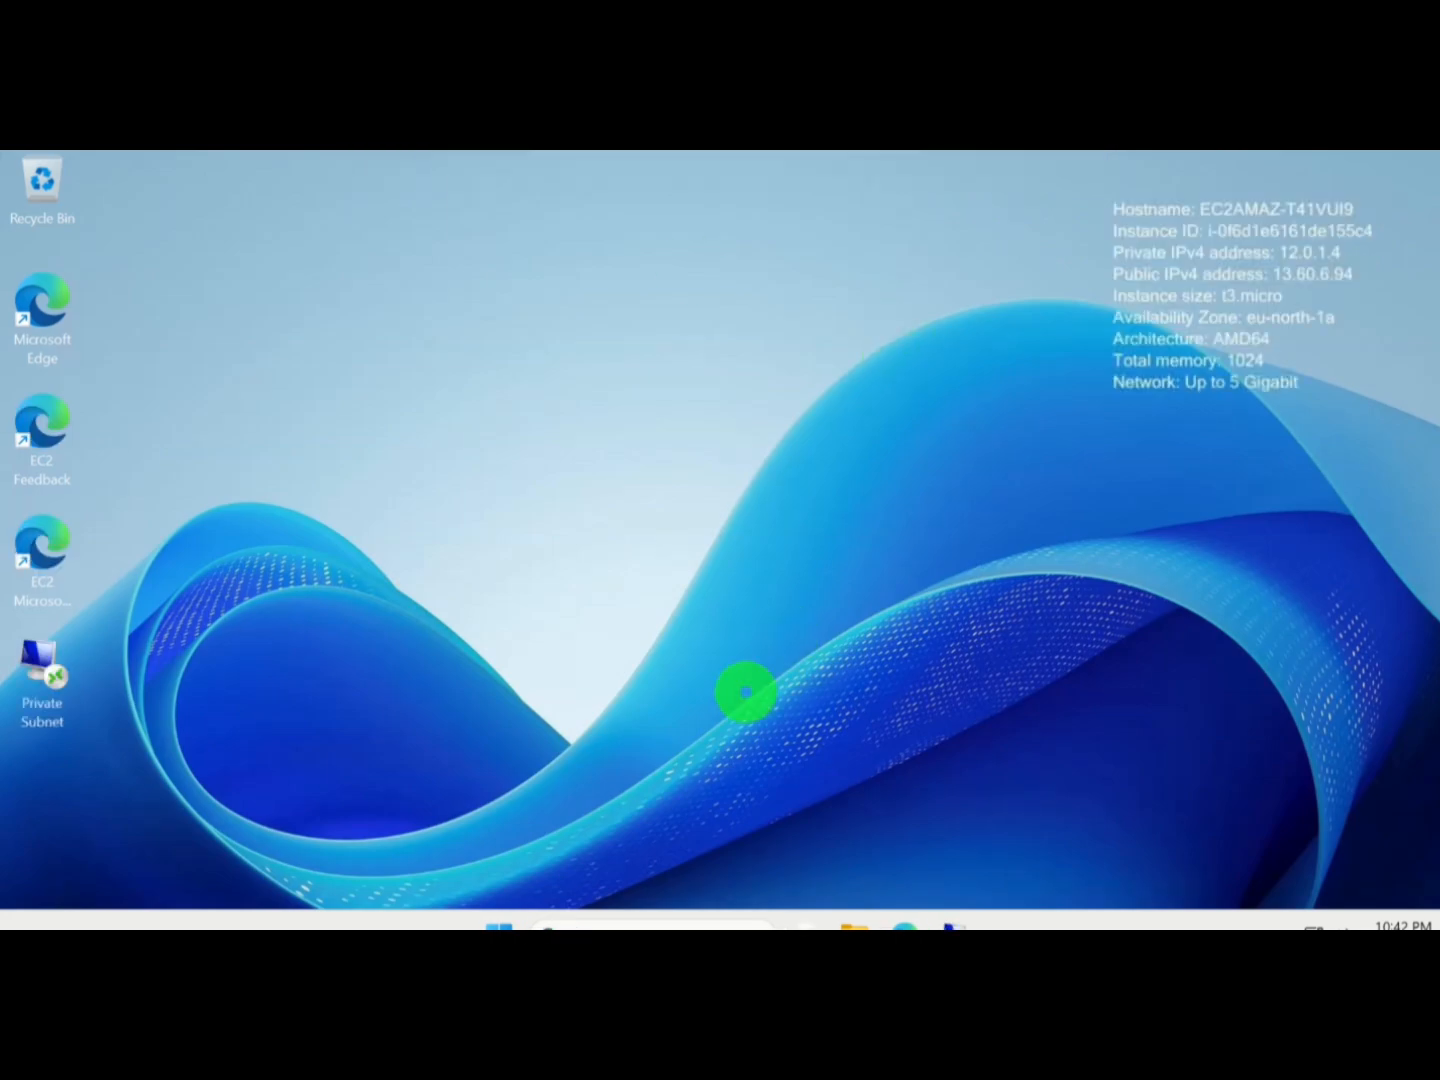
Step: Open a command prompt on the public instance and run ipconfig to check its IP configuration
key("super+r")
type("cmd")
key("Return")
key("super+r")
type("cmd")
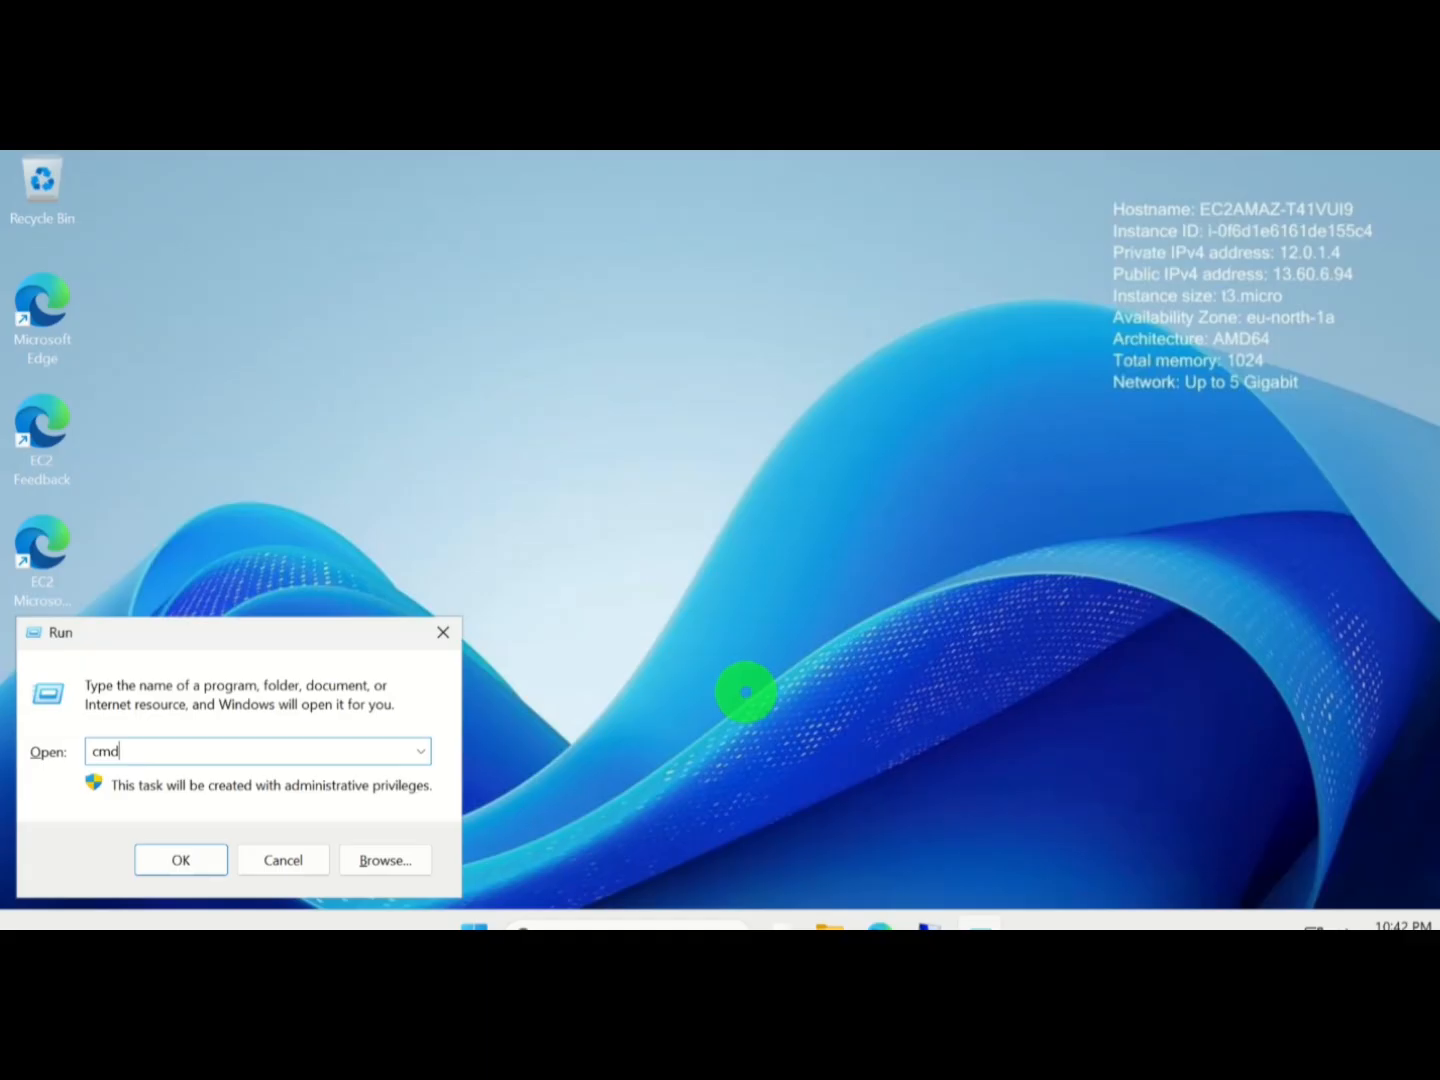
key("Return")
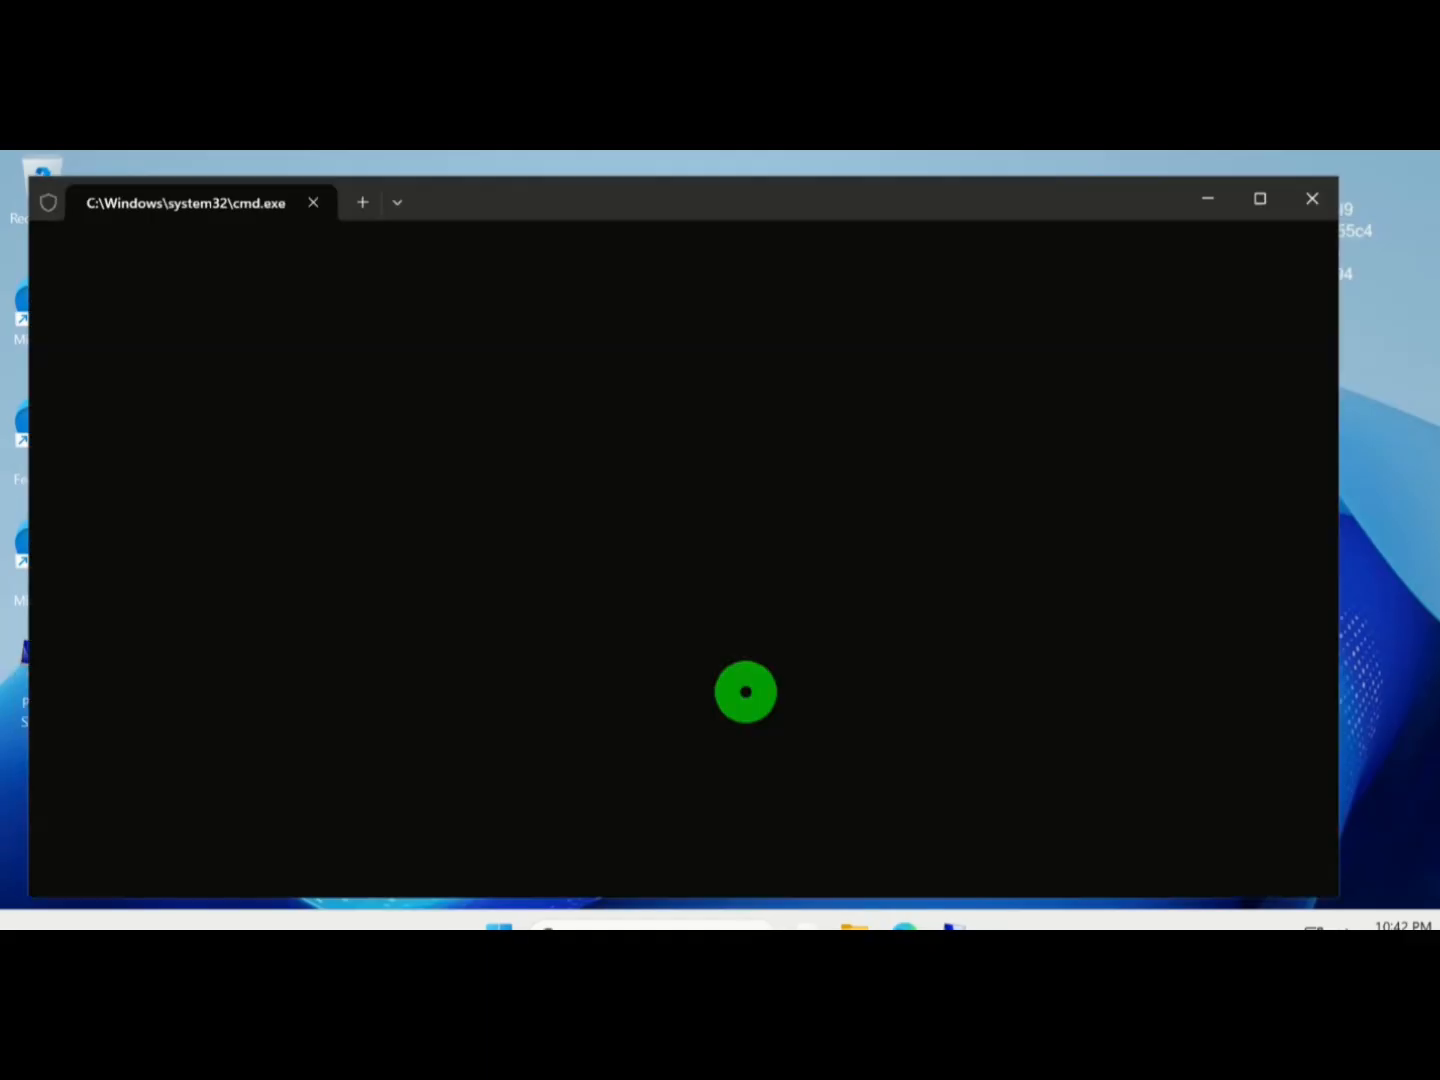
type("ipconfig")
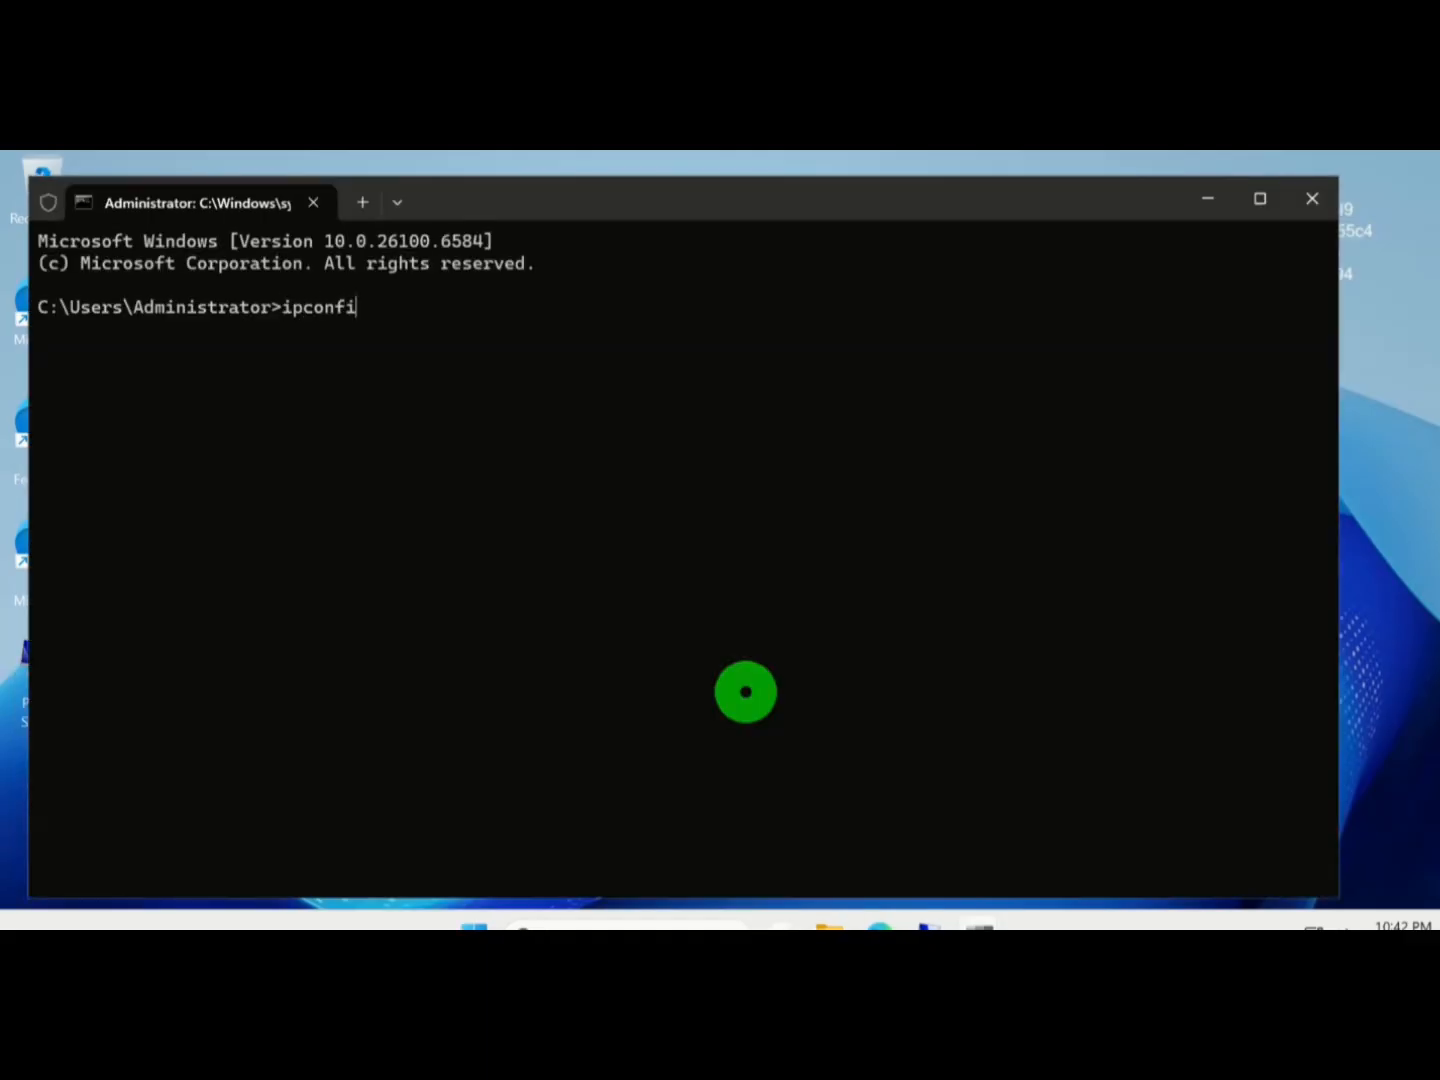
key("Return")
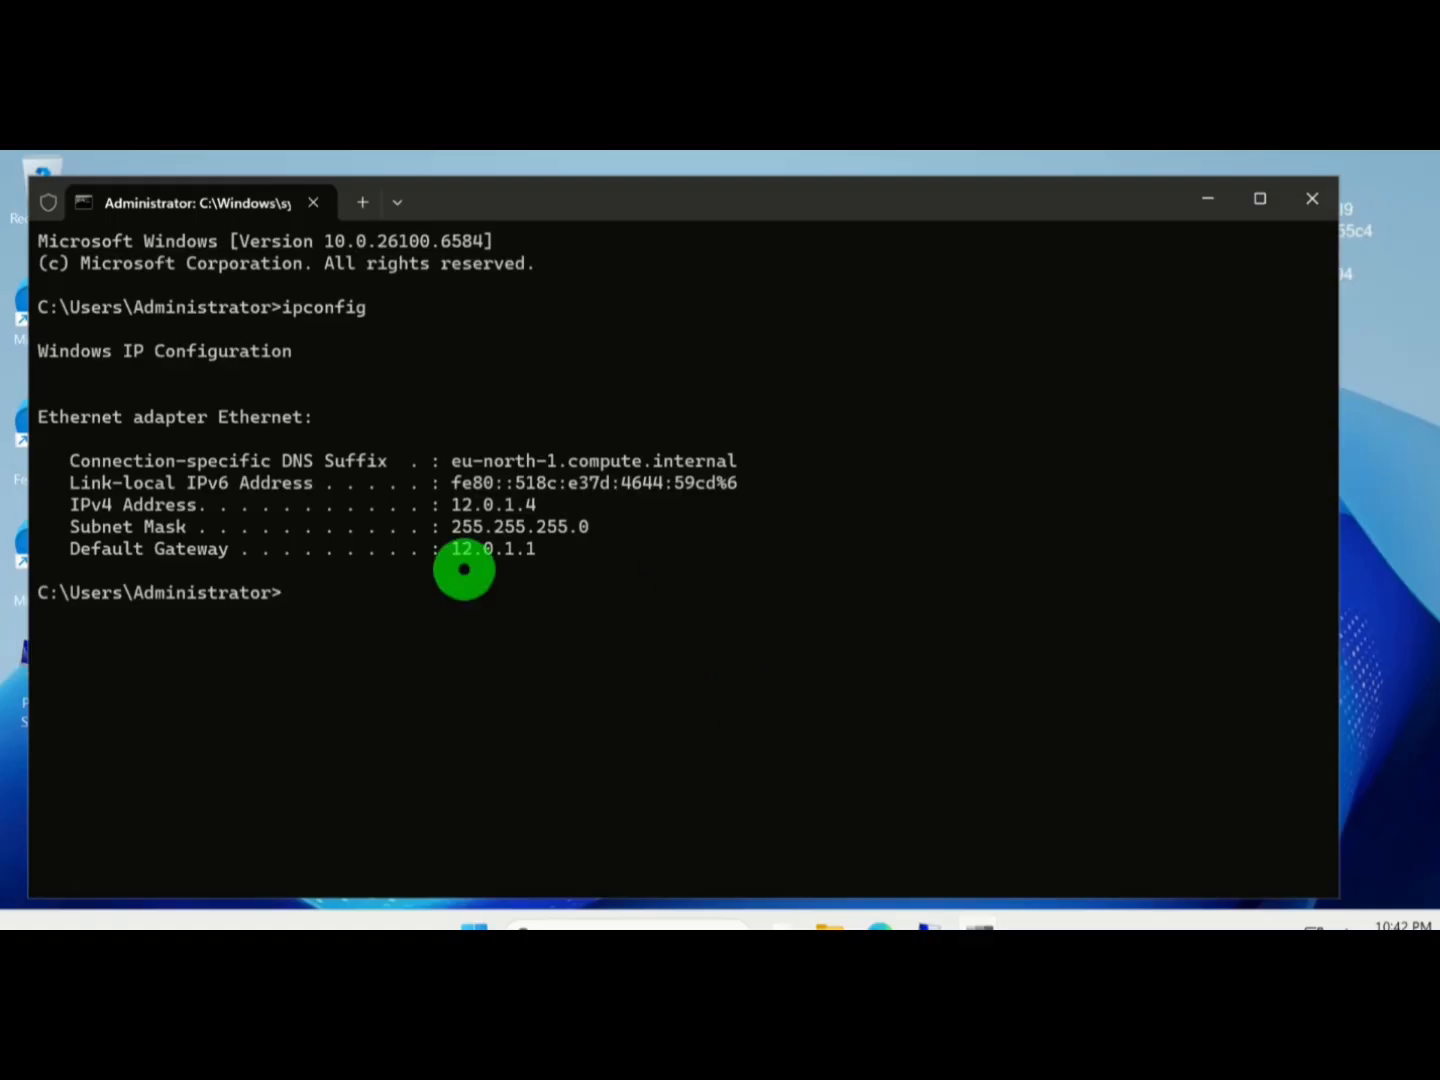
Step: Close the command prompt windows on the public instance and disconnect its remote session to the private instance at 12.0.2.62
left_click(1314, 200)
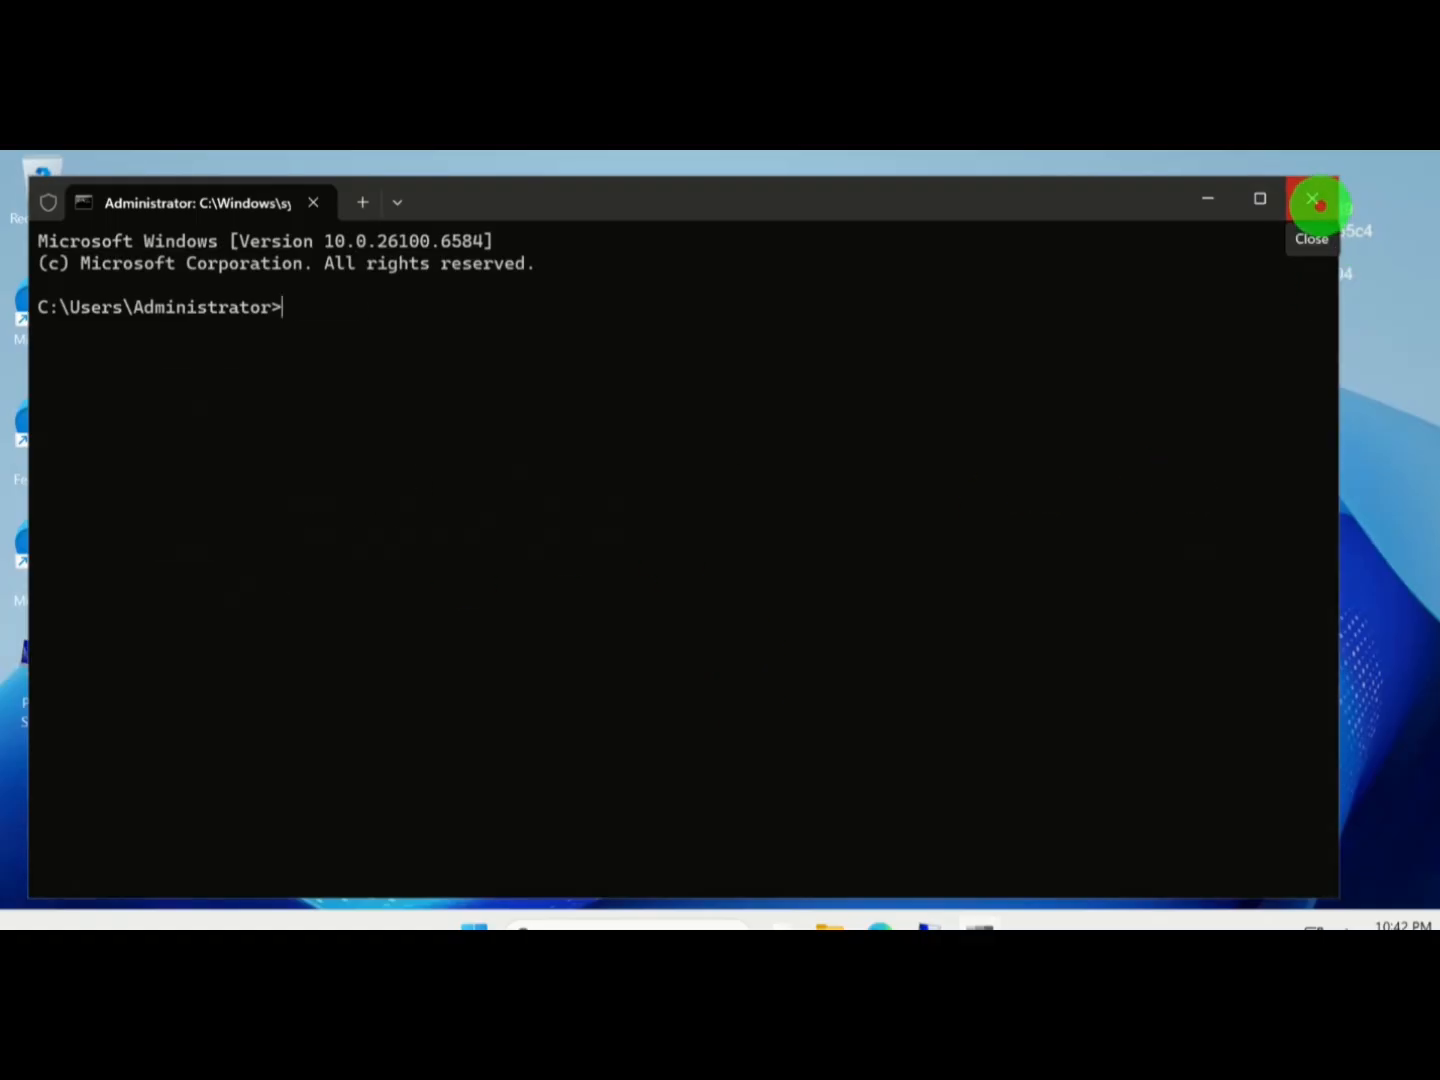
left_click(1318, 200)
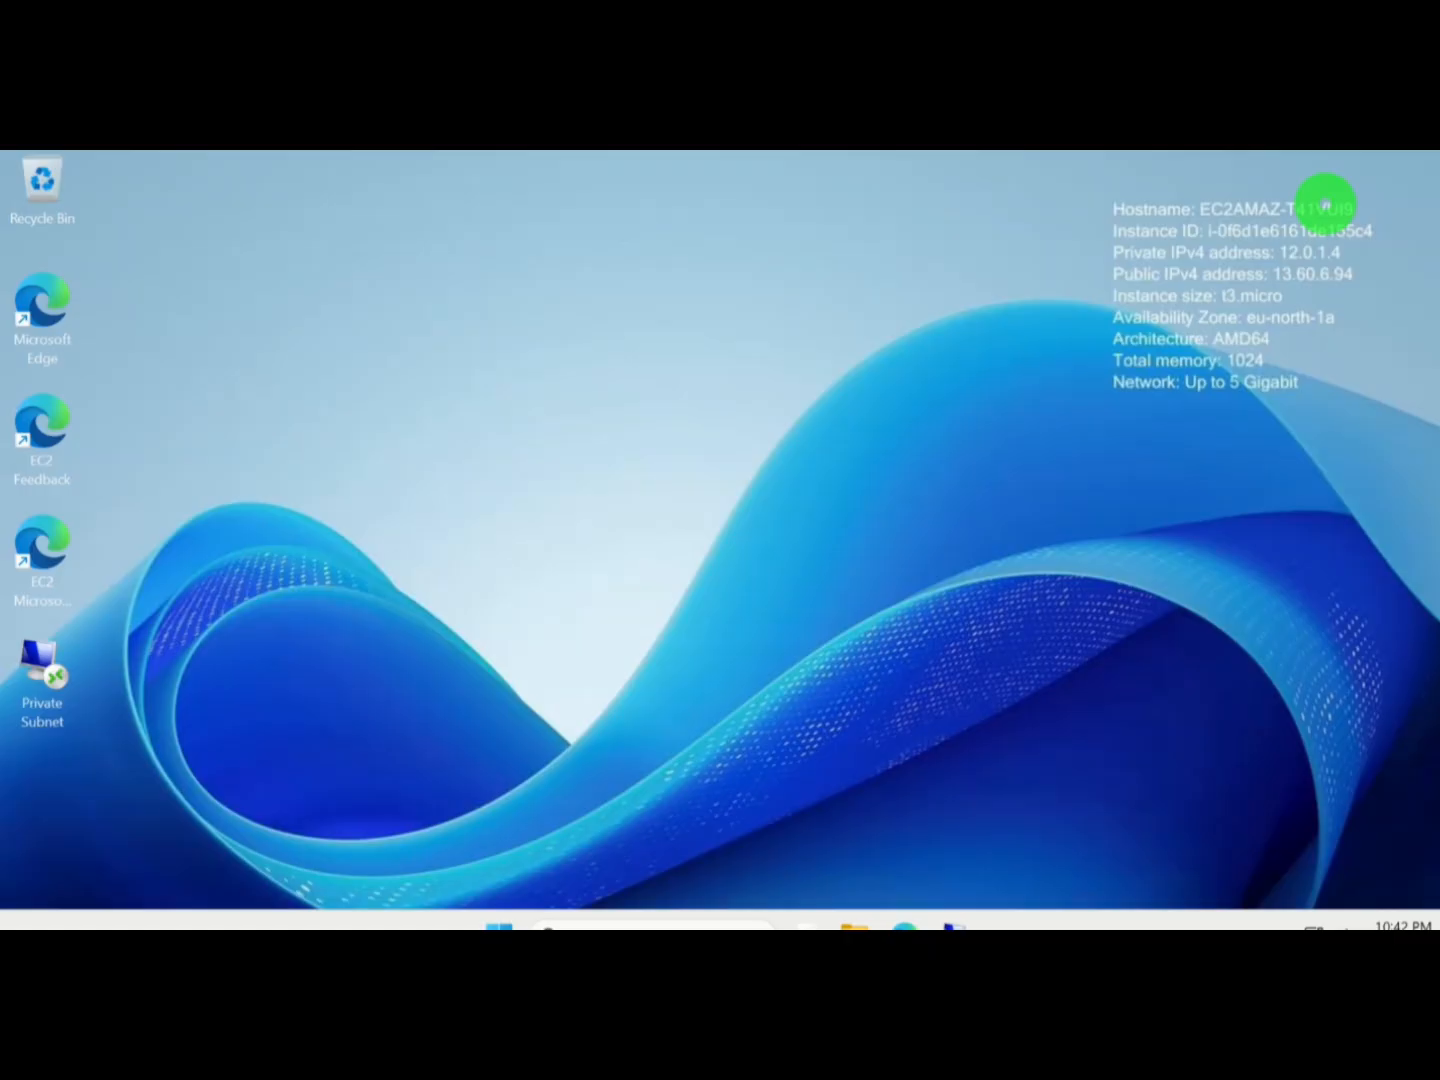
mouse_move(762, 160)
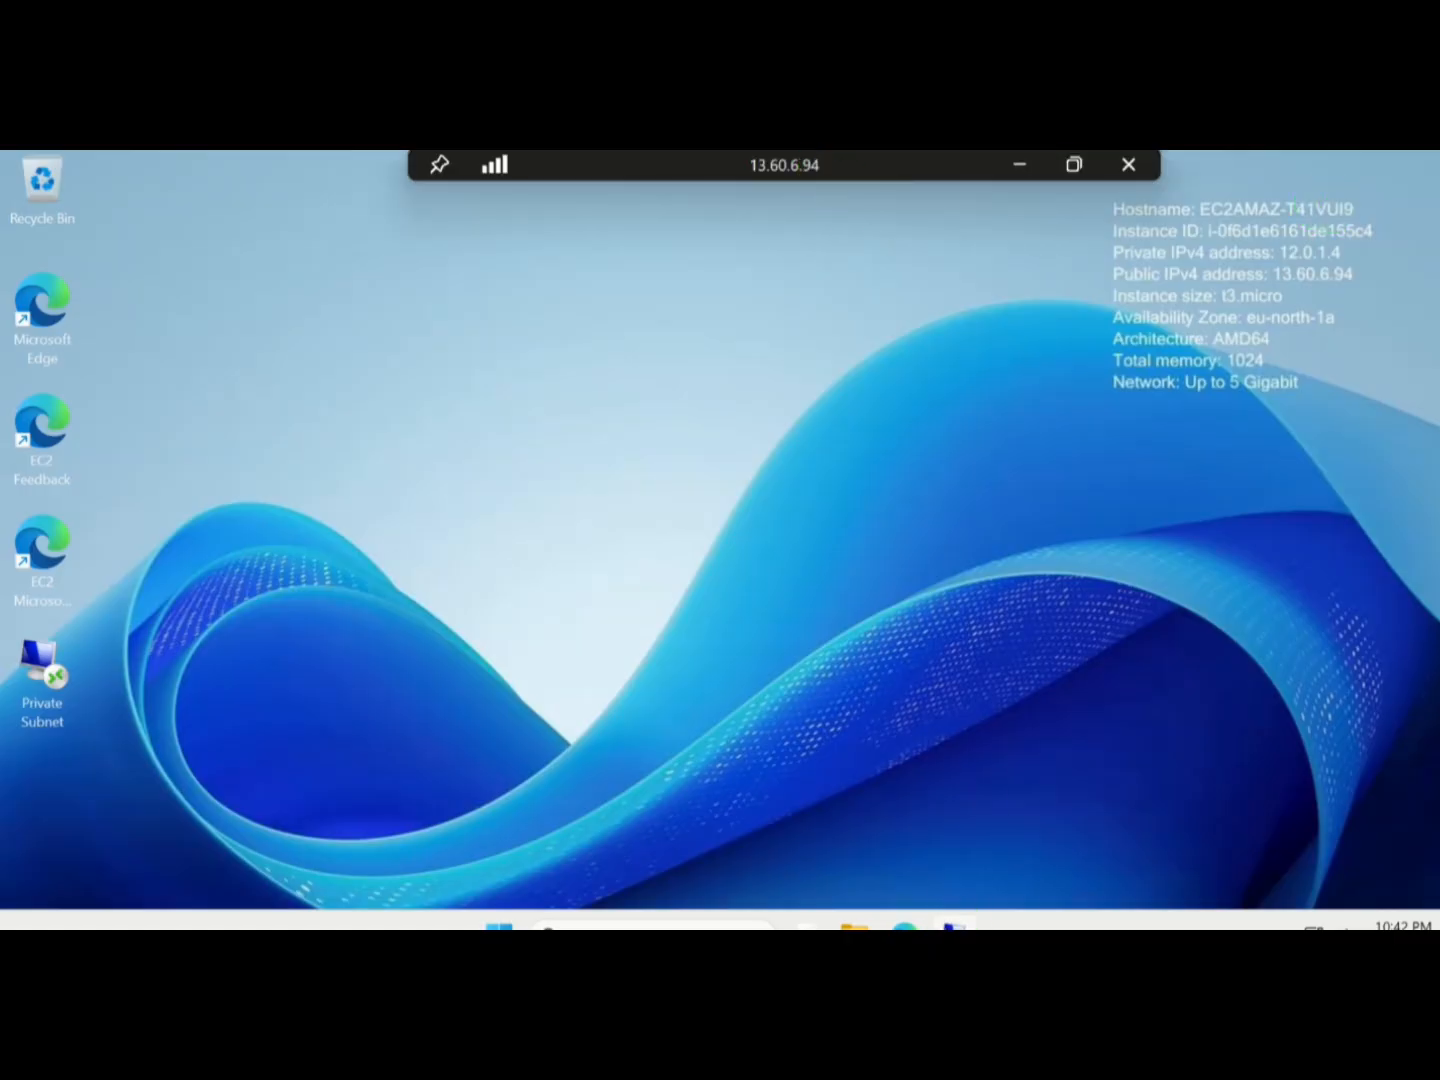
mouse_move(954, 925)
left_click(1050, 737)
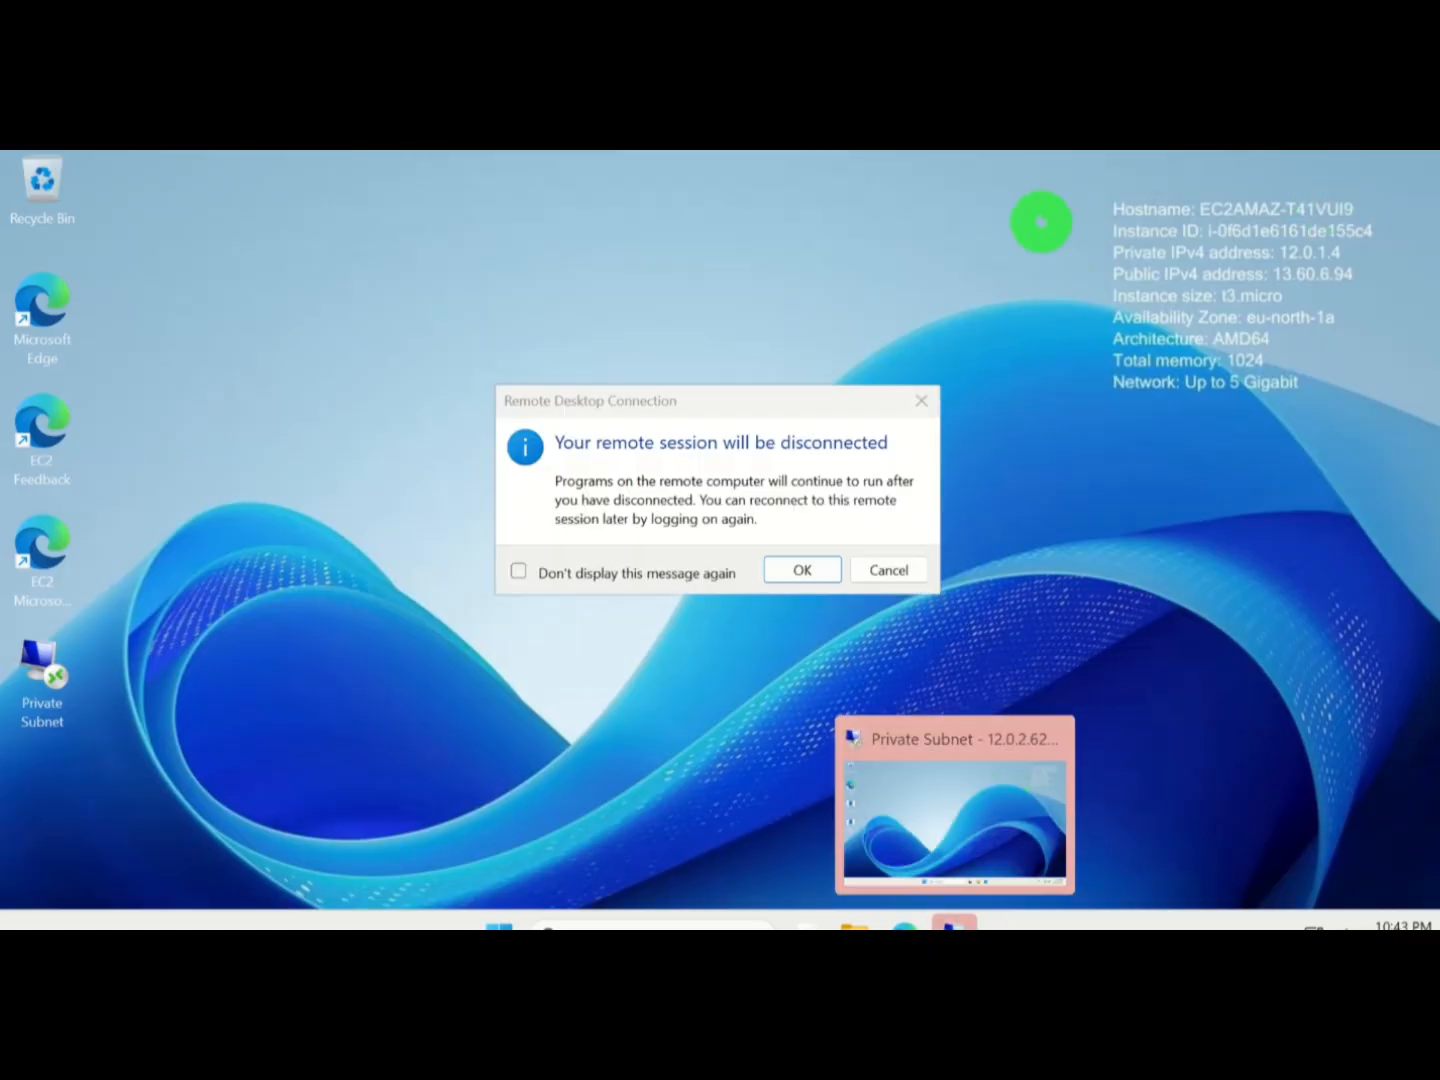
left_click(802, 570)
Step: Return to the private instance's remote session at 12.0.2.62 and ping google.com from a new command prompt
mouse_move(861, 154)
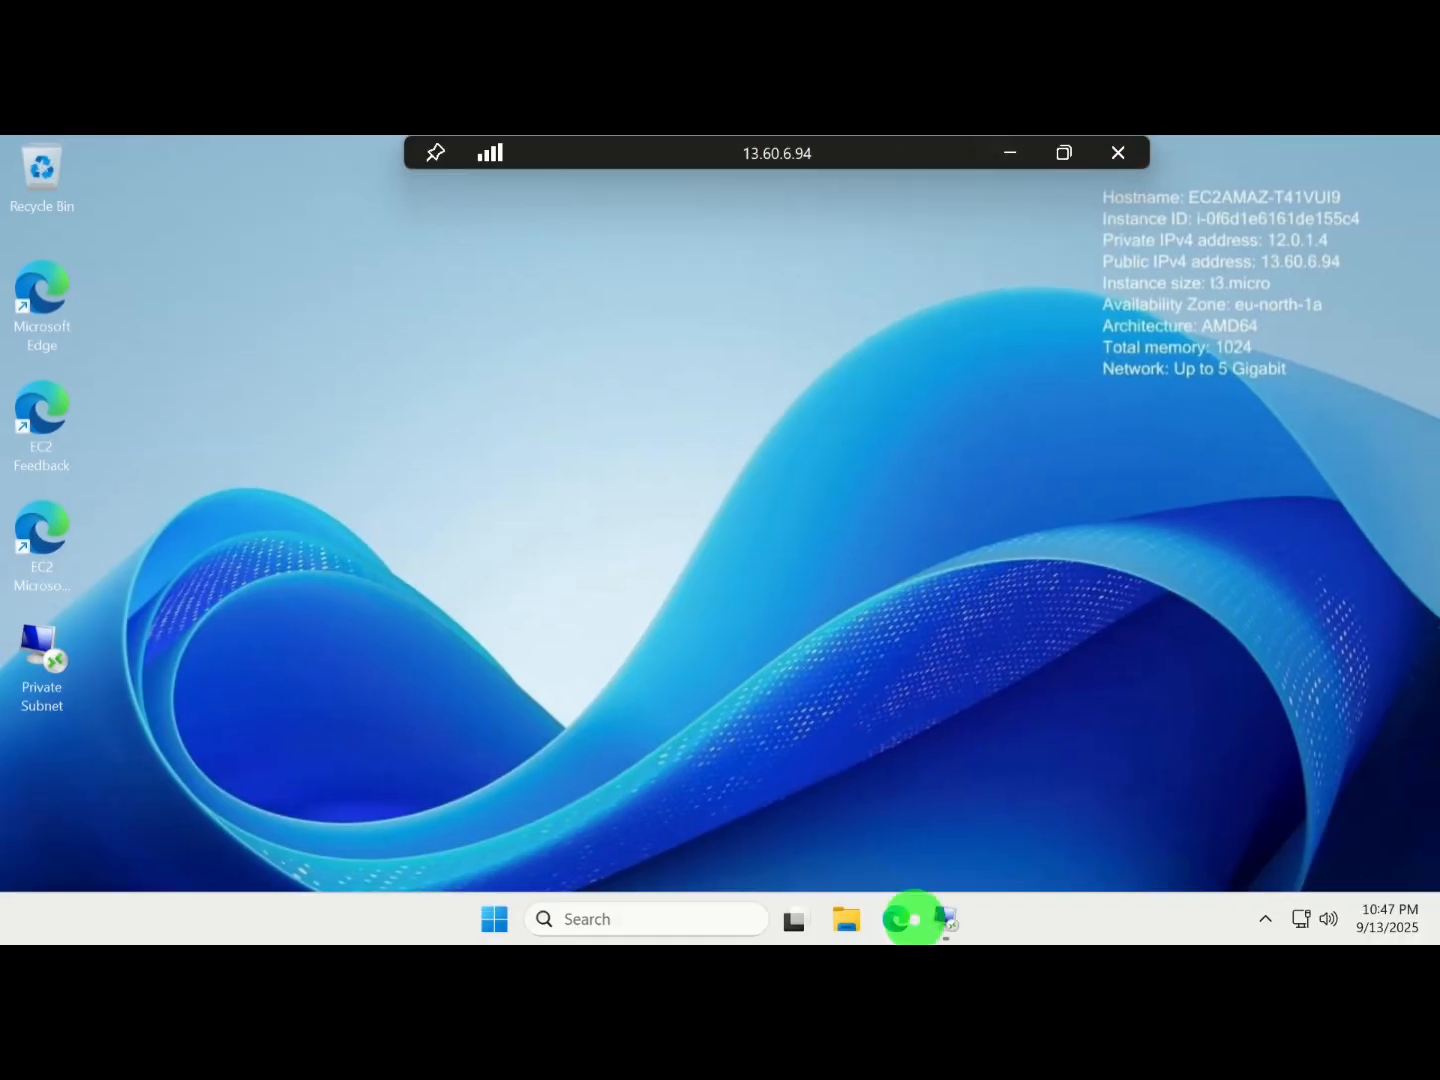
mouse_move(712, 145)
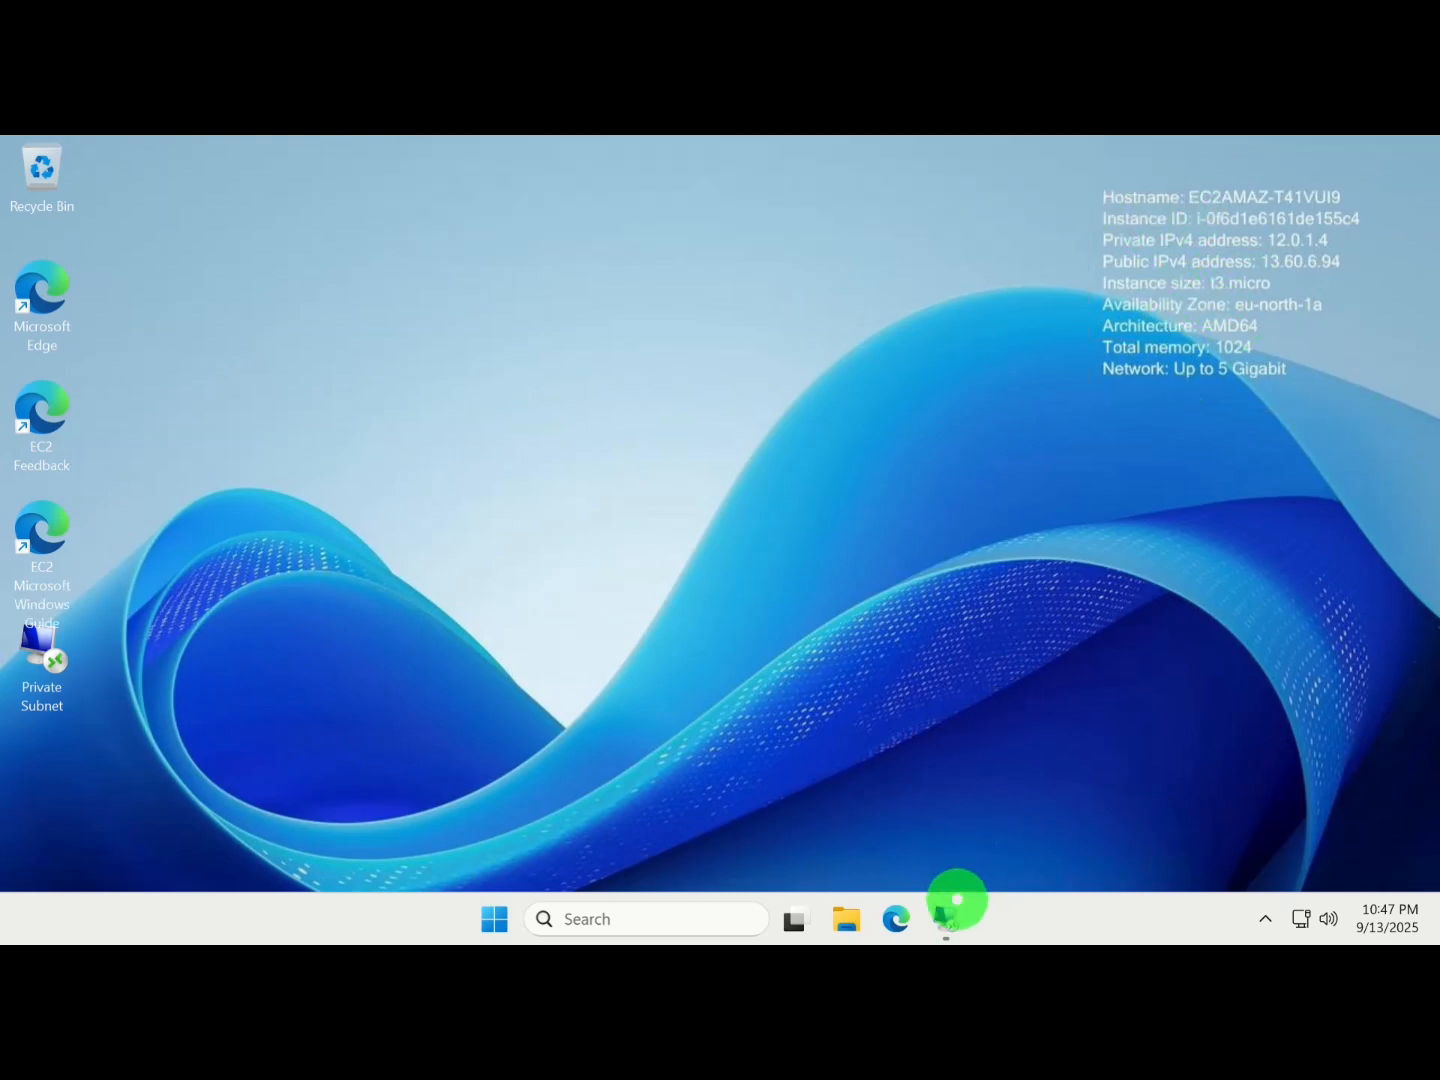
left_click(940, 920)
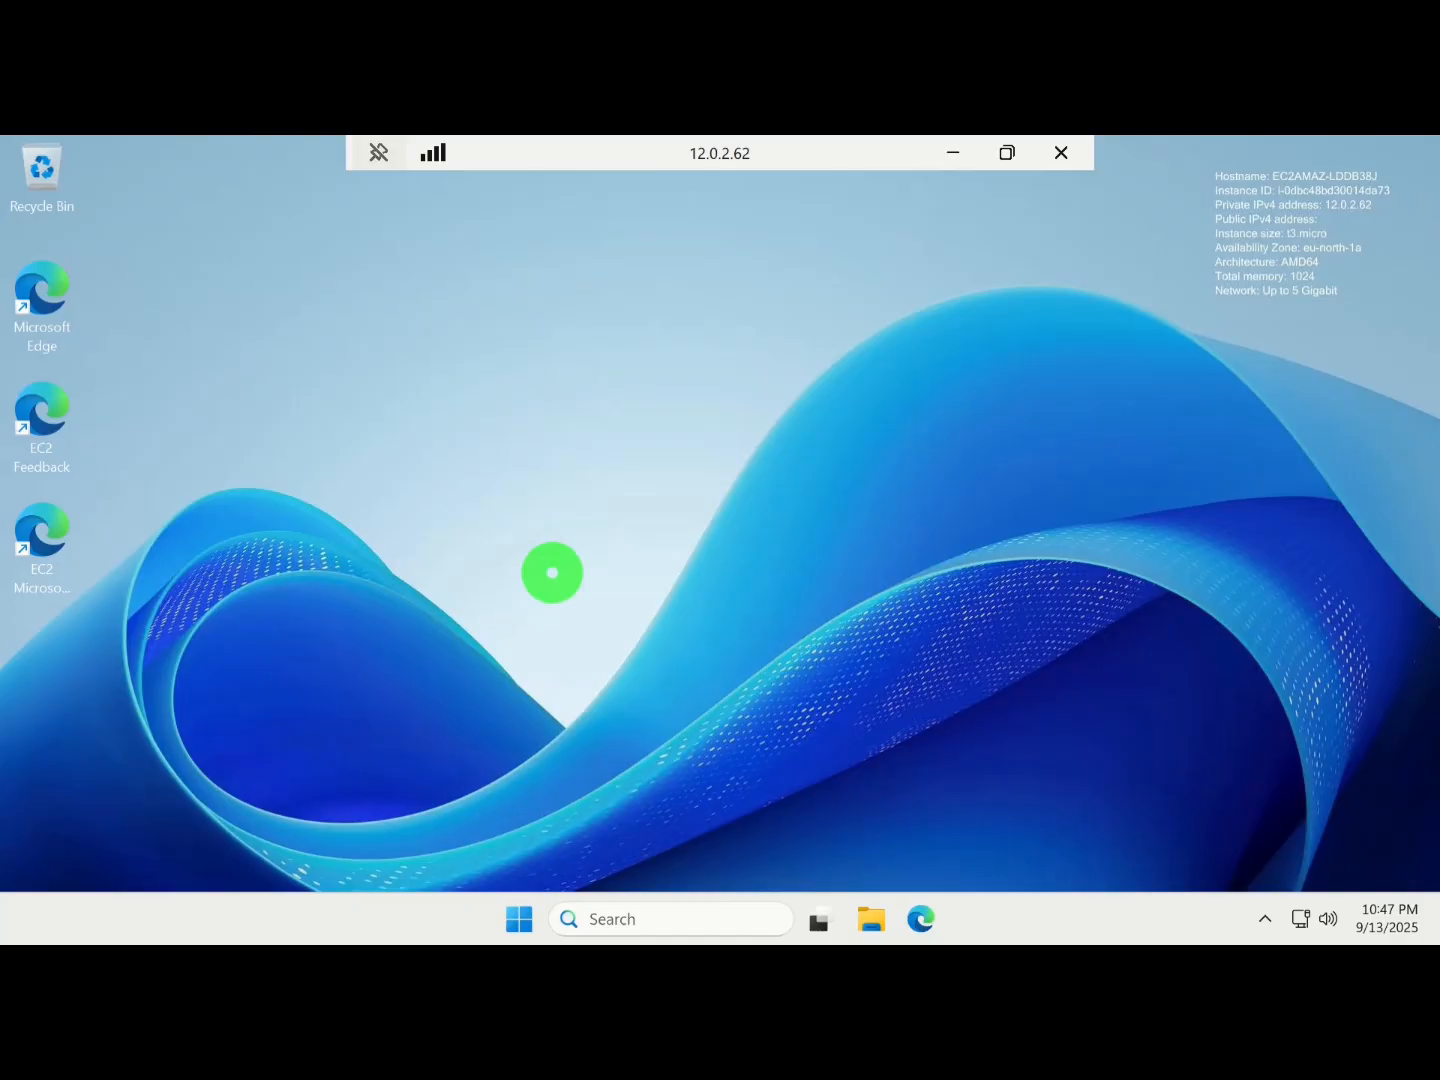
key("super+r")
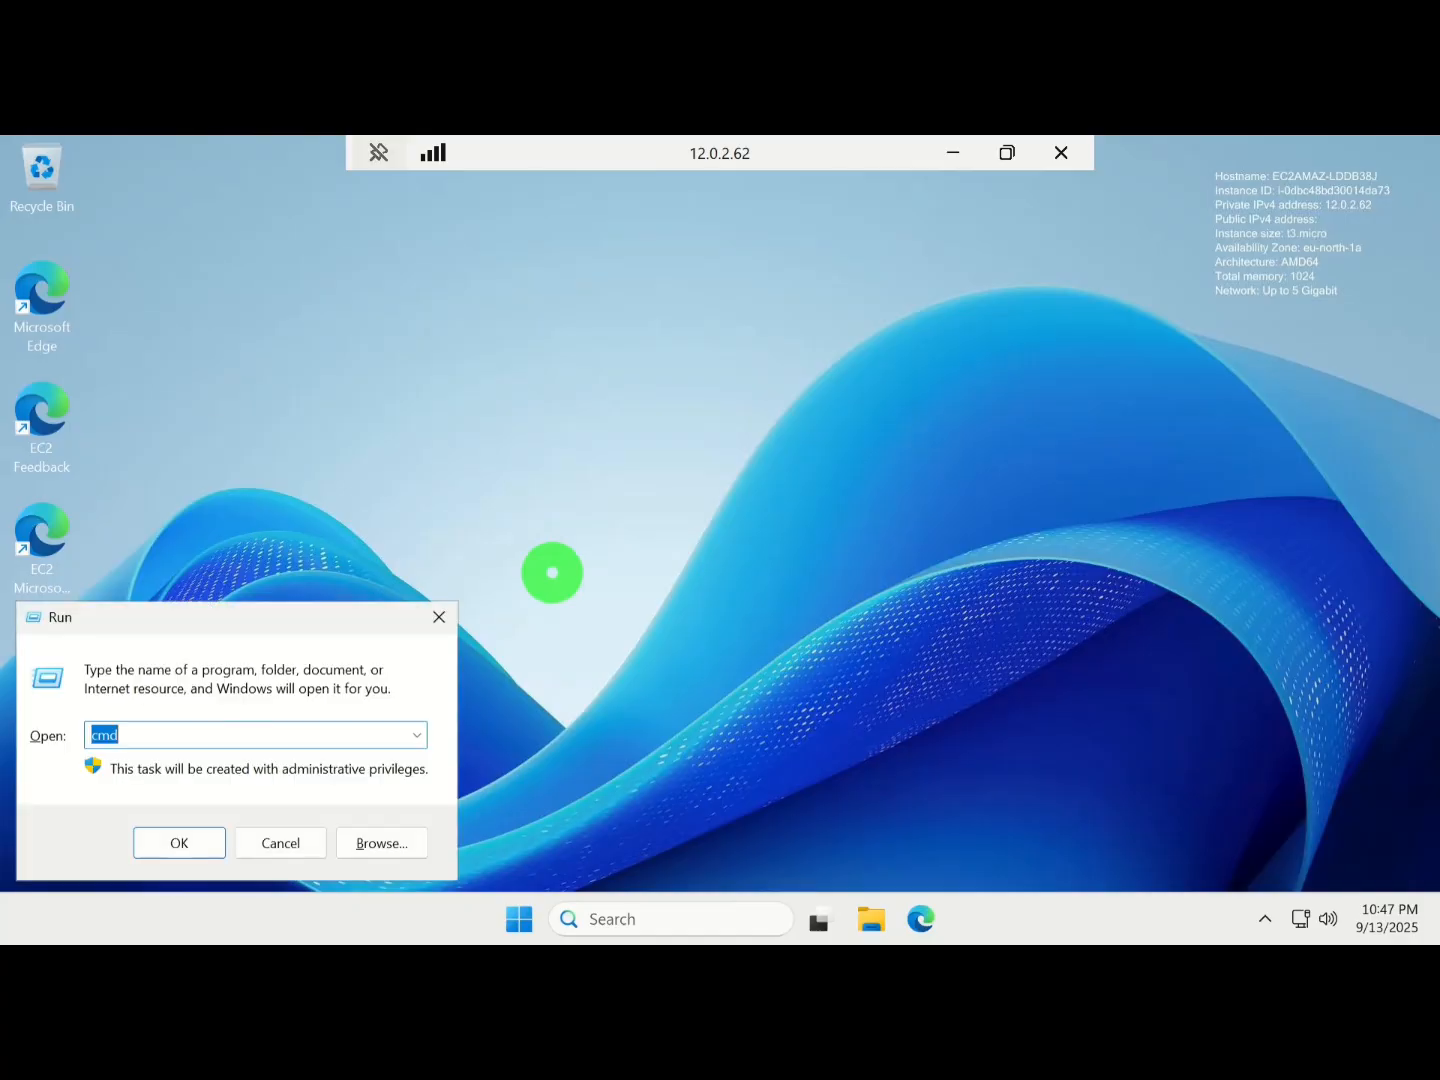
type("cmd")
key("Return")
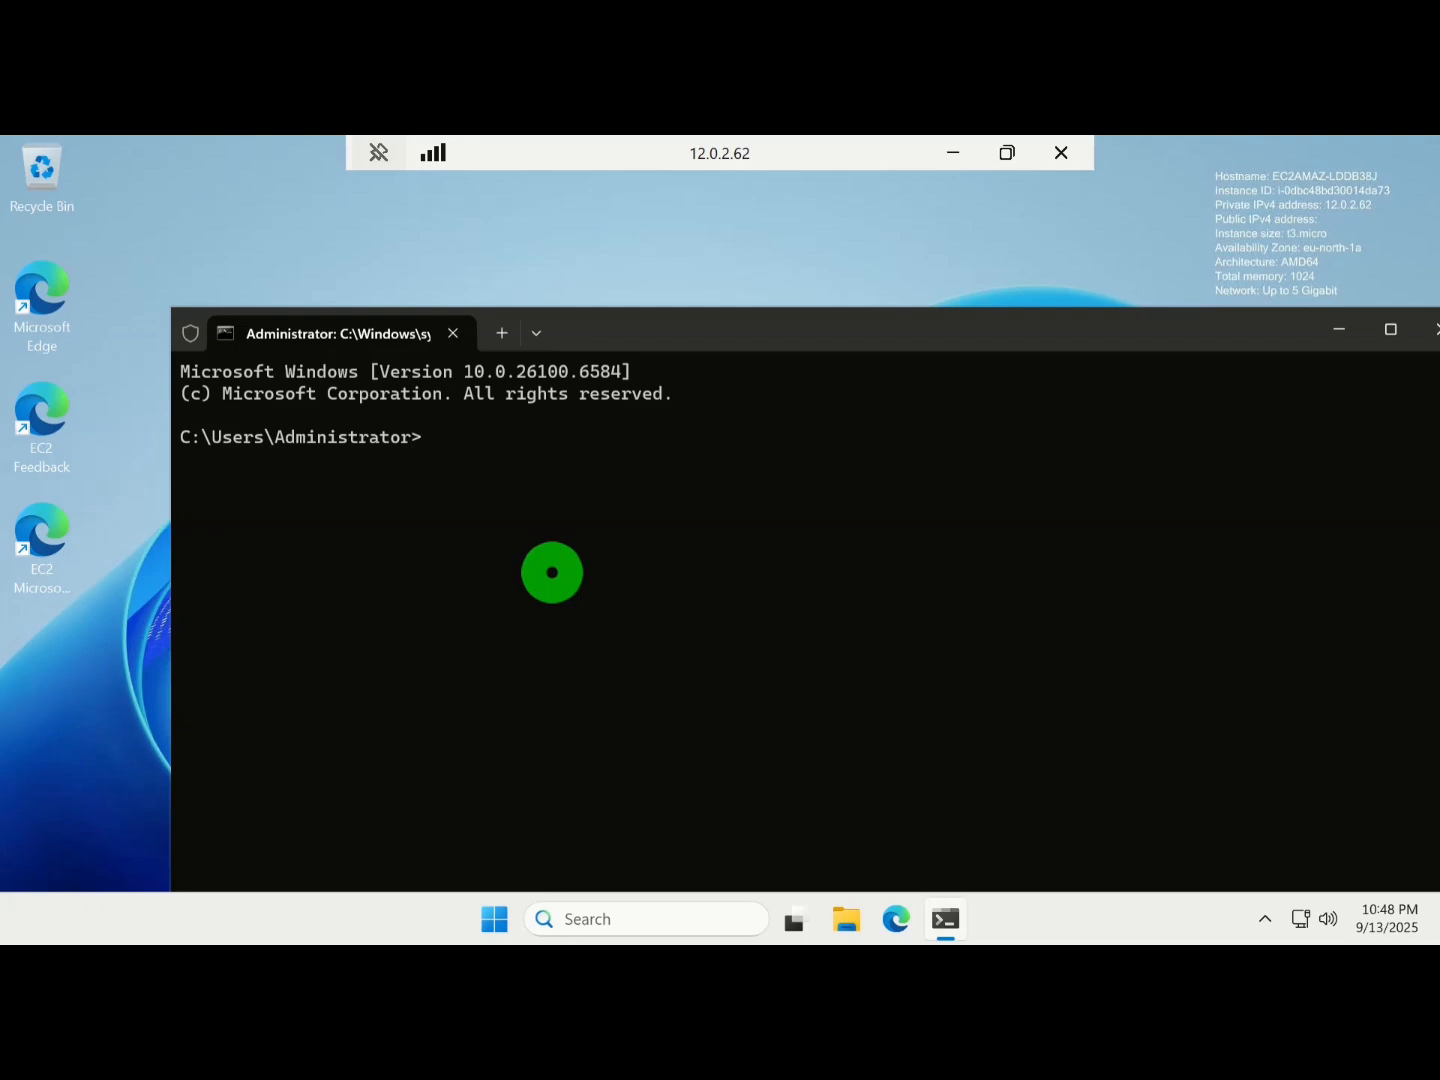
type("ping google.com")
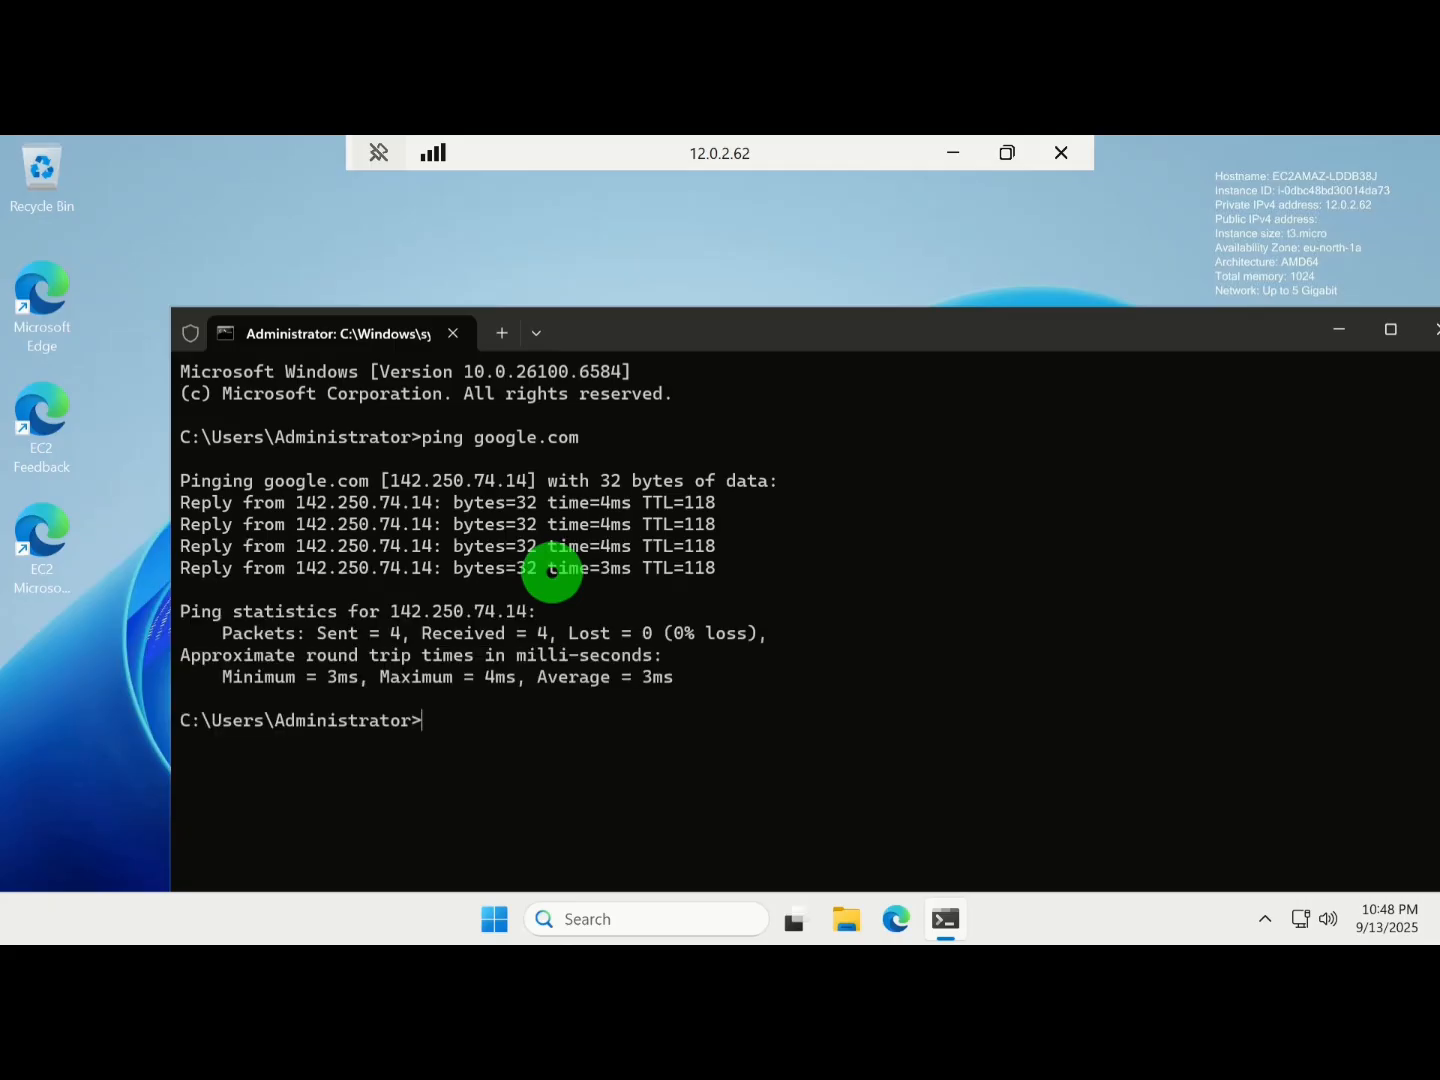
Step: Trace the route to google.com with tracert on the private instance and examine the first hop
type("tracert googlr")
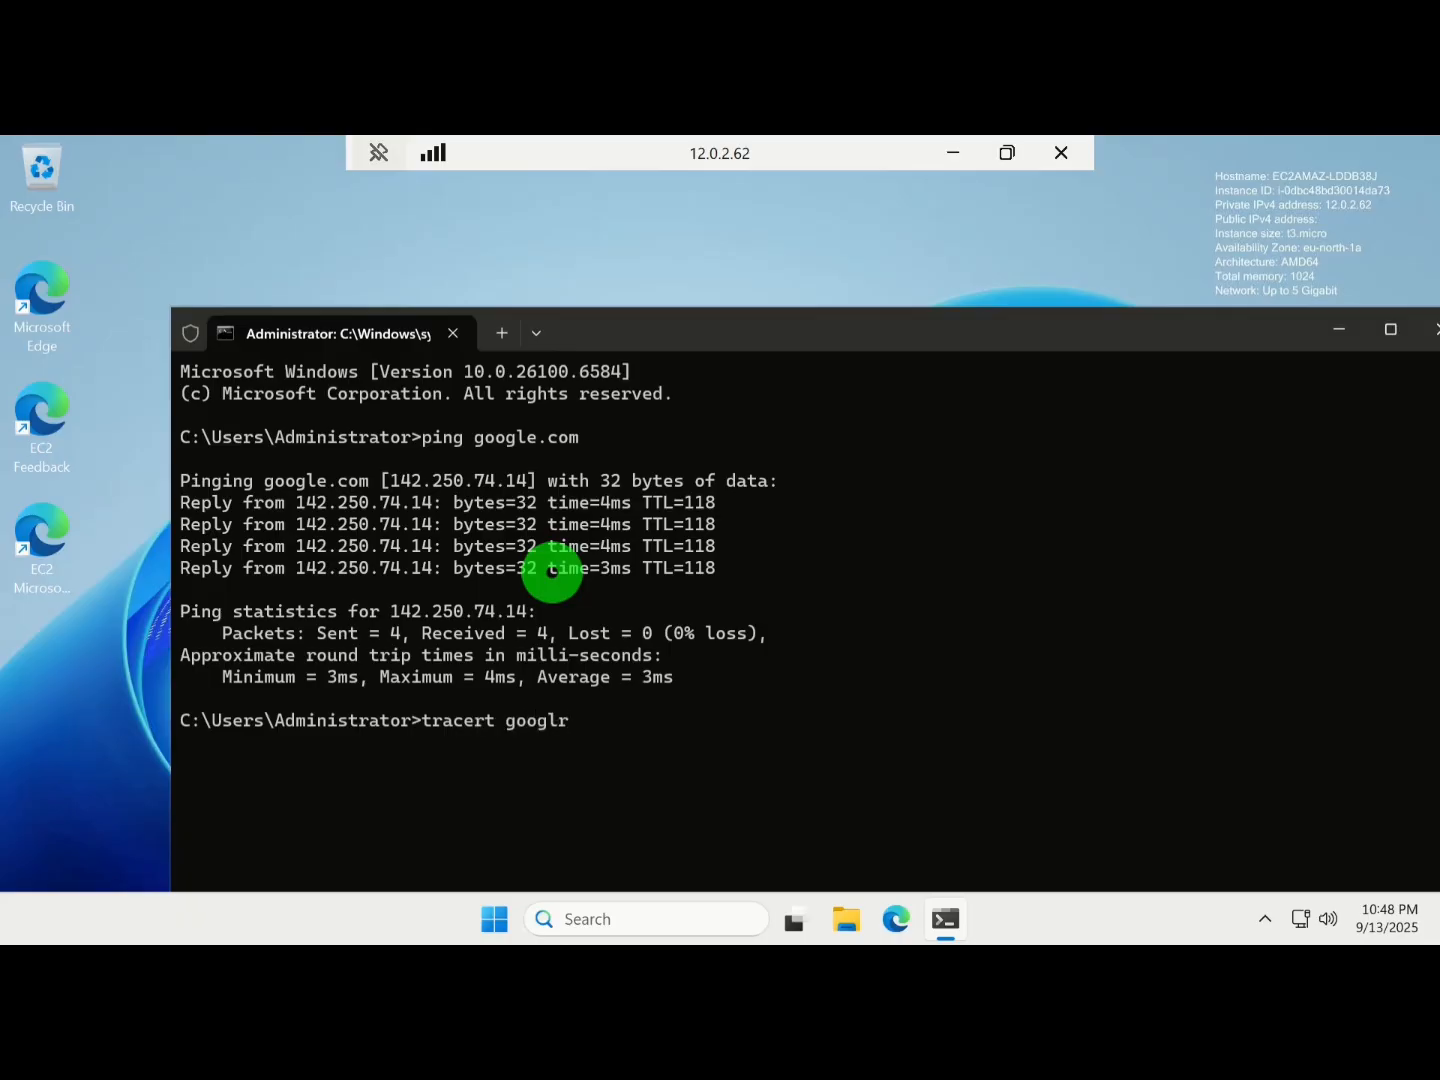
key("BackSpace")
type("e.cpom")
key("BackSpace")
key("BackSpace")
type("om")
key("BackSpace")
key("BackSpace")
key("BackSpace")
type("om")
key("Return")
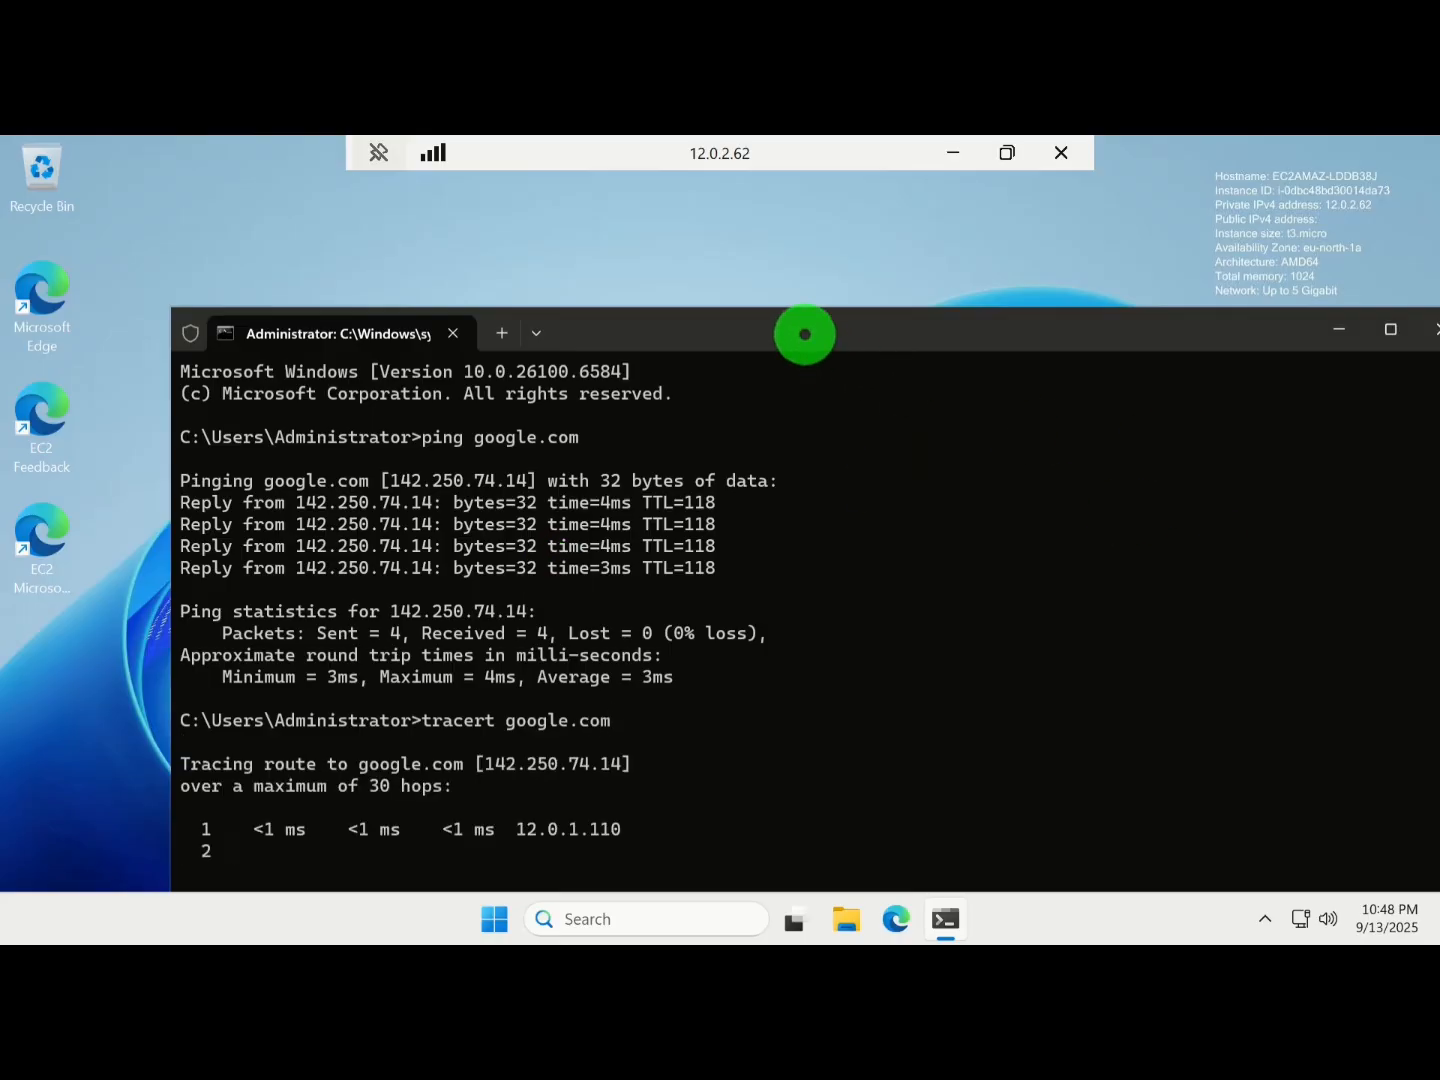
left_click_drag(748, 241, 743, 235)
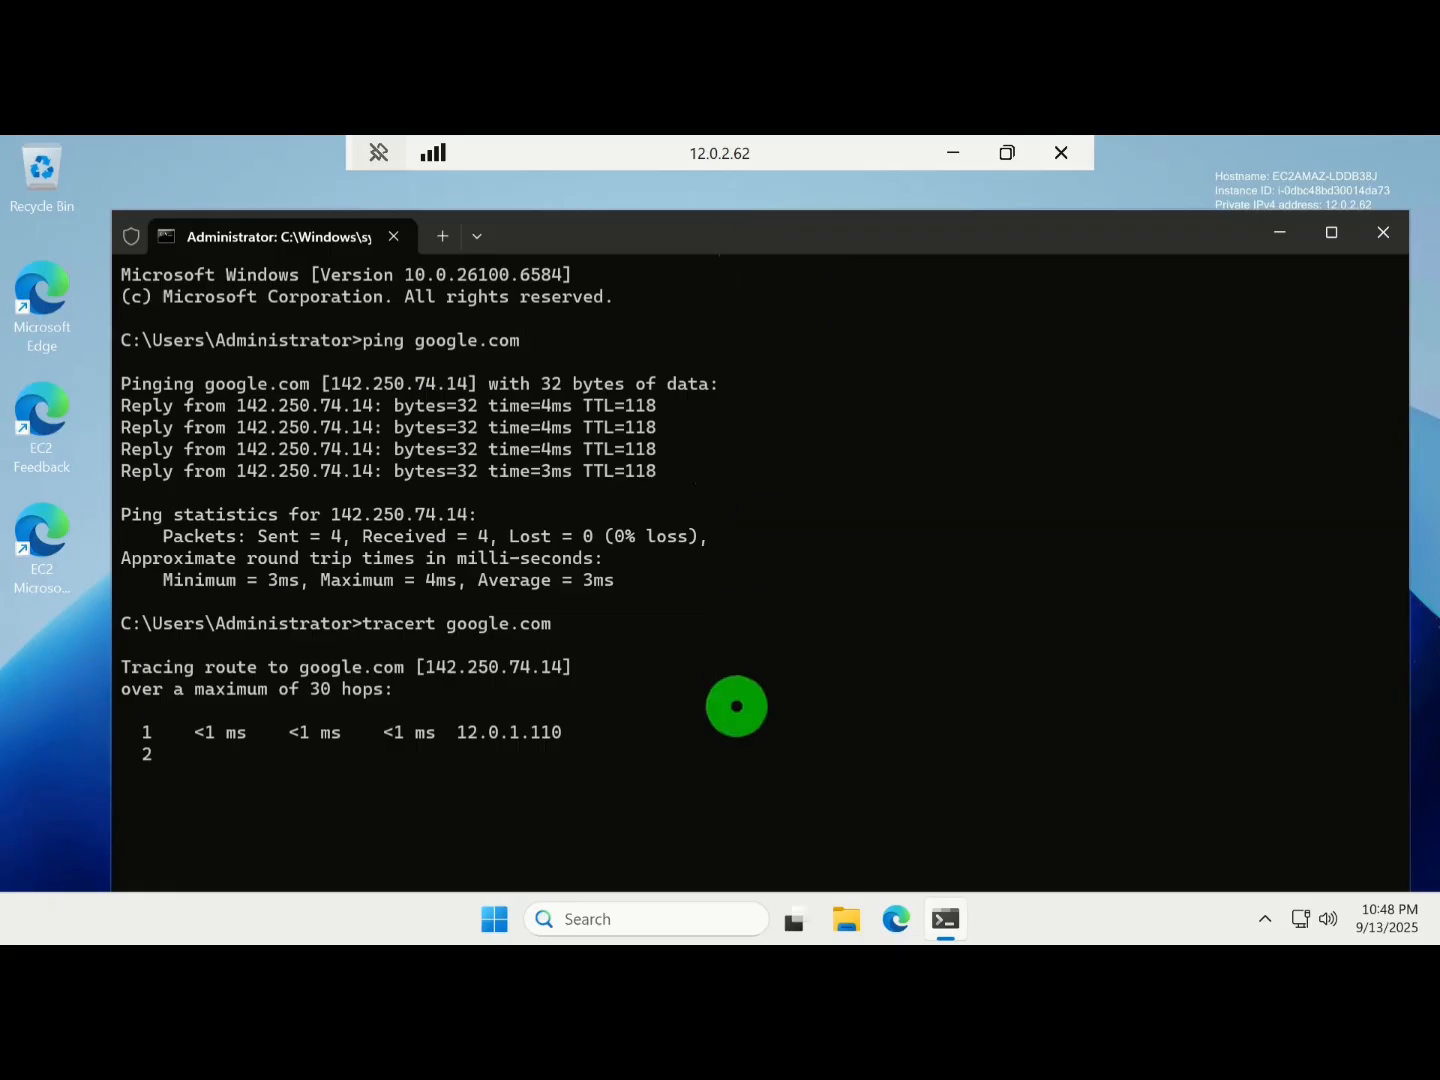
left_click_drag(590, 735, 151, 752)
left_click(647, 736)
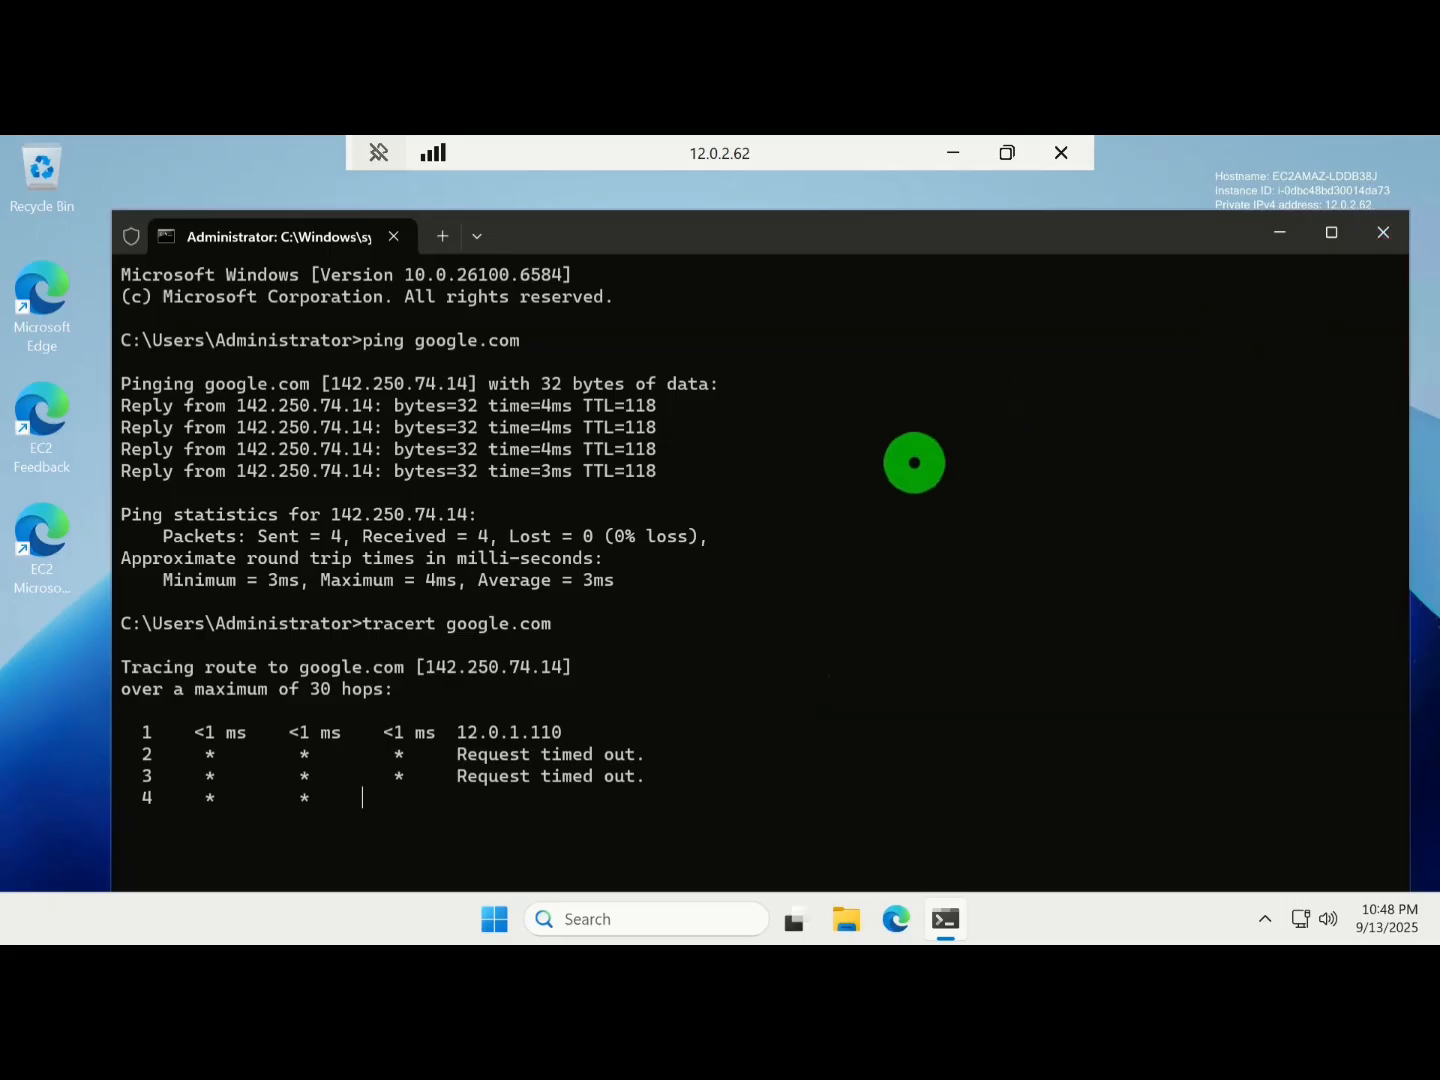
Step: Stop the running route trace and close the command prompt on the private instance
key("ctrl+c")
key("ctrl+z")
left_click(914, 462)
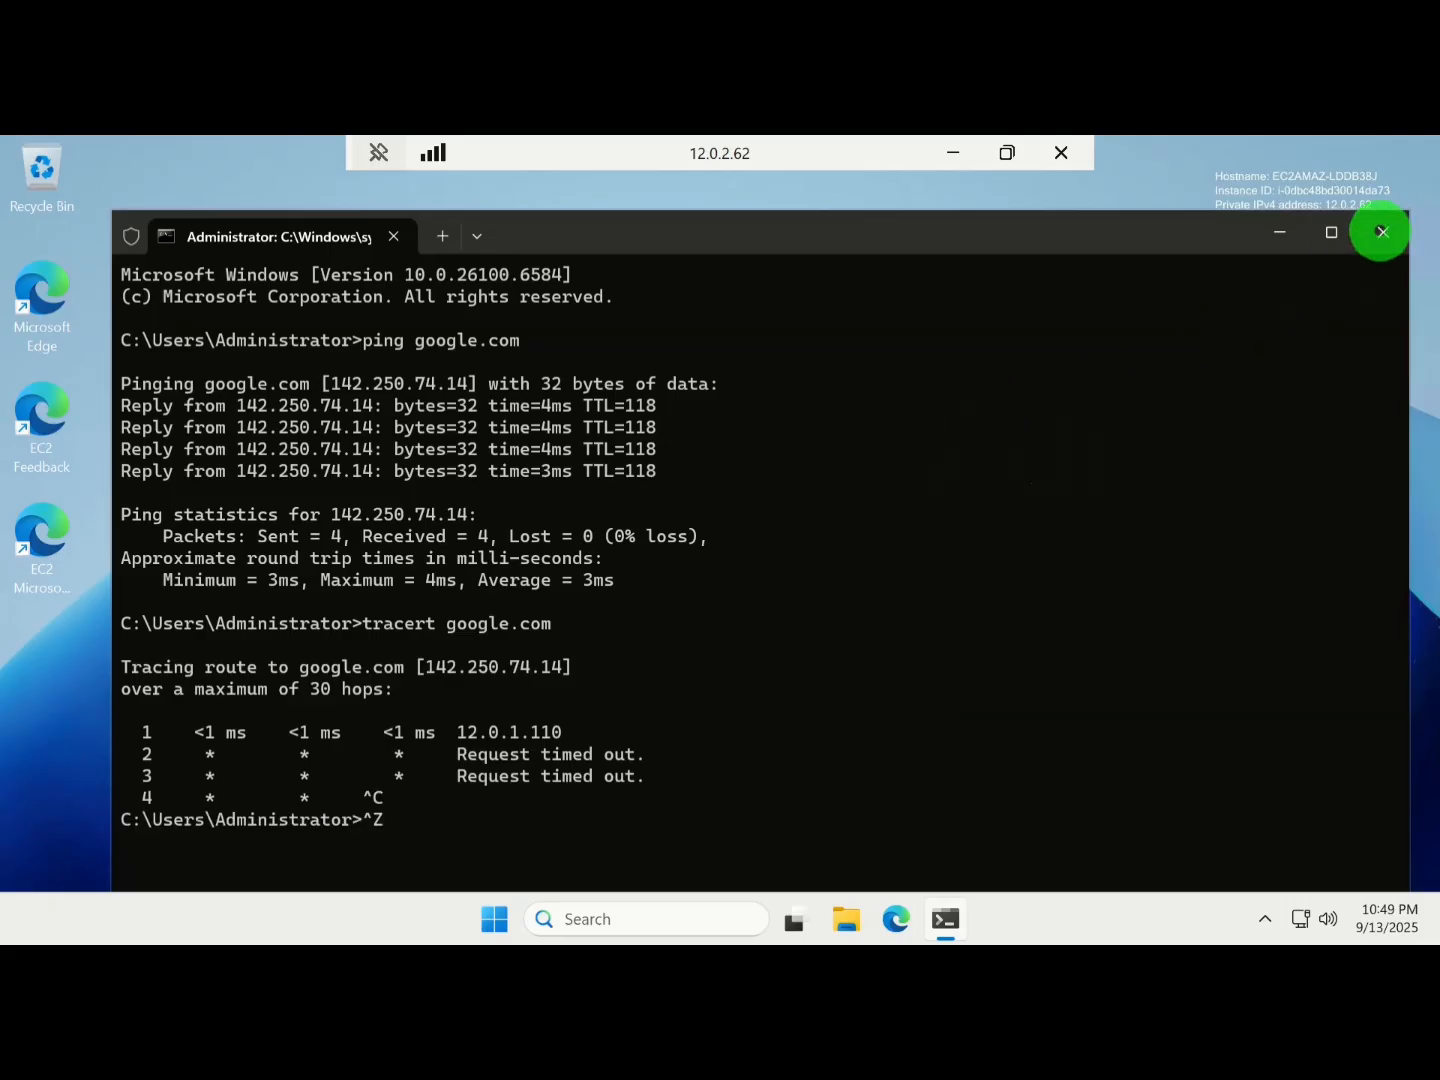
left_click(1393, 229)
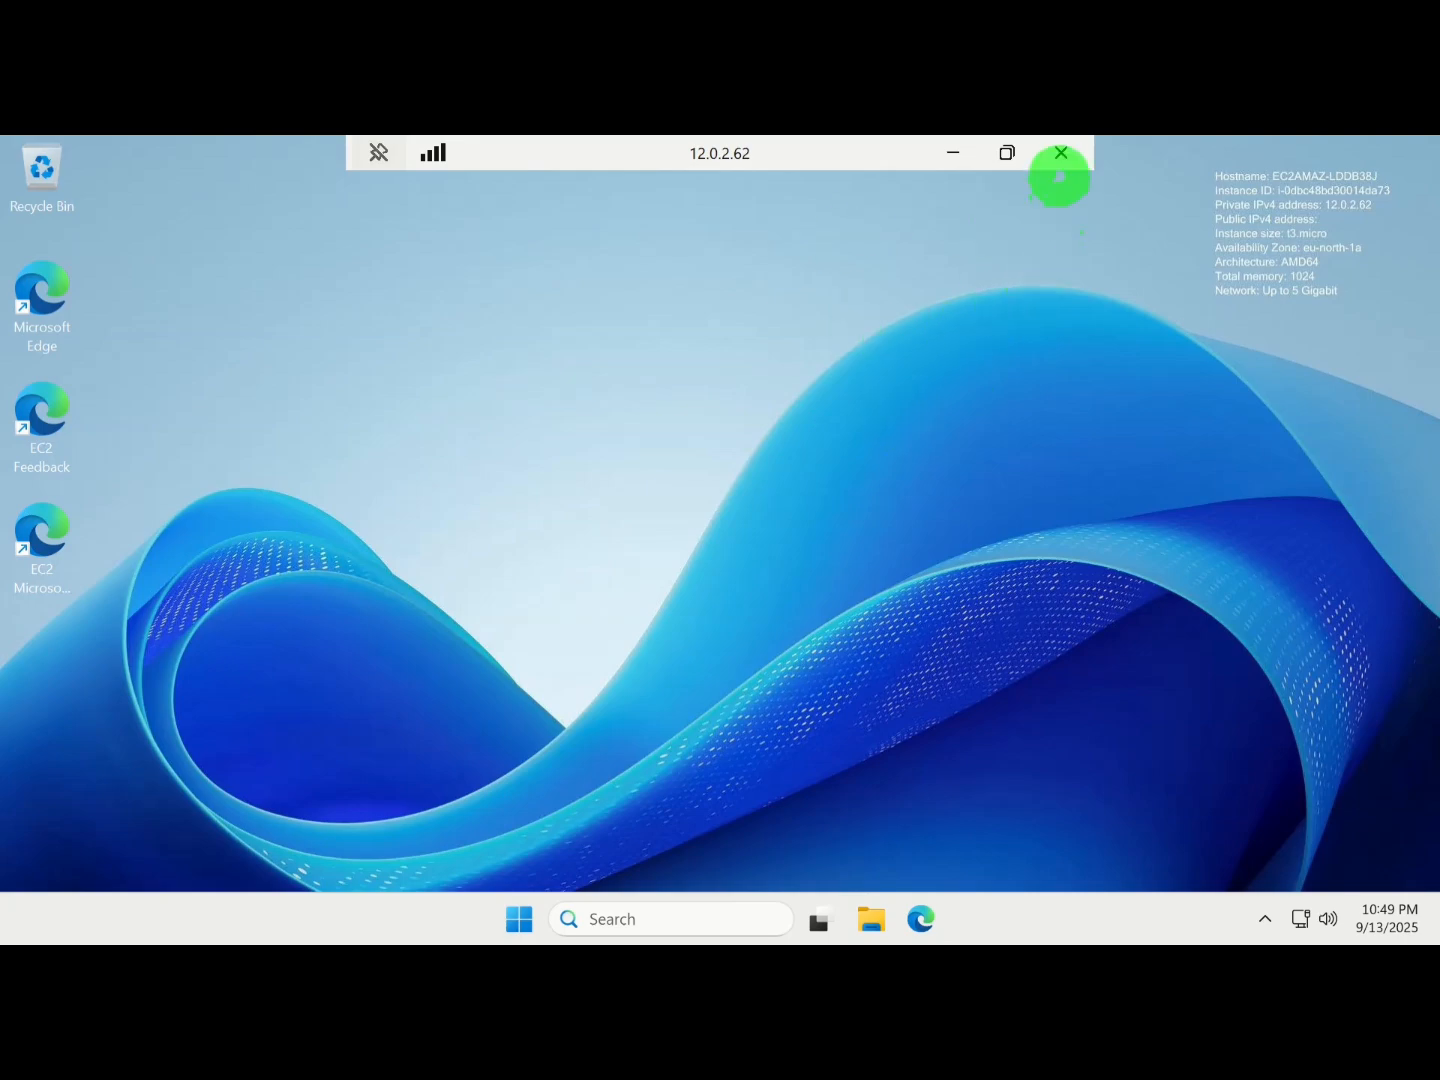
Step: Disconnect the remote session to the private instance, followed by the one to the public instance at 13.60.6.94
left_click(1061, 155)
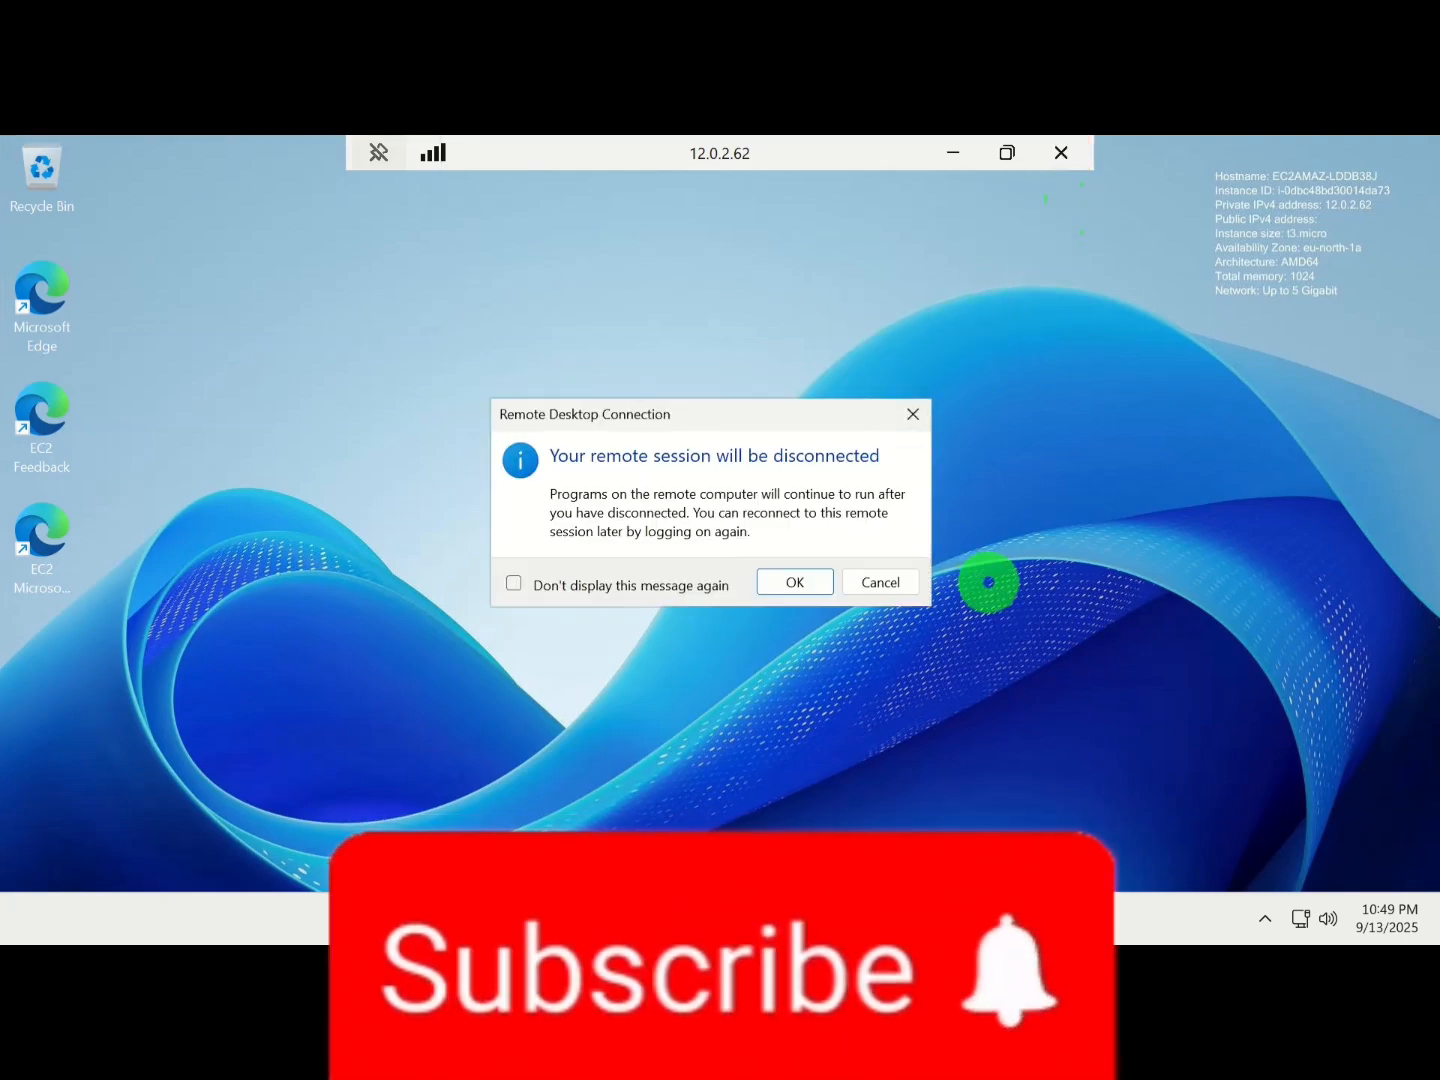
left_click(808, 584)
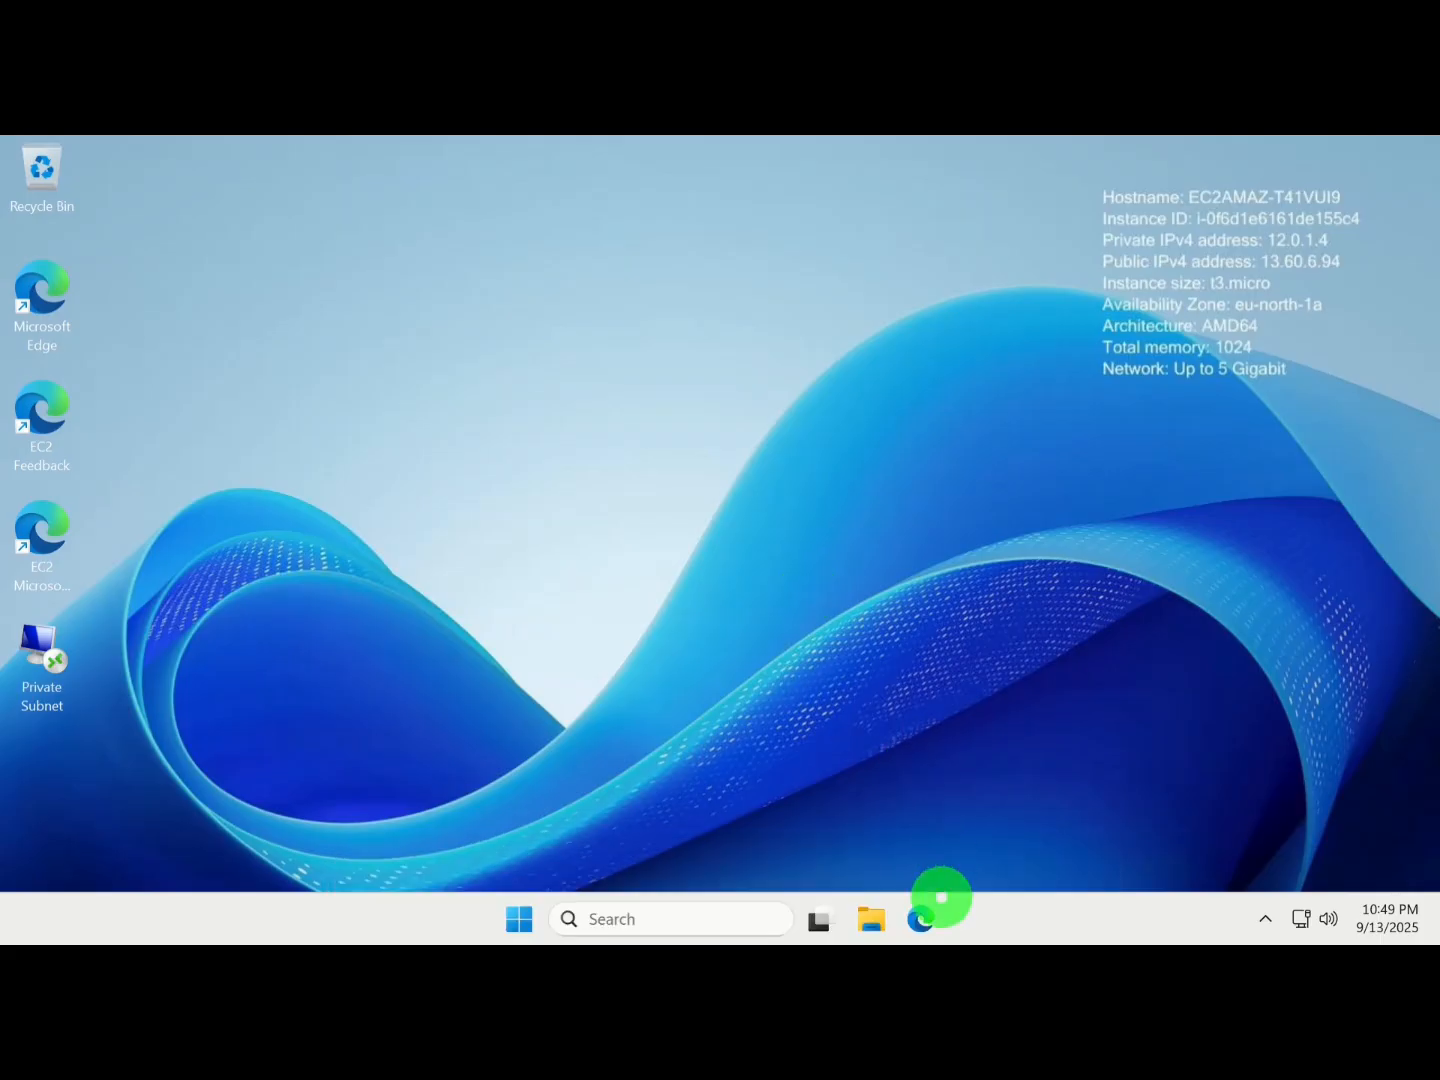
mouse_move(1061, 148)
left_click(1116, 152)
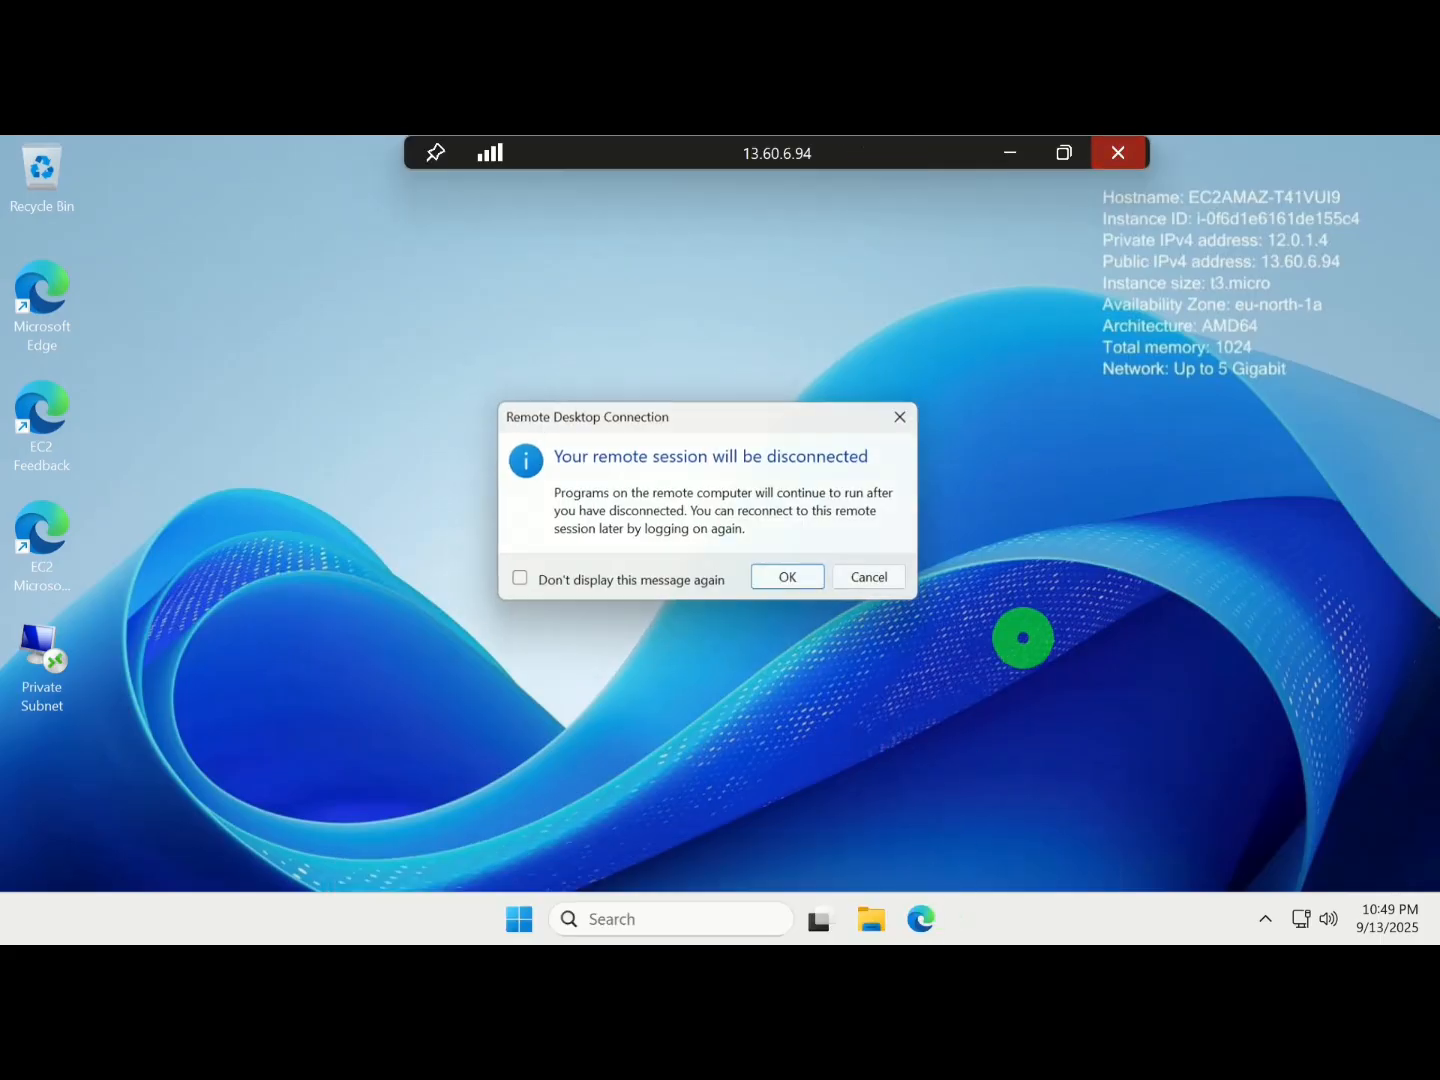
left_click(795, 580)
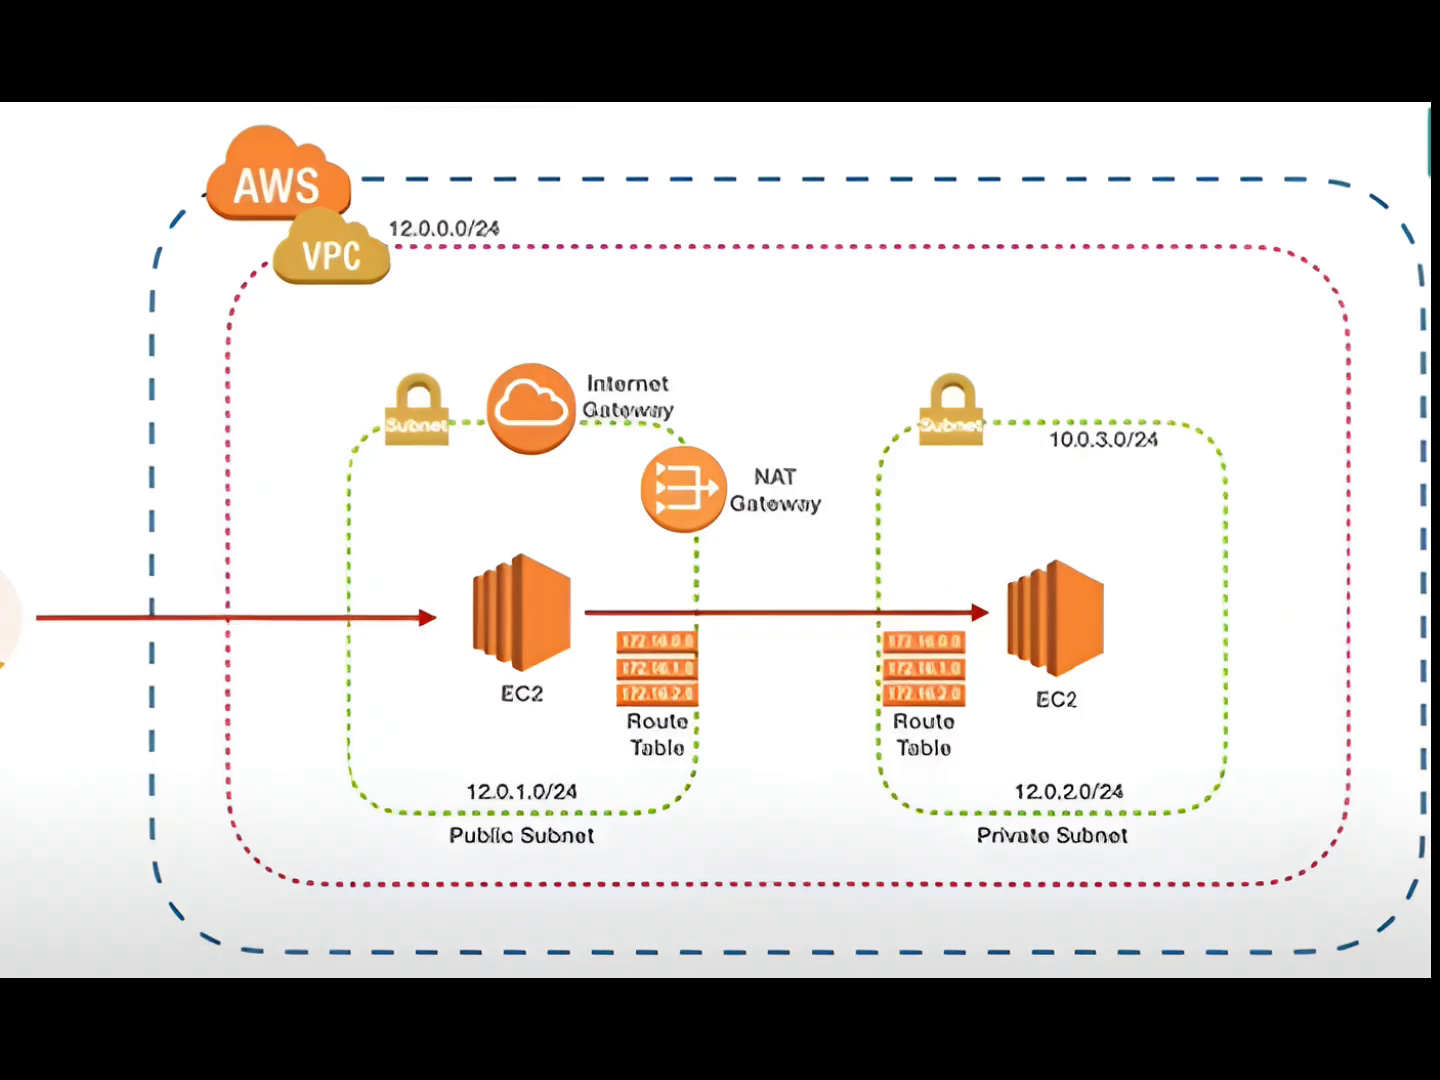